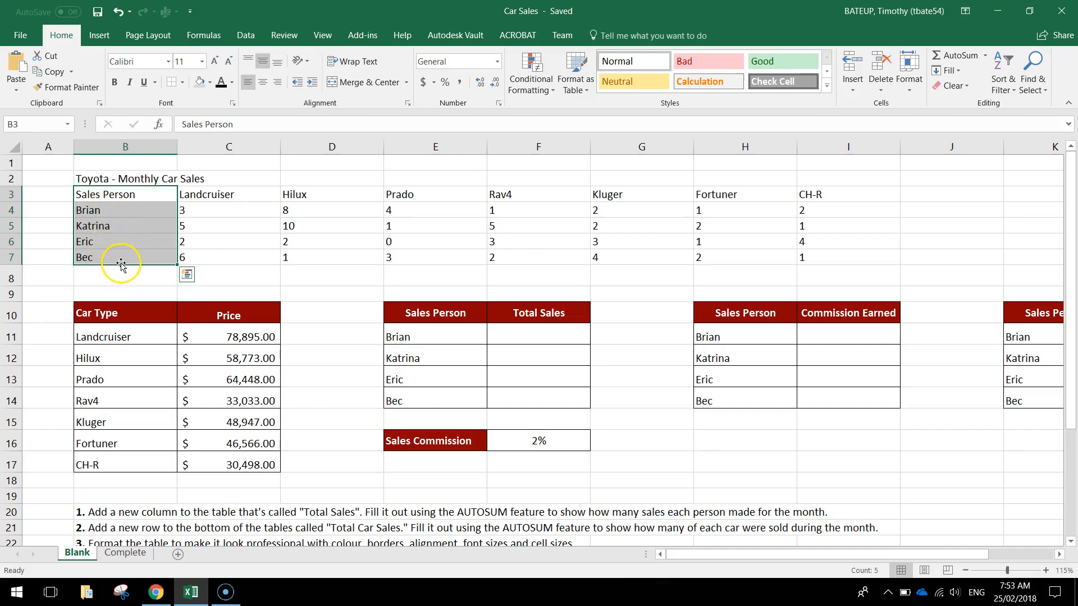
# - Examine the monthly car sales table, the mini-tables and the ten numbered task instructions on the Blank sheet
pyautogui.click(227, 201)
pyautogui.moveTo(227, 201); pyautogui.dragTo(822, 254)
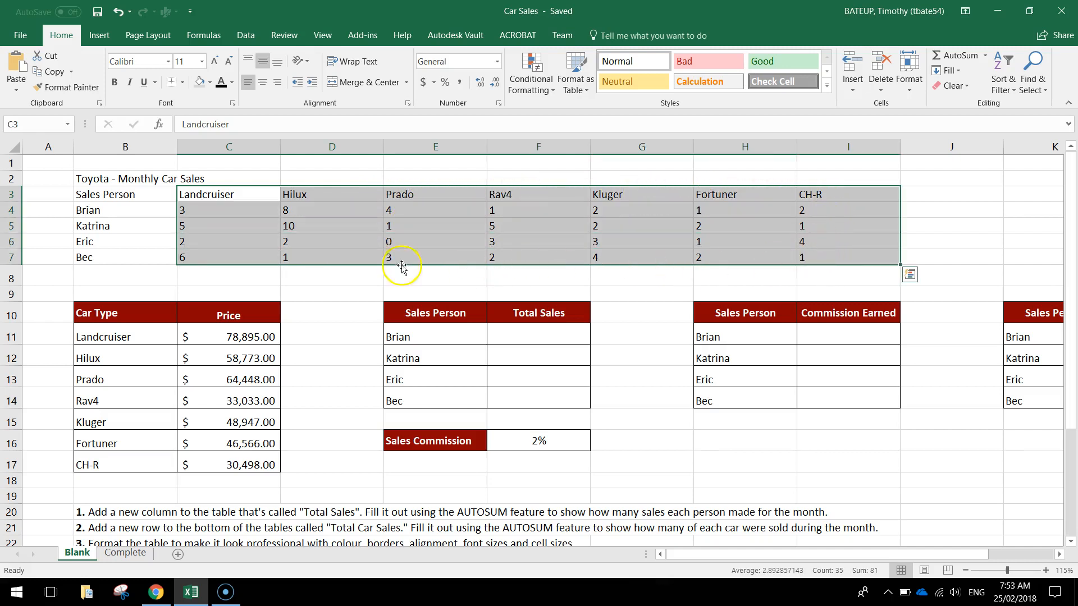
pyautogui.click(326, 248)
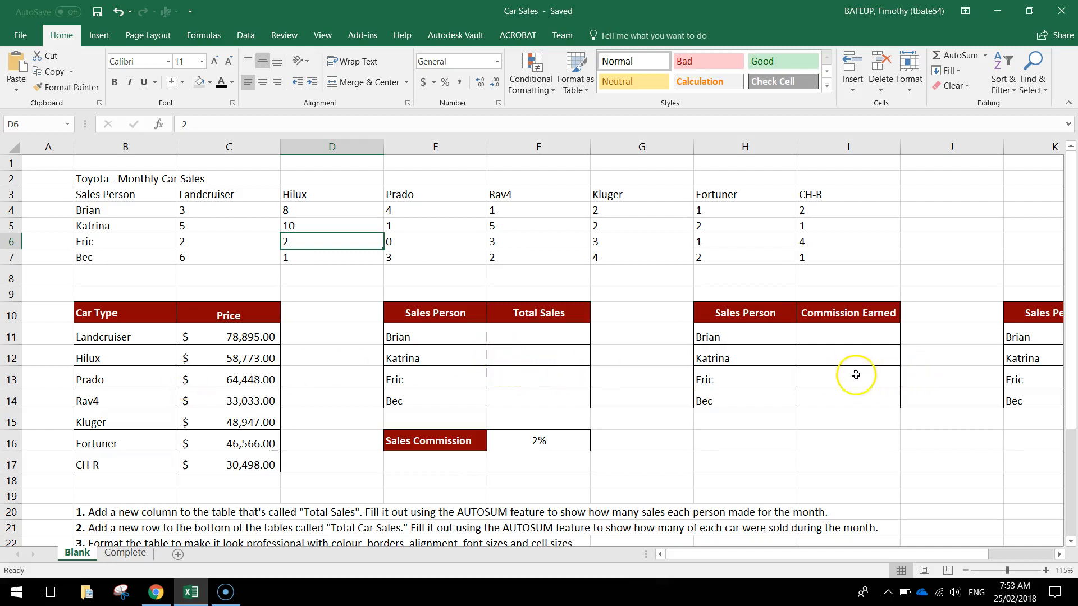
pyautogui.scroll(-1, 865, 363)
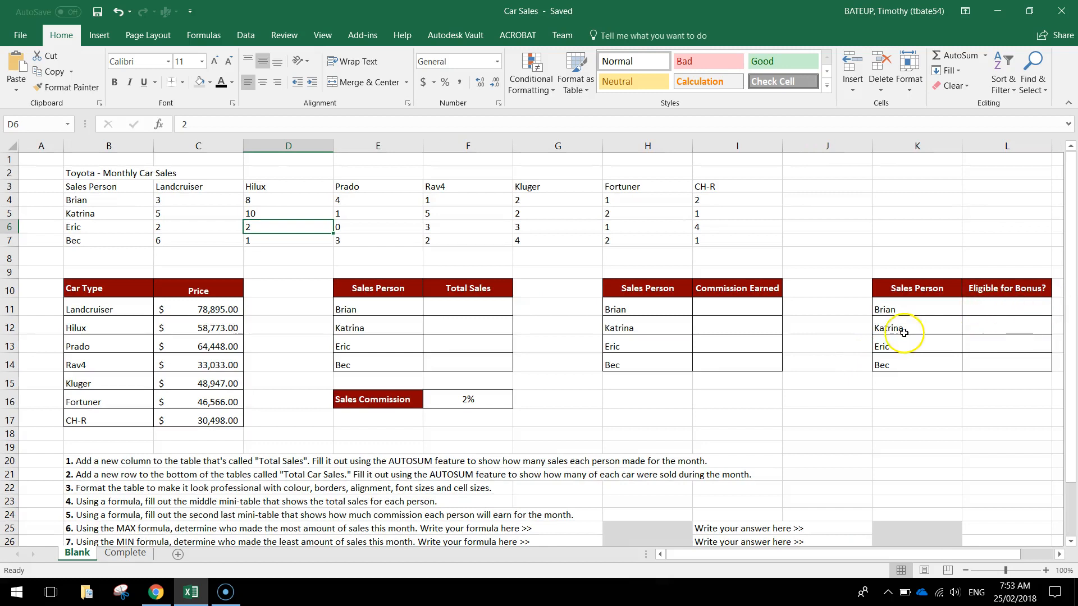
pyautogui.click(833, 405)
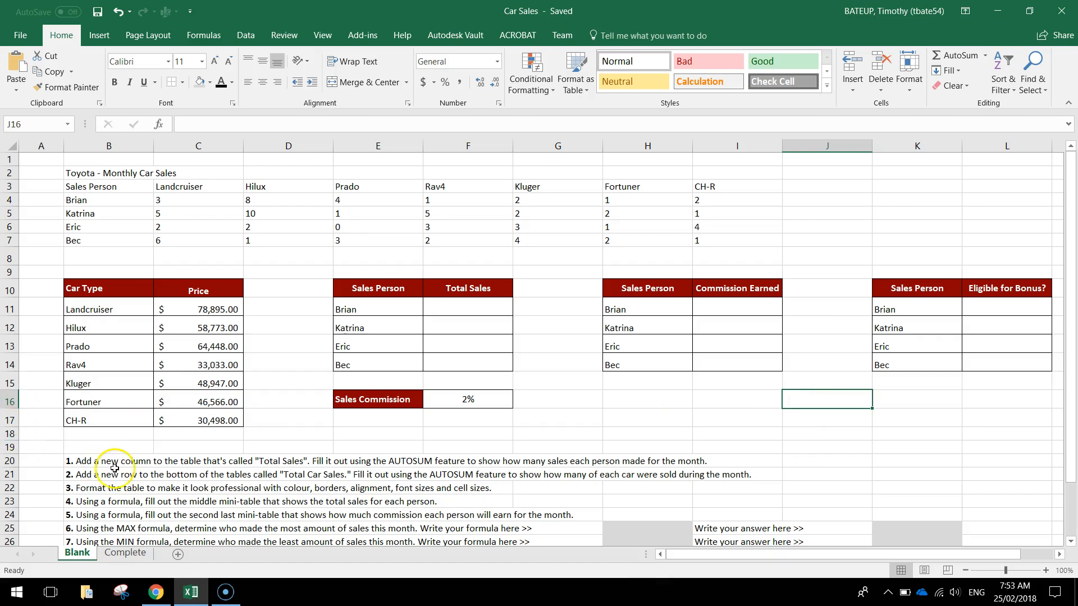
pyautogui.scroll(-2, 109, 466)
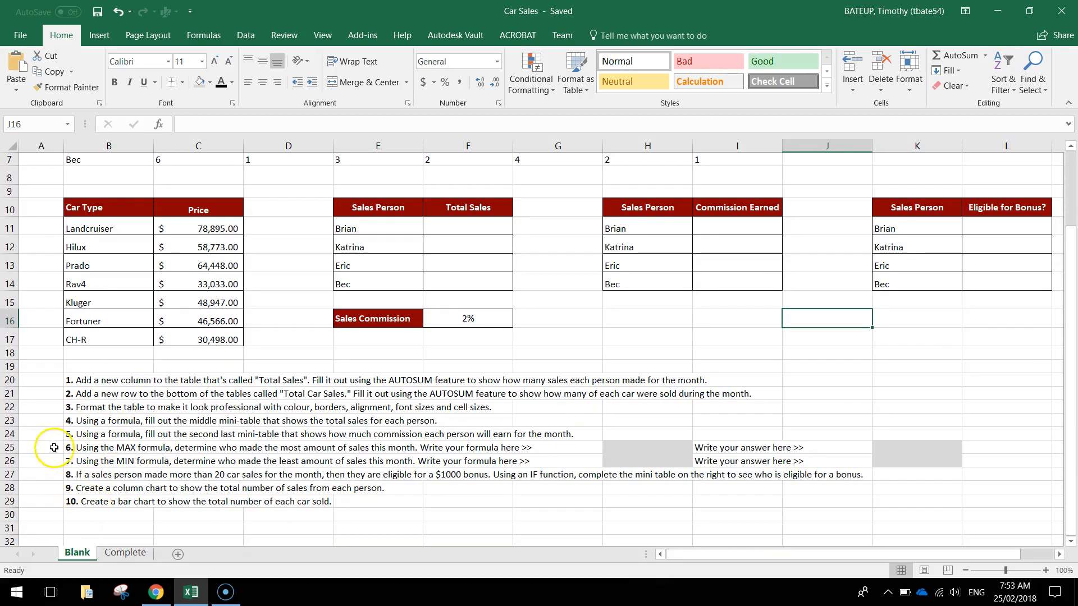
pyautogui.scroll(1, 55, 451)
pyautogui.click(681, 555)
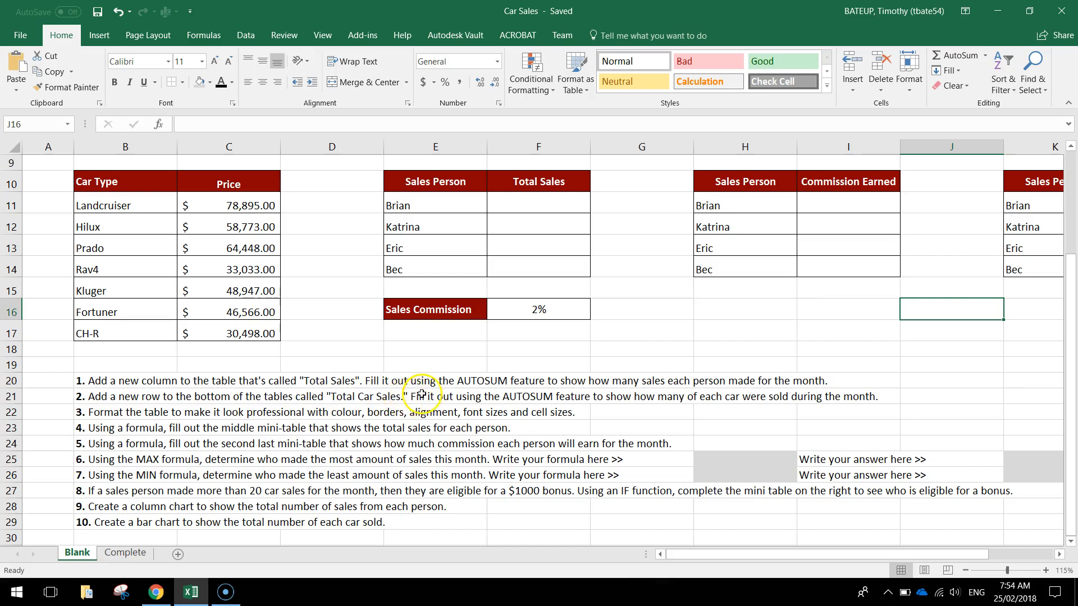
pyautogui.scroll(3, 425, 396)
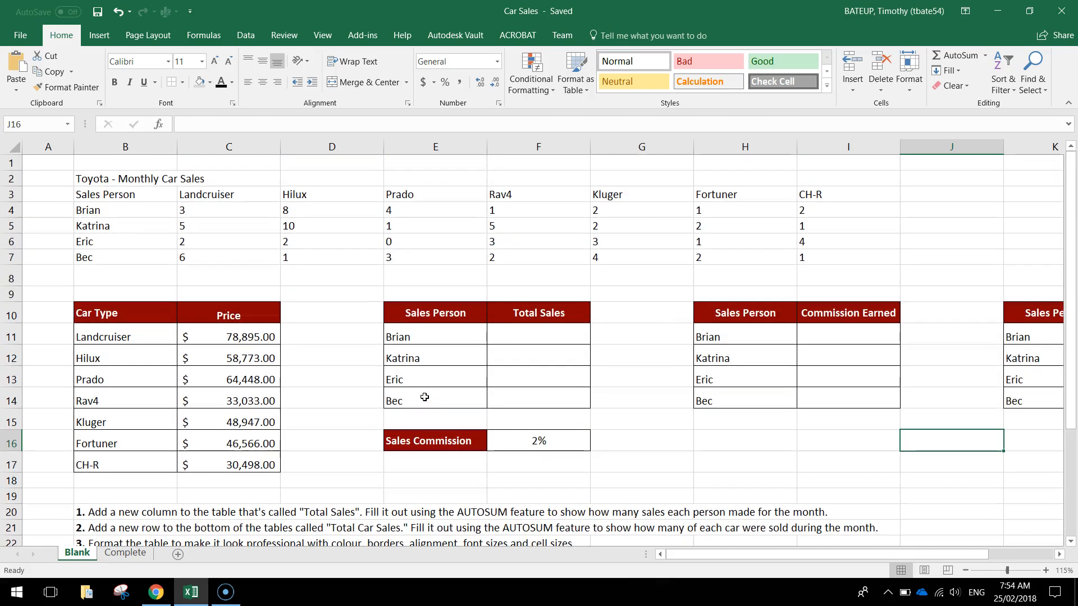
# - Add a "Total Sales" column heading in cell J3, beside the CH-R column
pyautogui.moveTo(961, 162); pyautogui.dragTo(968, 359)
pyautogui.click(915, 189)
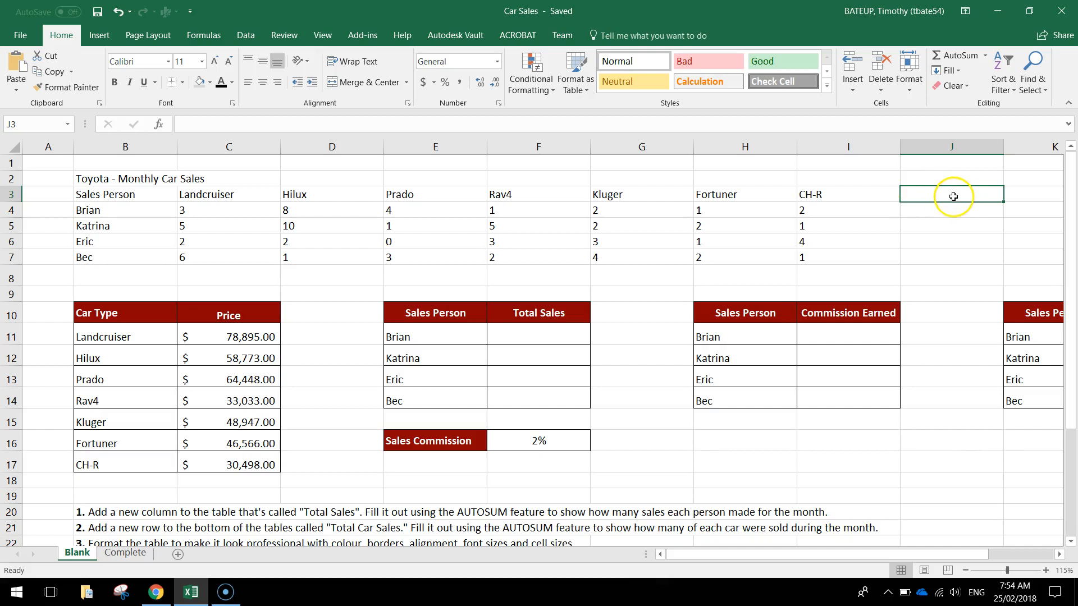
pyautogui.write('To')
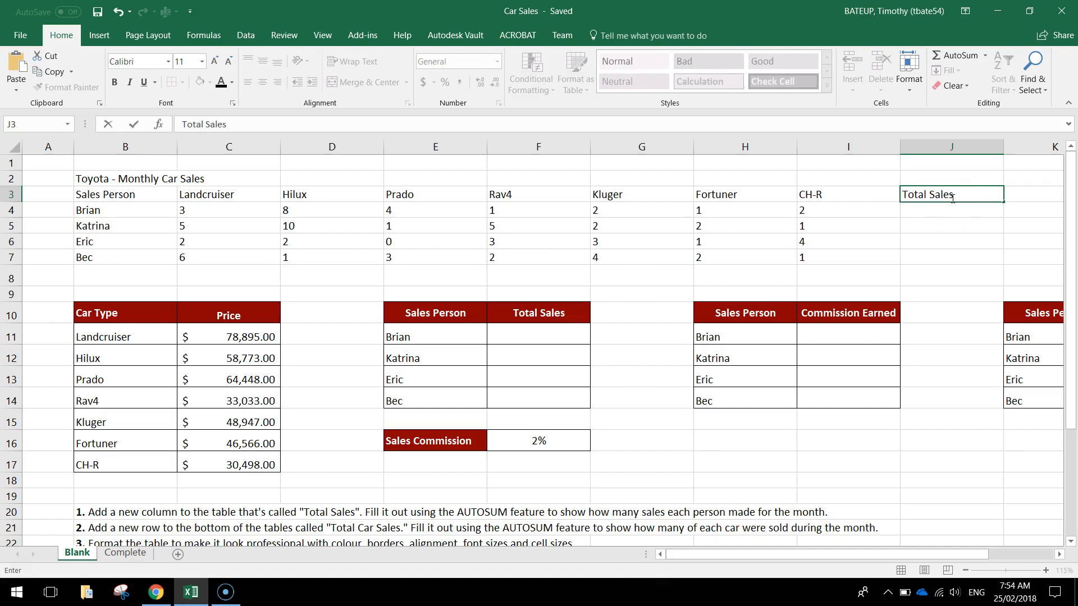
pyautogui.write('tal Sales')
pyautogui.press('Return')
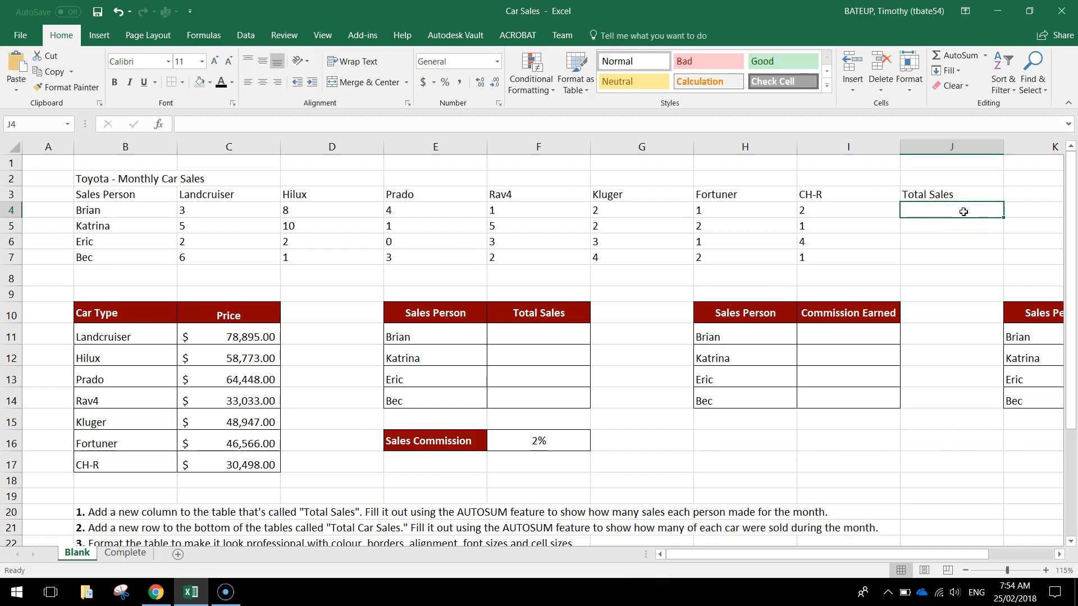
# - Total the first two salespeople's rows with AutoSum, summing C4:I4 in J4 and C5:I5 in J5
pyautogui.click(961, 56)
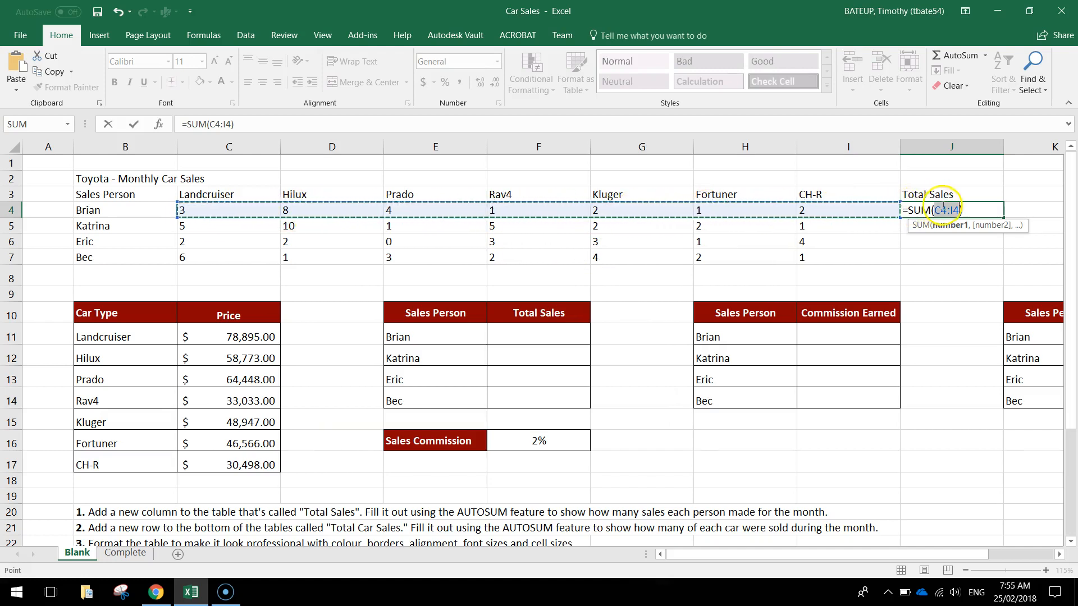
pyautogui.click(972, 209)
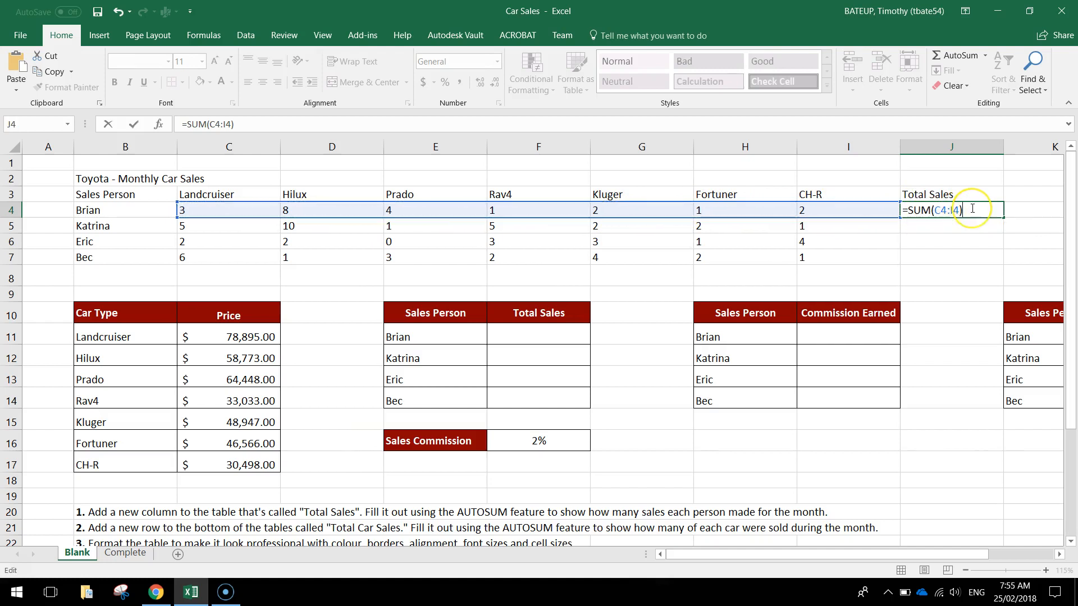
pyautogui.press('Return')
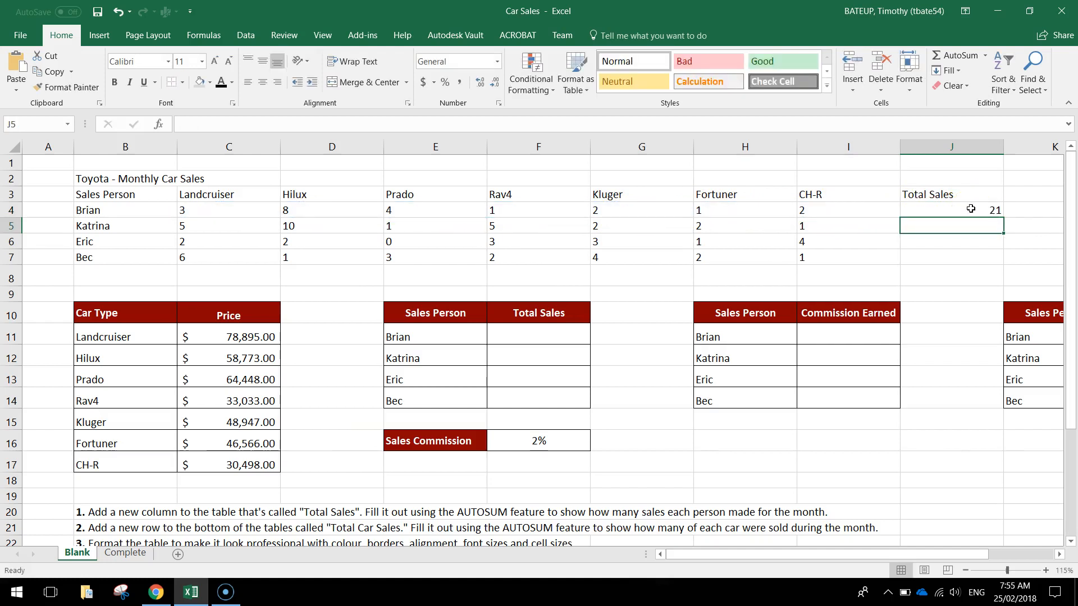
pyautogui.click(960, 59)
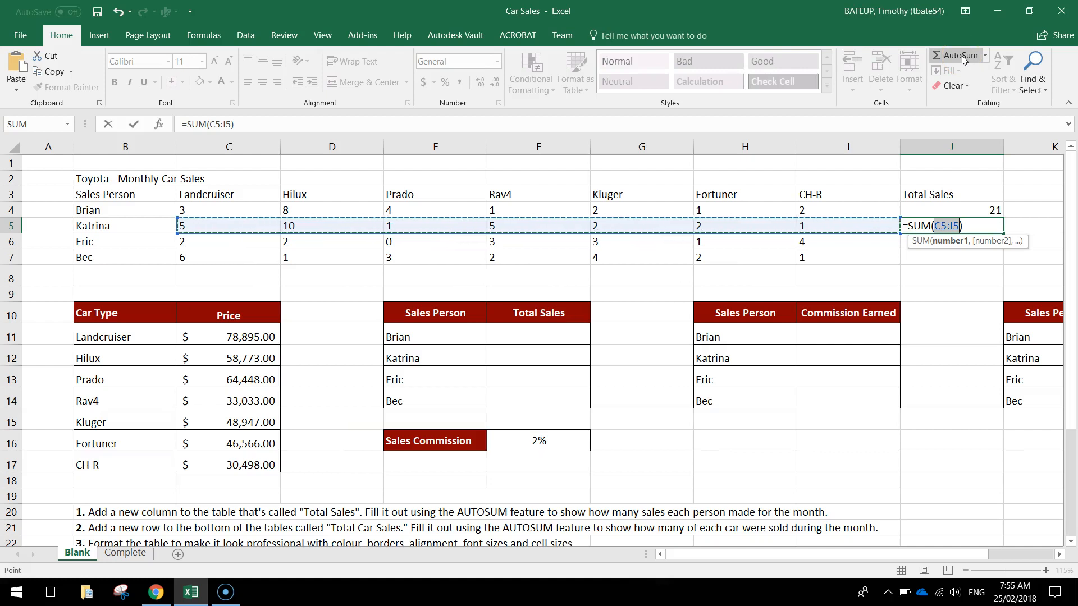
pyautogui.press('Return')
# - Total the last two salespeople's rows with AutoSum, correcting the ranges to C6:I6 in J6 and C7:I7 in J7
pyautogui.click(958, 55)
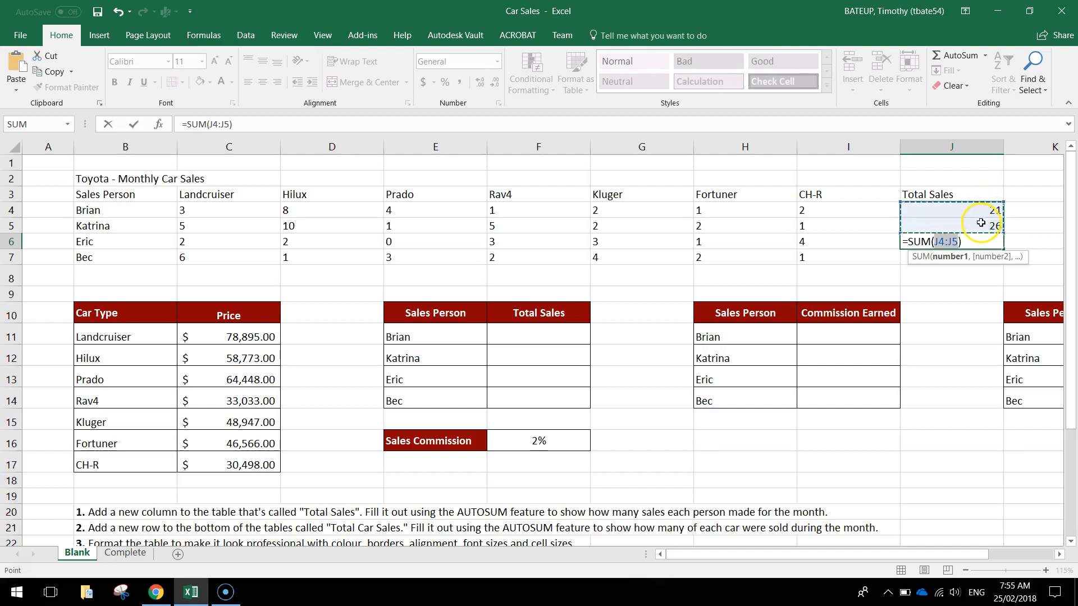
pyautogui.moveTo(235, 241); pyautogui.dragTo(821, 245)
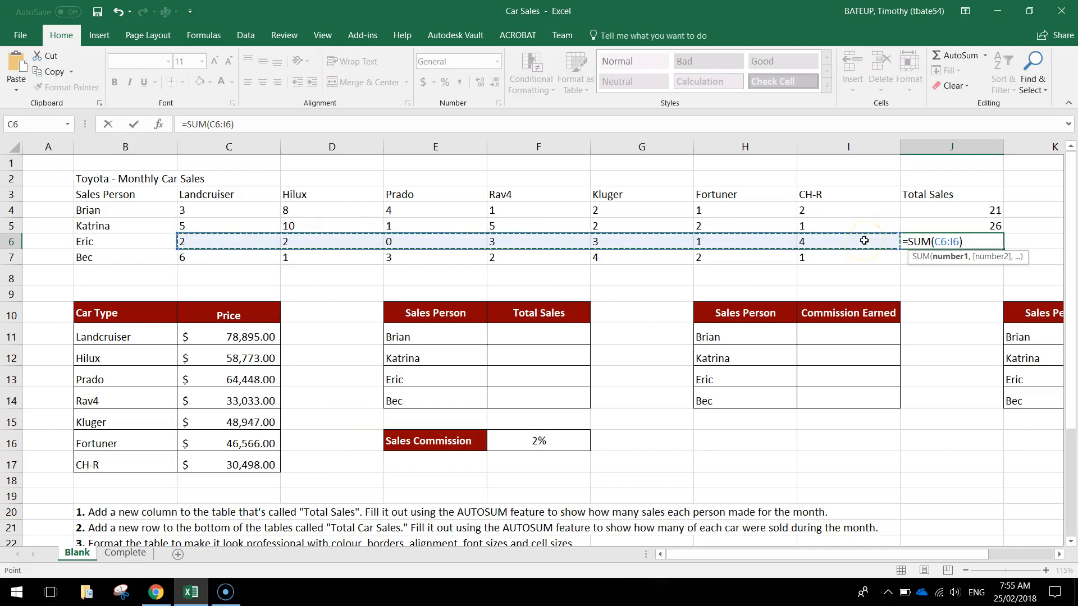
pyautogui.press('Return')
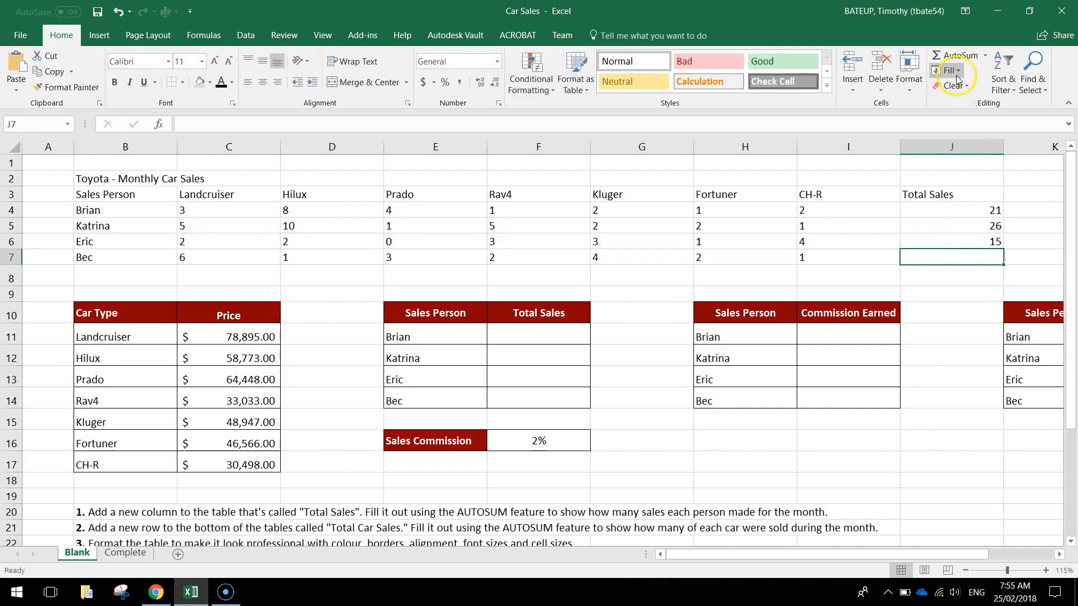
pyautogui.click(957, 56)
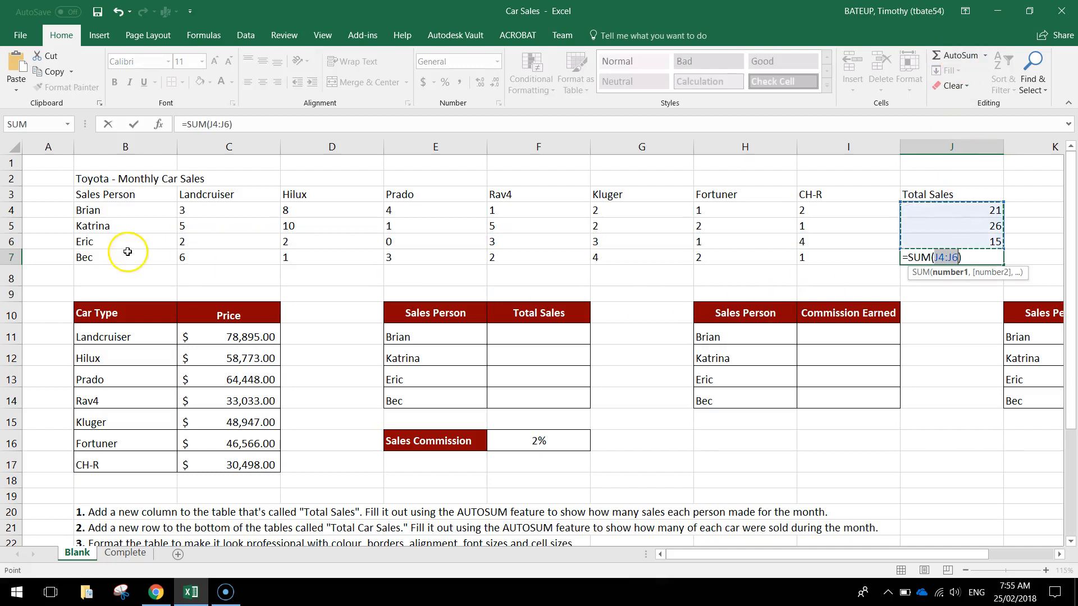
pyautogui.moveTo(216, 257); pyautogui.dragTo(825, 265)
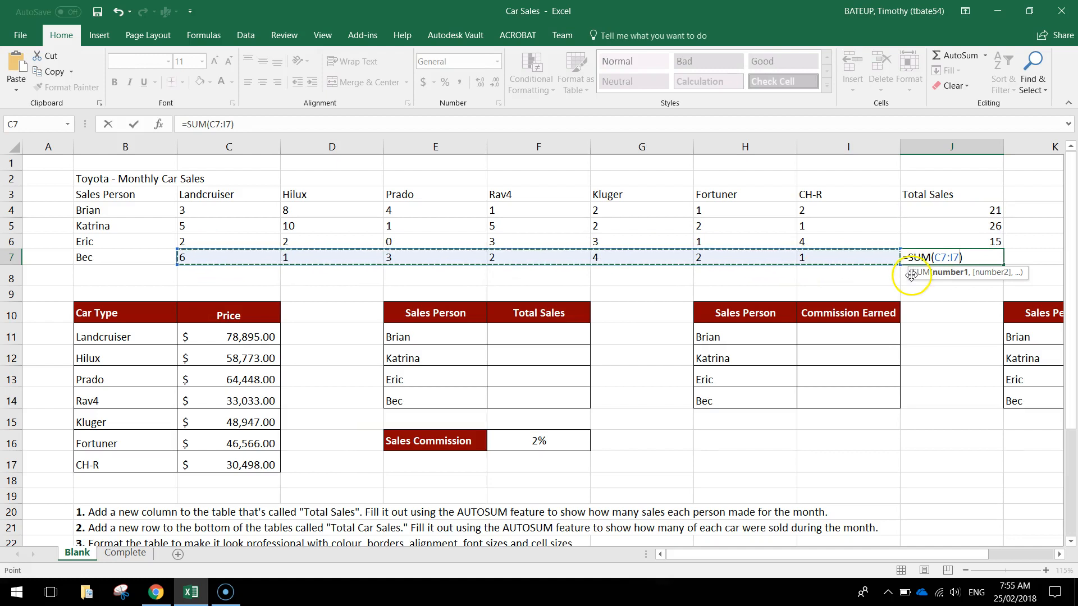
pyautogui.press('Return')
# - Review the new Total Sales figures and inspect the range used by the SUM formula in J4
pyautogui.moveTo(996, 212); pyautogui.dragTo(1000, 255)
pyautogui.click(1036, 250)
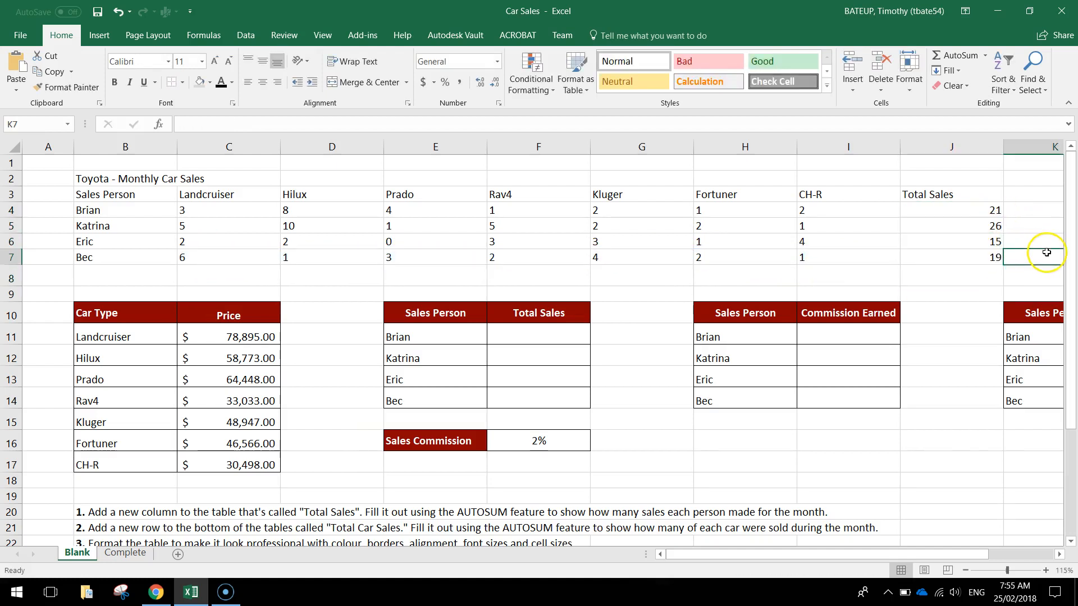
pyautogui.click(982, 215)
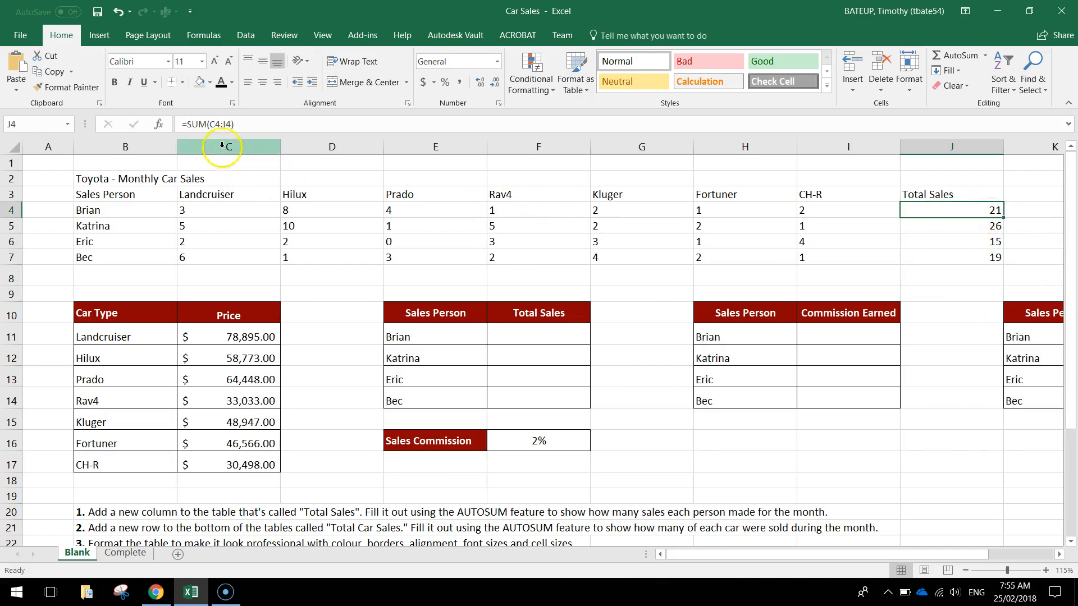
pyautogui.moveTo(233, 124); pyautogui.dragTo(212, 124)
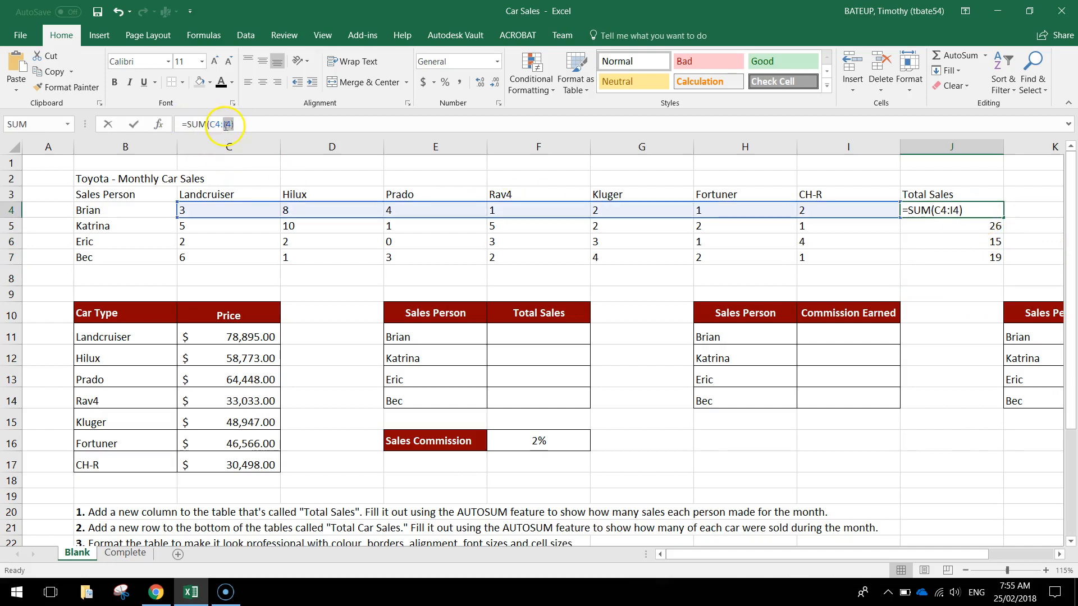
pyautogui.click(284, 128)
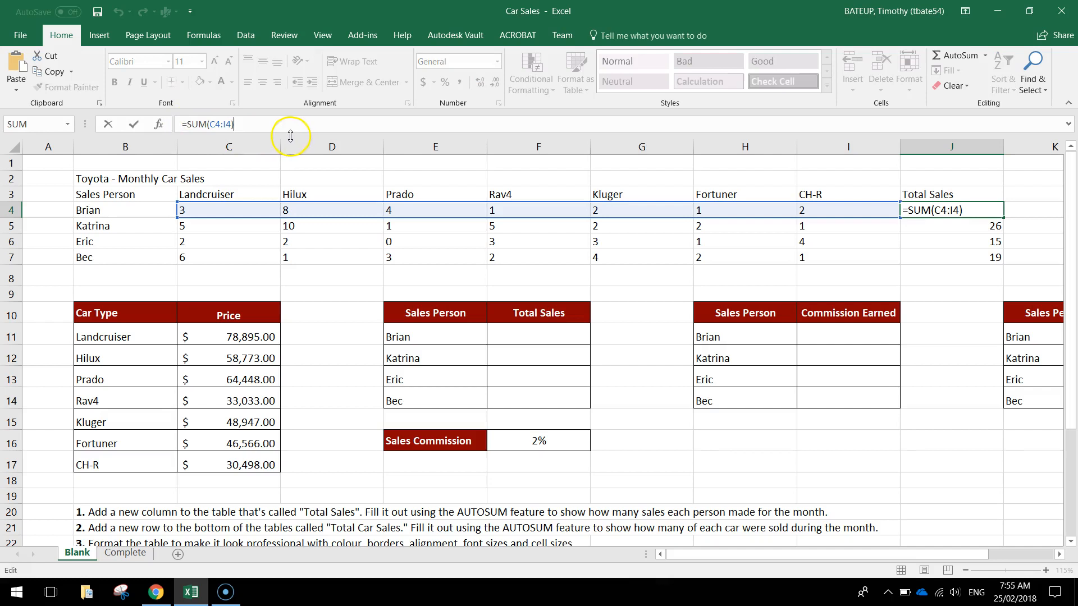
pyautogui.press('Return')
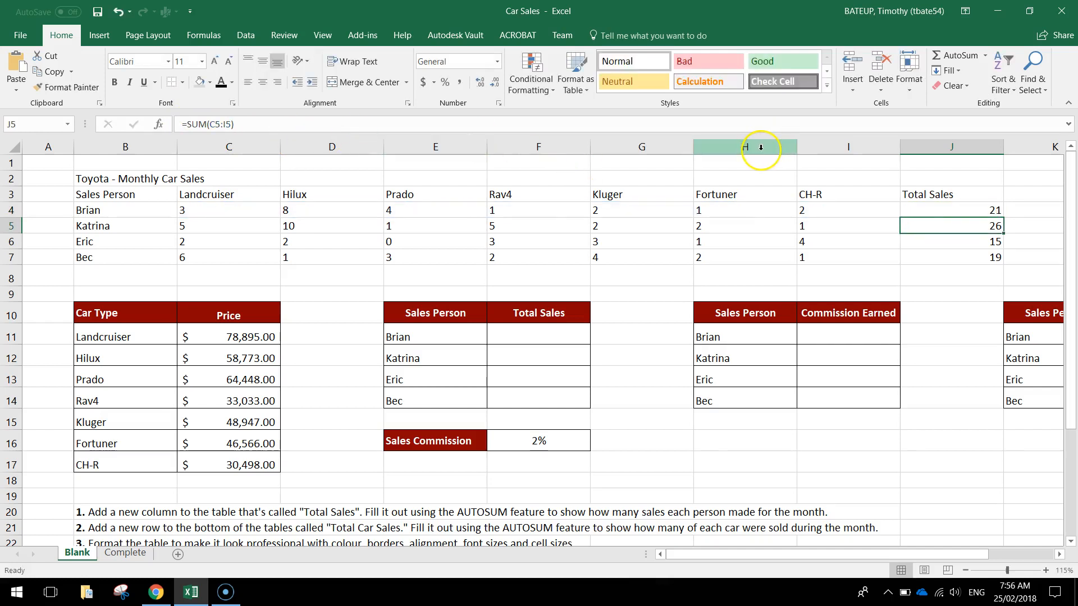
# - Set the font colour of instruction 1 in cell B20 to green to mark it as done
pyautogui.click(83, 512)
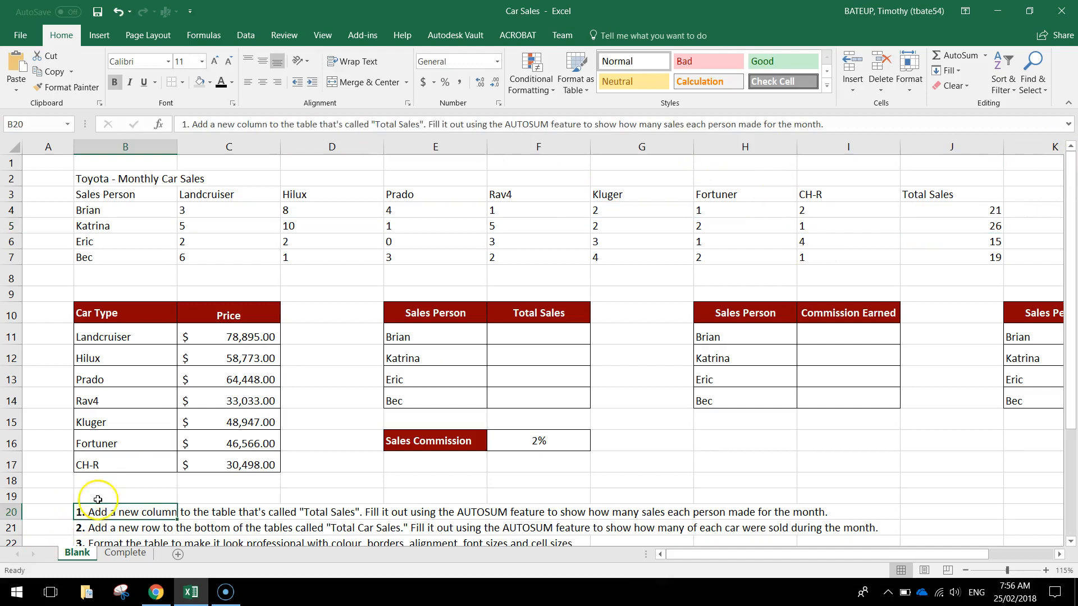
pyautogui.click(232, 83)
pyautogui.click(278, 204)
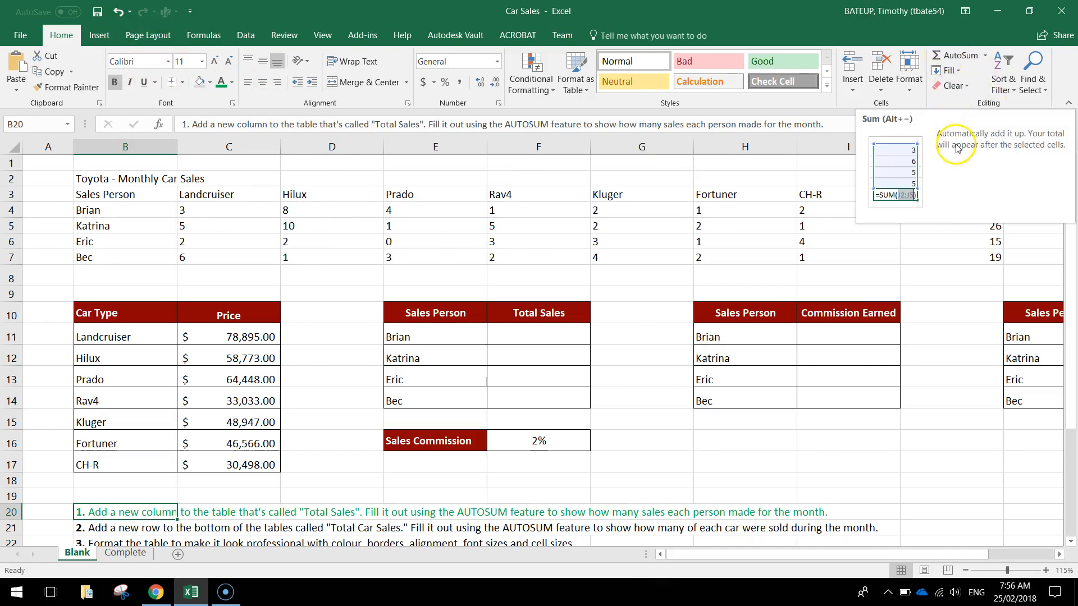
# - Following instruction 2, add the row label "Total Car Sales" in cell B8 beneath the sales table
pyautogui.click(83, 529)
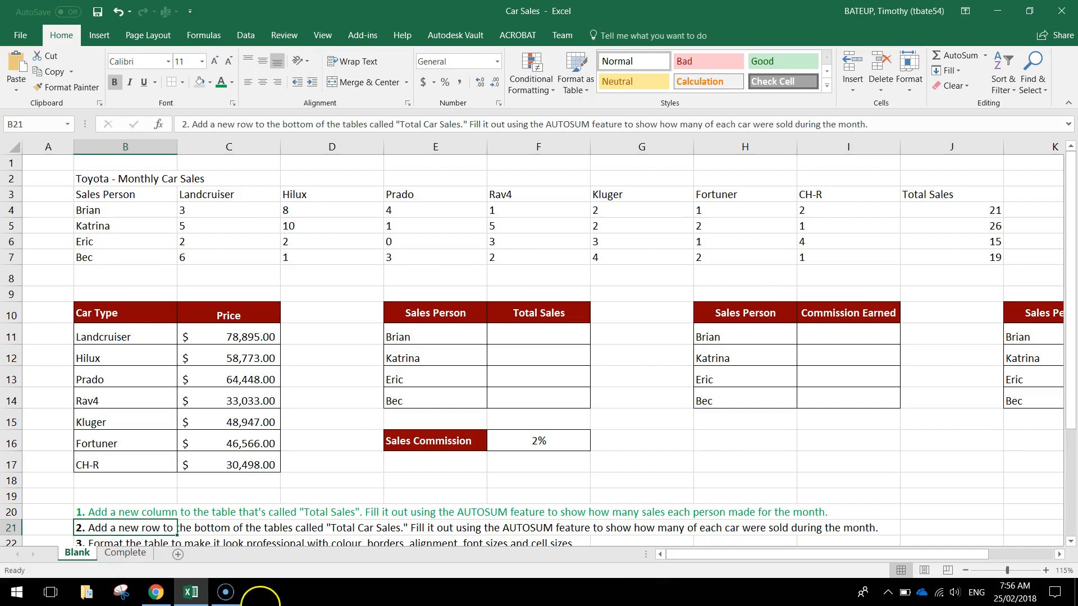
pyautogui.moveTo(85, 276); pyautogui.dragTo(150, 277)
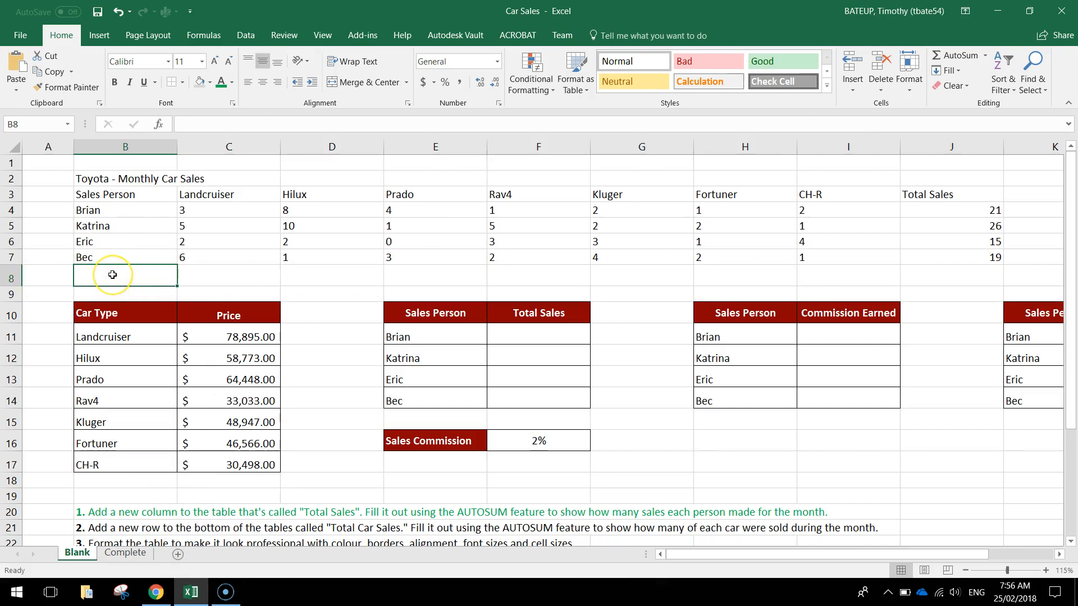
pyautogui.write('Tota')
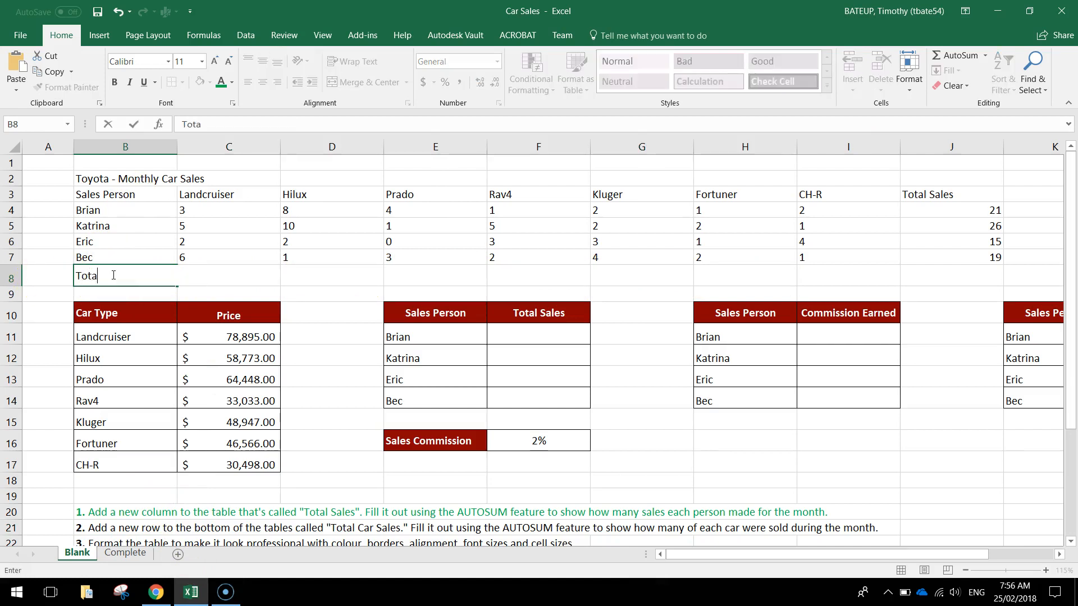
pyautogui.write('l Car Sales')
pyautogui.press('Tab')
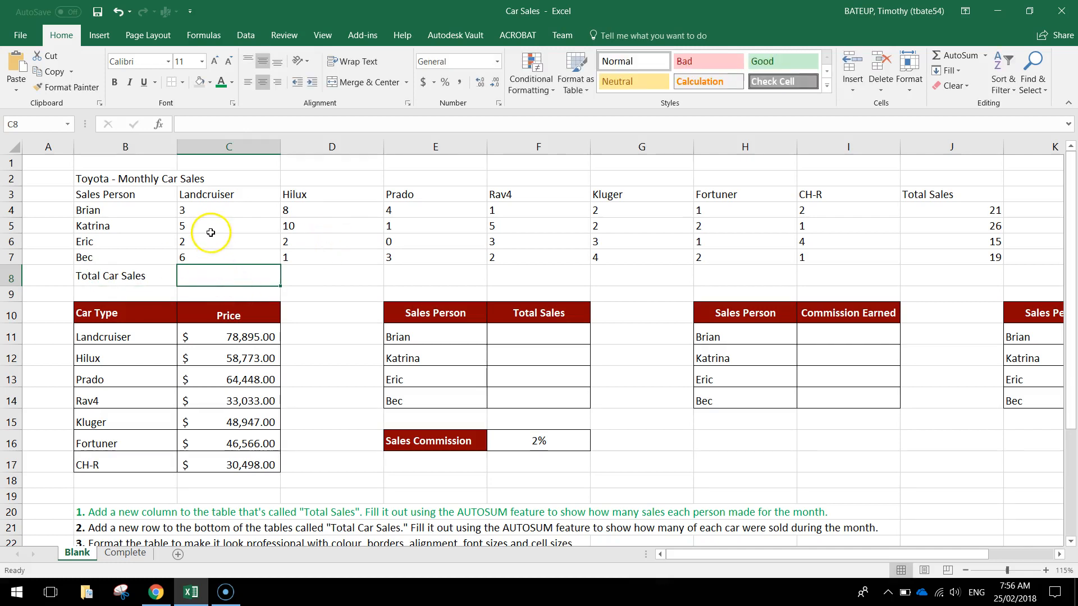
# - Total the Landcruiser column in cell C8 with AutoSum over C4:C7
pyautogui.moveTo(213, 197); pyautogui.dragTo(208, 251)
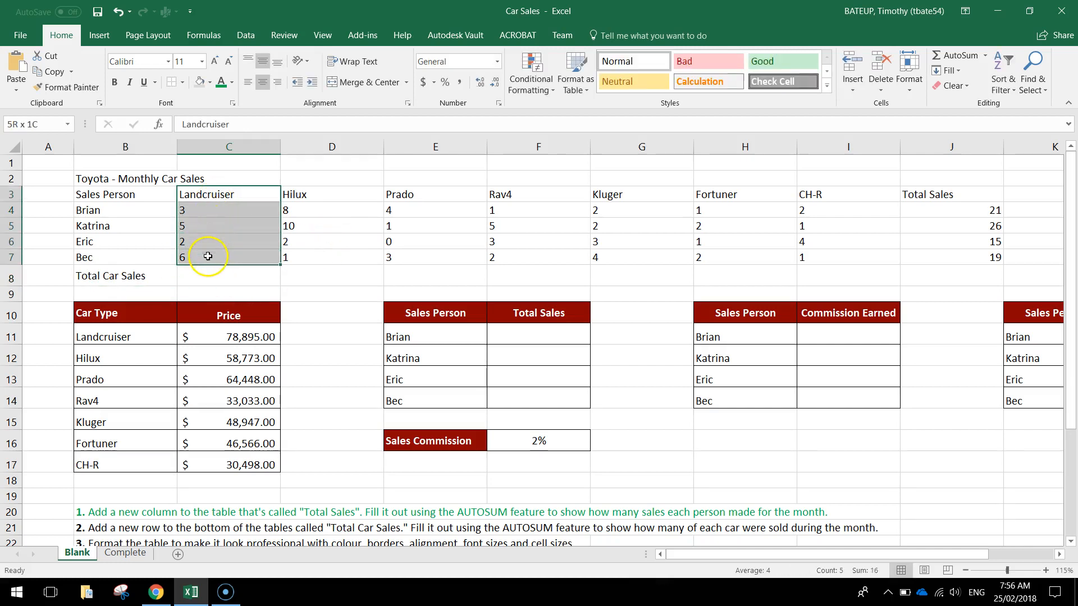
pyautogui.click(223, 279)
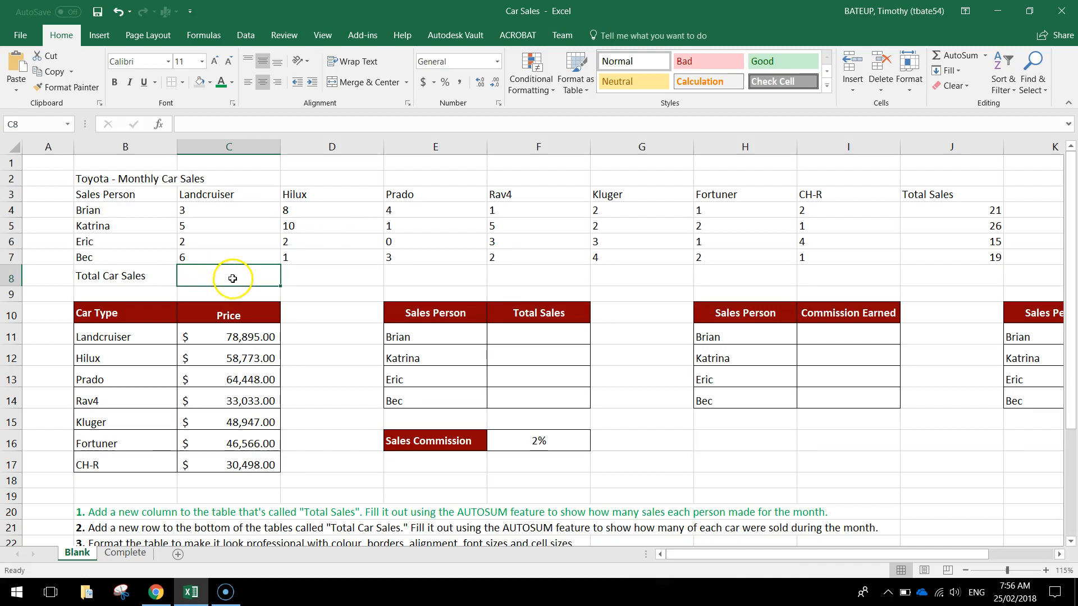
pyautogui.click(956, 56)
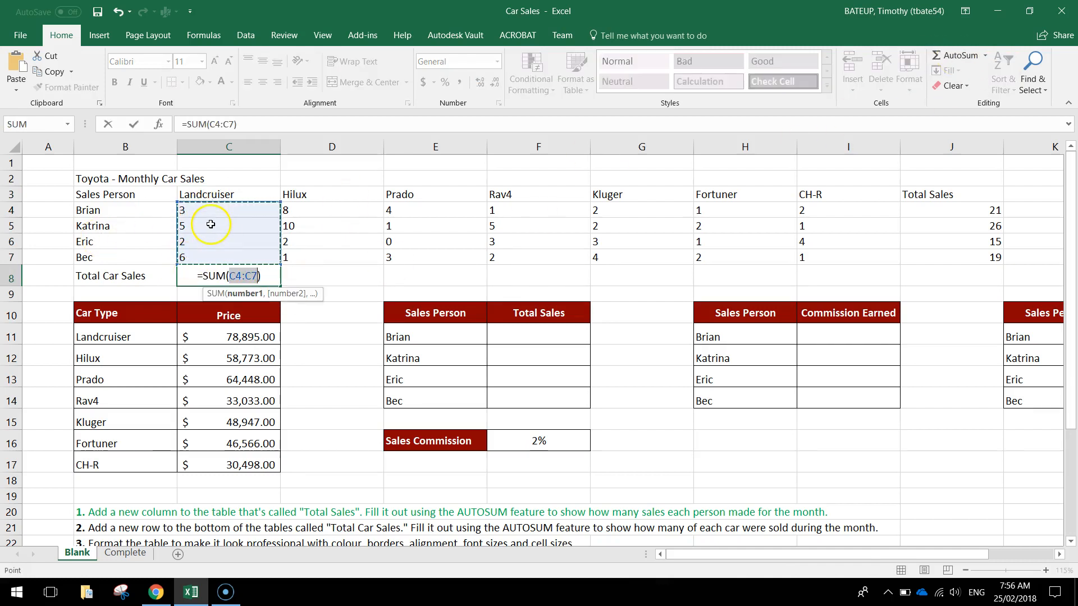
pyautogui.press('Return')
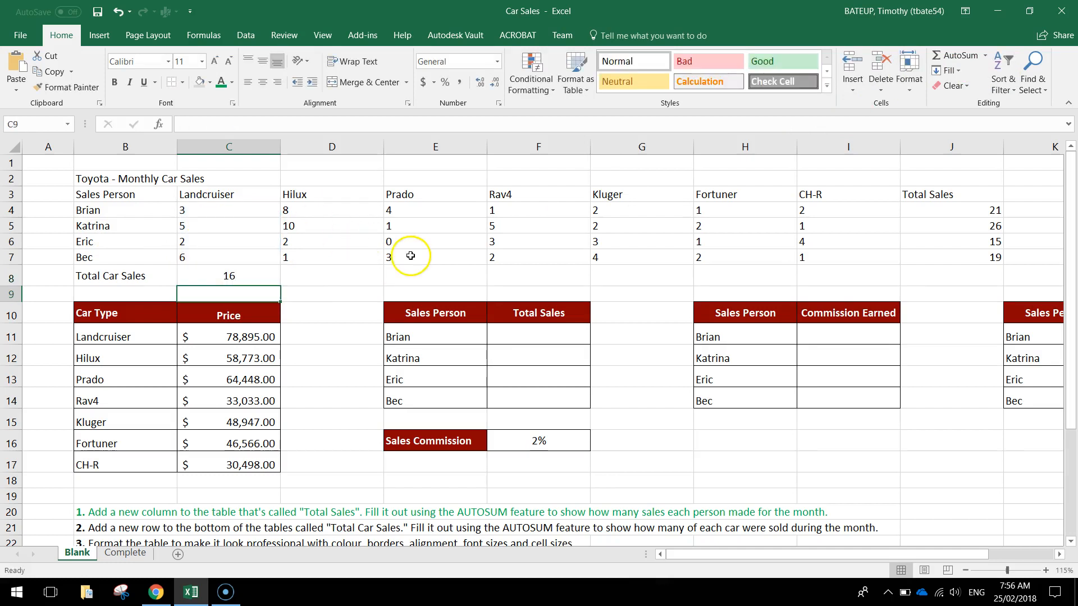
# - Total the remaining columns from Hilux through Total Sales in D8:J8 with AutoSum over rows 4 to 7
pyautogui.click(350, 279)
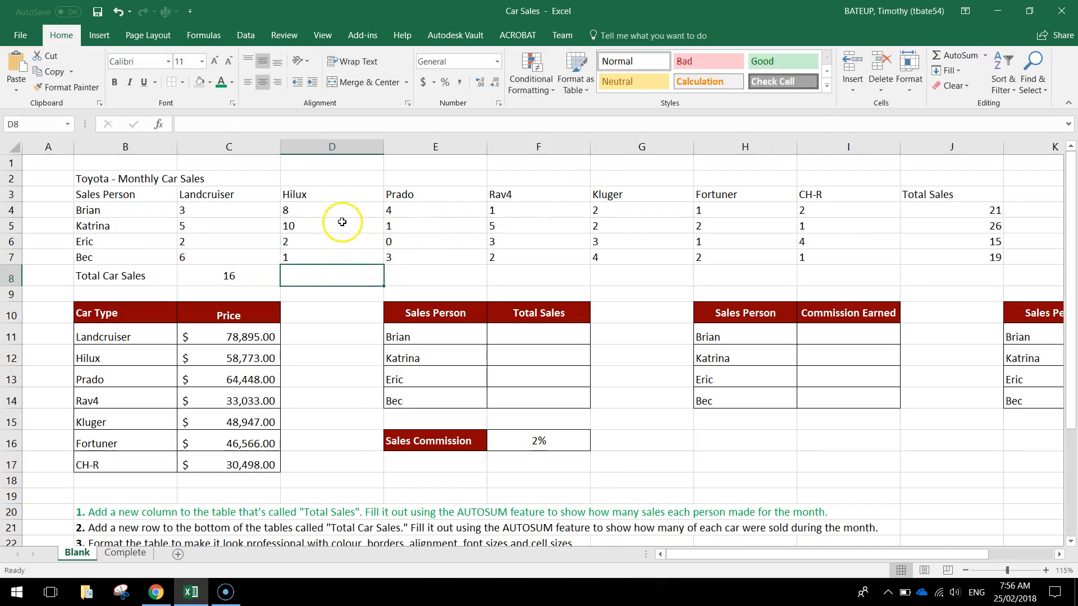
pyautogui.click(954, 57)
pyautogui.press('Tab')
pyautogui.click(954, 56)
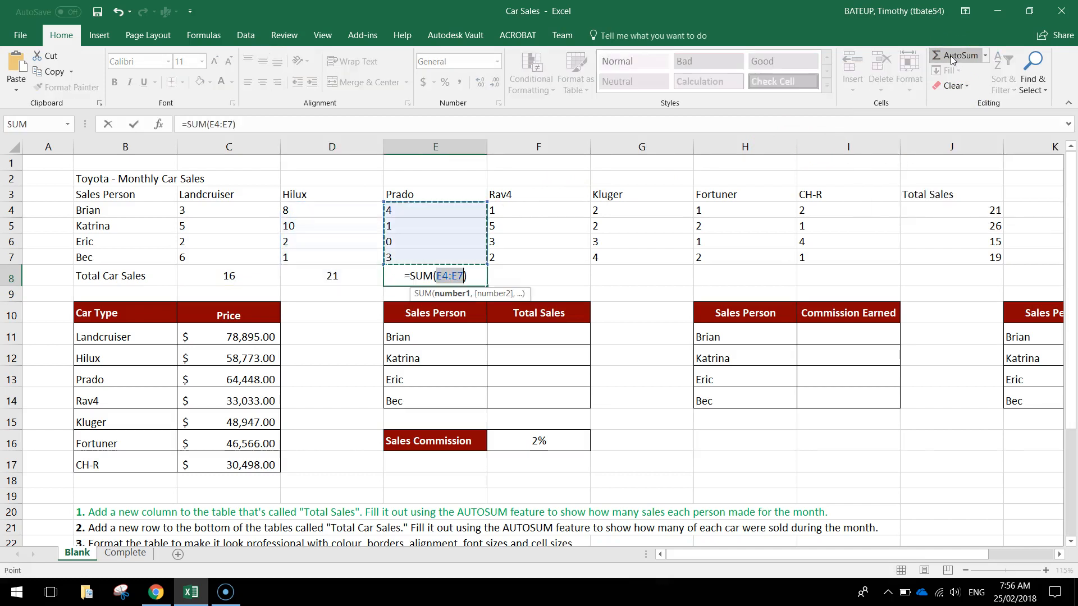
pyautogui.press('Tab')
pyautogui.click(954, 56)
pyautogui.press('Tab')
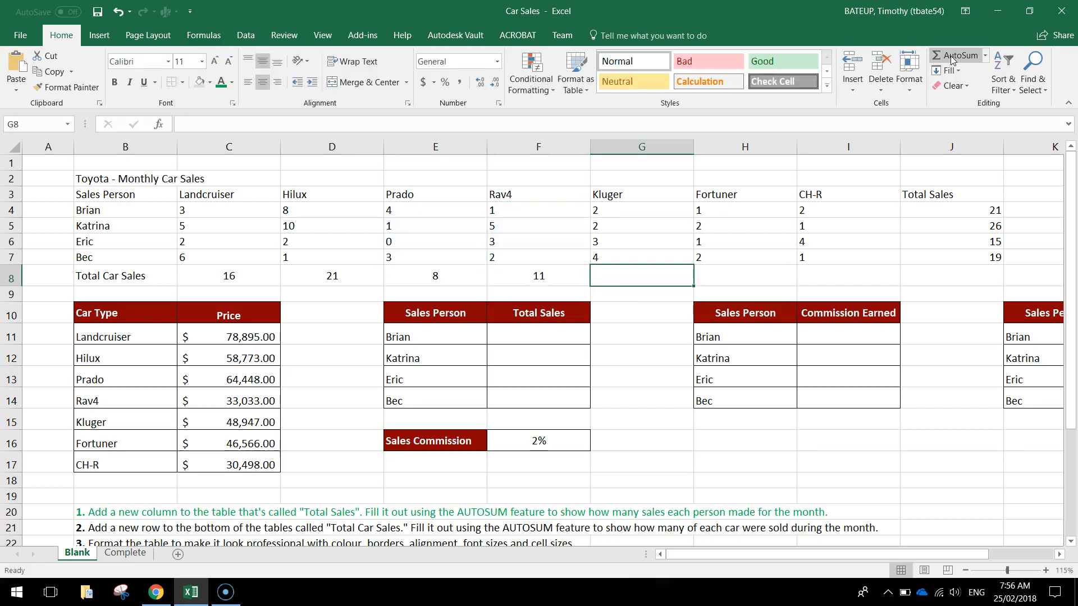
pyautogui.click(952, 57)
pyautogui.press('Tab')
pyautogui.click(953, 56)
pyautogui.press('Tab')
pyautogui.click(953, 56)
pyautogui.press('Tab')
pyautogui.click(953, 57)
pyautogui.press('Tab')
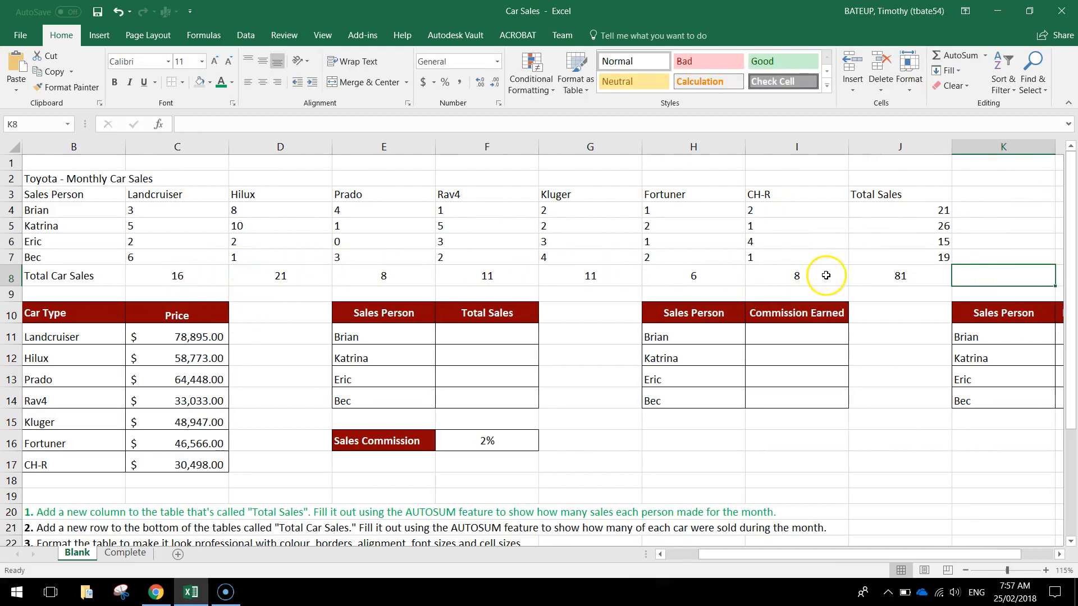
# - Set the font colour of instruction 2 in cell B21 to green to mark it as done
pyautogui.moveTo(708, 543); pyautogui.dragTo(651, 545)
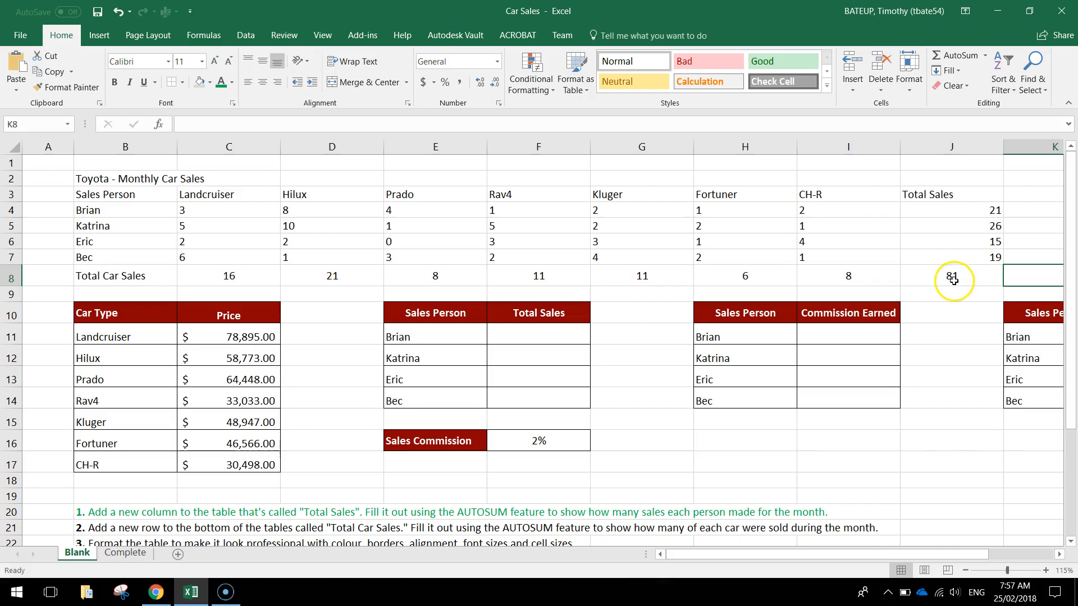
pyautogui.click(90, 529)
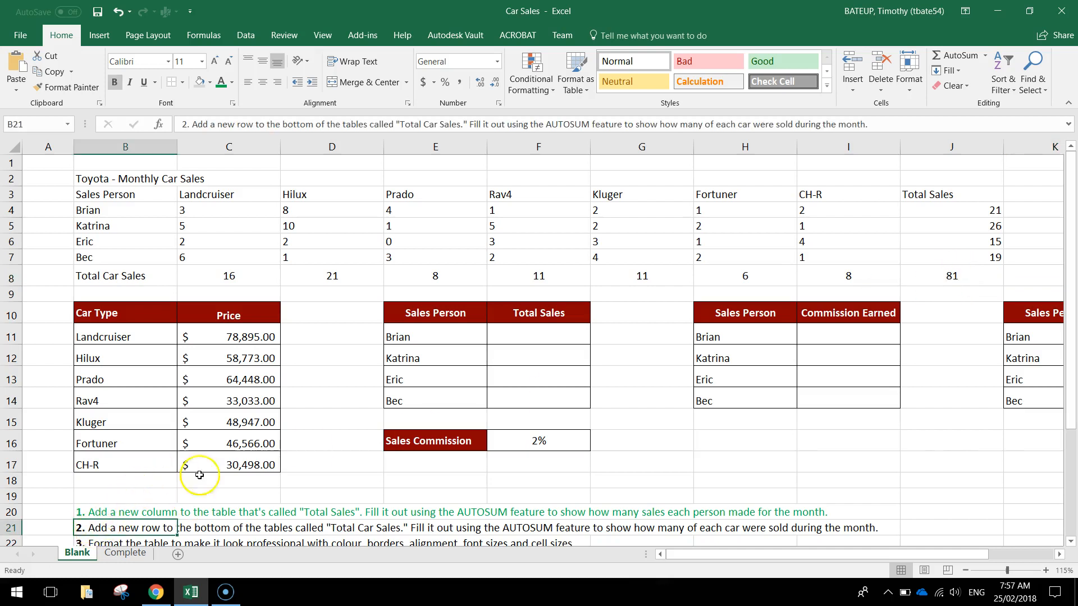
pyautogui.click(222, 83)
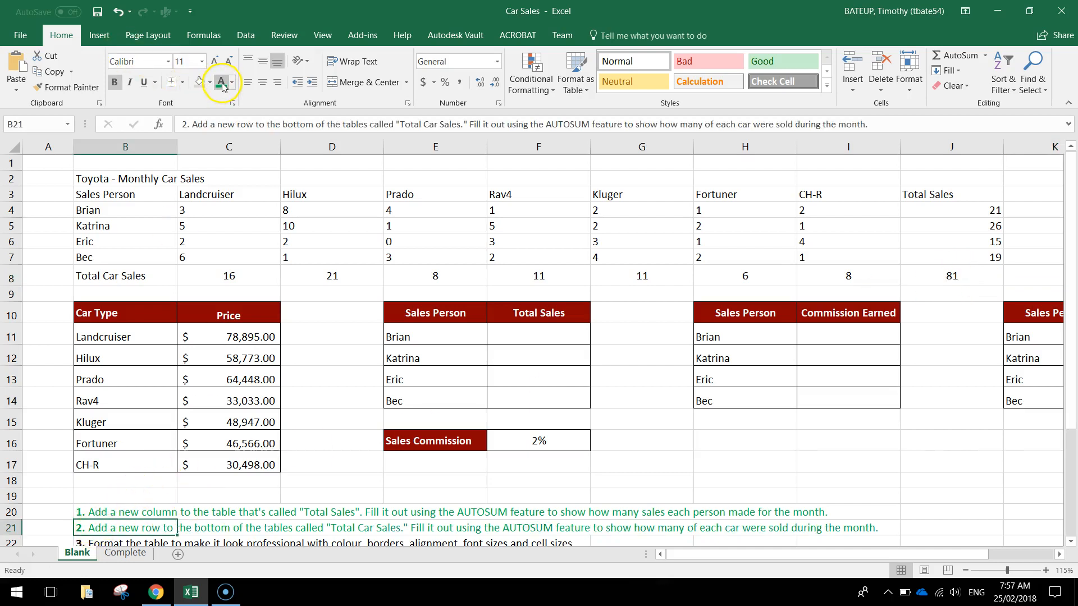
# - Following instruction 3, make the "Toyota - Monthly Car Sales" title in B2 bold and enlarge its font to size 18
pyautogui.scroll(-1, 116, 477)
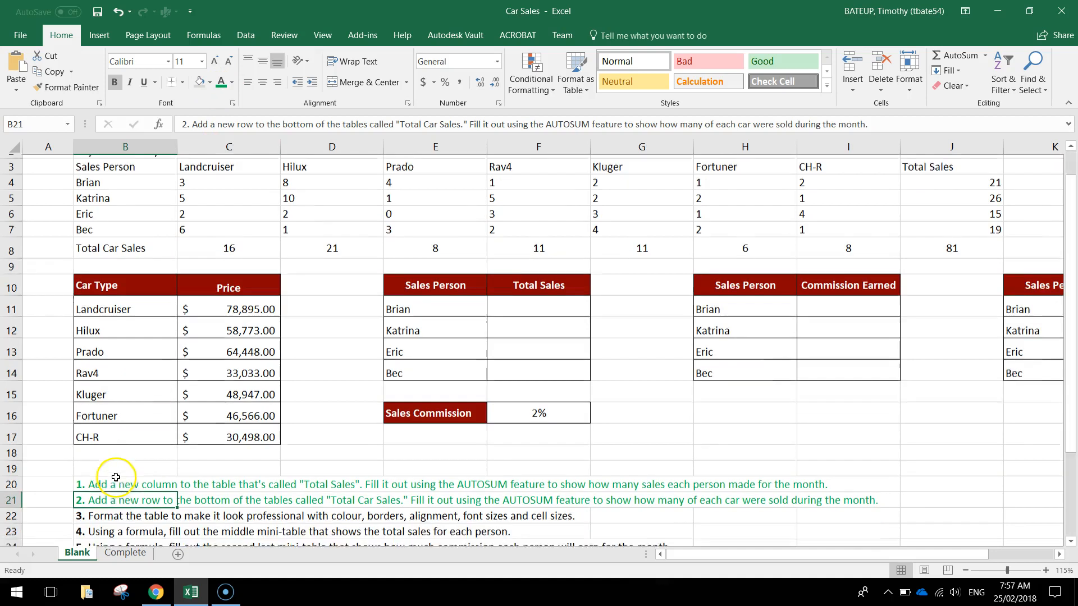
pyautogui.click(85, 498)
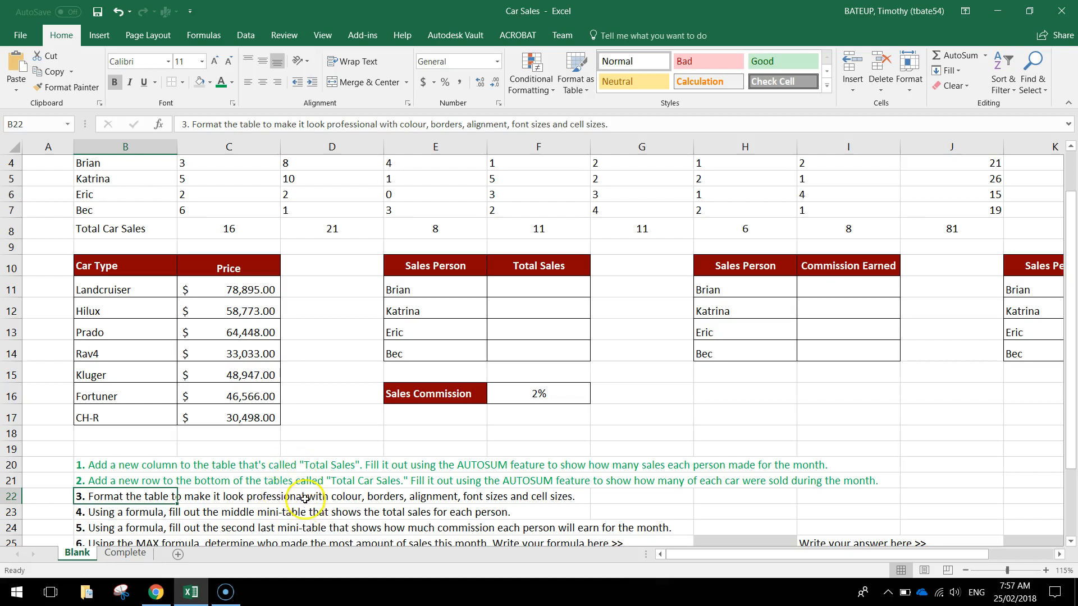
pyautogui.scroll(1, 307, 495)
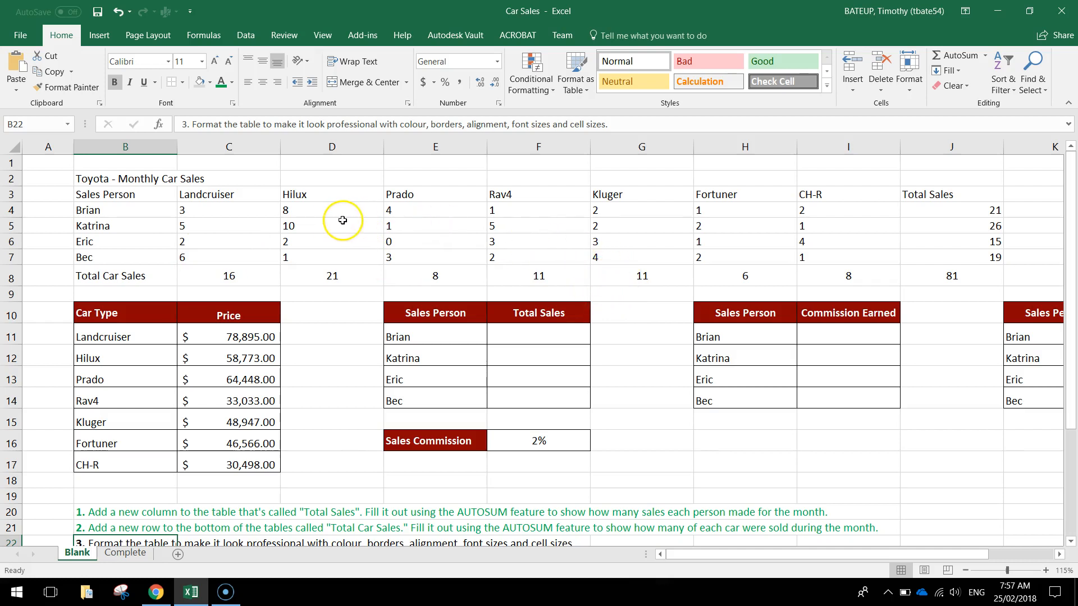
pyautogui.click(128, 183)
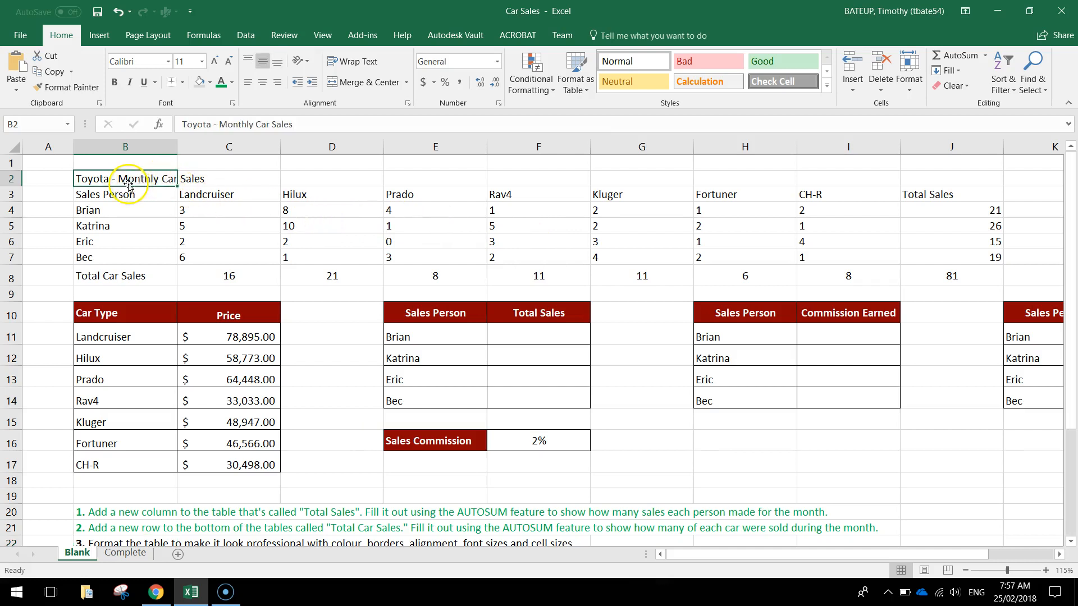
pyautogui.click(114, 83)
pyautogui.click(214, 62)
pyautogui.click(214, 62)
pyautogui.click(214, 63)
pyautogui.click(214, 63)
# - Merge and centre the title across B2:J2 and increase the height of row 2 so the text fits
pyautogui.moveTo(102, 178); pyautogui.dragTo(937, 171)
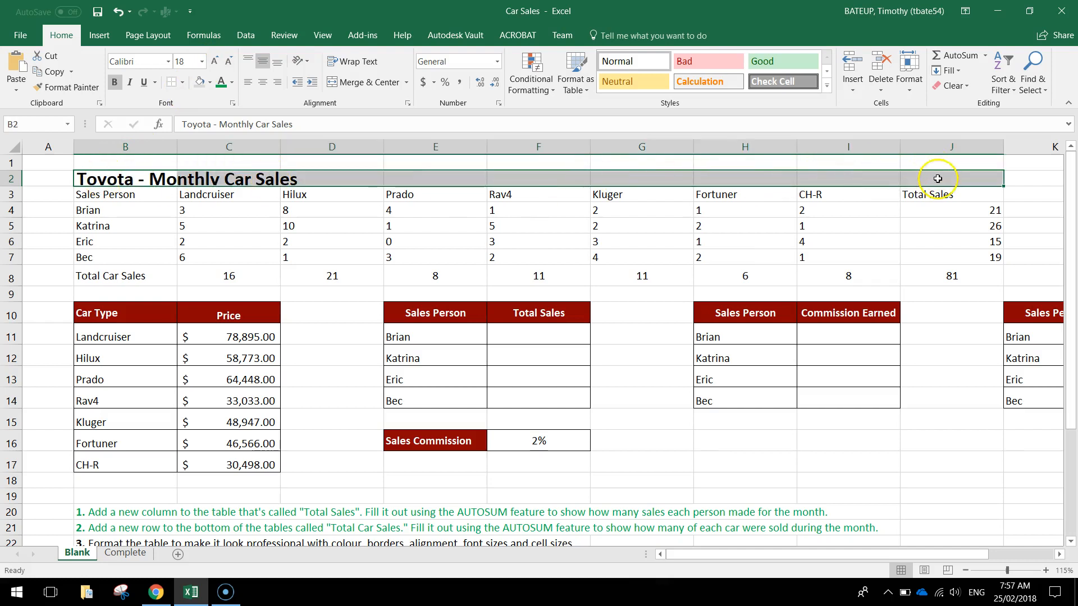
pyautogui.click(369, 83)
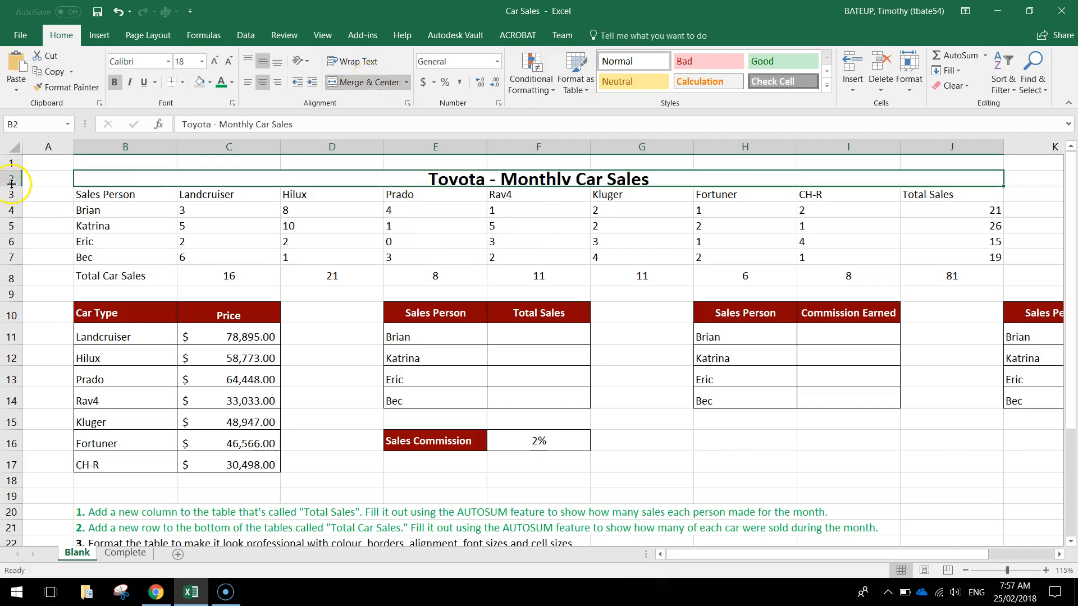
pyautogui.moveTo(12, 188); pyautogui.dragTo(10, 206)
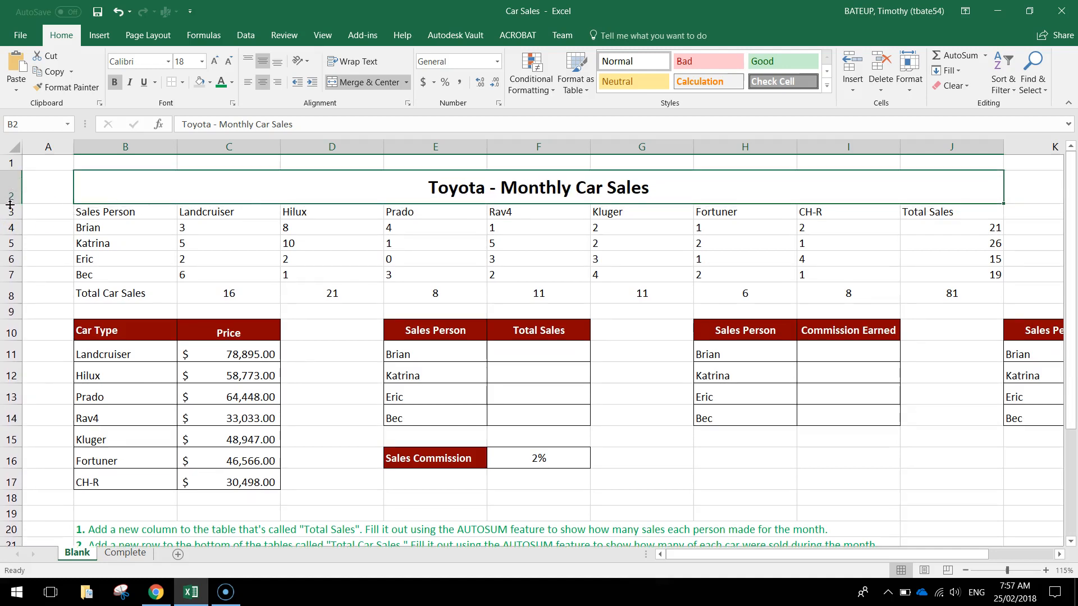
# - Fill the merged title cell with the dark red used by the mini-tables and set its font colour to white
pyautogui.click(211, 84)
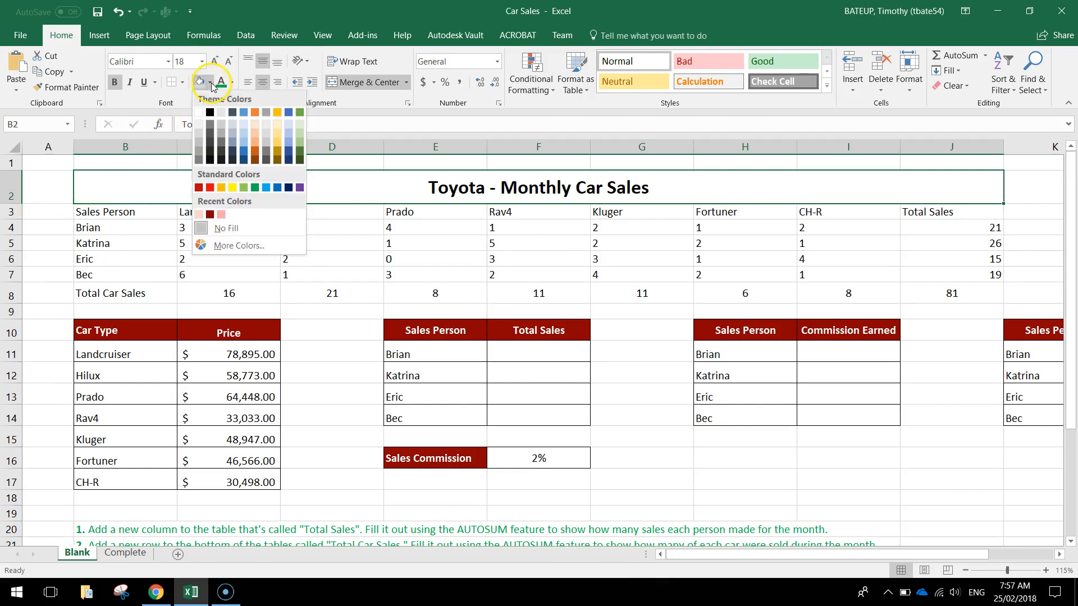
pyautogui.click(210, 215)
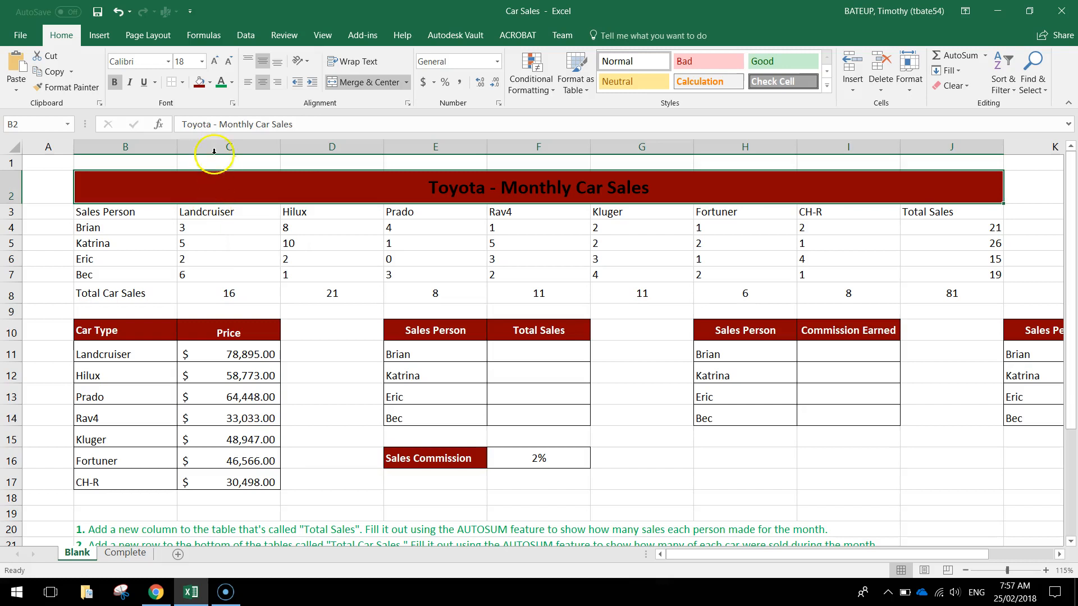
pyautogui.click(232, 85)
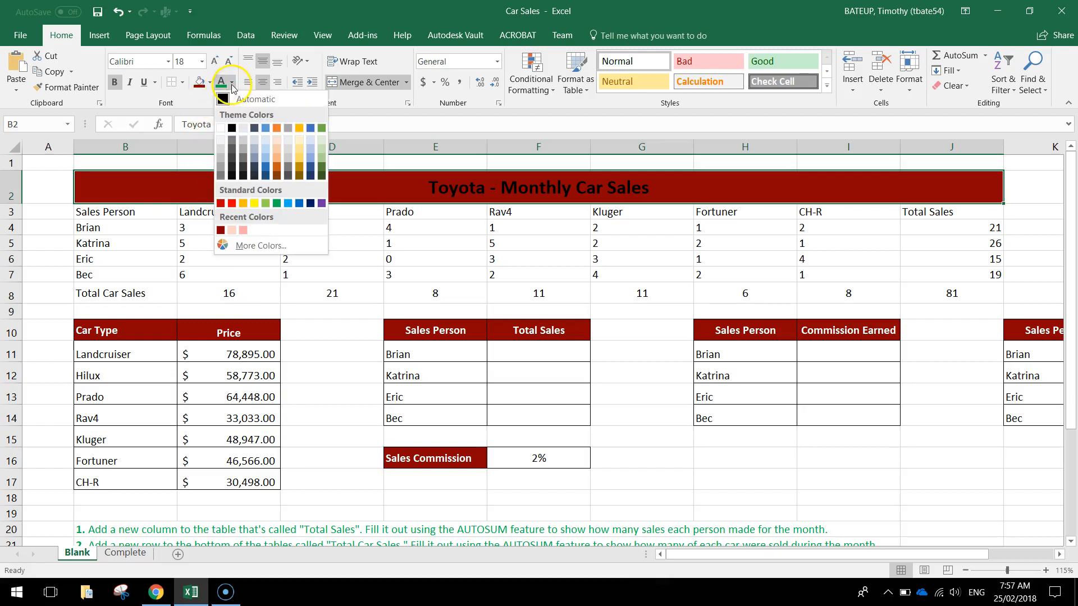
pyautogui.click(221, 128)
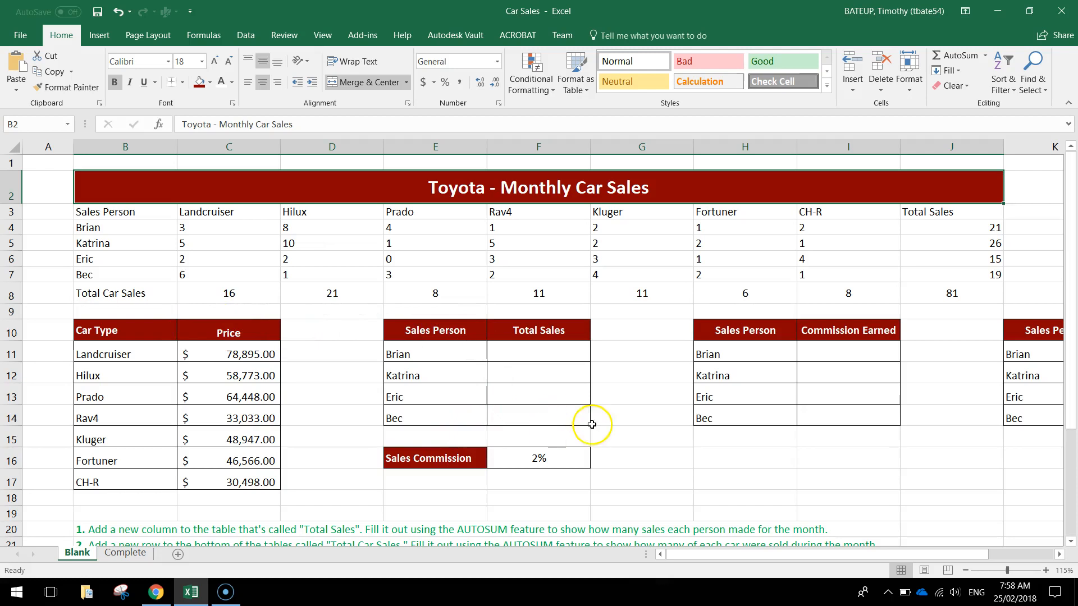
# - Make the header row B3:J3 bold and fill it with light pink from the recent colours
pyautogui.click(156, 216)
pyautogui.moveTo(156, 215); pyautogui.dragTo(698, 212)
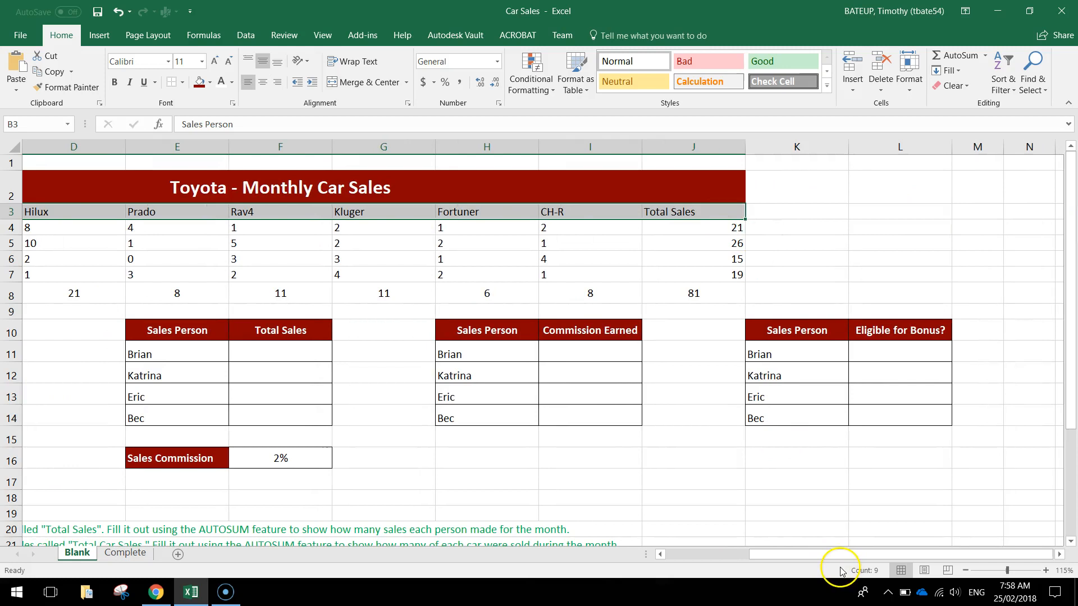
pyautogui.moveTo(831, 554); pyautogui.dragTo(746, 554)
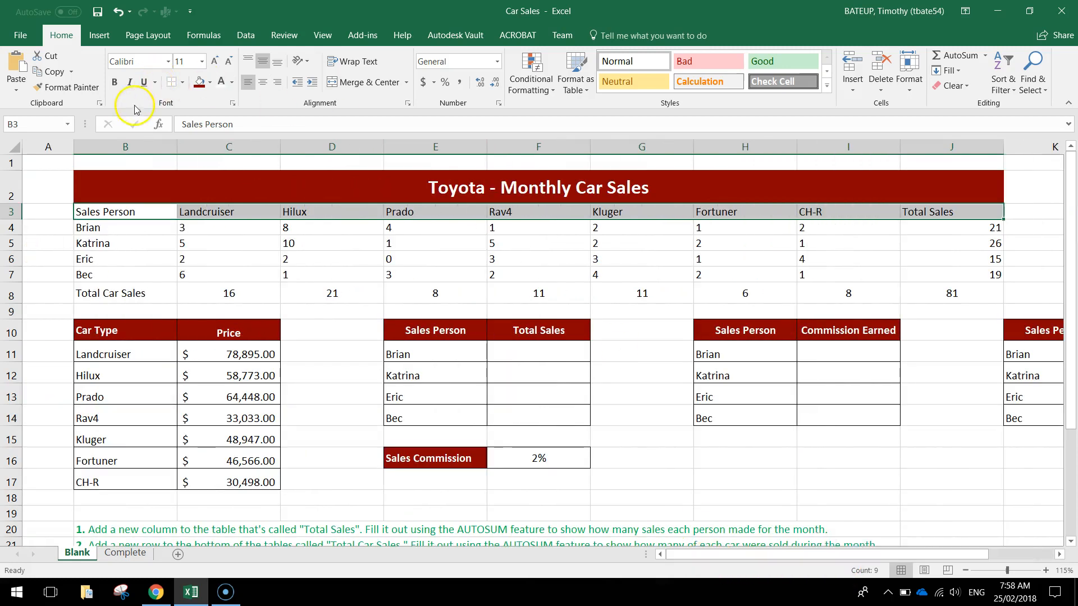
pyautogui.click(117, 88)
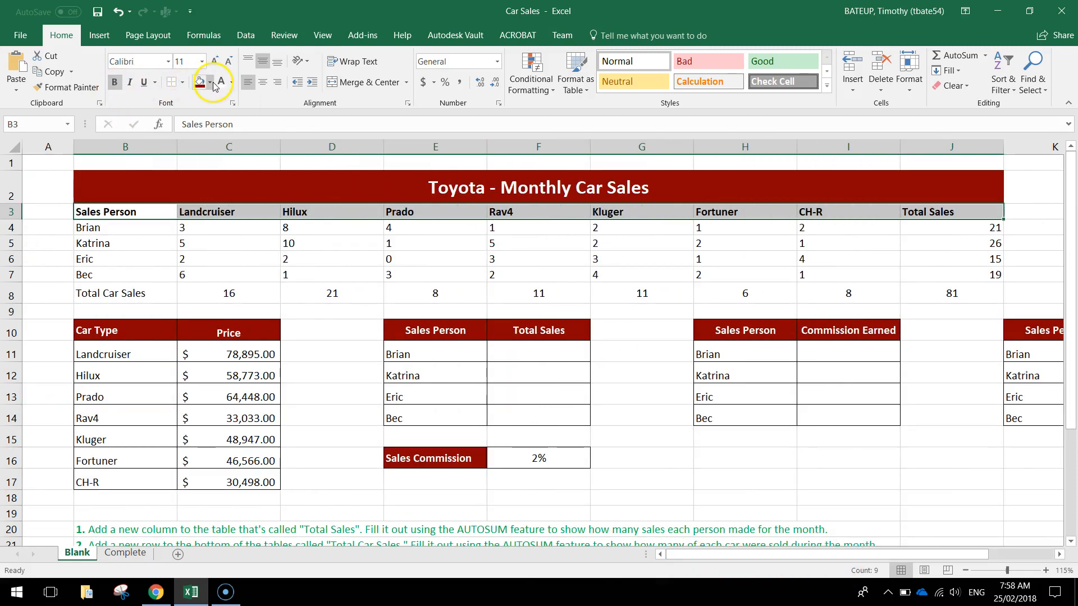
pyautogui.click(210, 83)
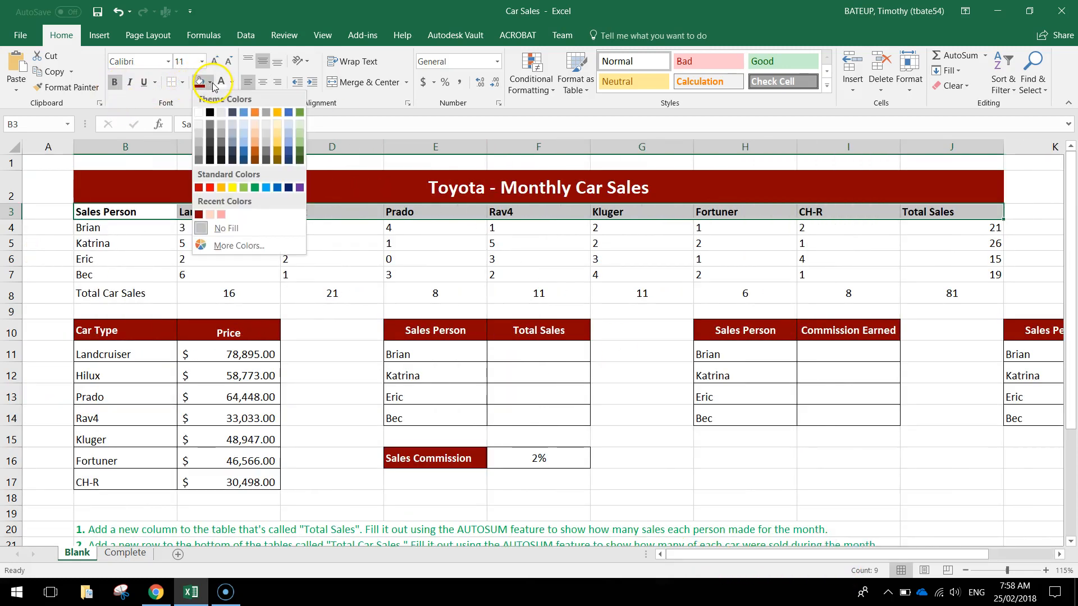
pyautogui.click(221, 214)
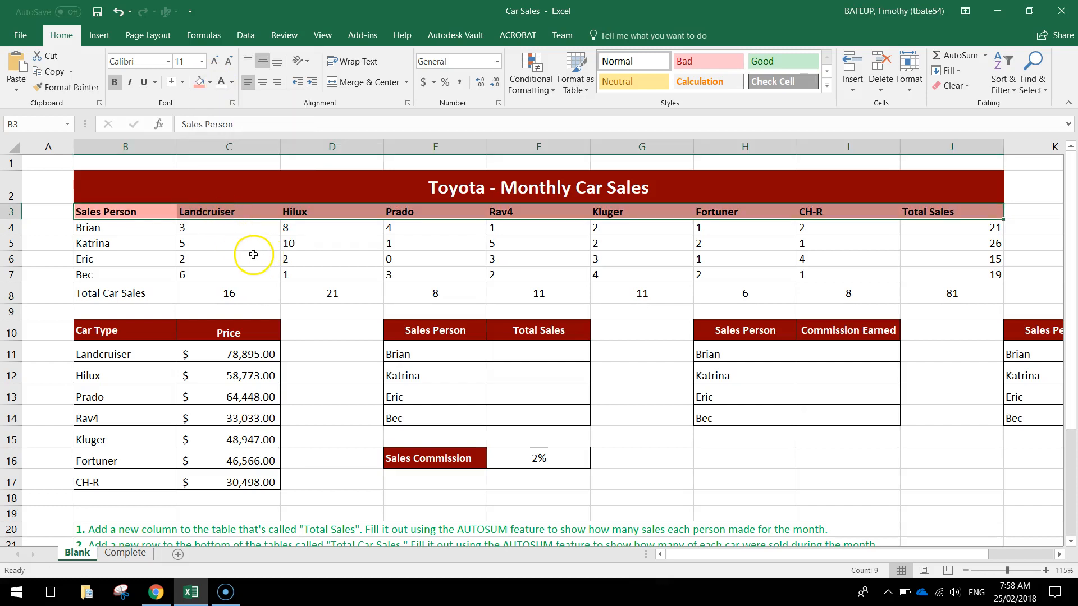
# - Centre the contents of the sales table B2:J8 horizontally, but left-align the first column in B3:B8
pyautogui.moveTo(152, 185); pyautogui.dragTo(174, 292)
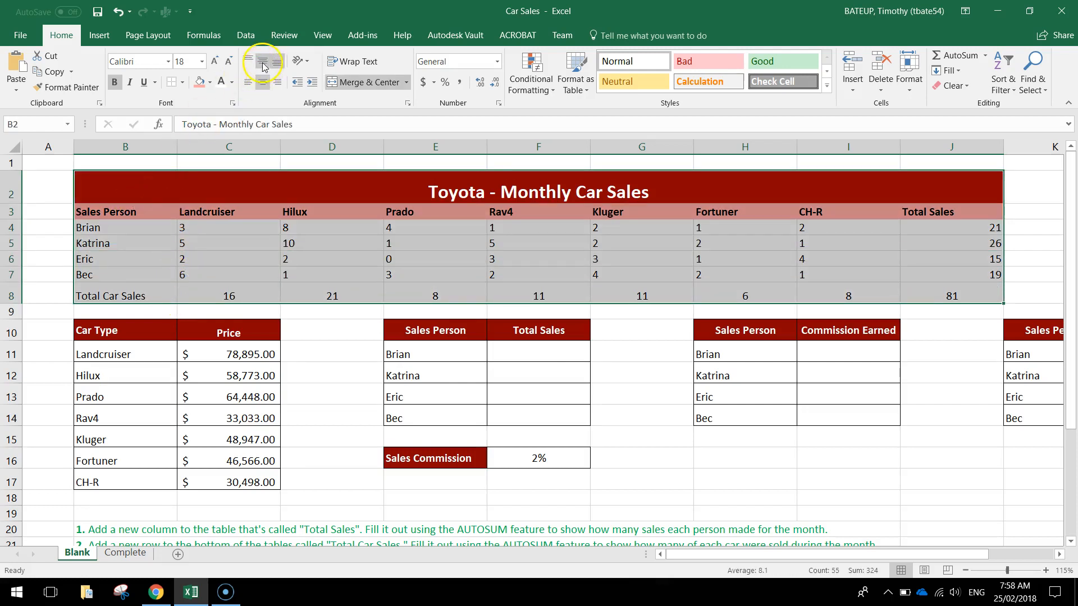
pyautogui.click(263, 83)
pyautogui.click(263, 84)
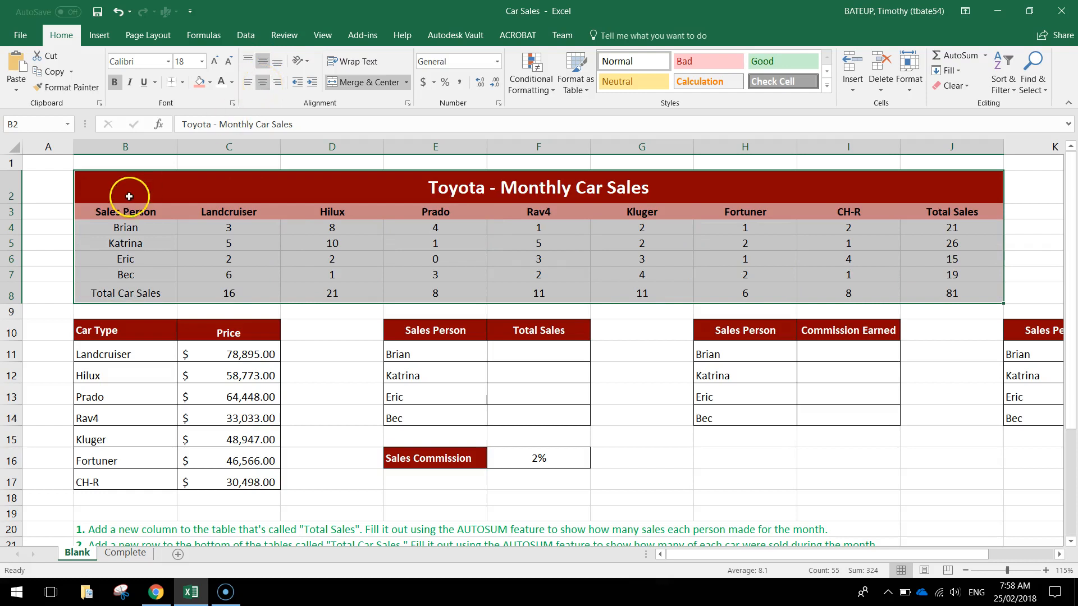
pyautogui.moveTo(125, 212); pyautogui.dragTo(141, 293)
pyautogui.click(248, 82)
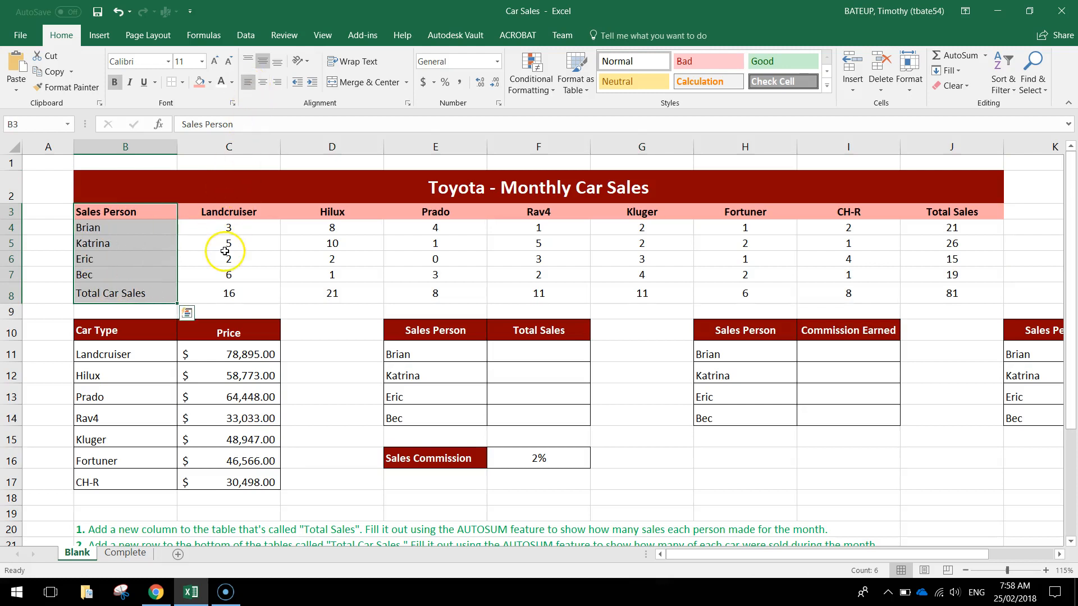
pyautogui.click(225, 252)
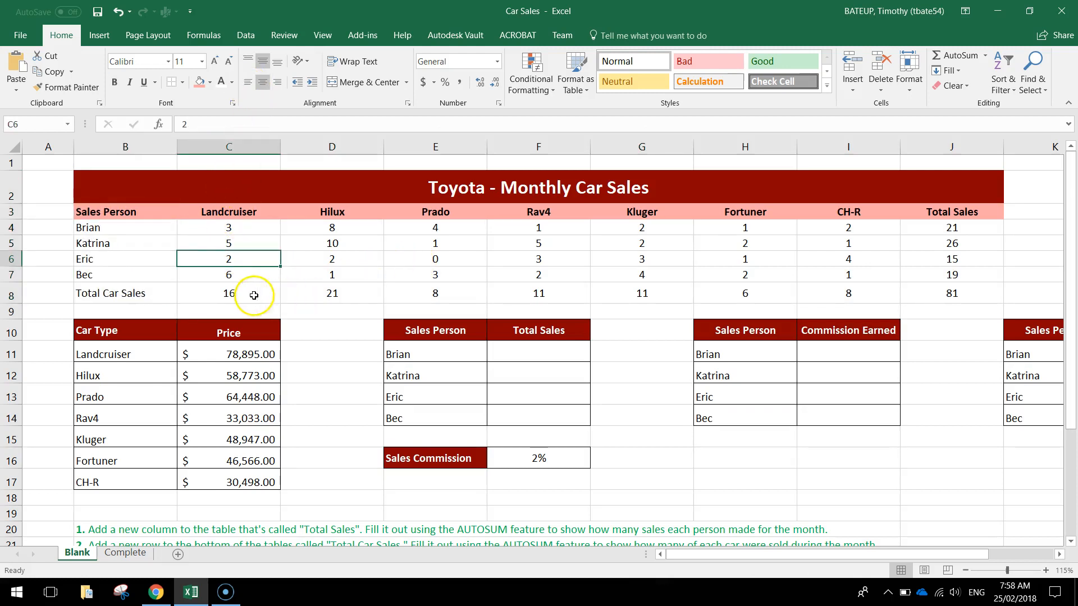
# - Apply All Borders to the whole sales table, B2:J8
pyautogui.moveTo(106, 293); pyautogui.dragTo(765, 187)
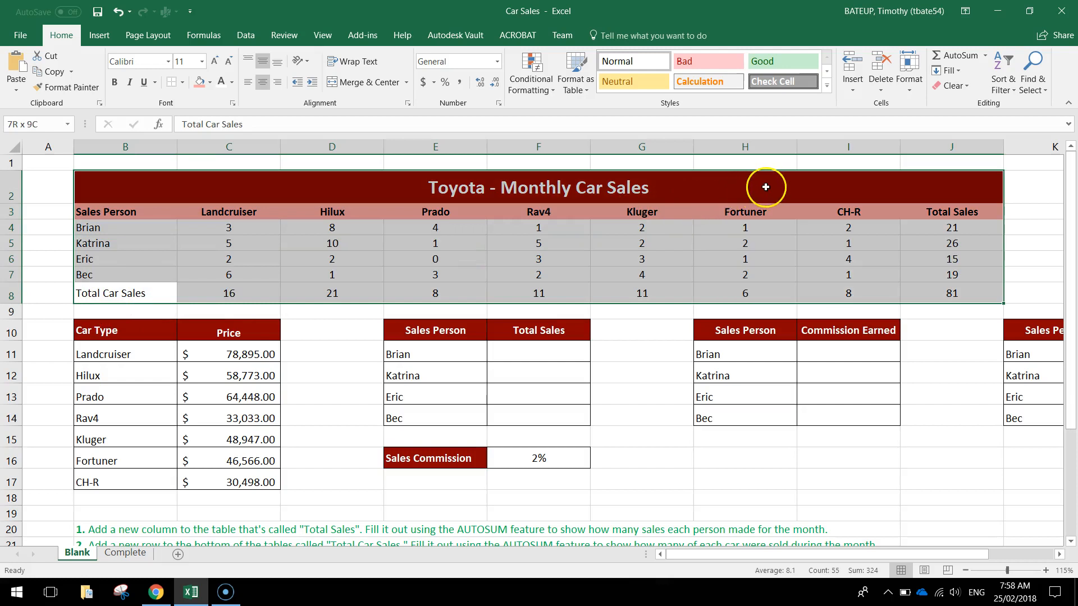
pyautogui.click(183, 83)
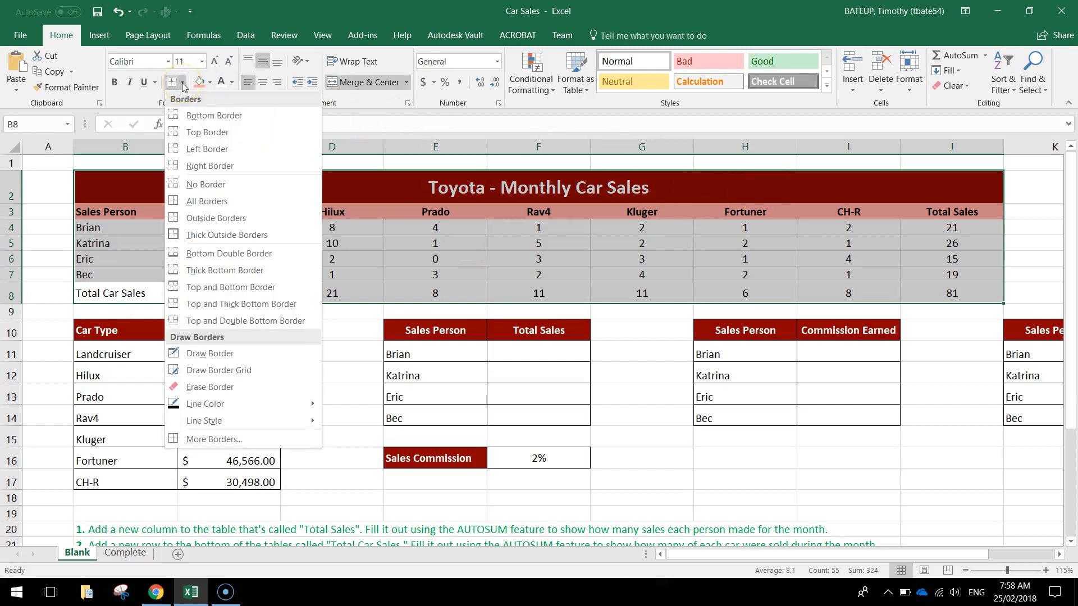
pyautogui.click(213, 200)
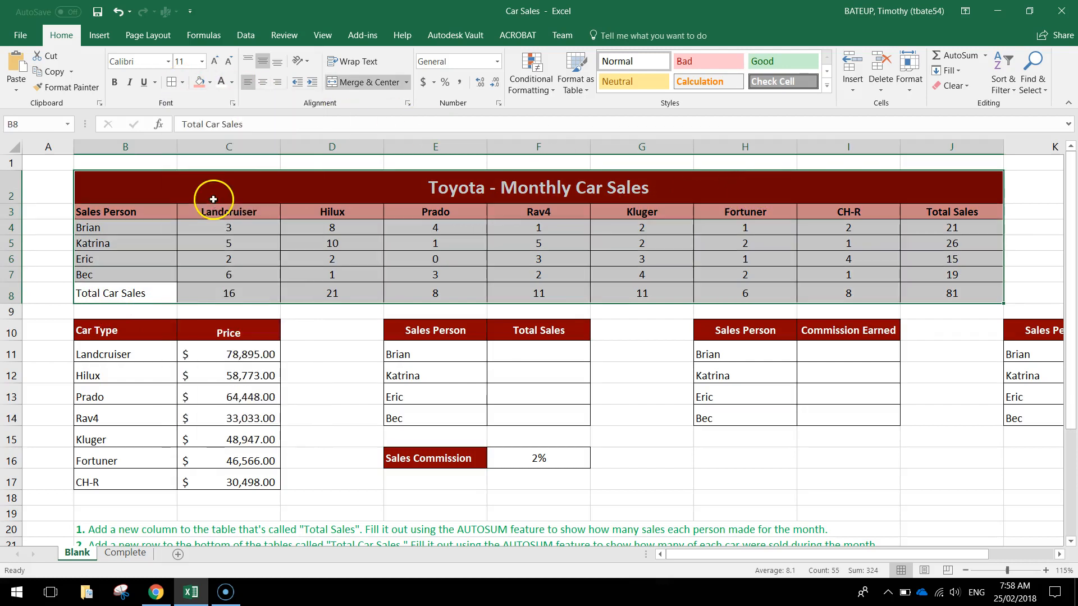
# - Add a Bottom Double Border to B7:J7 to separate the Total Car Sales row, and inspect the formatted table
pyautogui.click(135, 286)
pyautogui.moveTo(88, 274); pyautogui.dragTo(910, 272)
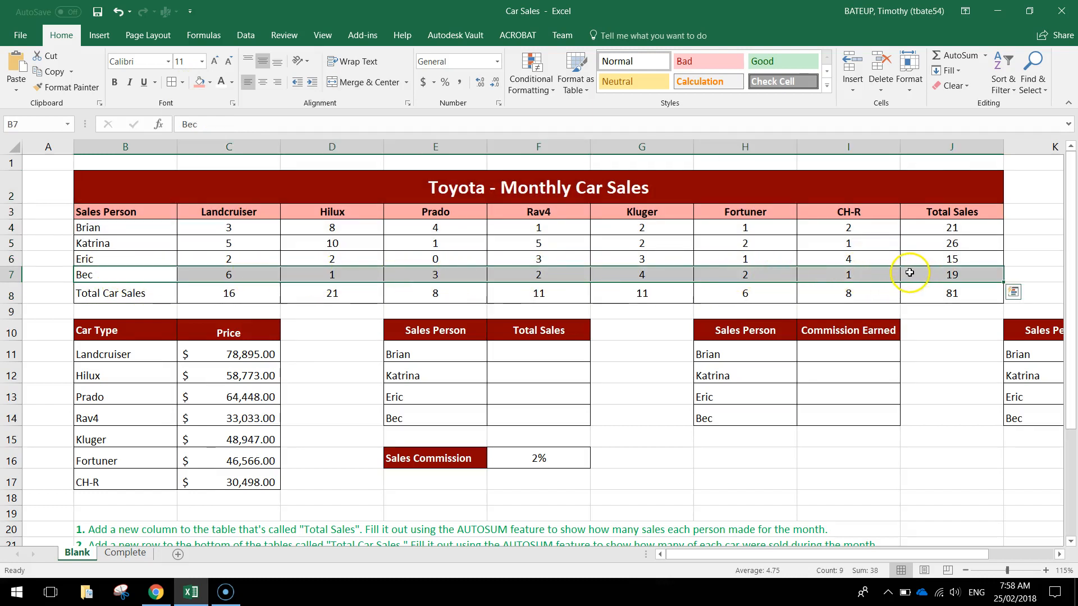
pyautogui.click(182, 84)
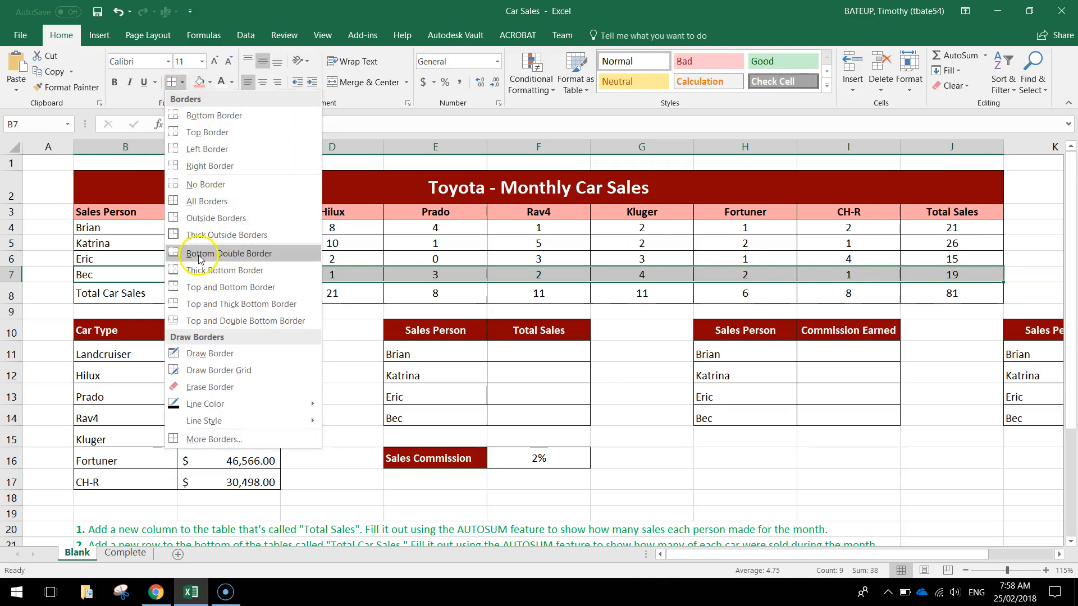
pyautogui.click(224, 257)
pyautogui.click(229, 311)
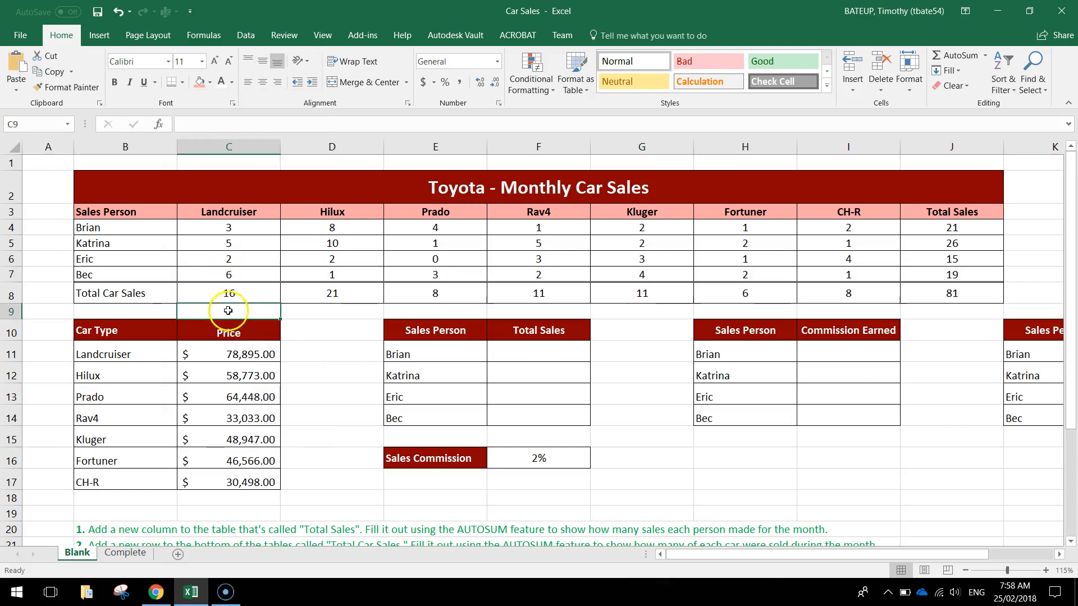
pyautogui.keyDown('ctrl'); pyautogui.scroll(-2, 95, 288); pyautogui.keyUp('ctrl')
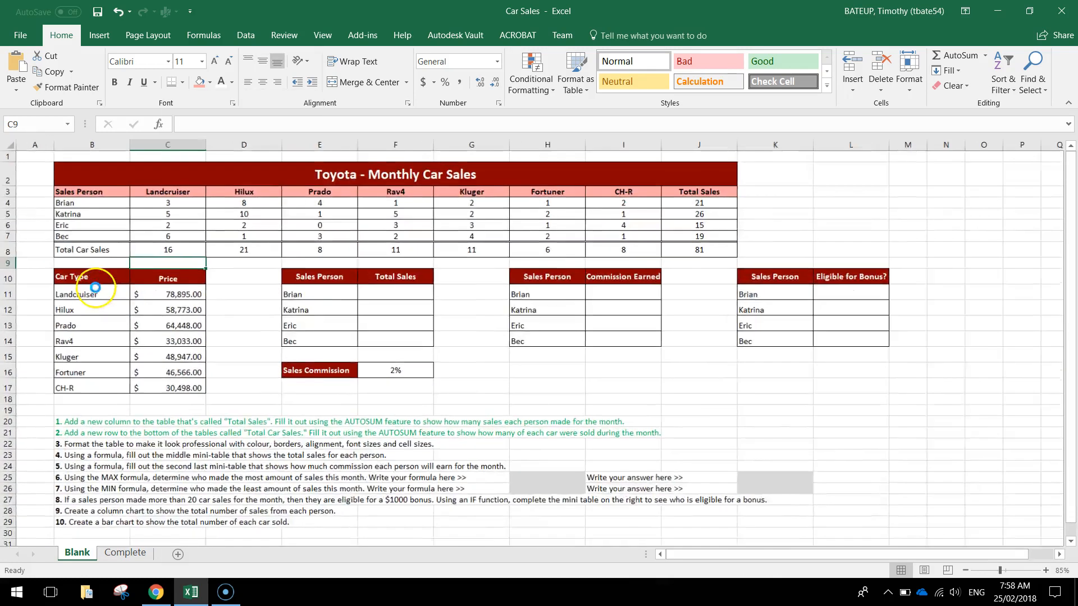
pyautogui.keyDown('ctrl'); pyautogui.scroll(6, 92, 284); pyautogui.keyUp('ctrl')
pyautogui.scroll(3, 163, 241)
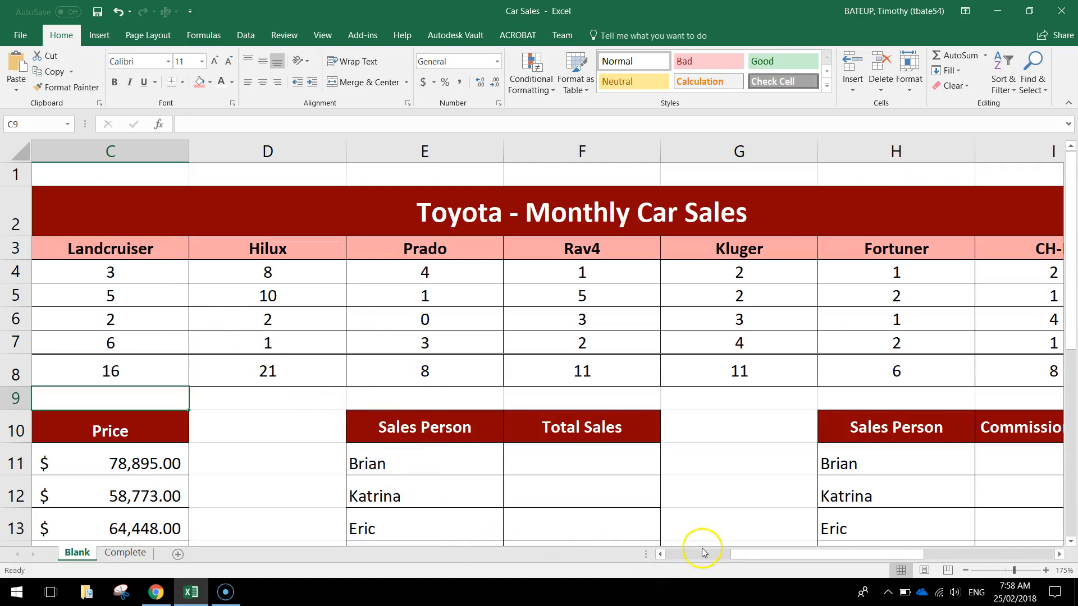
# - Fill the Total Car Sales row, B8:J8, with the light peach shade from the recent colours
pyautogui.hscroll(-3, 701, 553)
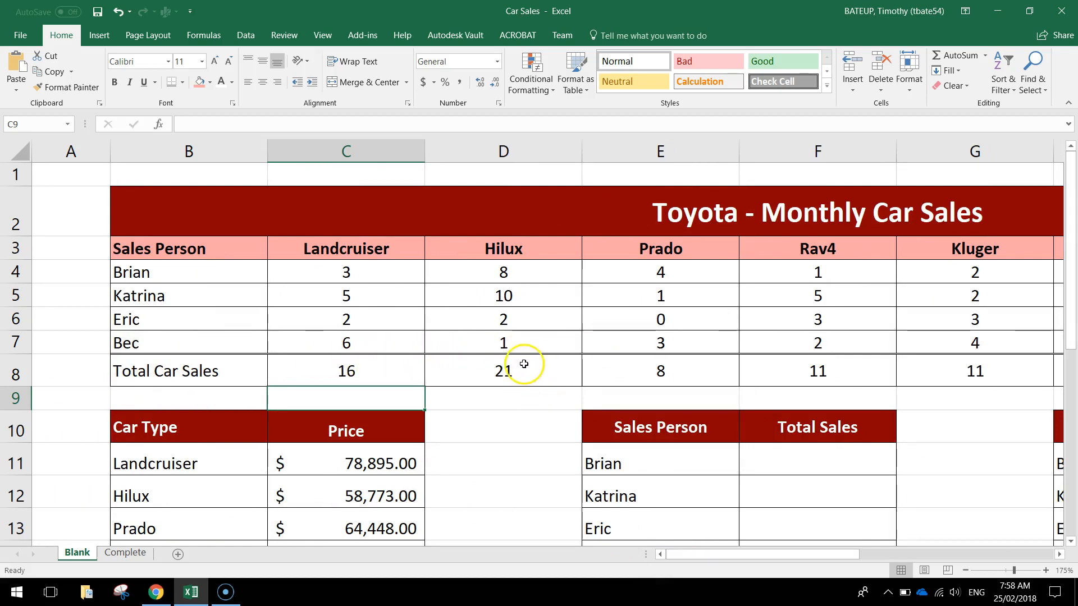
pyautogui.scroll(-3, 521, 366)
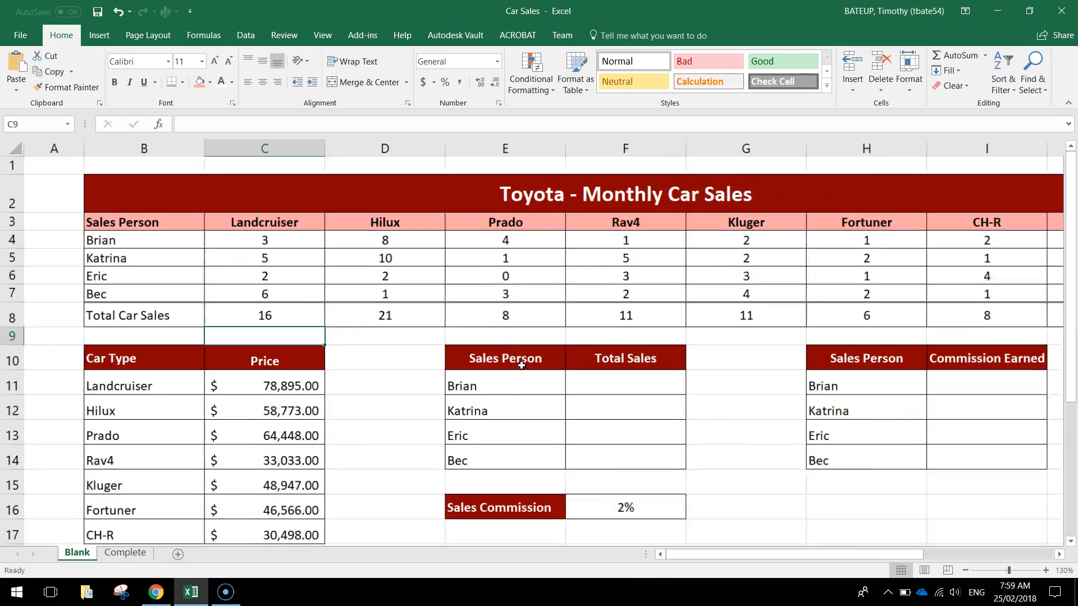
pyautogui.scroll(-1, 770, 371)
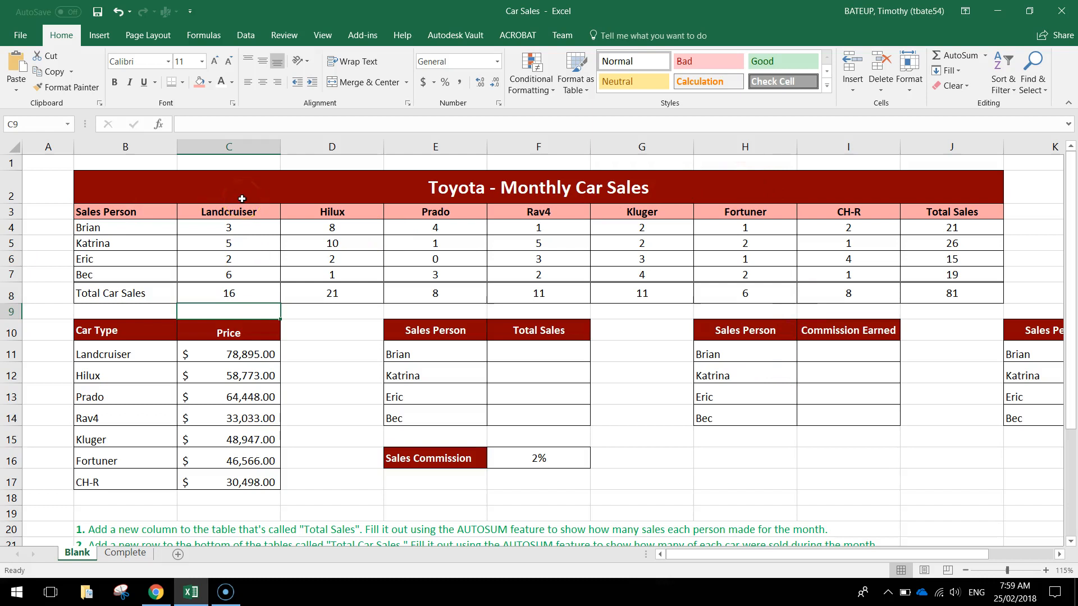
pyautogui.moveTo(133, 294); pyautogui.dragTo(941, 285)
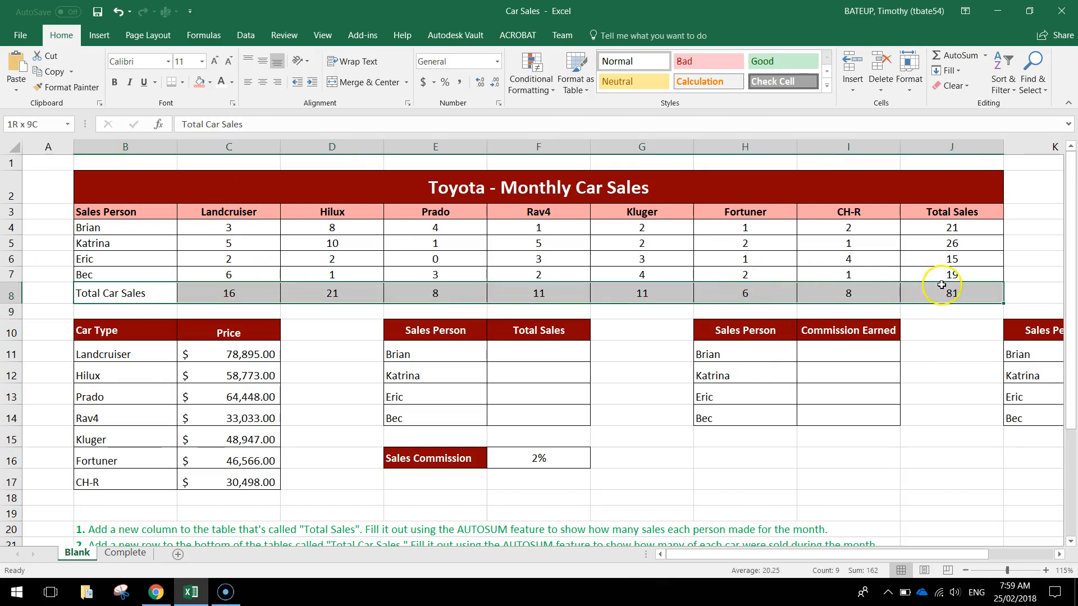
pyautogui.click(210, 82)
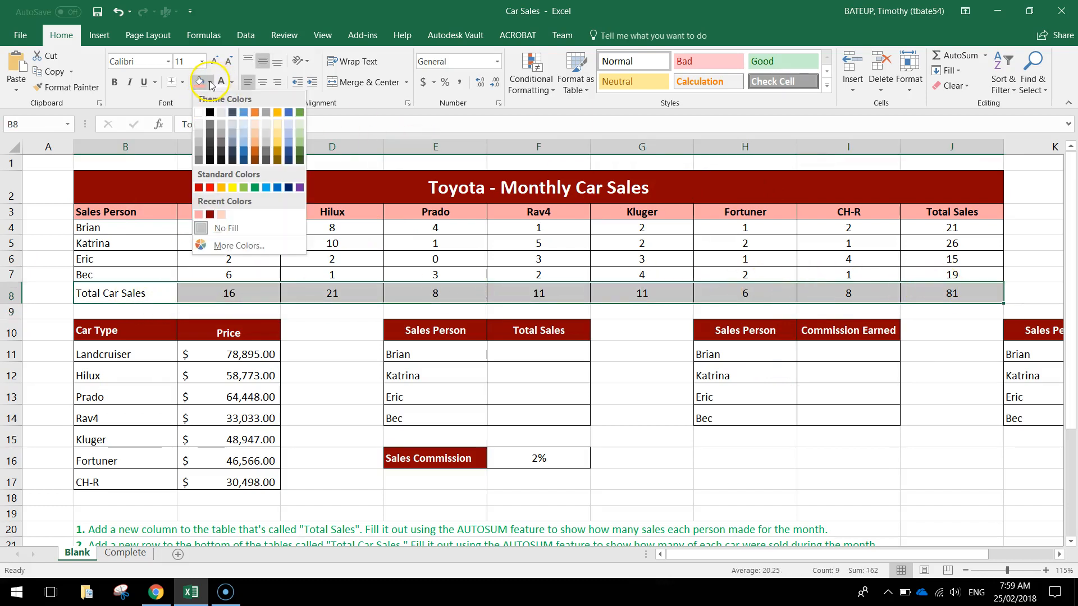
pyautogui.click(221, 214)
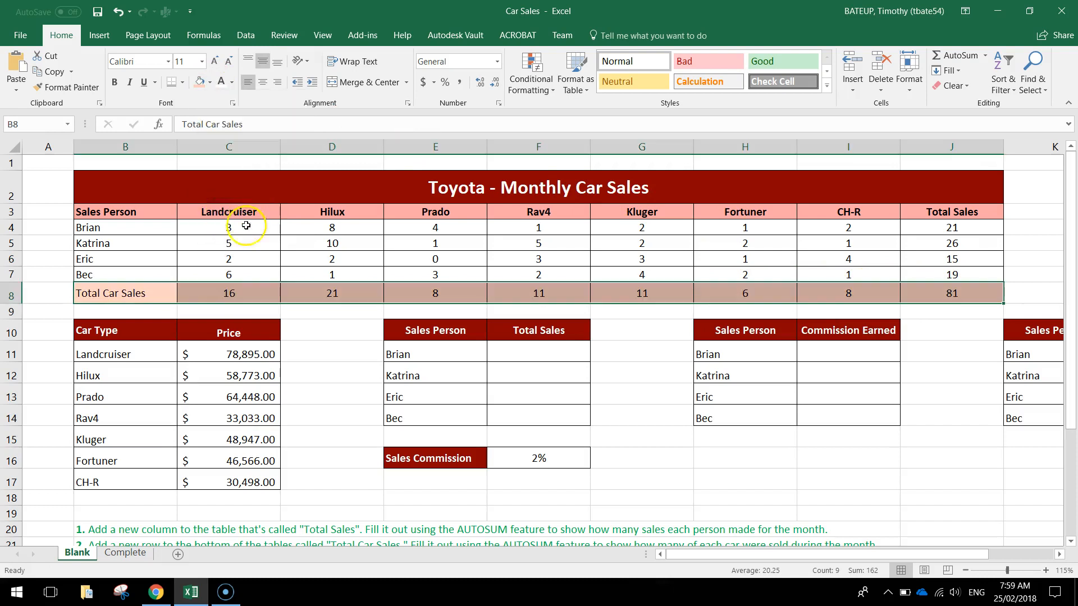
# - Make the whole Total Car Sales row, B8:J8, bold
pyautogui.click(153, 293)
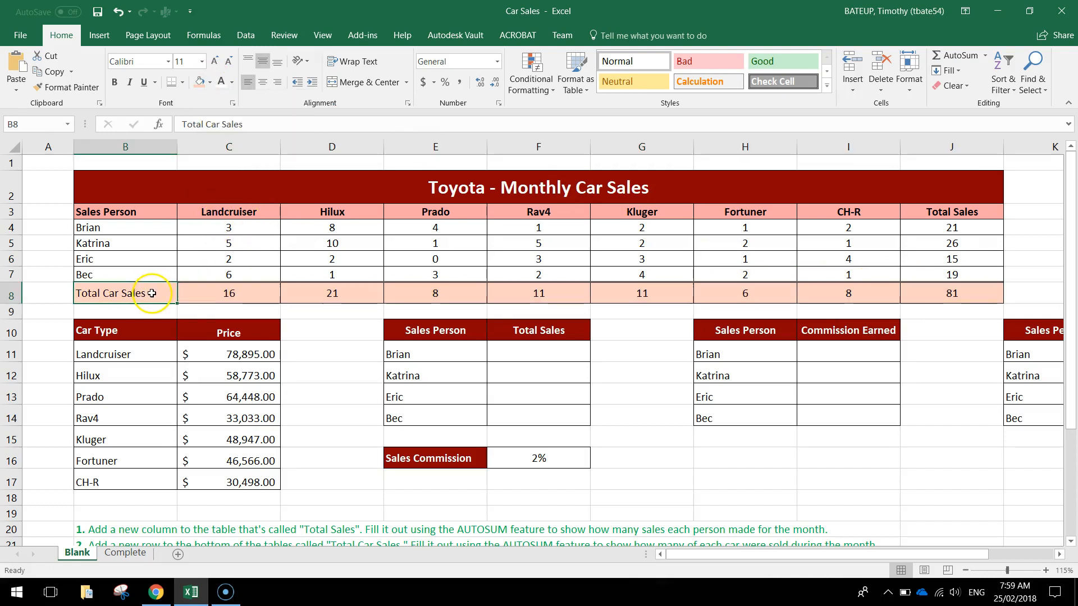
pyautogui.keyDown('shift'); pyautogui.click(985, 287); pyautogui.keyUp('shift')
pyautogui.click(114, 83)
pyautogui.click(963, 512)
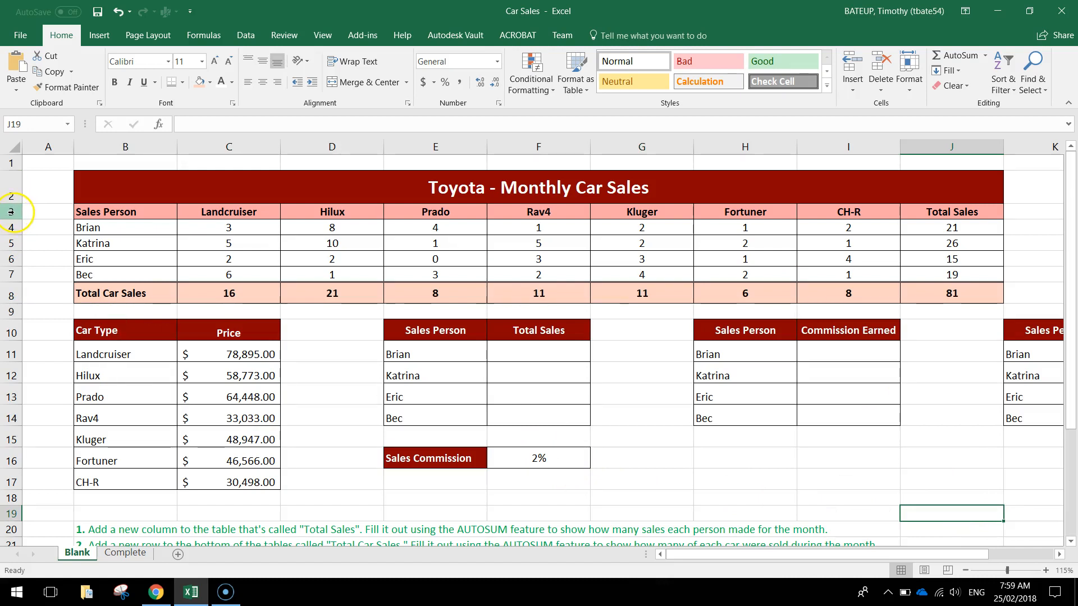
# - Set the height of rows 3 to 8 to 20
pyautogui.moveTo(11, 212); pyautogui.dragTo(12, 292)
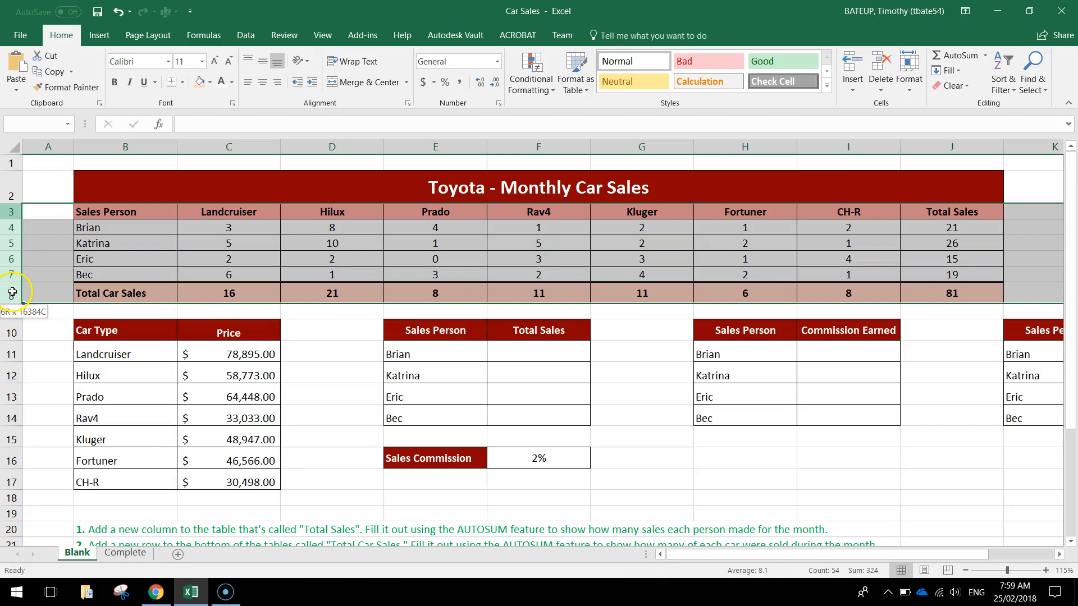
pyautogui.rightClick(12, 292)
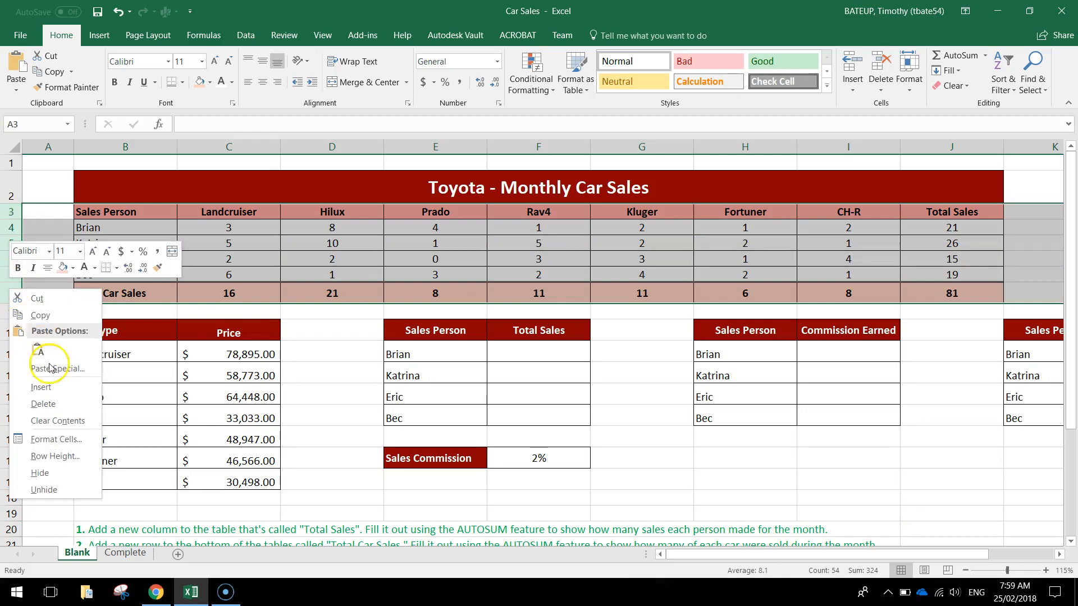
pyautogui.click(61, 458)
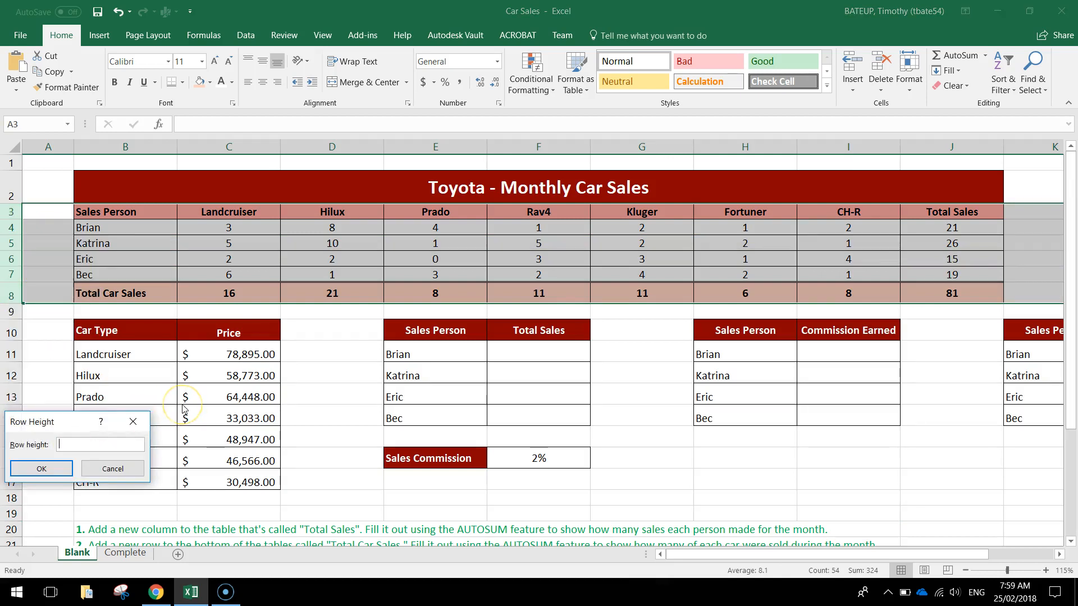
pyautogui.write('20')
pyautogui.click(45, 466)
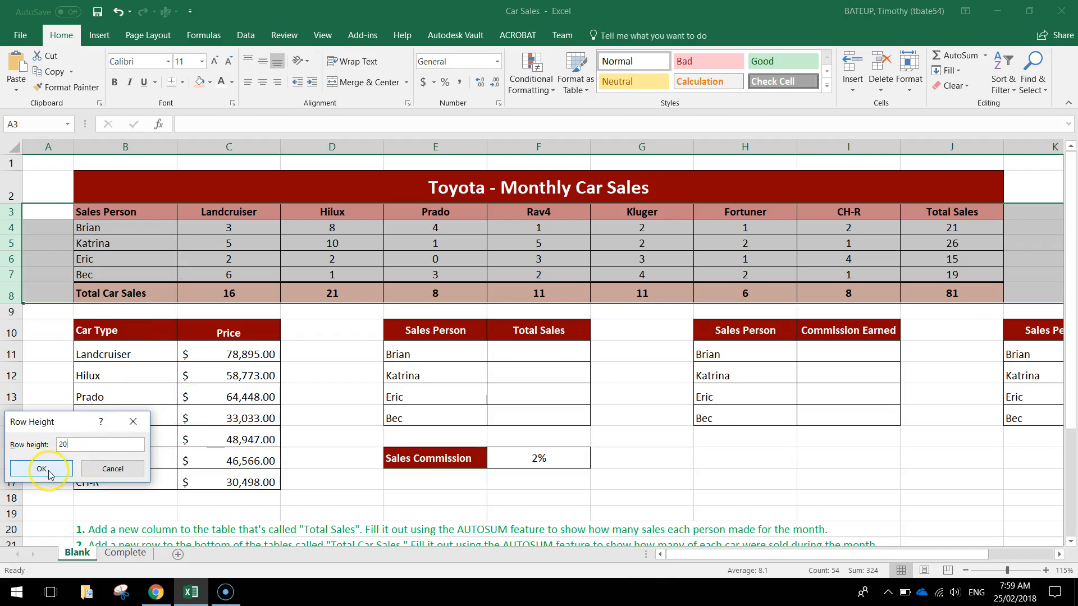
pyautogui.click(307, 404)
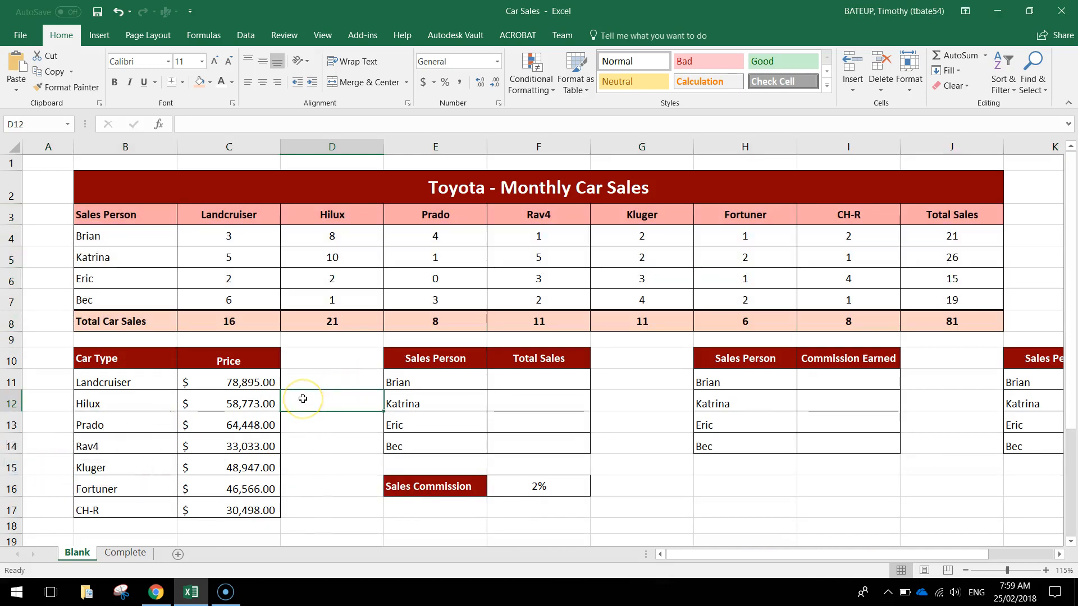
# - Change the font colour of the task 3 instruction in B22 to green to mark it as done
pyautogui.scroll(-1, 303, 399)
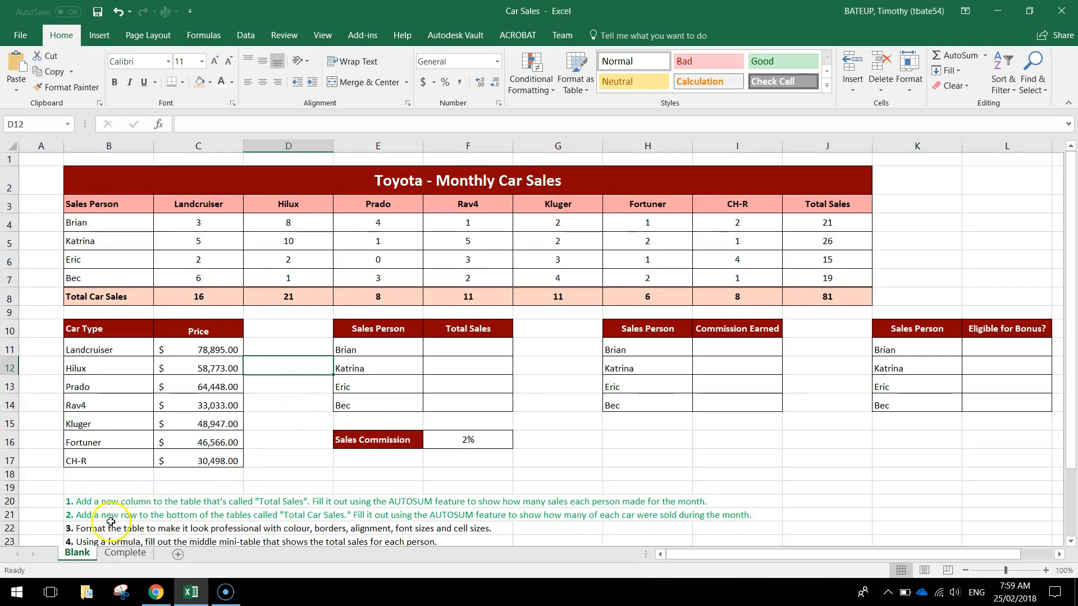
pyautogui.click(76, 534)
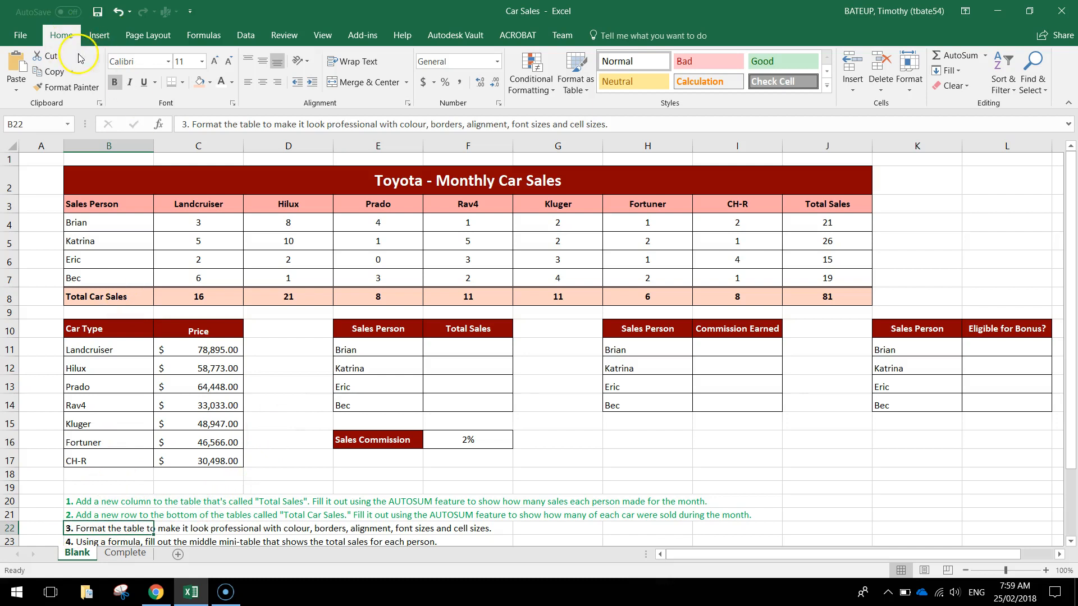
pyautogui.click(231, 82)
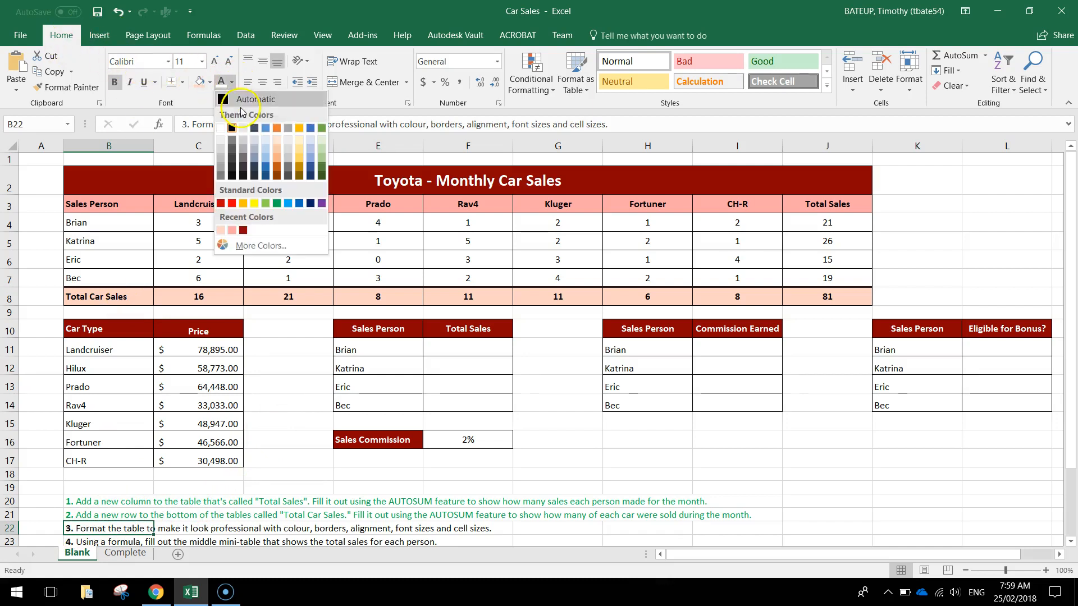
pyautogui.click(278, 204)
# - Examine tasks 4 and 5, the Total Sales and Commission Earned mini-tables, and the car prices in C11:C17
pyautogui.scroll(-1, 277, 373)
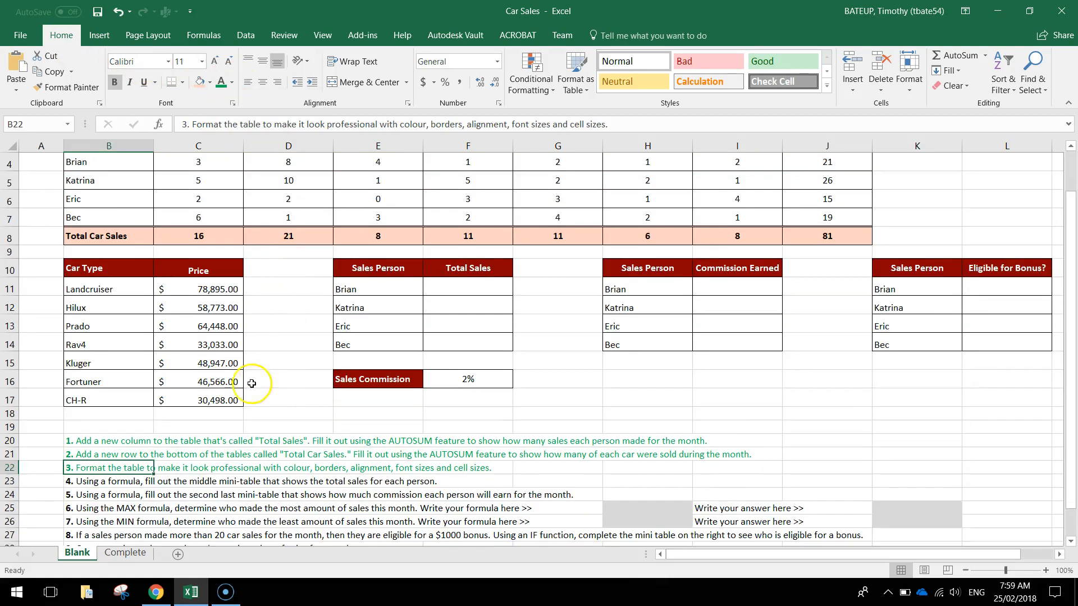
pyautogui.click(107, 495)
pyautogui.scroll(-1, 67, 511)
pyautogui.scroll(1, 66, 511)
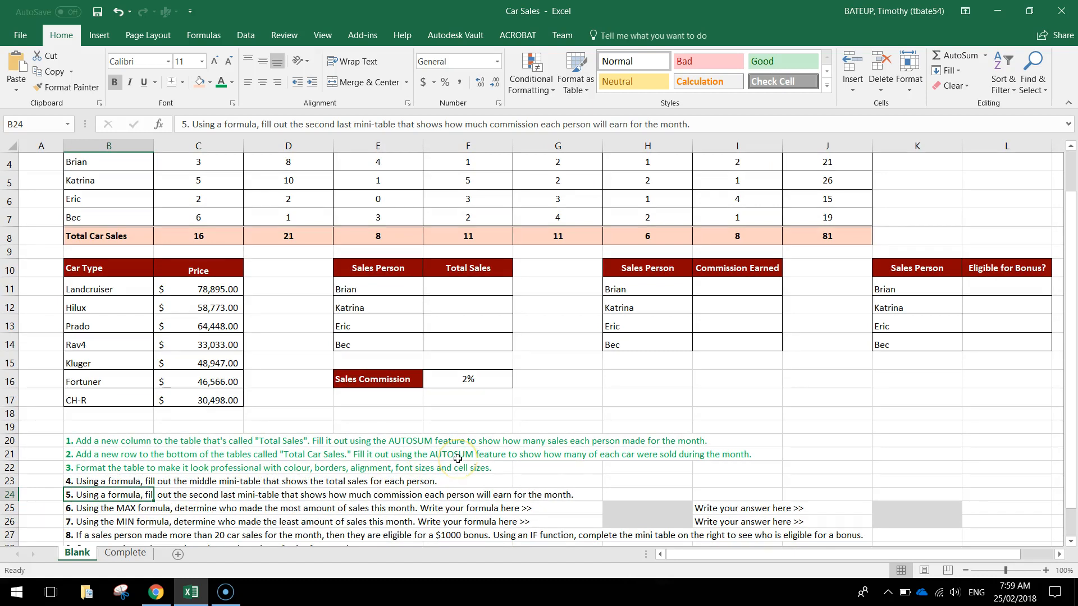
pyautogui.scroll(1, 458, 459)
pyautogui.moveTo(385, 328); pyautogui.dragTo(500, 405)
pyautogui.moveTo(644, 332); pyautogui.dragTo(745, 386)
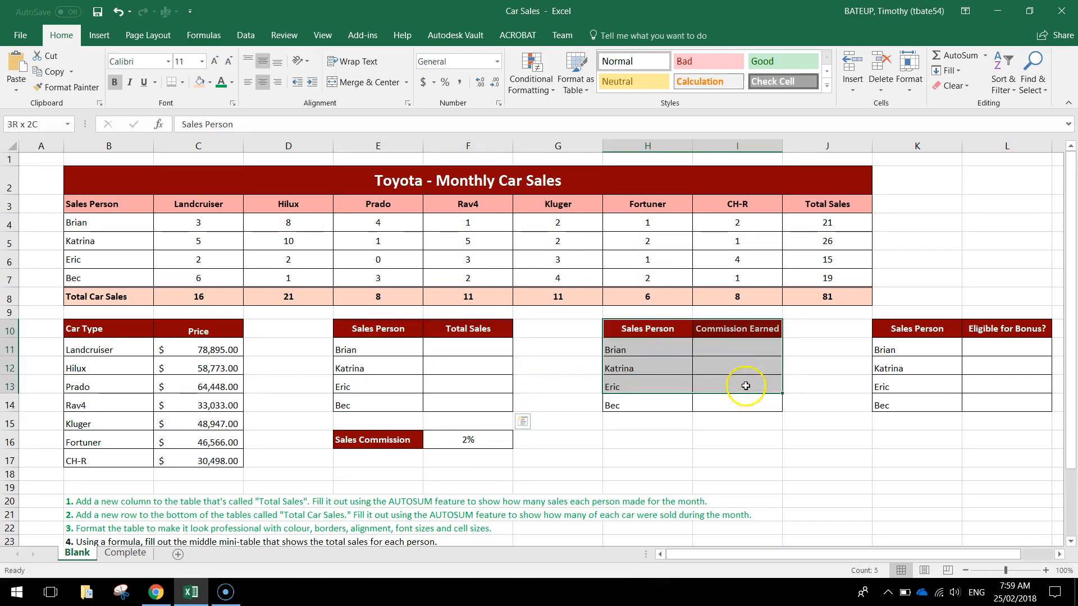
pyautogui.click(404, 344)
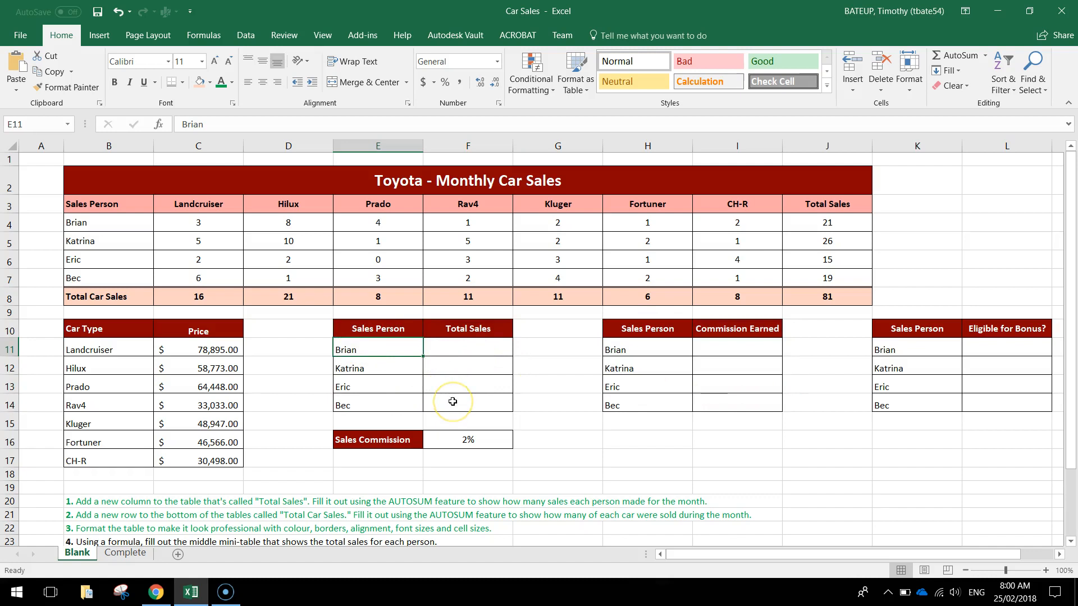
pyautogui.click(478, 344)
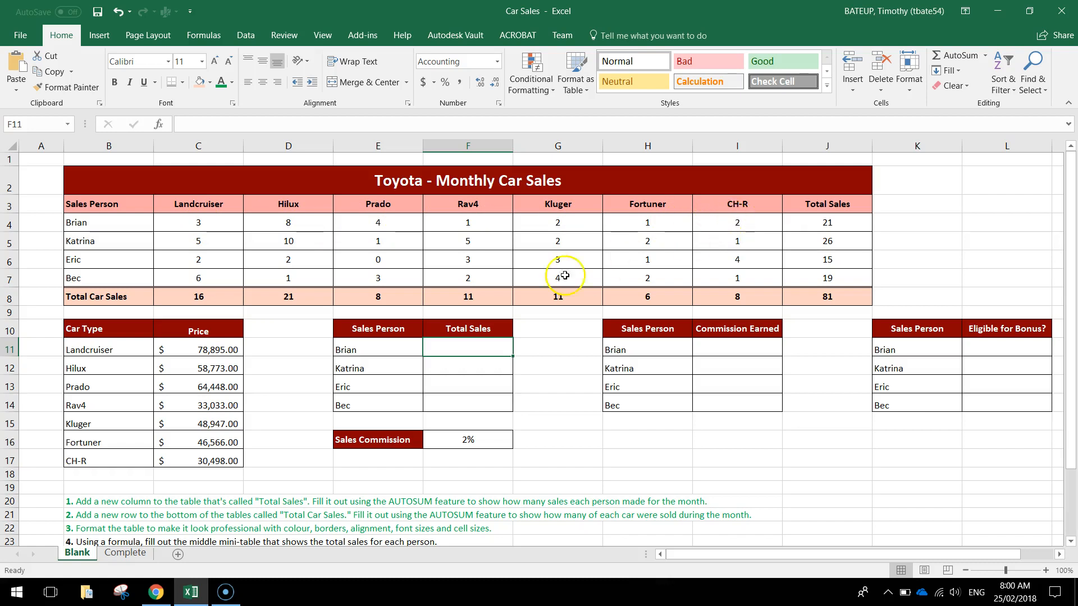
pyautogui.moveTo(223, 345); pyautogui.dragTo(212, 460)
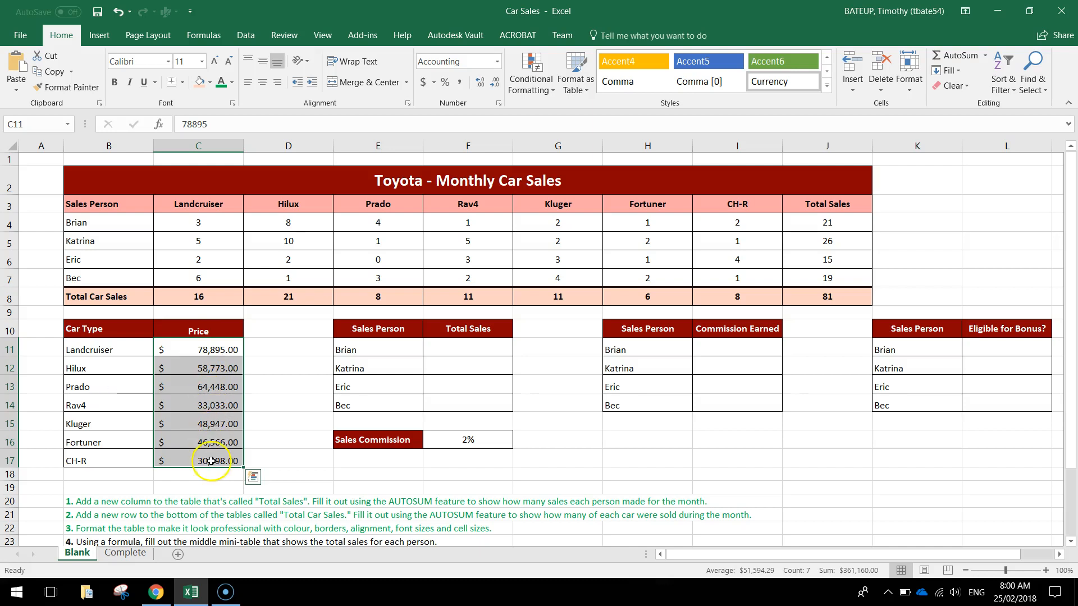
# - Start the Total Sales formula in F11 by multiplying the Landcruiser sales by the Landcruiser price: =(C4*C11)
pyautogui.click(476, 351)
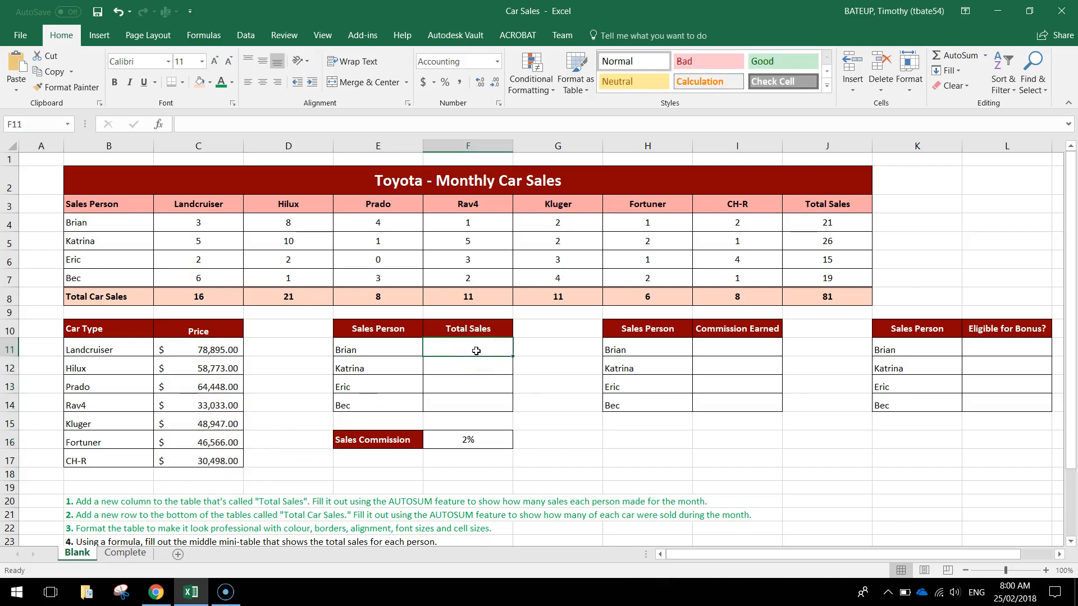
pyautogui.scroll(-1, 477, 351)
pyautogui.scroll(2, 477, 350)
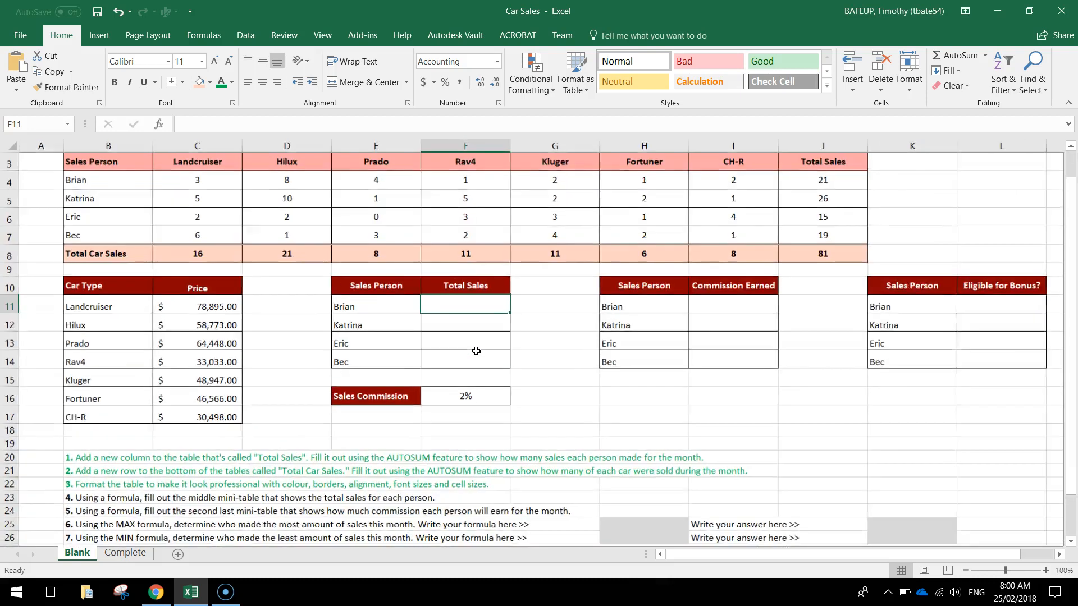
pyautogui.click(671, 554)
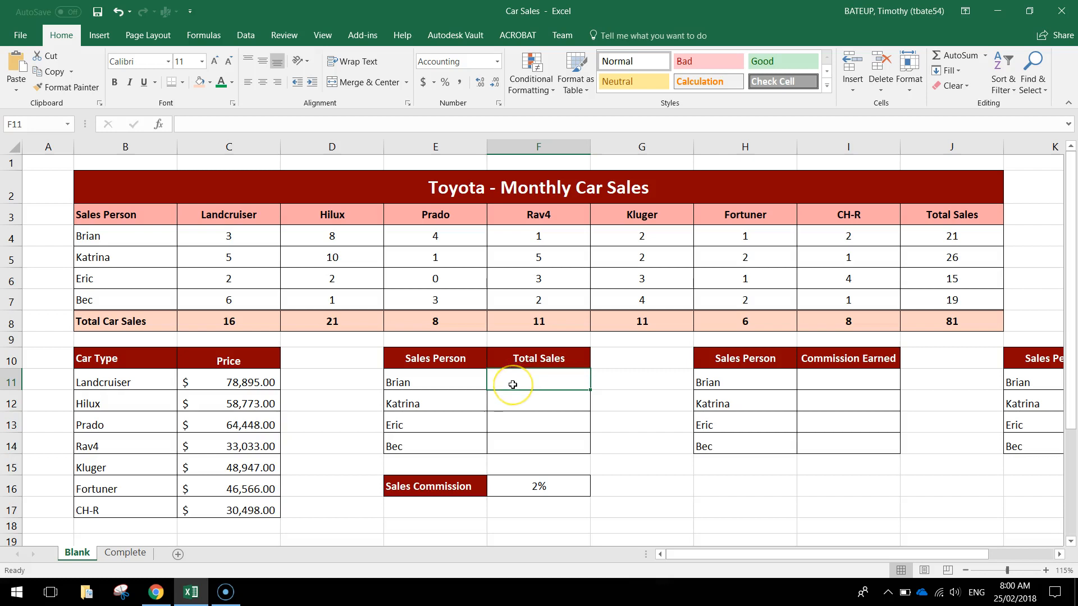
pyautogui.write('=(')
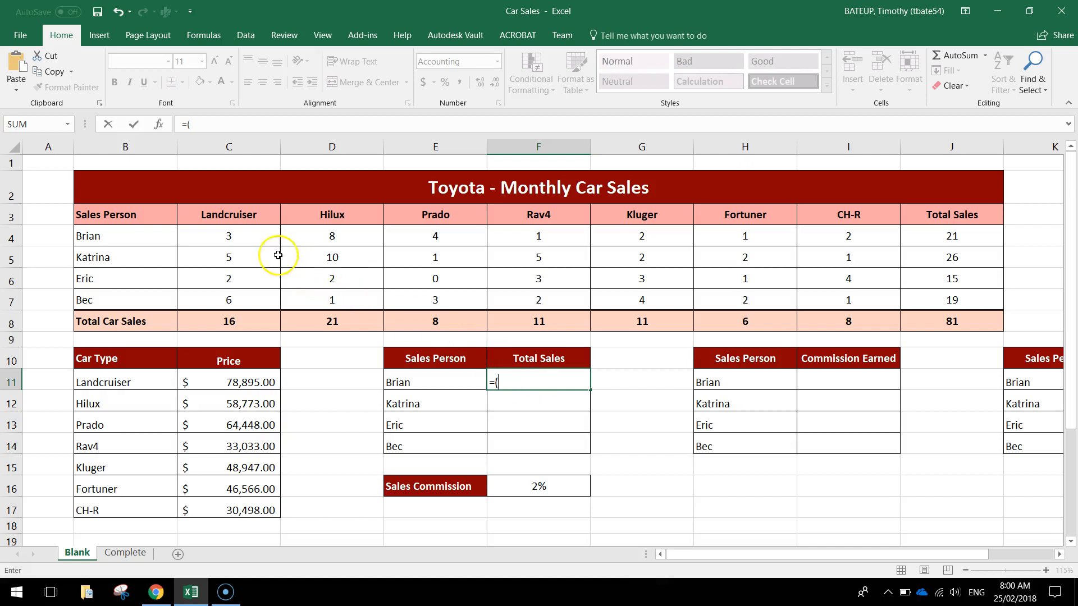
pyautogui.click(245, 235)
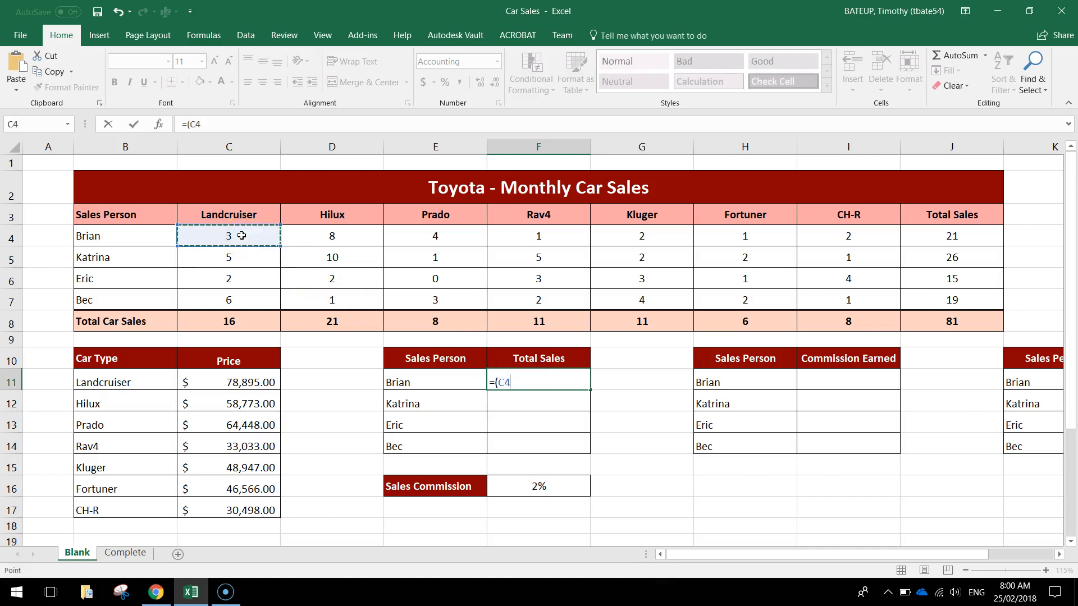
pyautogui.write('*')
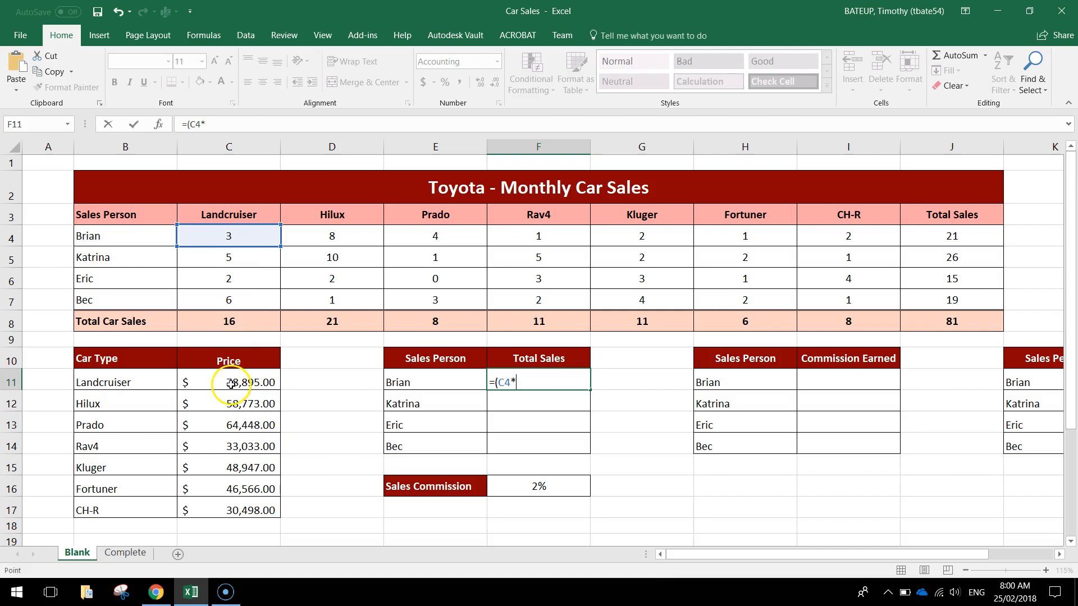
pyautogui.click(234, 384)
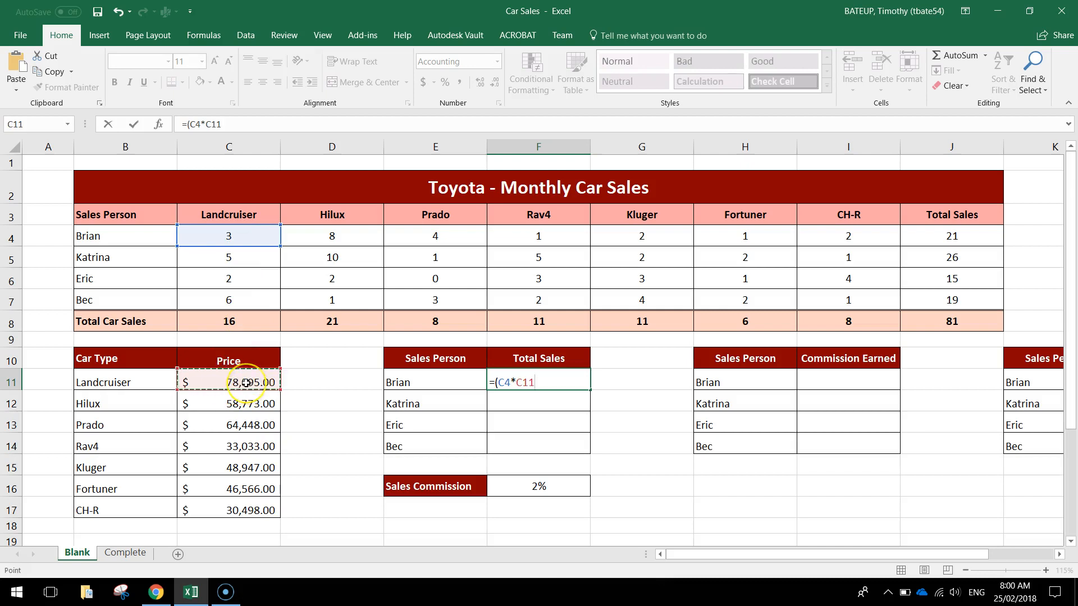
pyautogui.write(')')
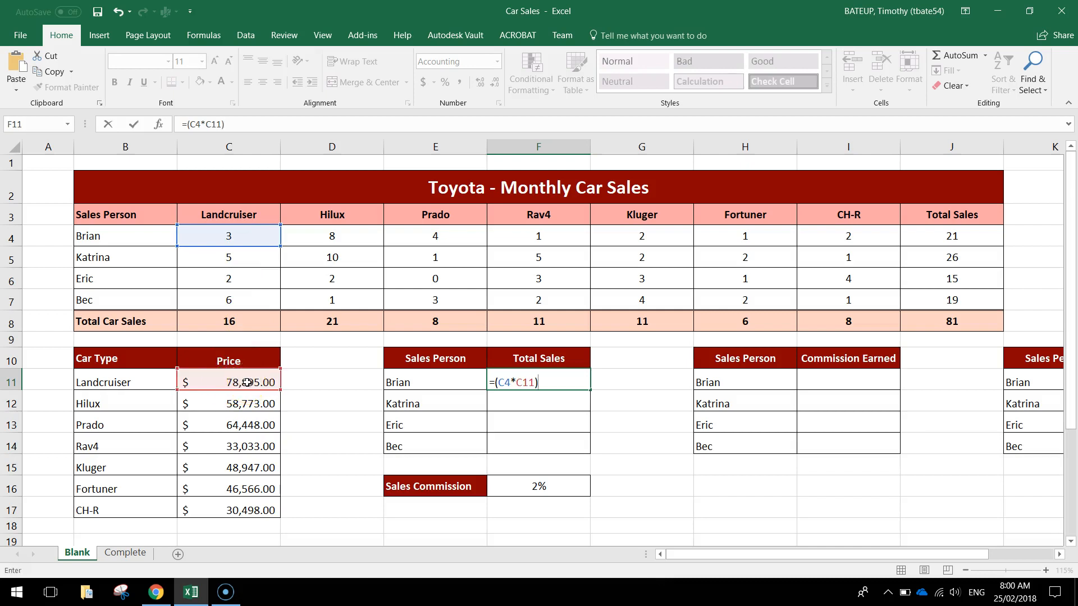
# - Extend the Total Sales formula in F11 with the Hilux sales multiplied by the Hilux price: +(D4*C12)
pyautogui.write('+(')
pyautogui.click(336, 237)
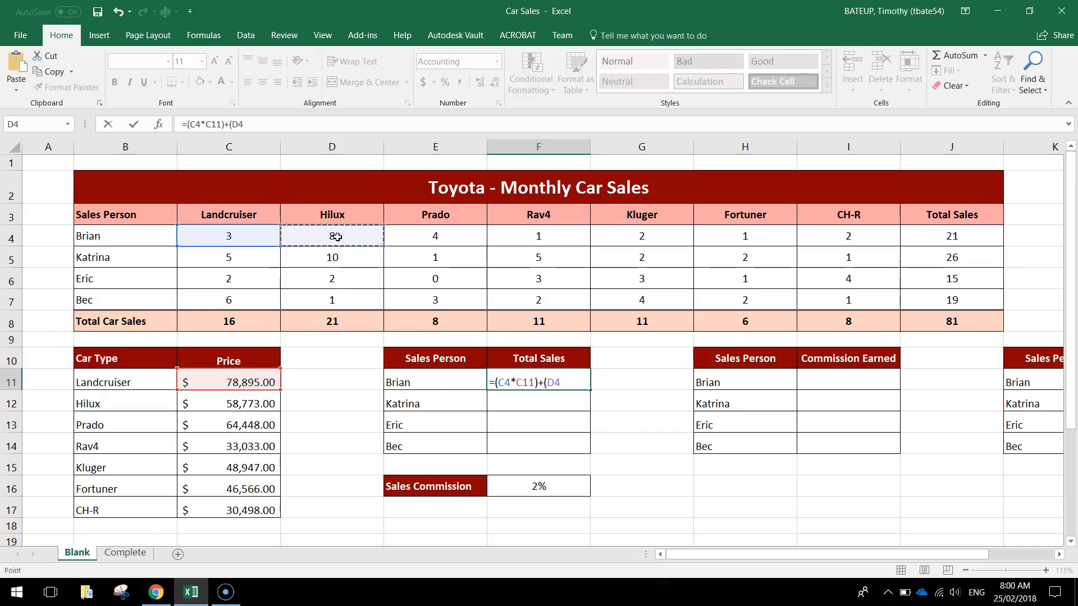
pyautogui.write('*')
pyautogui.click(237, 392)
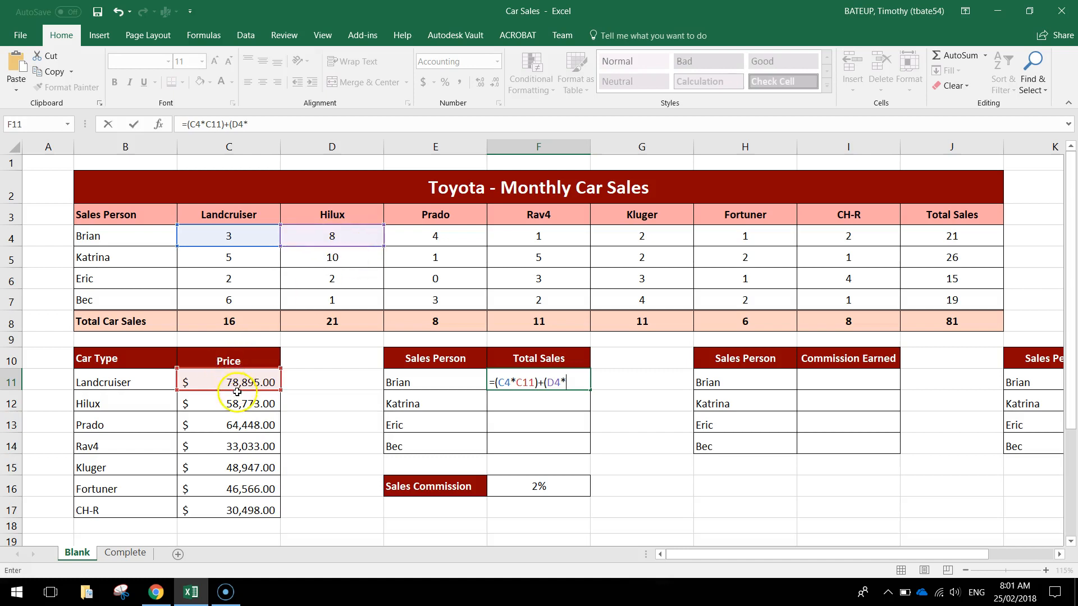
pyautogui.click(239, 404)
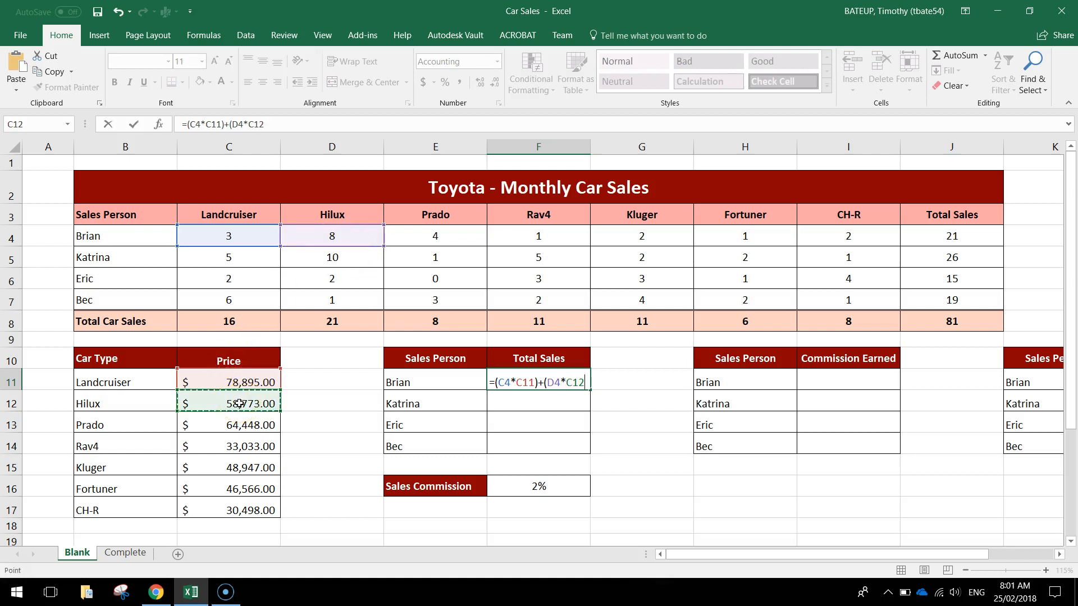
pyautogui.write(')+')
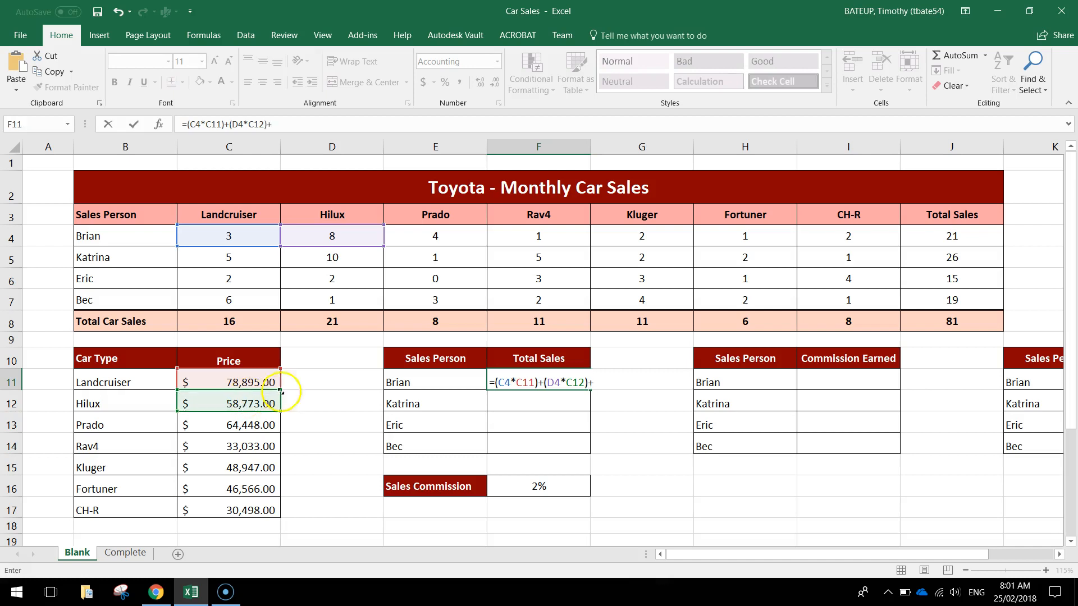
# - Add the Prado term to the F11 formula, multiplying sales by price in brackets: +(E4*C13)
pyautogui.click(441, 236)
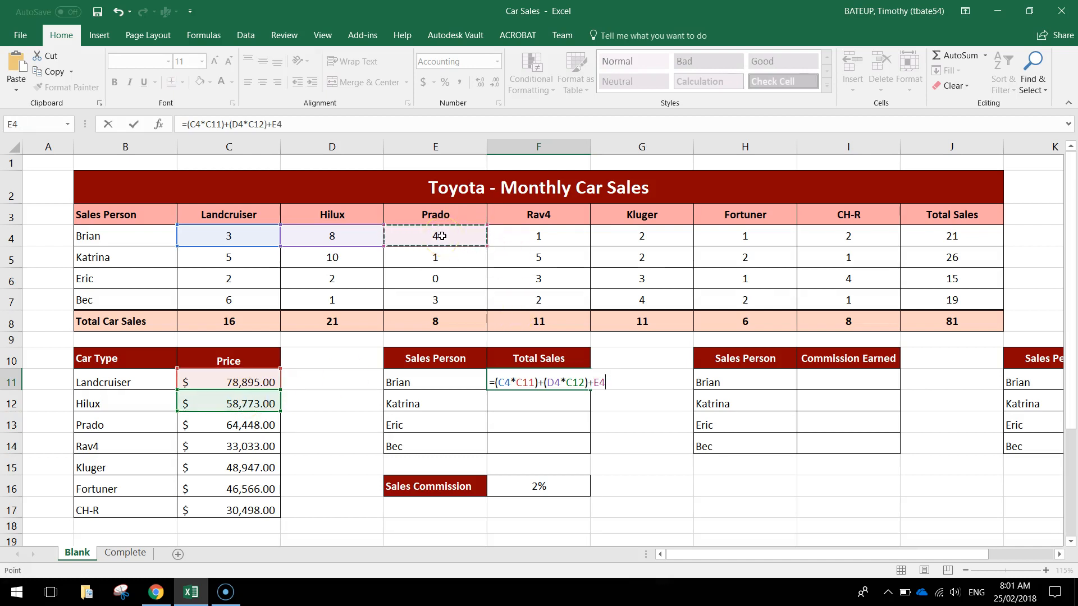
pyautogui.press('BackSpace')
pyautogui.press('BackSpace')
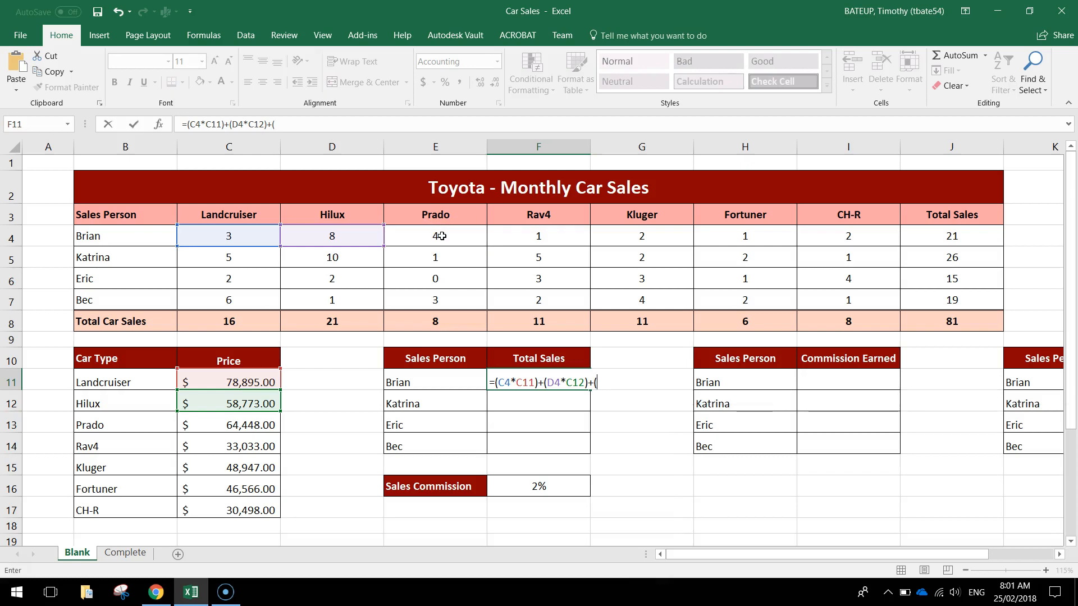
pyautogui.click(442, 235)
pyautogui.write('*')
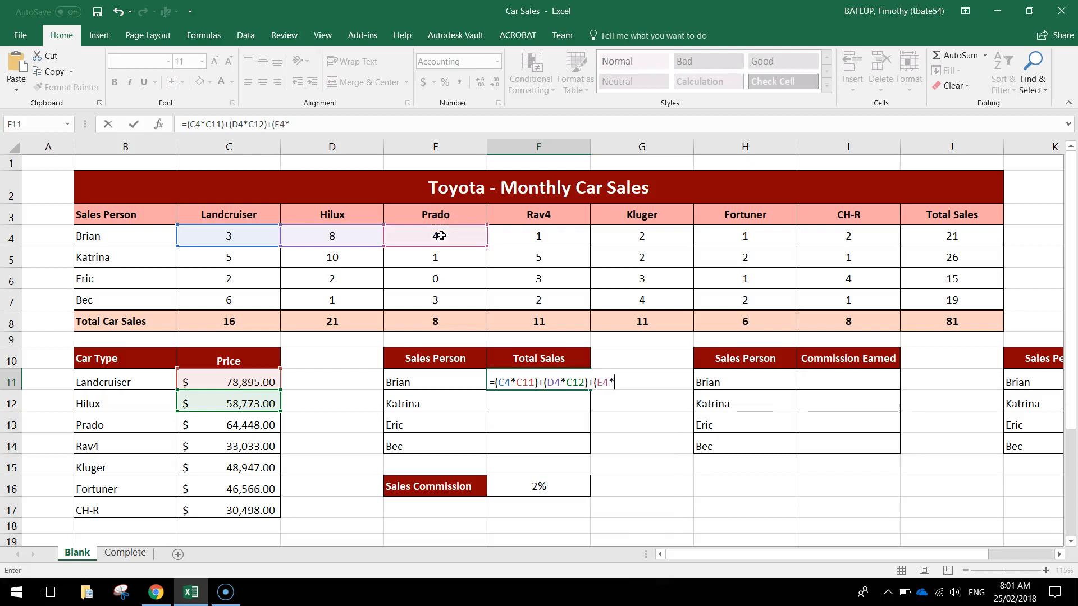
pyautogui.click(239, 425)
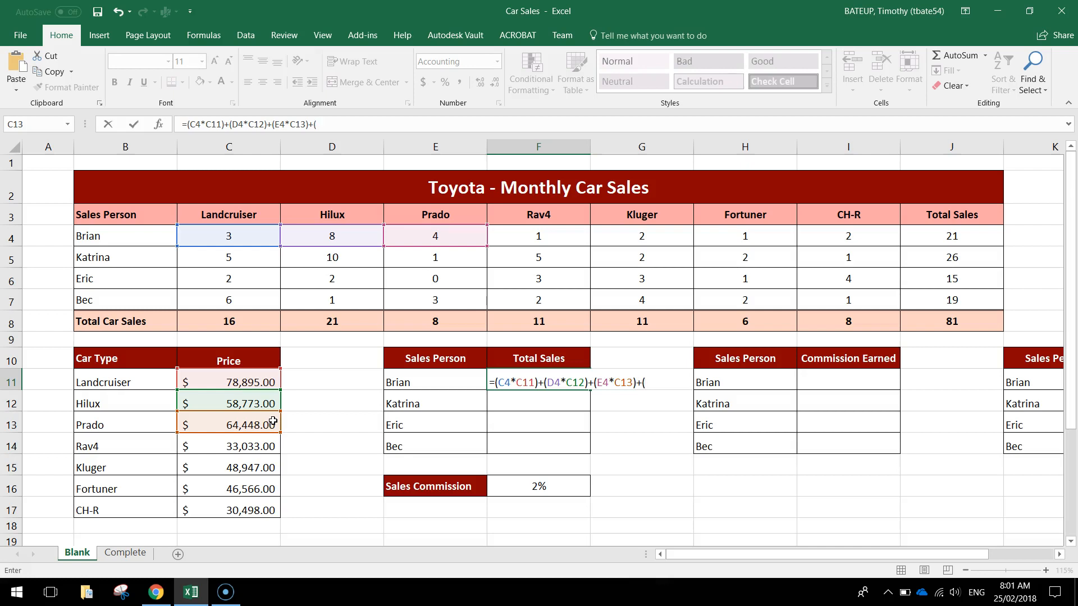
pyautogui.write(')+(')
# - Add the Rav4 sales multiplied by the Rav4 price to the F11 formula: (F4*C14)
pyautogui.click(528, 236)
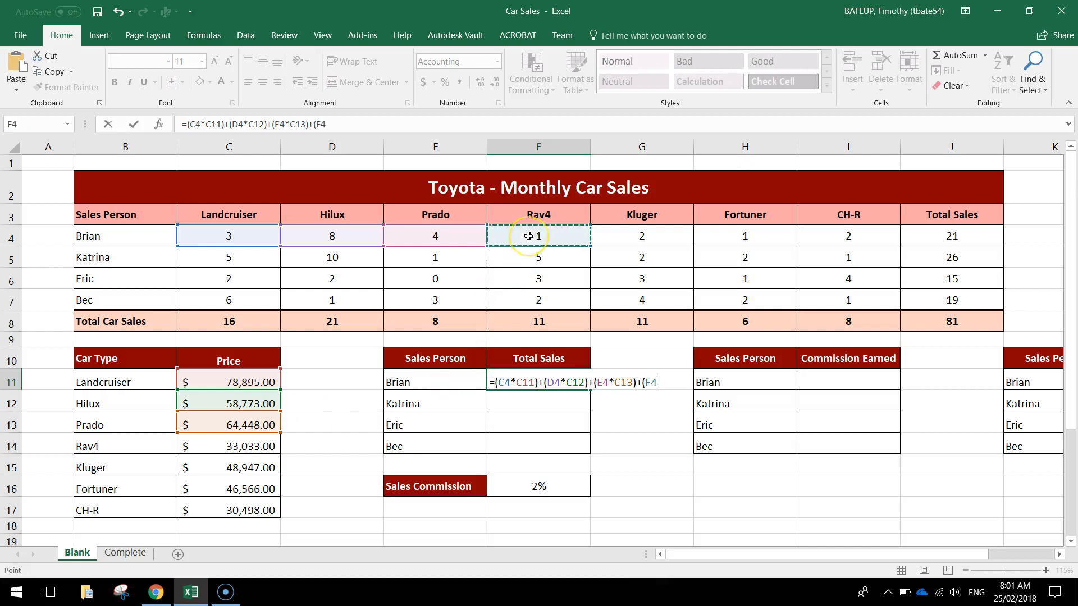
pyautogui.write('*')
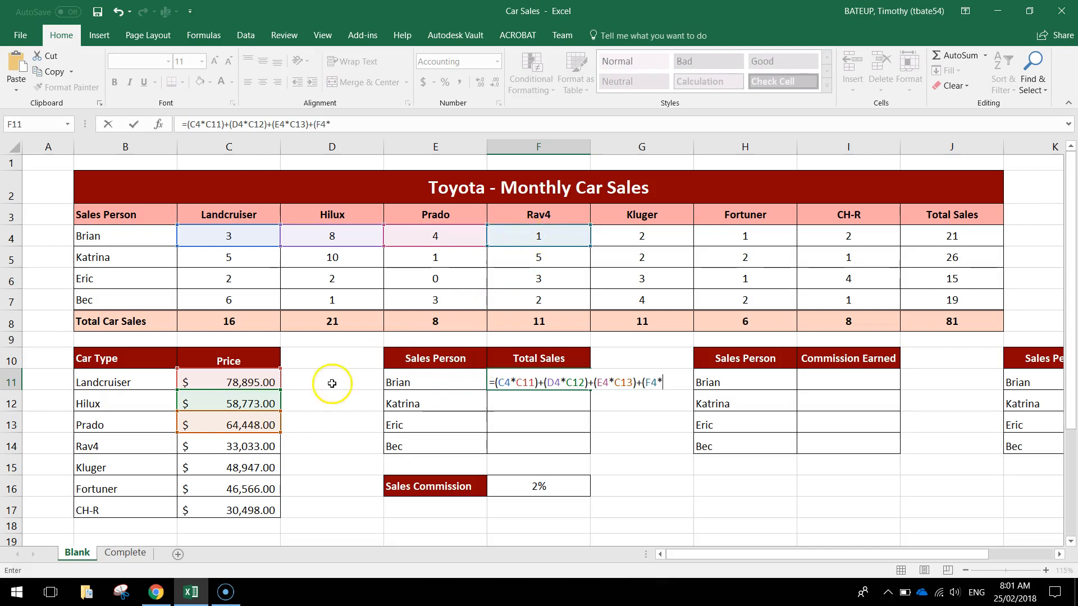
pyautogui.click(226, 445)
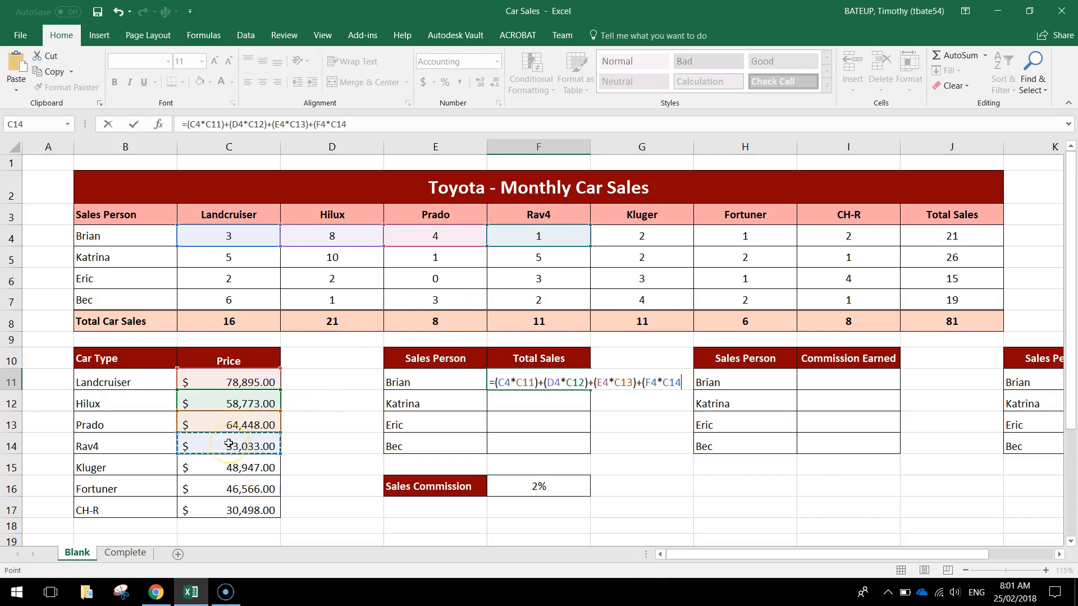
pyautogui.write(')+')
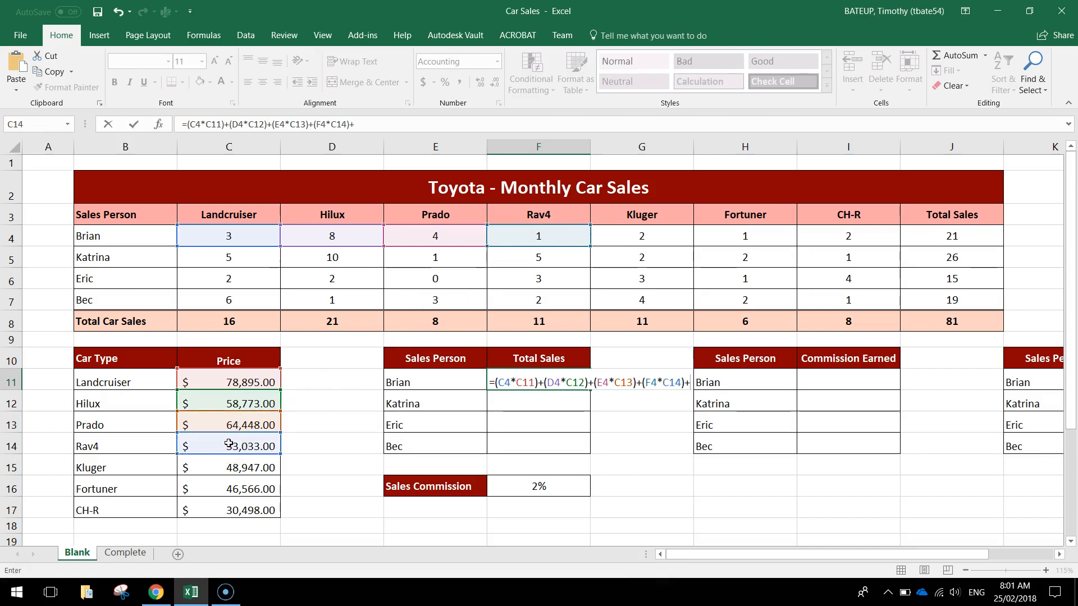
# - Add the bracketed Kluger term to the F11 formula, multiplying its sales by its price: (G4*C15)
pyautogui.click(626, 236)
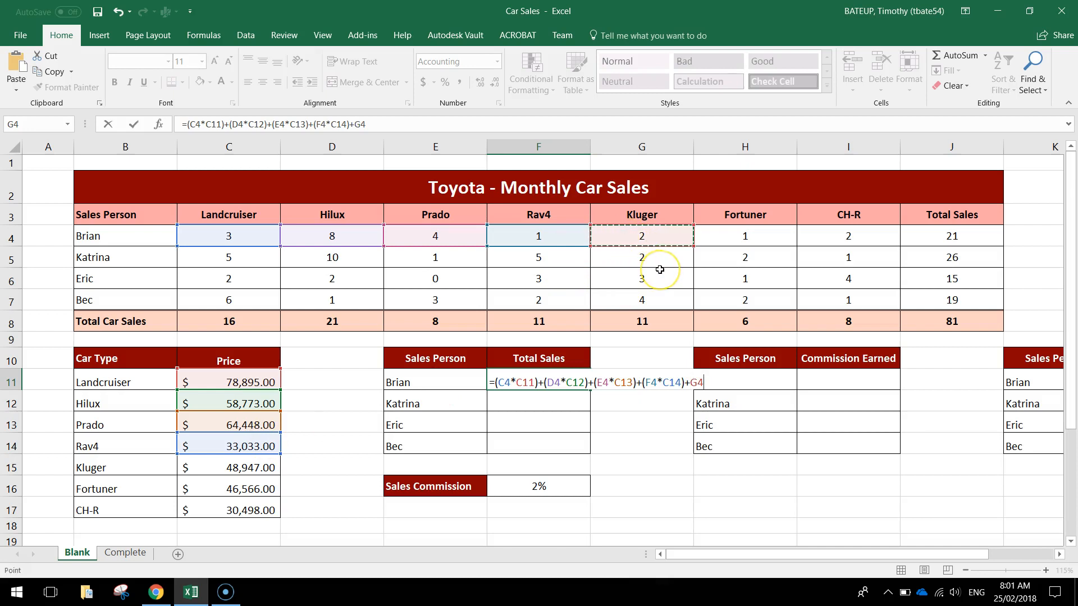
pyautogui.press('BackSpace')
pyautogui.press('BackSpace')
pyautogui.write('(')
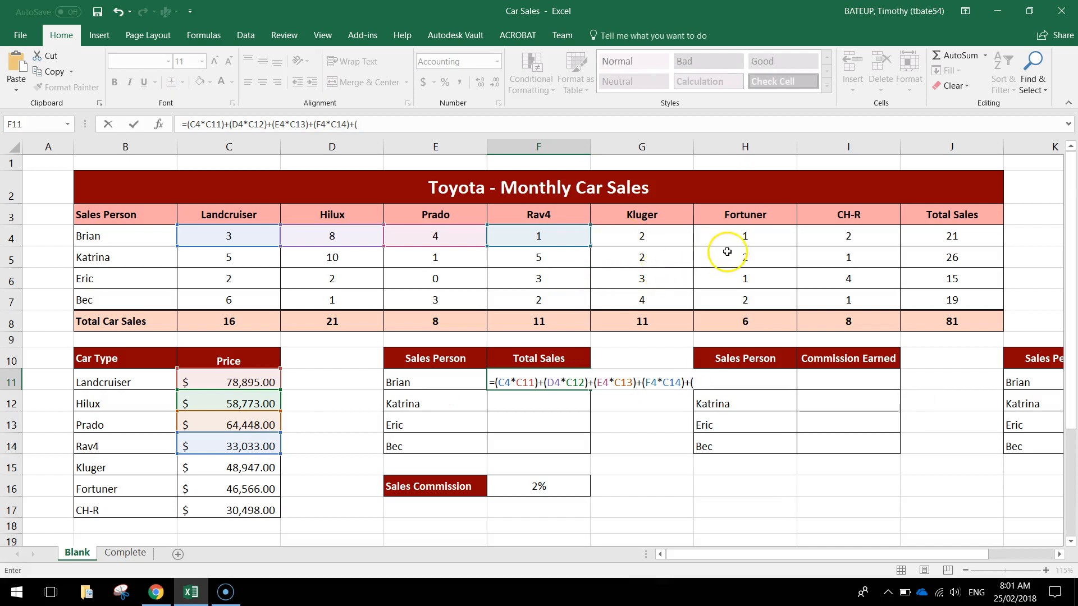
pyautogui.click(644, 239)
pyautogui.write('*')
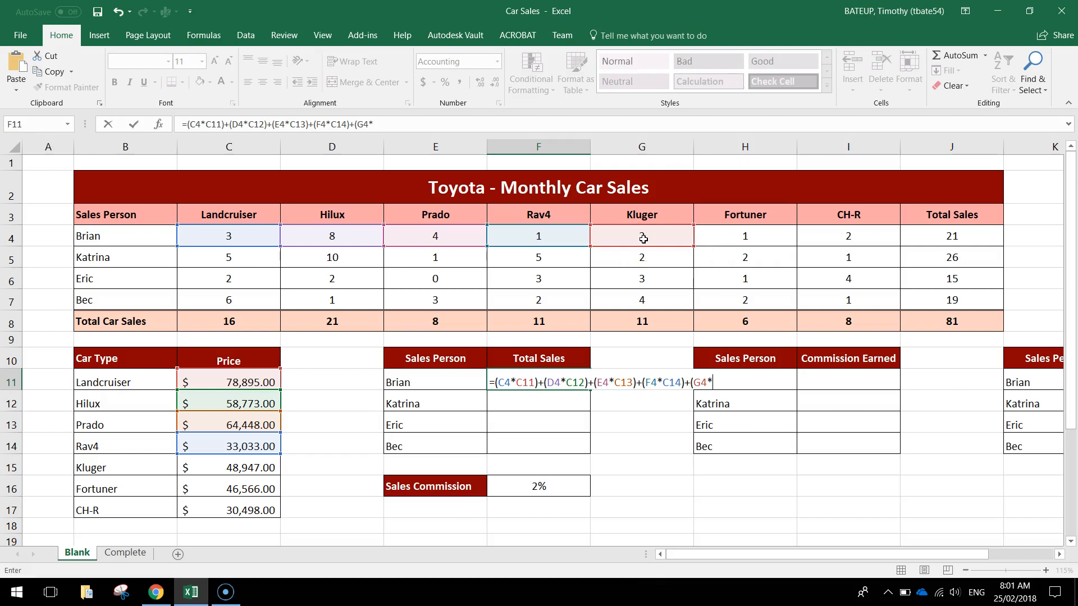
pyautogui.click(235, 466)
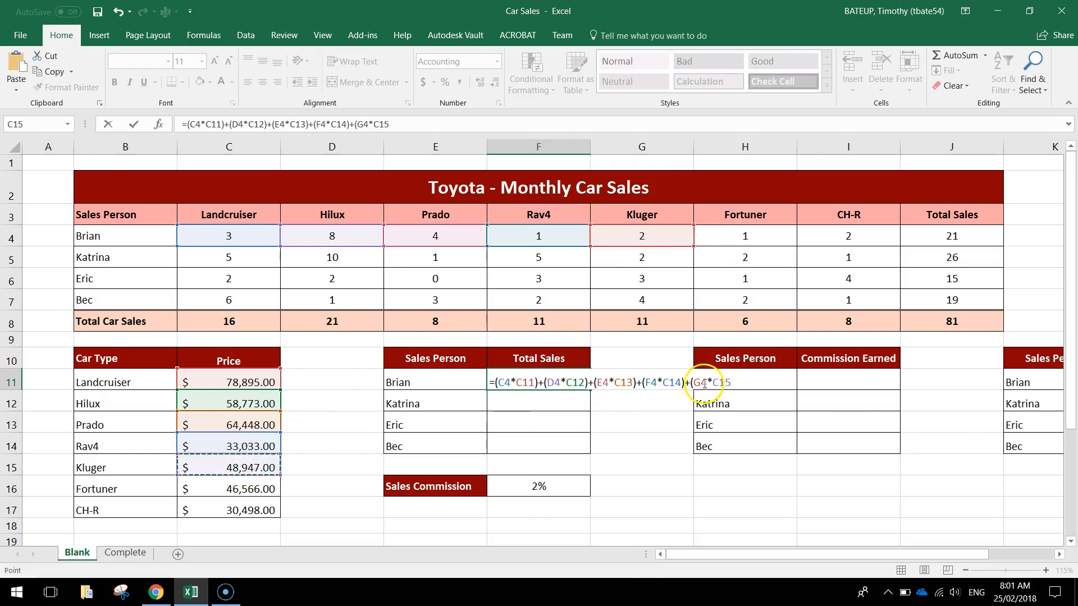
pyautogui.write(')')
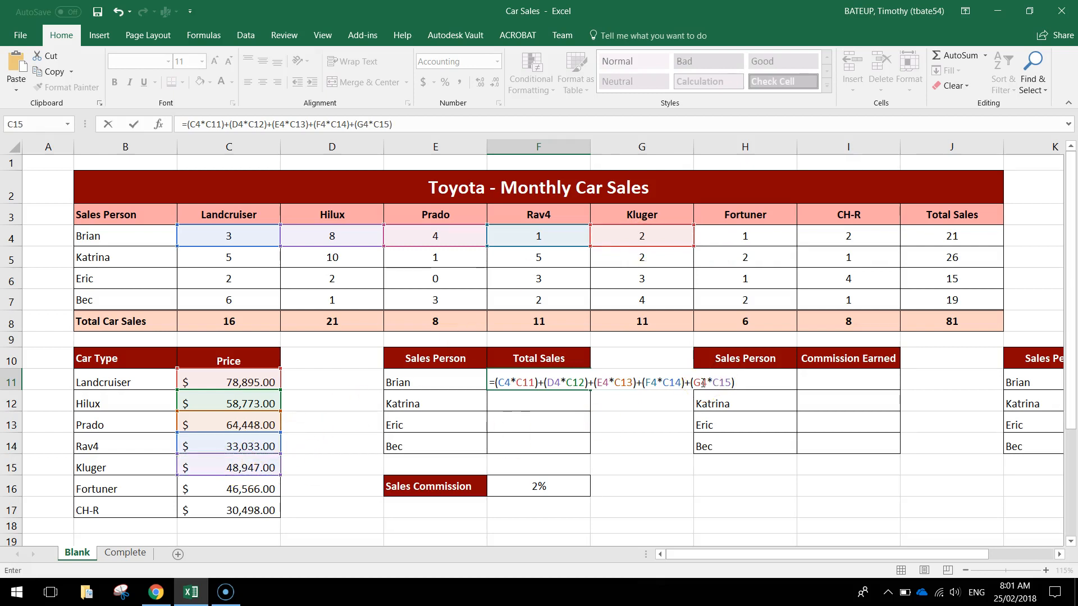
# - Continue the F11 formula with the Fortuner sales multiplied by the Fortuner price: +(H4*C16)
pyautogui.write('+(')
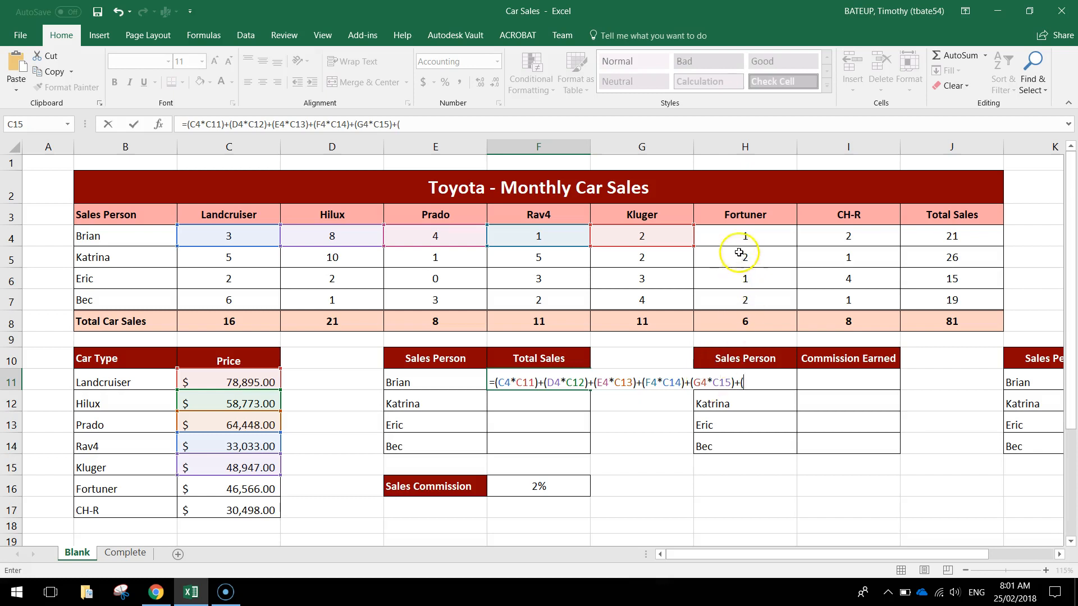
pyautogui.click(744, 235)
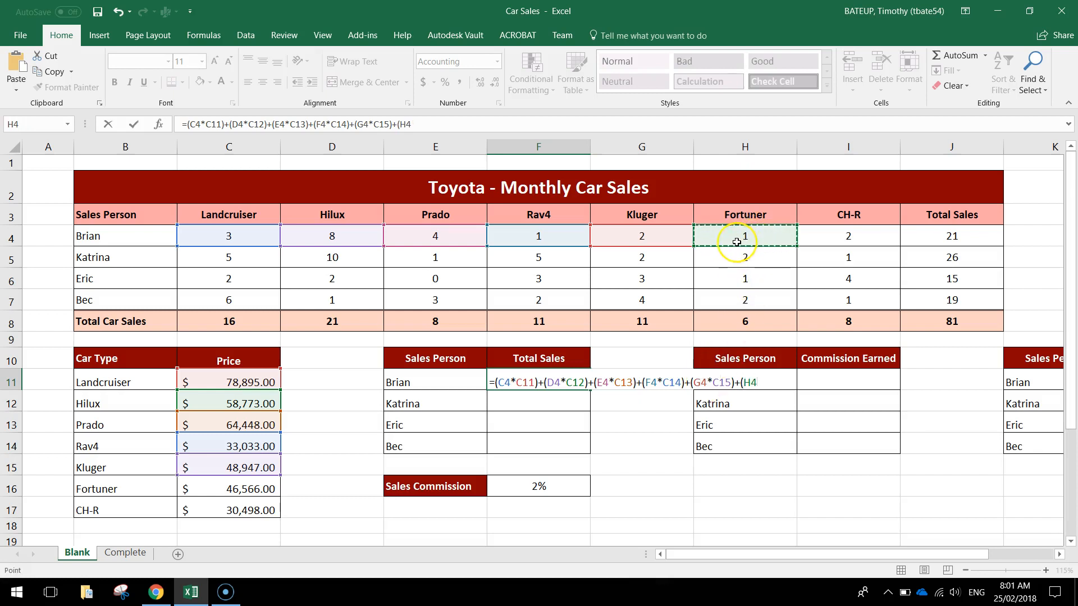
pyautogui.write('*')
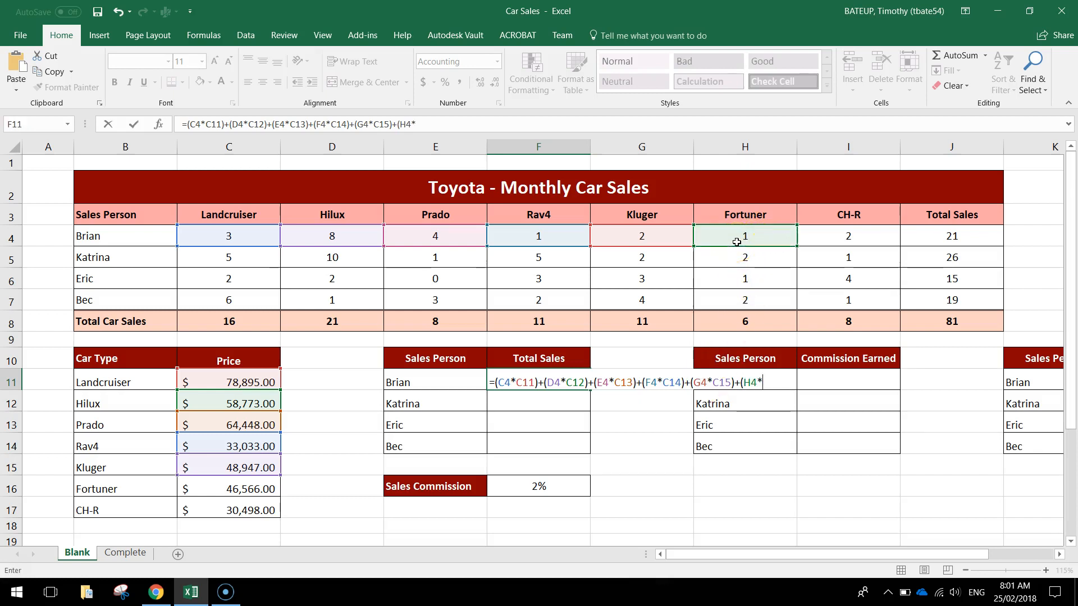
pyautogui.click(241, 487)
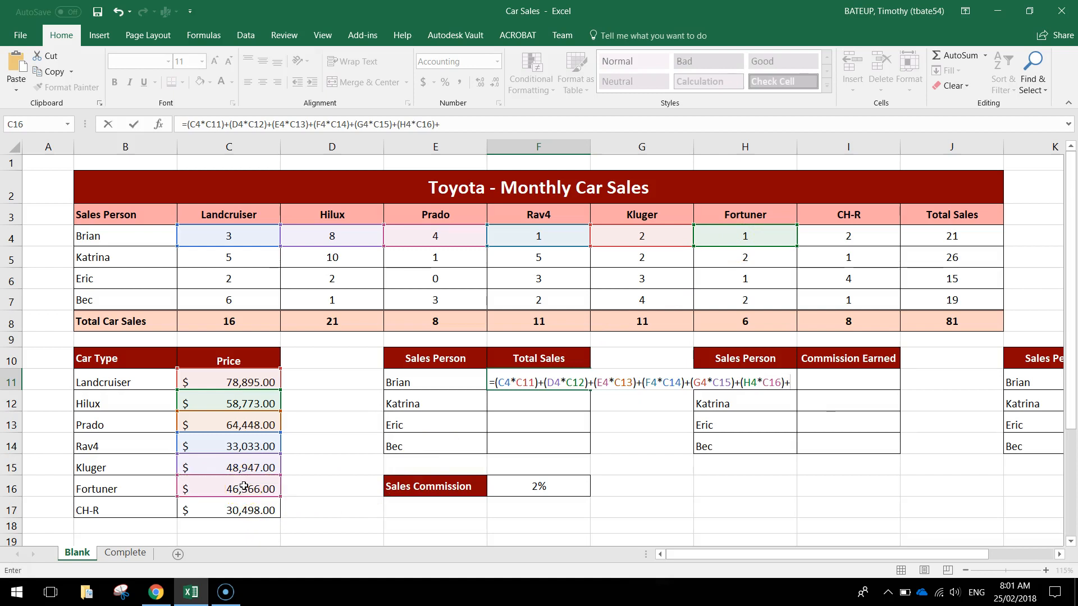
pyautogui.write(')+(')
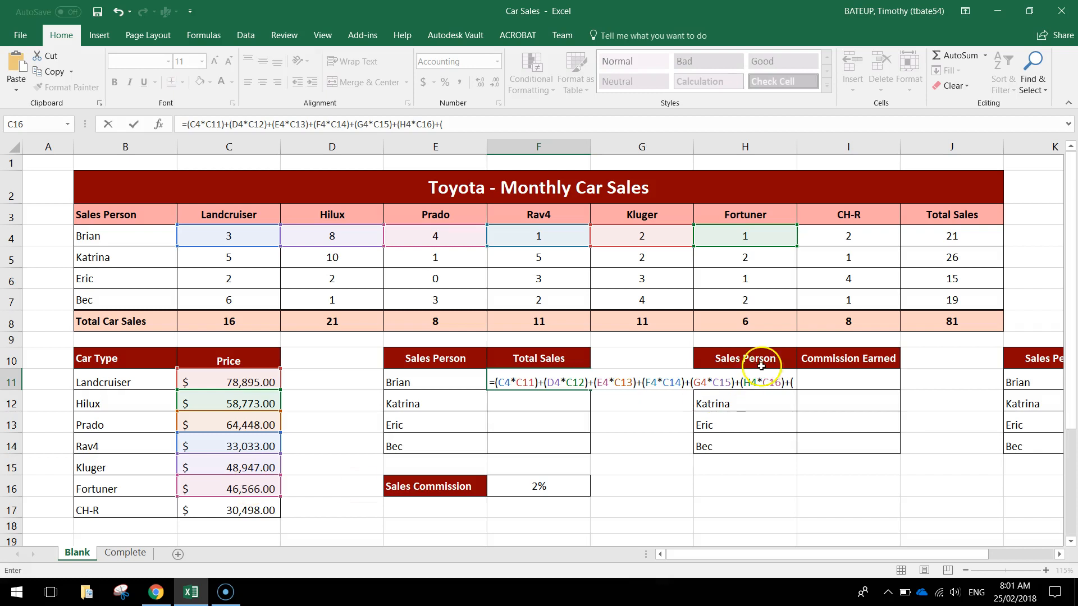
# - Complete the F11 formula with the CH-R sales multiplied by the CH-R price, (I4*C17), and enter it
pyautogui.click(837, 237)
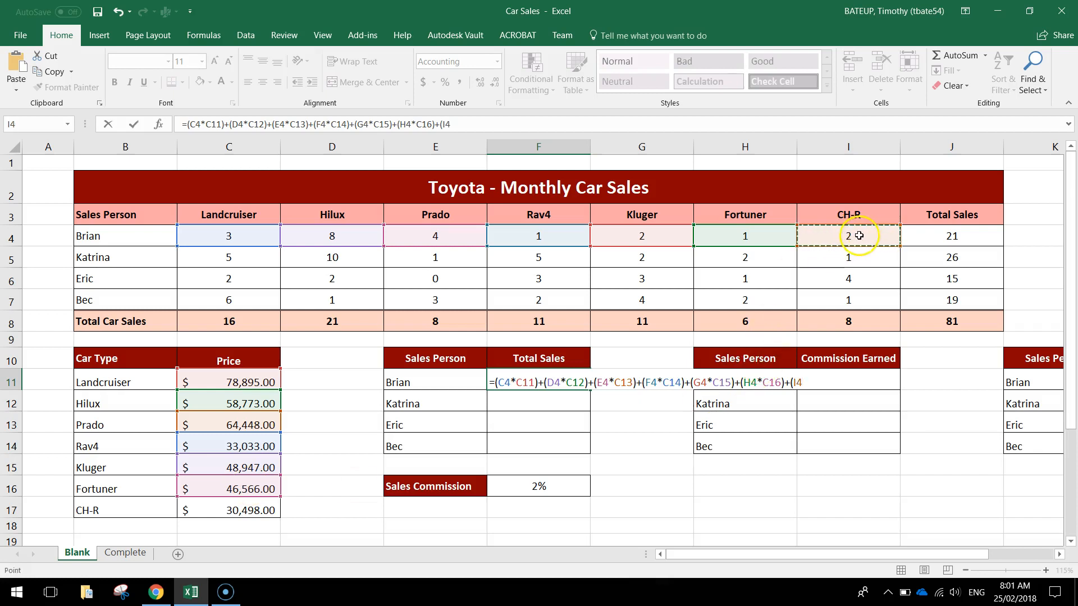
pyautogui.write('*')
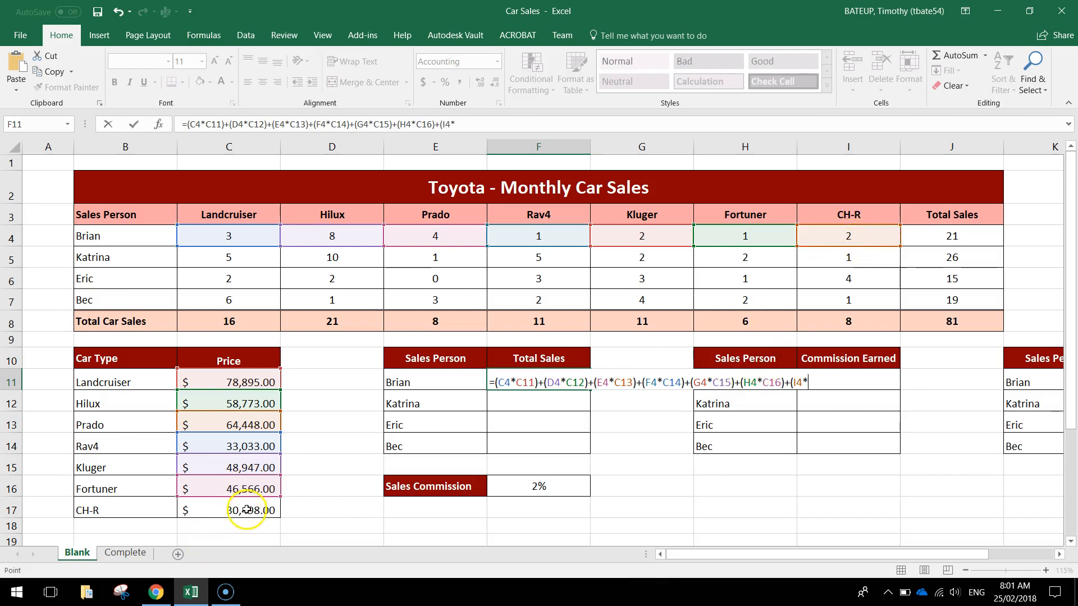
pyautogui.click(250, 509)
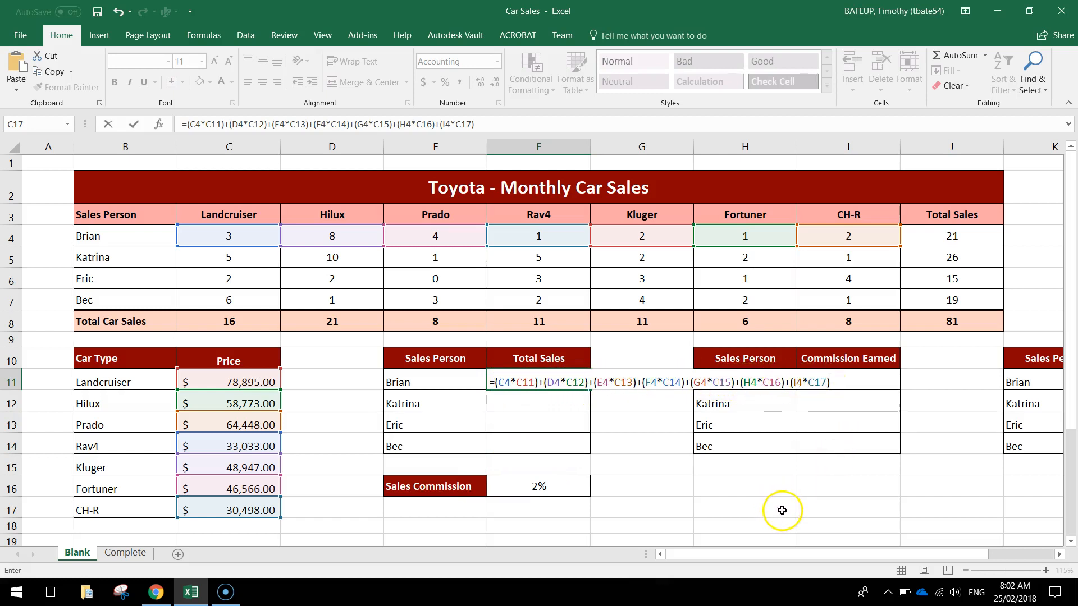
pyautogui.press('Return')
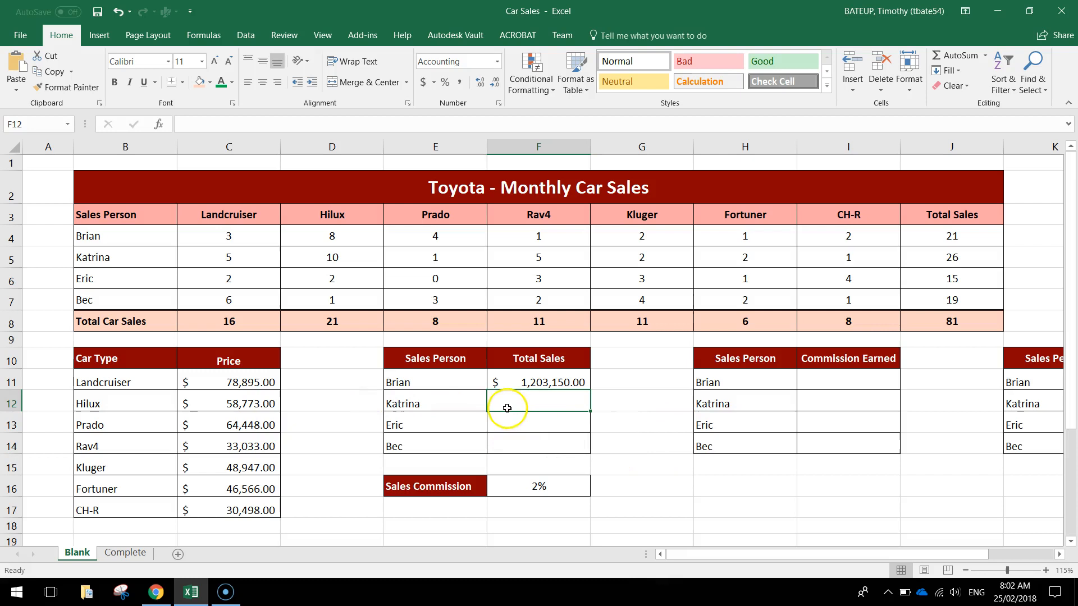
# - Start the second salesperson's Total Sales formula in F12 with Landcruiser sales multiplied by the Landcruiser price: =(C5*C11)
pyautogui.write('=')
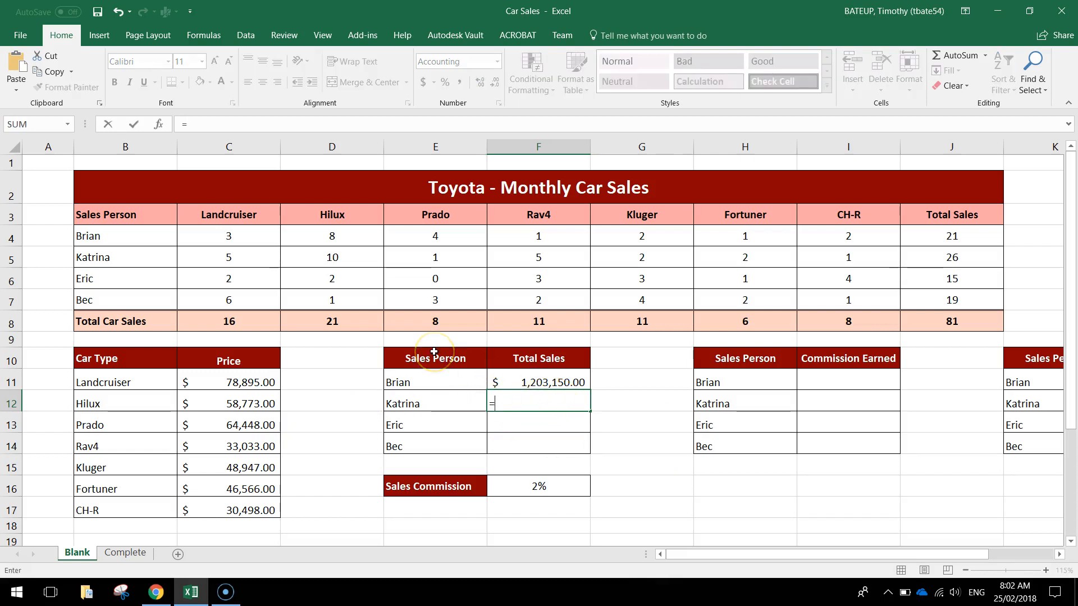
pyautogui.write('(')
pyautogui.click(229, 258)
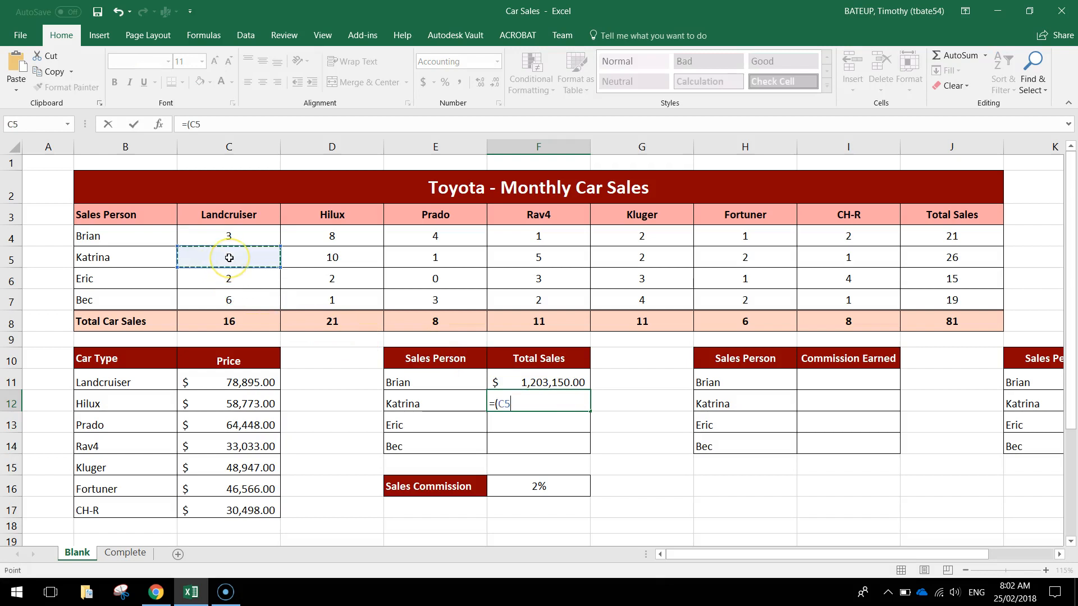
pyautogui.write('*')
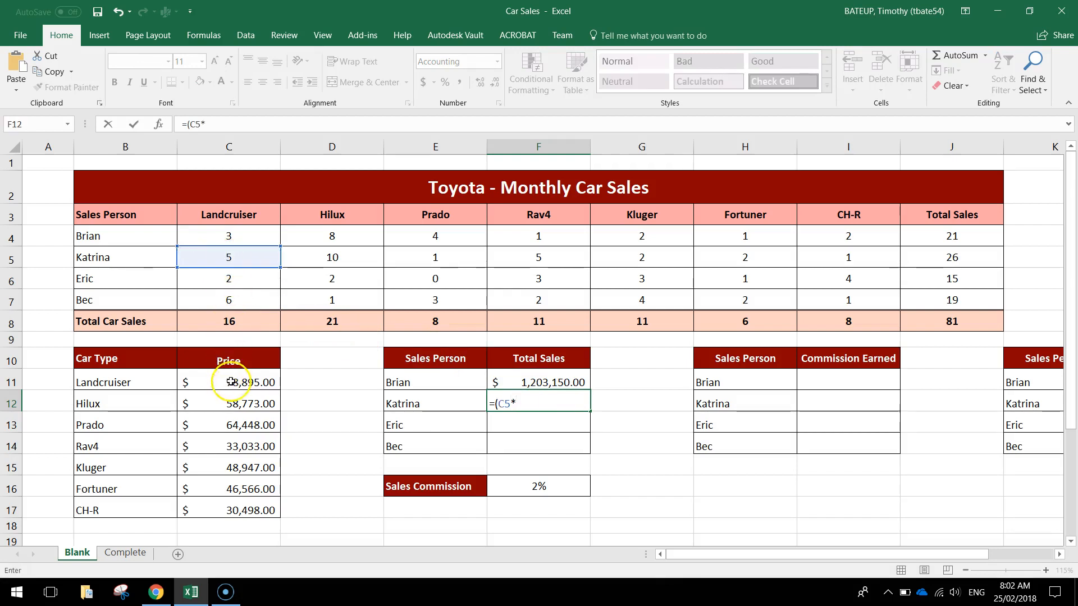
pyautogui.click(253, 383)
pyautogui.write(')')
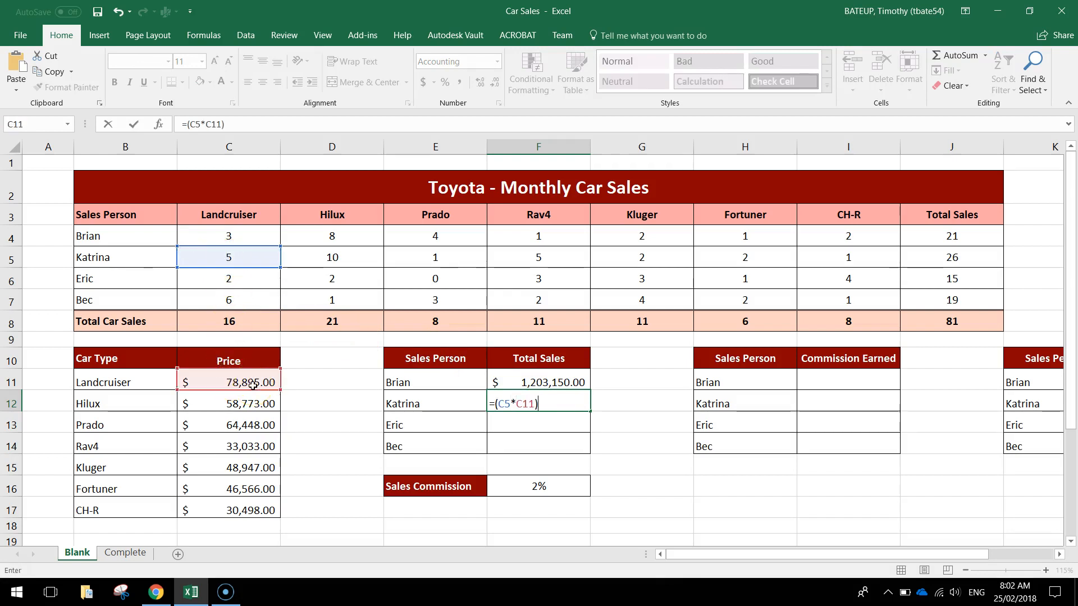
# - Continue the F12 formula with the Hilux sales multiplied by the Hilux price: +(D5*C12)
pyautogui.write('+')
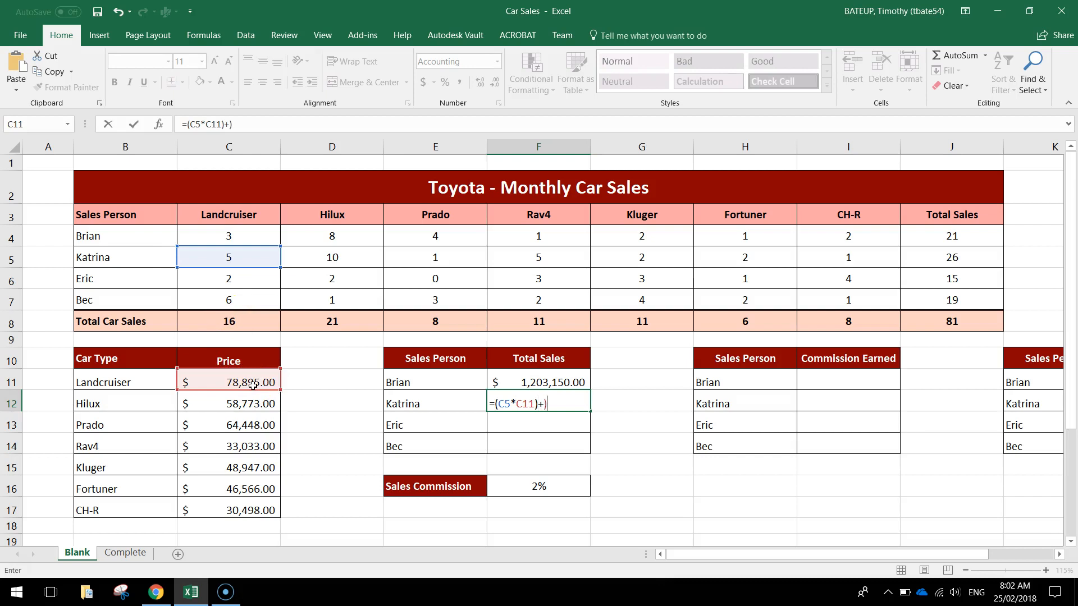
pyautogui.write('(')
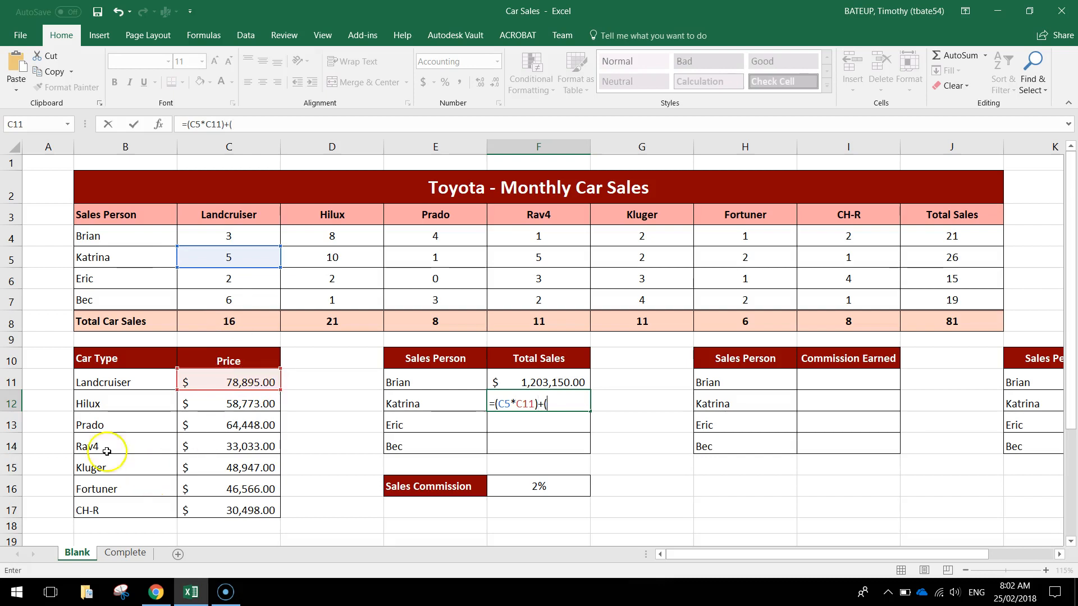
pyautogui.click(356, 256)
pyautogui.write('*')
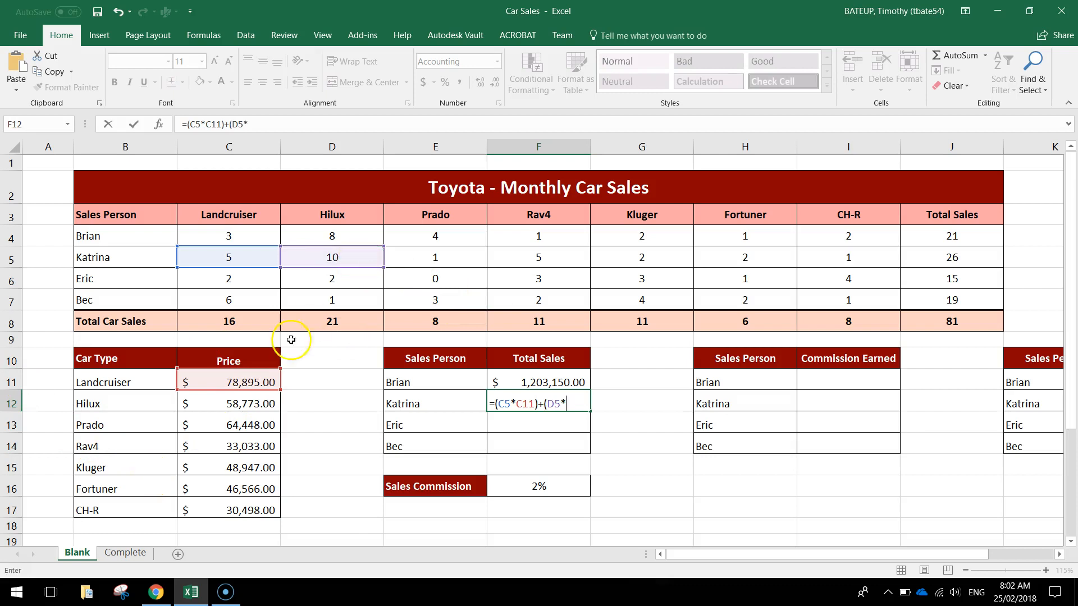
pyautogui.click(241, 403)
pyautogui.write('(')
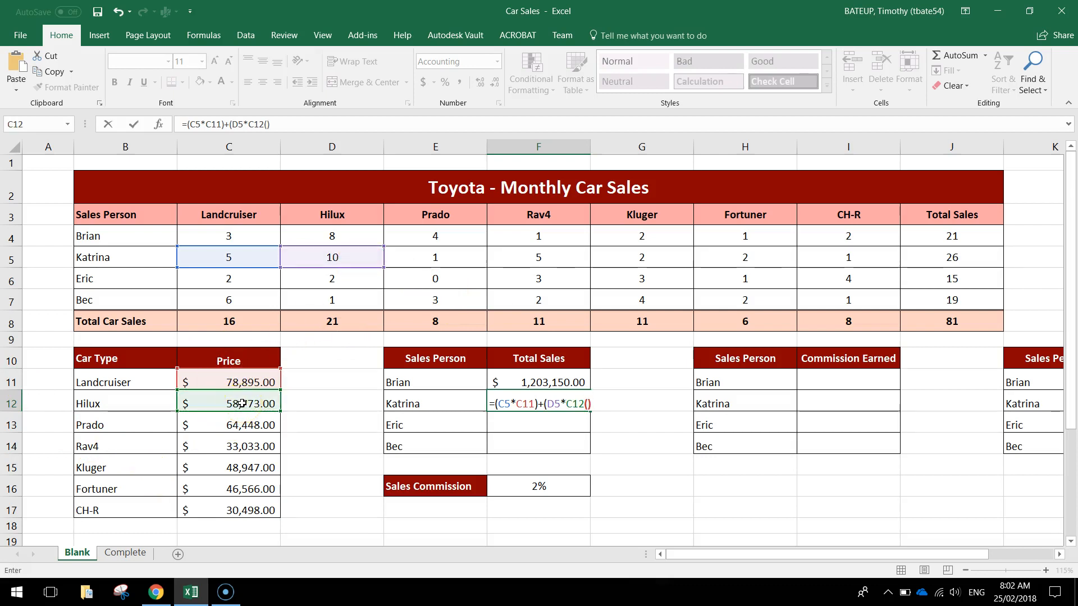
pyautogui.press('BackSpace')
pyautogui.write(')+(')
# - Add the bracketed Prado term to the F12 formula, multiplying its sales by its price: (E5*C13)
pyautogui.click(442, 261)
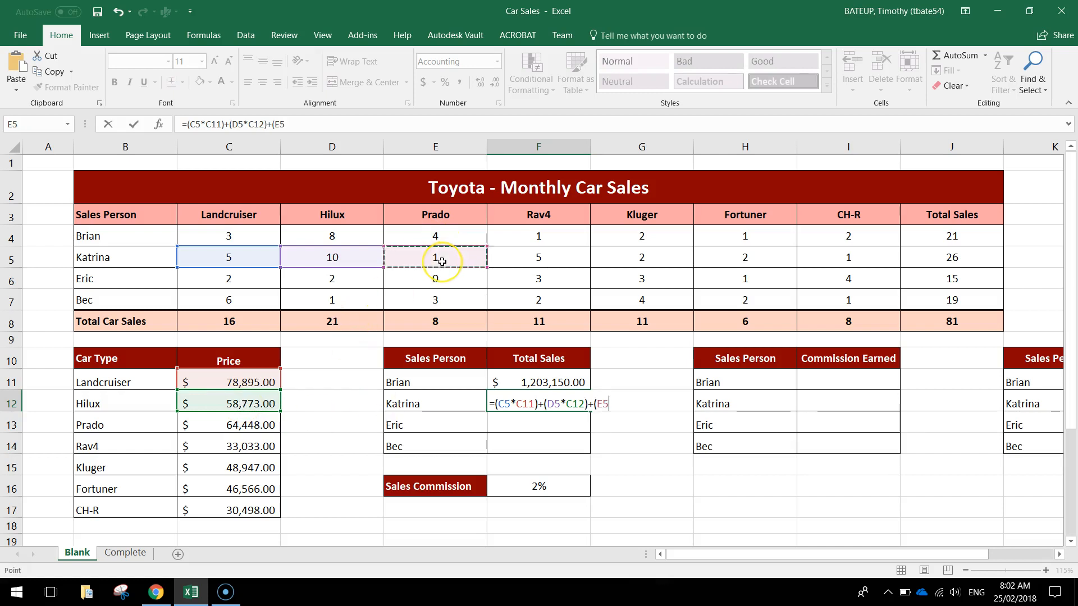
pyautogui.write('*')
pyautogui.click(250, 428)
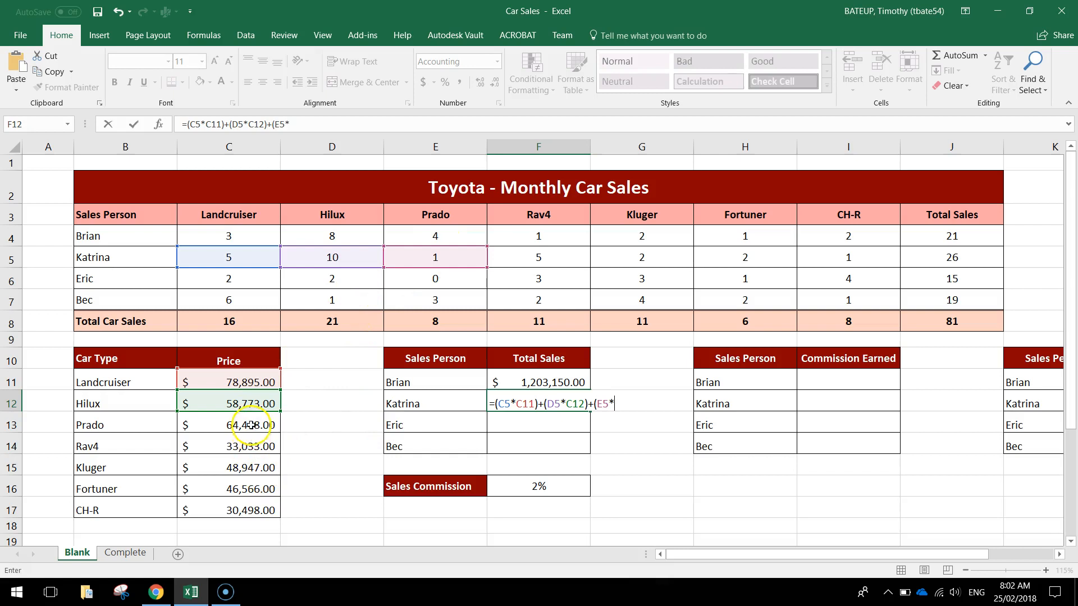
pyautogui.write(')')
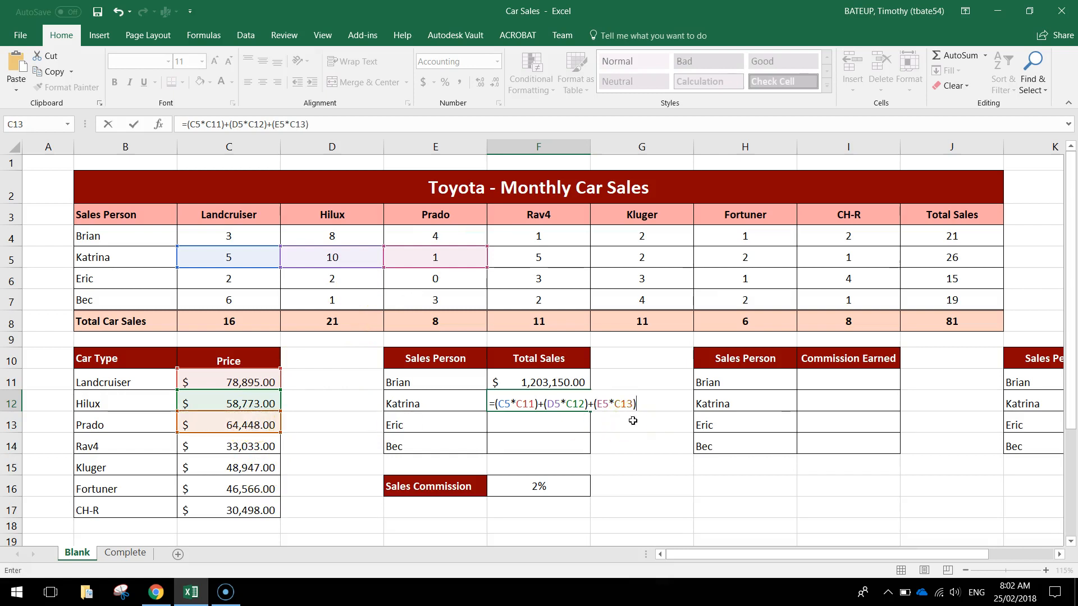
# - Continue the F12 formula with the Rav4 sales multiplied by the Rav4 price: +(F5*C14)
pyautogui.write('+(')
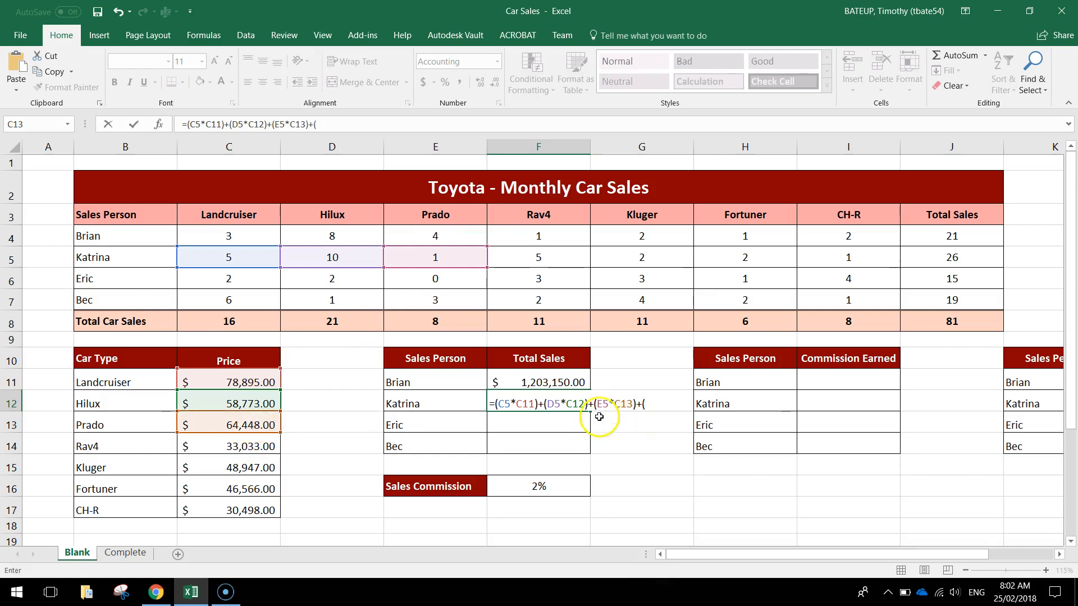
pyautogui.click(542, 256)
pyautogui.write('*')
pyautogui.click(219, 446)
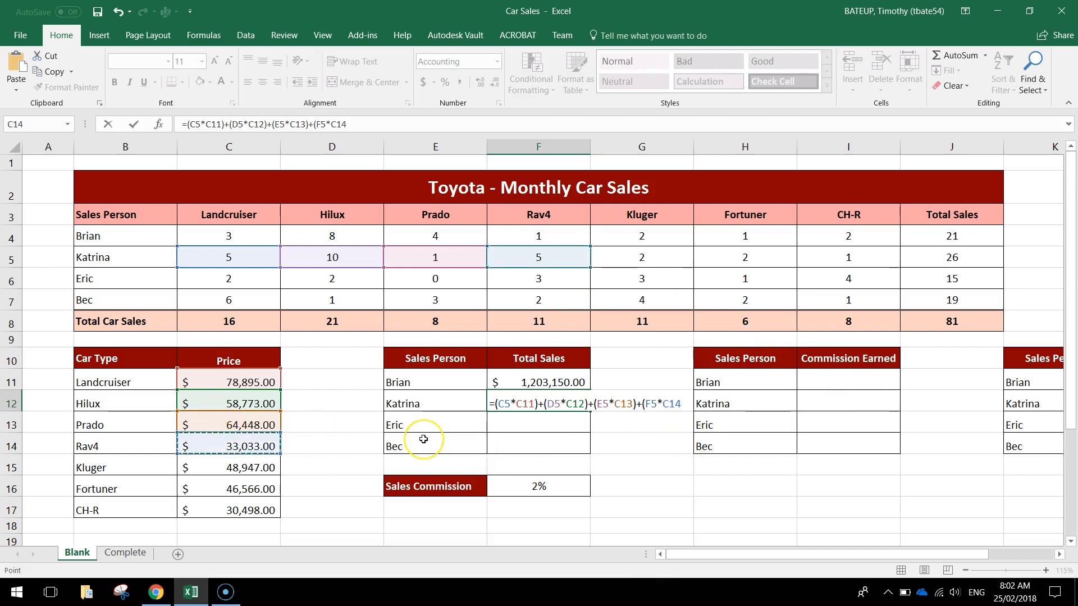
pyautogui.write(')')
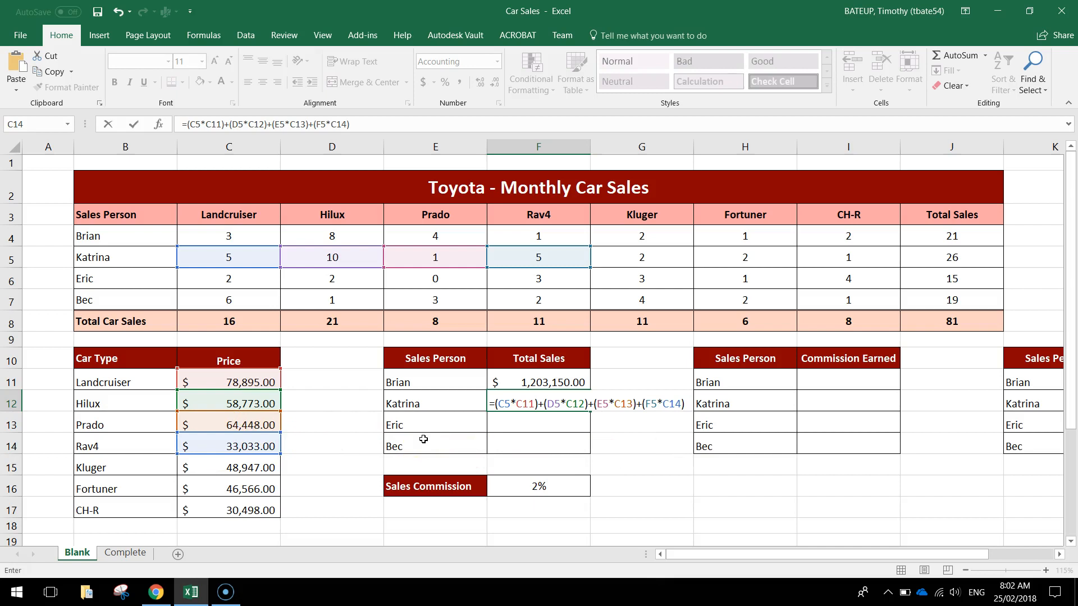
# - Extend the F12 formula with the Kluger sales multiplied by the Kluger price: +(G5*C15)
pyautogui.write('+(')
pyautogui.click(662, 260)
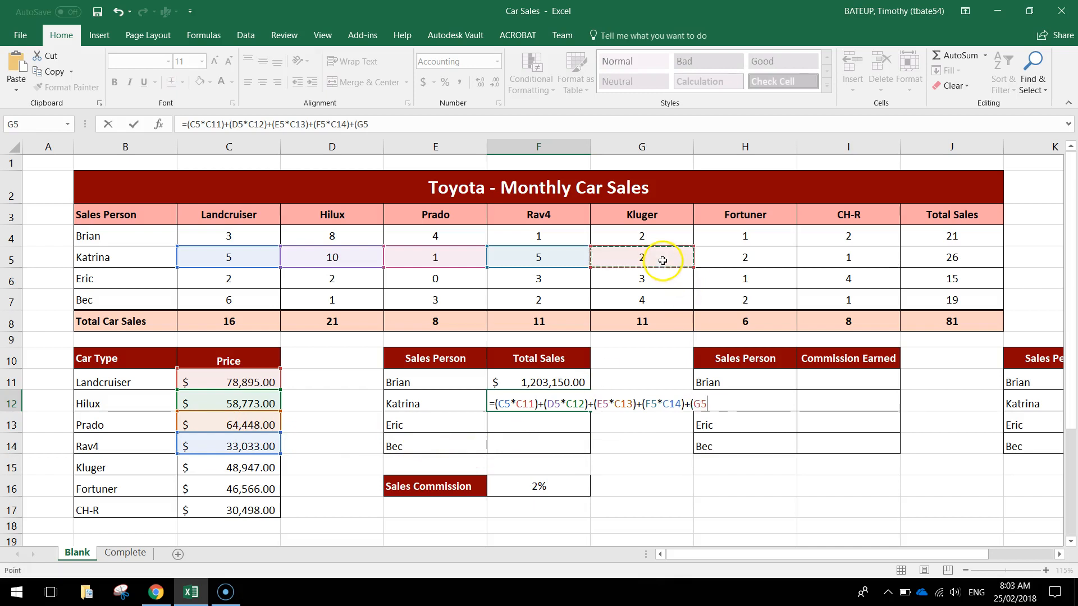
pyautogui.write('*')
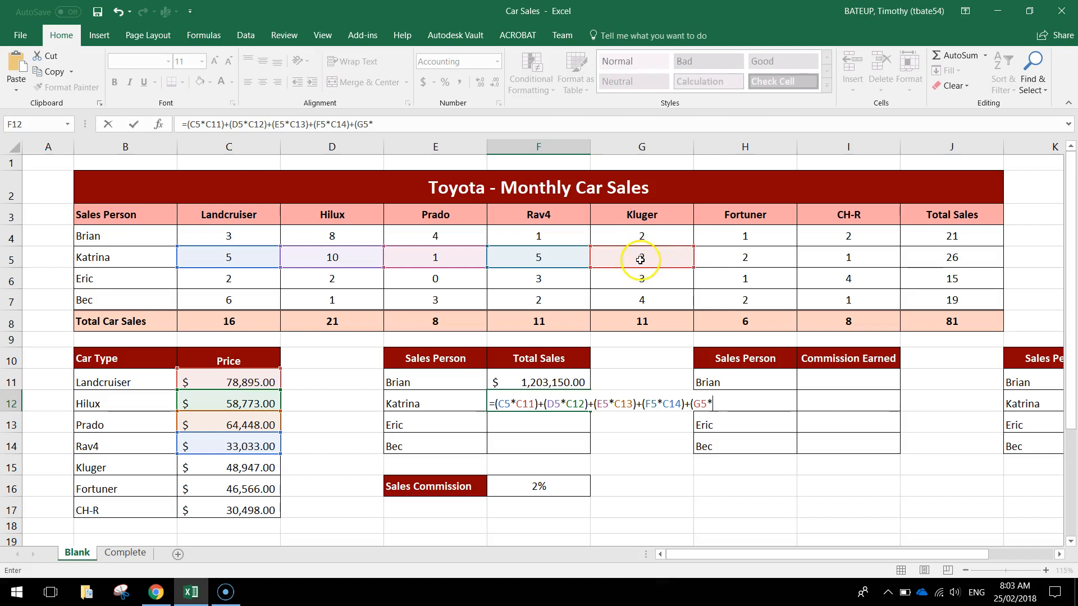
pyautogui.click(229, 465)
pyautogui.write(')+(')
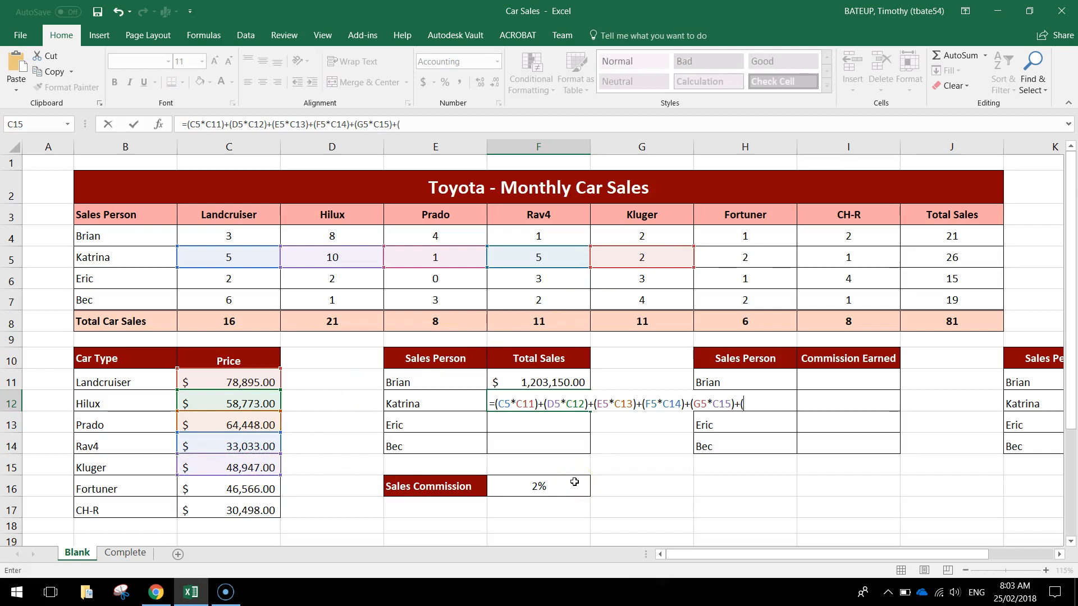
# - Add the Fortuner sales multiplied by the Fortuner price to the F12 formula: (H5*C16)
pyautogui.click(747, 259)
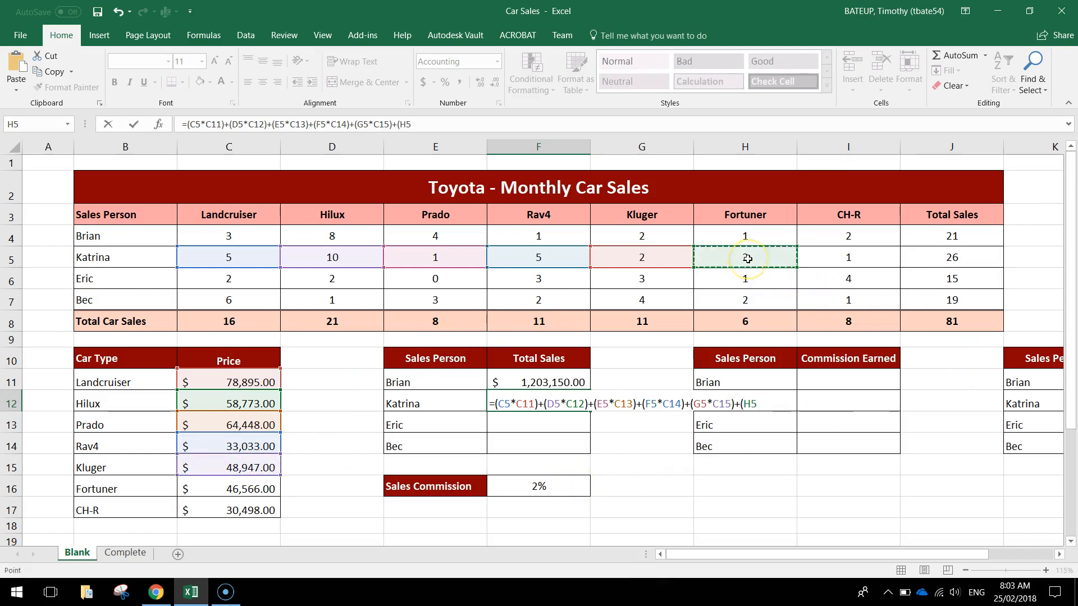
pyautogui.write('*')
pyautogui.click(241, 490)
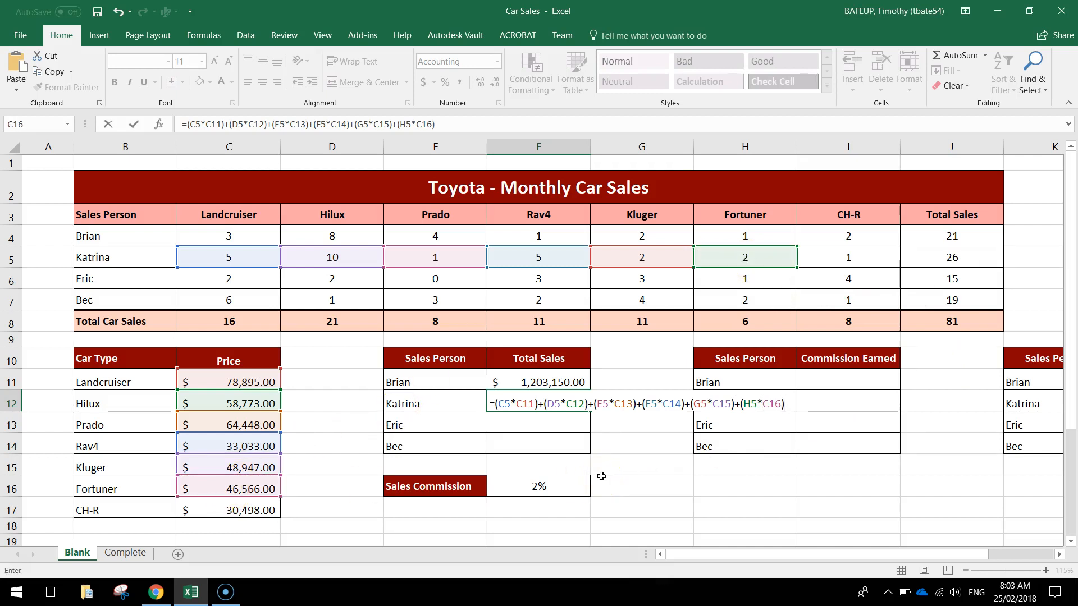
pyautogui.write(')+')
# - Complete the F12 formula with the CH-R sales multiplied by the CH-R price, (I5*C17), and enter it
pyautogui.click(829, 263)
pyautogui.write('*')
pyautogui.click(233, 511)
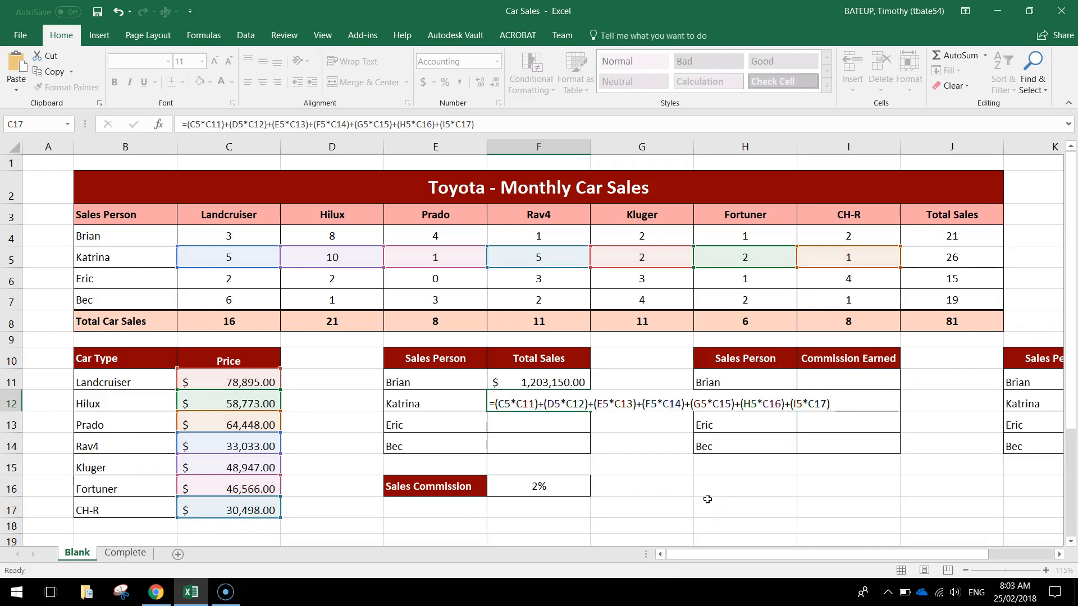
pyautogui.press('Return')
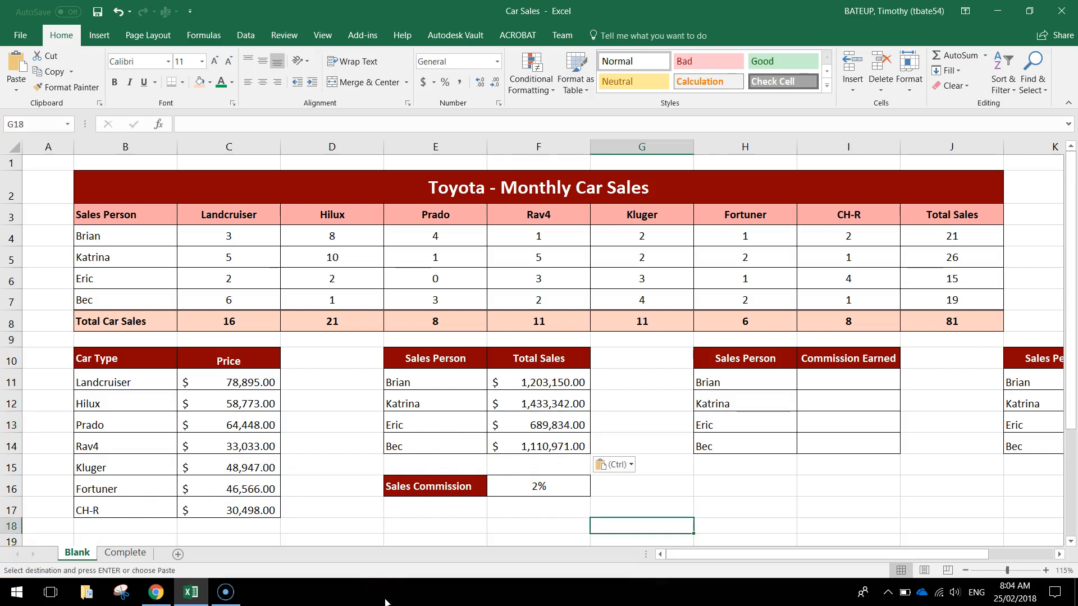
# - Examine the Total Sales formulas in F13 and F14 and the filled range F11:F14
pyautogui.click(542, 428)
pyautogui.click(544, 447)
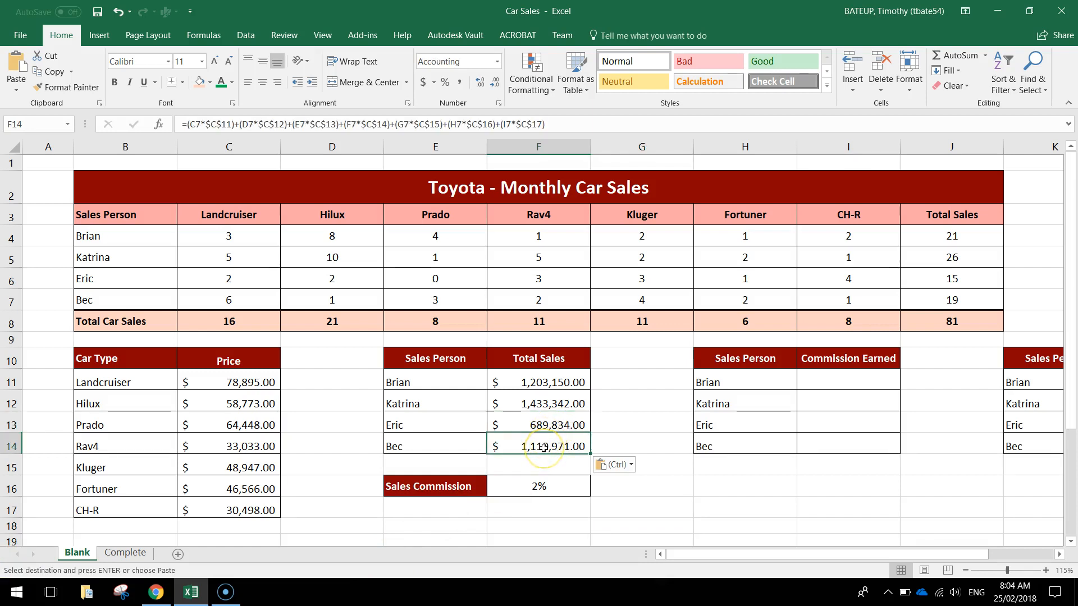
pyautogui.click(680, 482)
pyautogui.moveTo(547, 384); pyautogui.dragTo(551, 441)
pyautogui.click(744, 483)
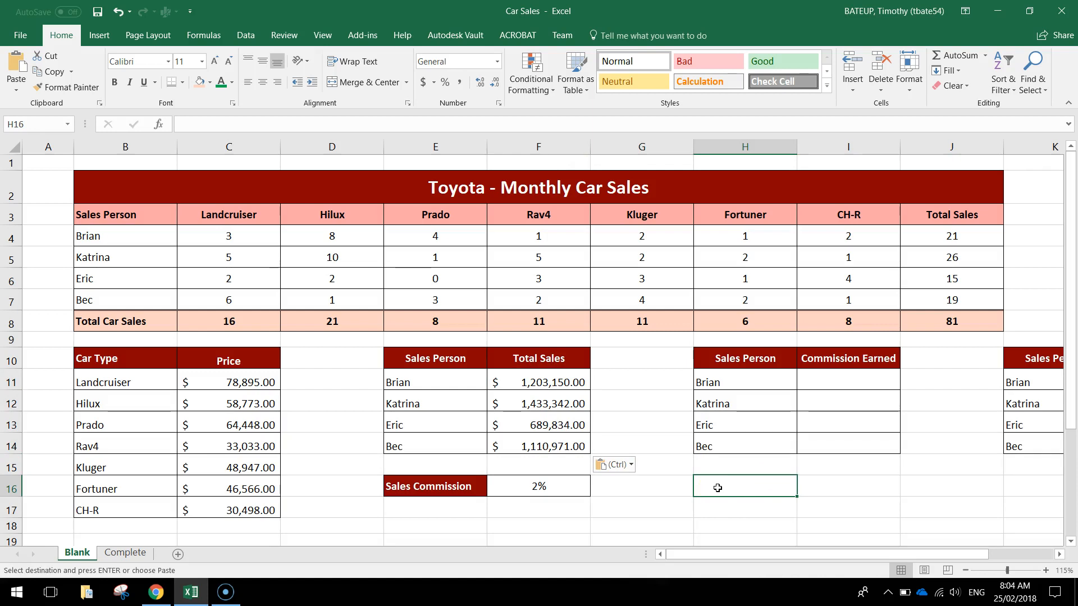
# - Mark instruction 4 in B23 as completed by colouring its text green
pyautogui.scroll(-1, 657, 455)
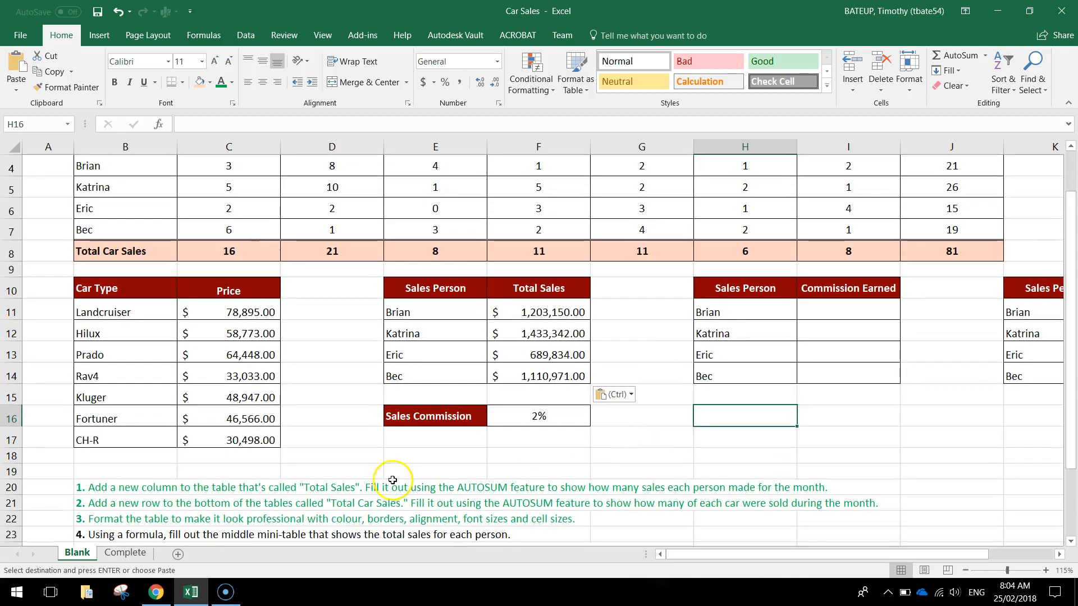
pyautogui.click(88, 534)
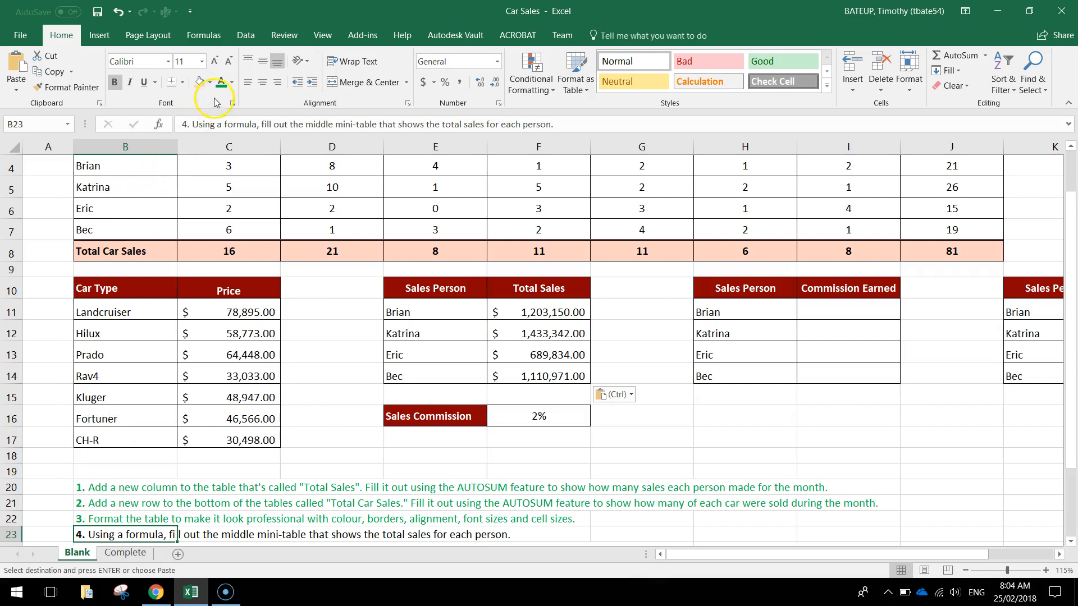
pyautogui.press('Escape')
# - Calculate the first salesperson's Commission Earned in I11 by multiplying their total sales by the sales commission rate: =F11*F16
pyautogui.scroll(-1, 206, 435)
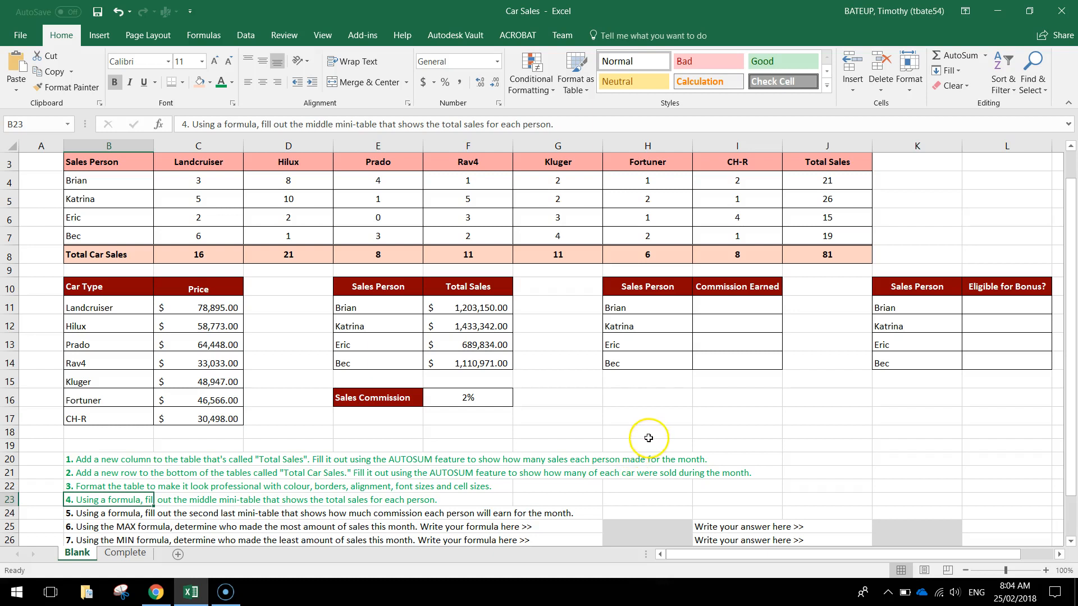
pyautogui.scroll(1, 678, 433)
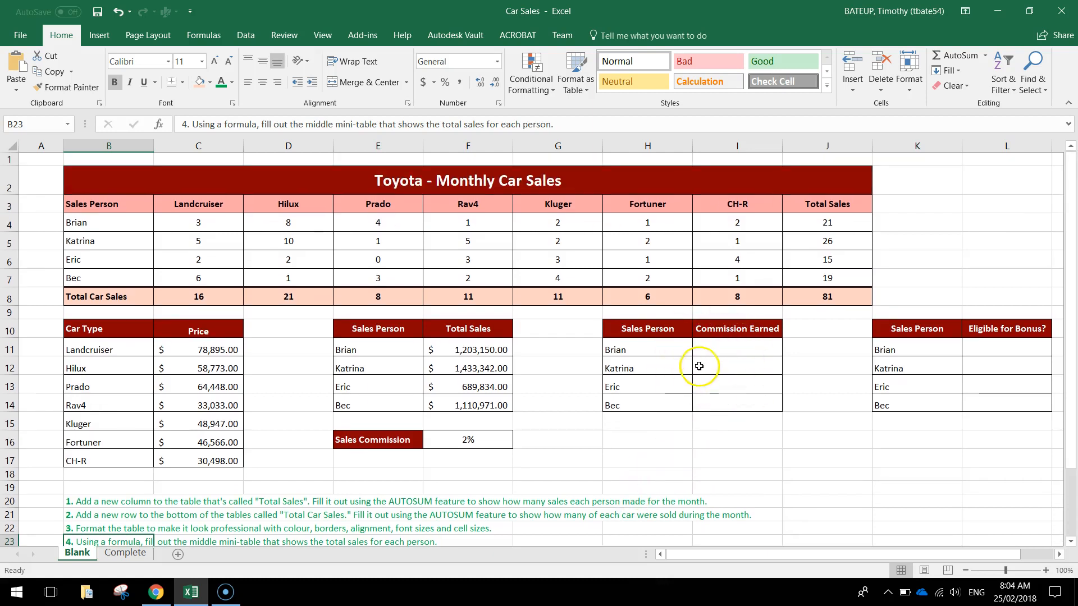
pyautogui.keyDown('ctrl'); pyautogui.scroll(1, 699, 365); pyautogui.keyUp('ctrl')
pyautogui.scroll(1, 699, 366)
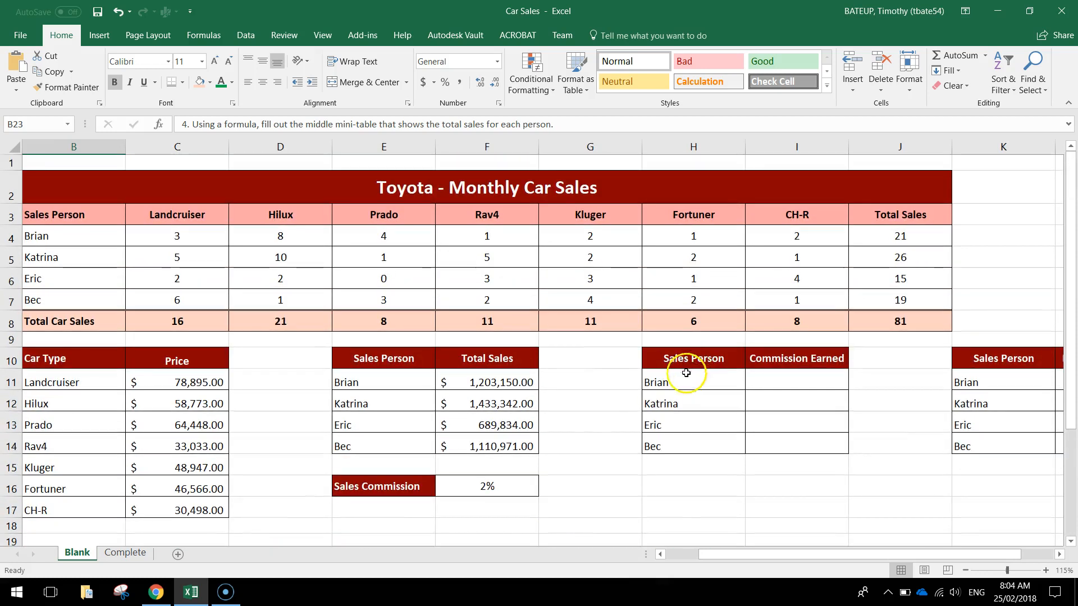
pyautogui.moveTo(407, 487); pyautogui.dragTo(472, 489)
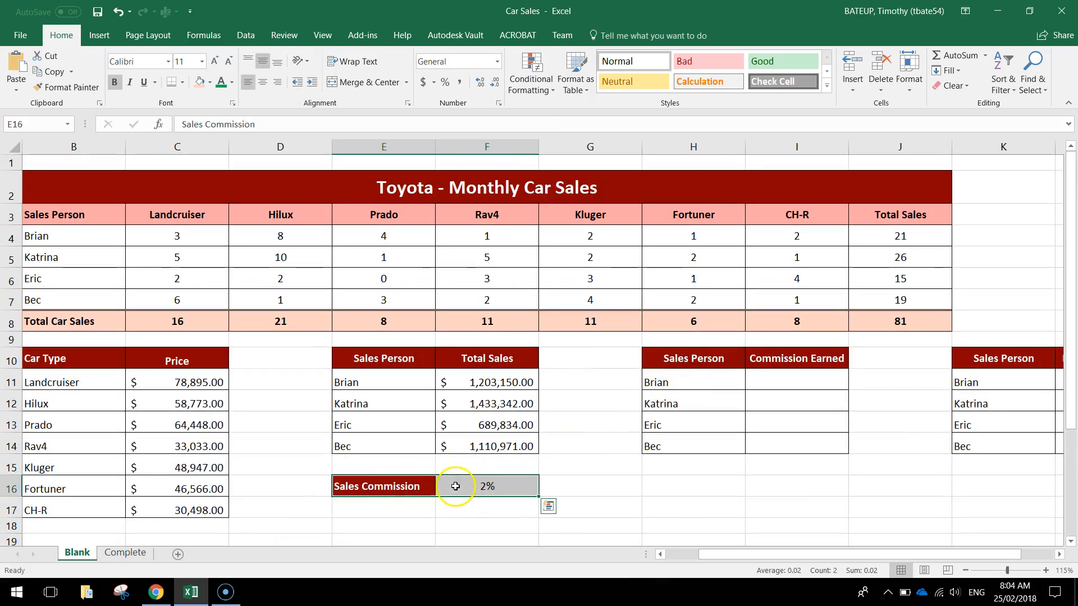
pyautogui.click(490, 489)
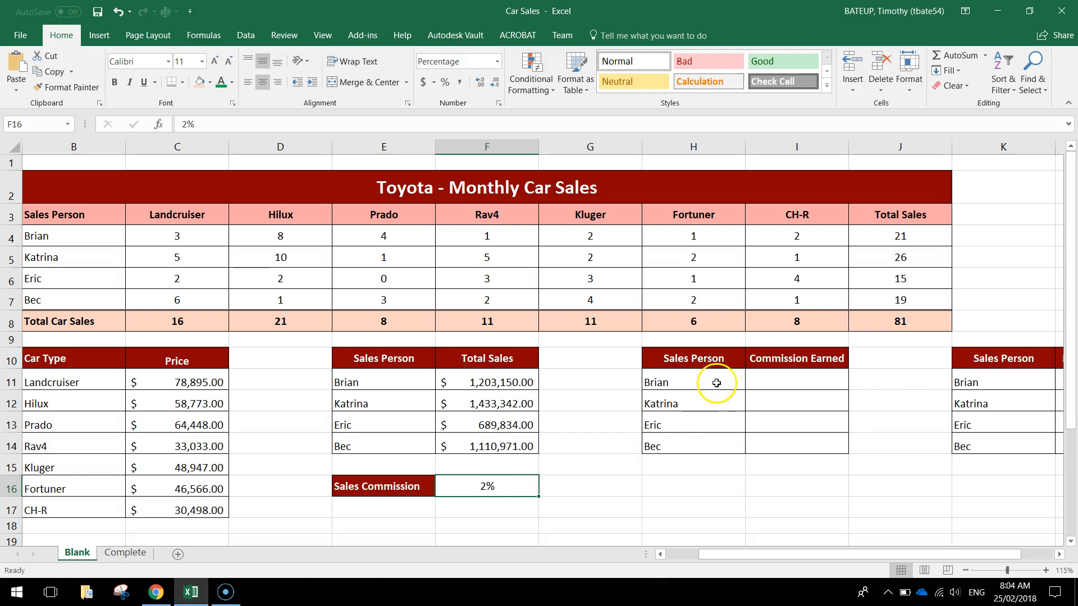
pyautogui.click(781, 375)
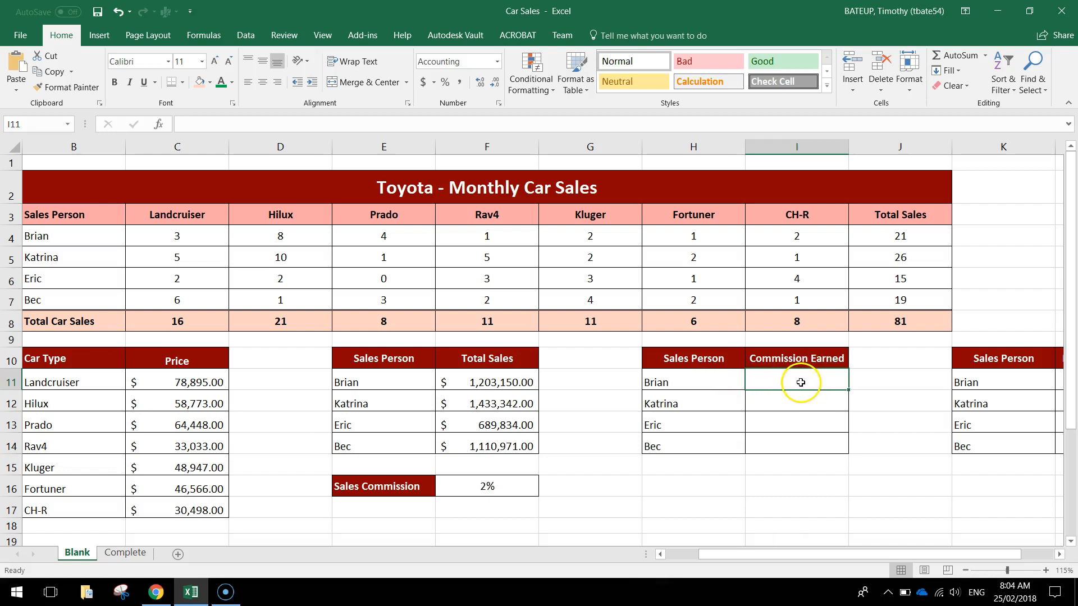
pyautogui.write('=')
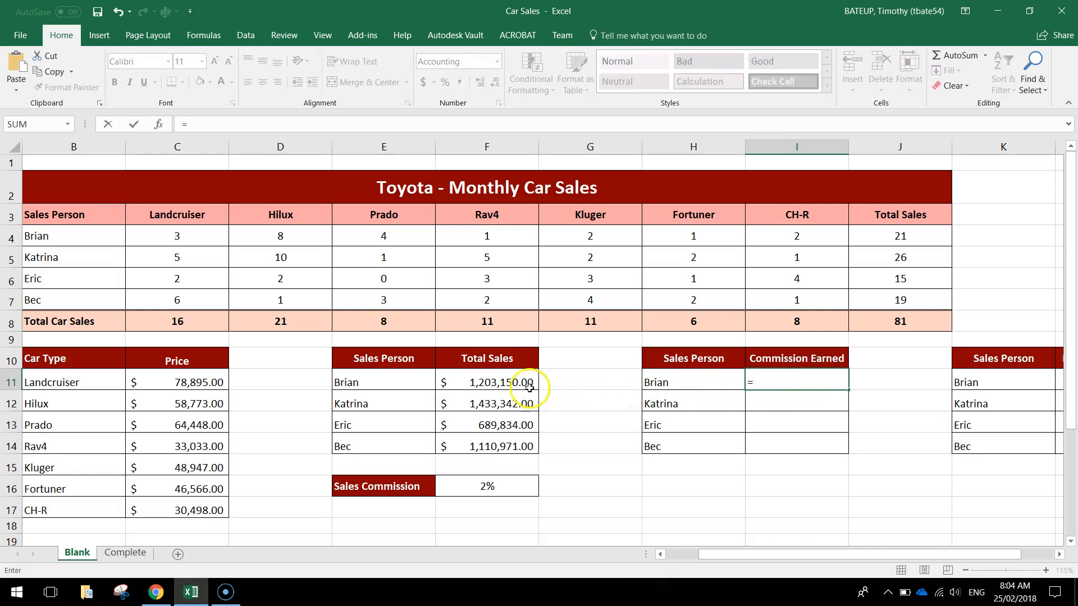
pyautogui.click(488, 382)
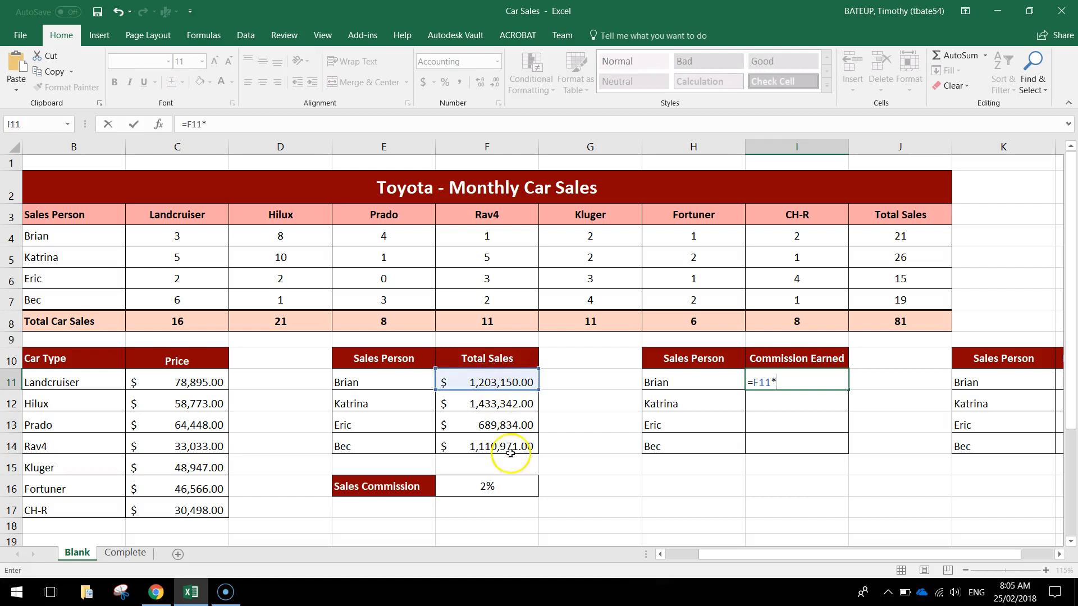
pyautogui.write('*')
pyautogui.click(497, 486)
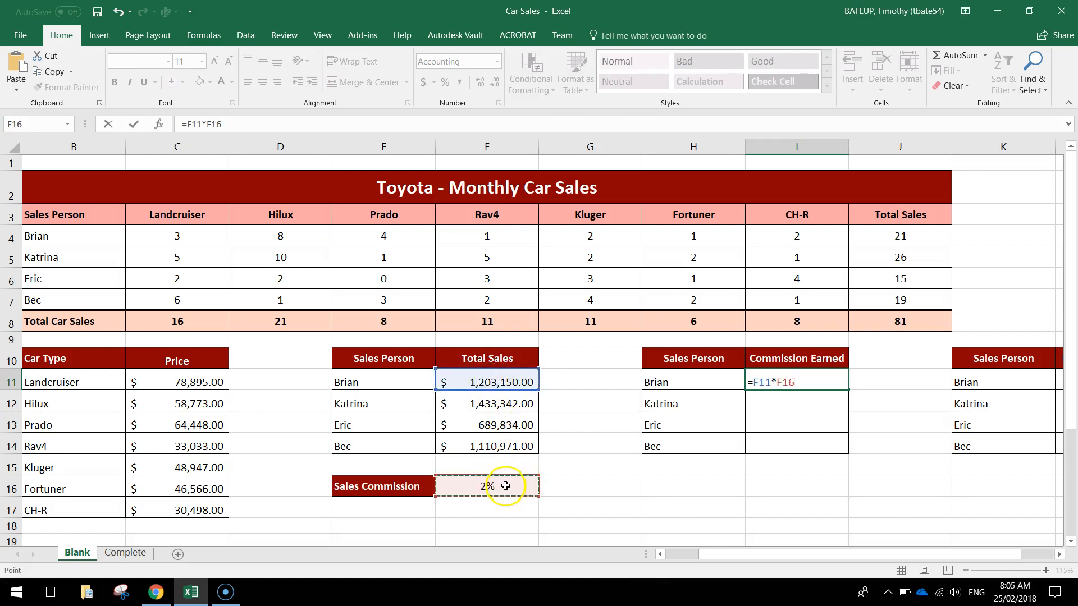
pyautogui.press('Return')
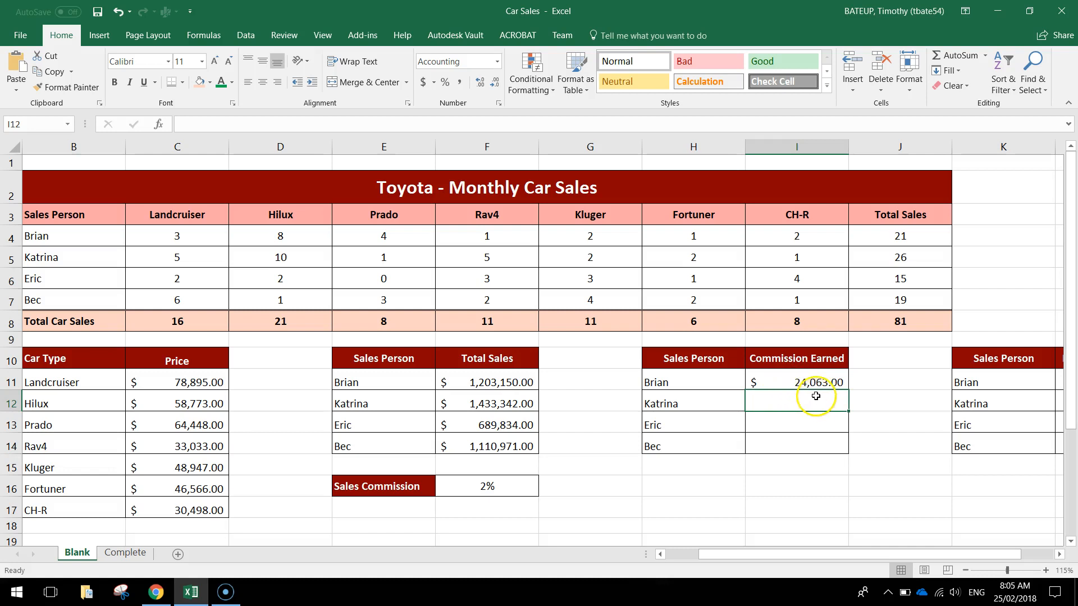
# - Calculate the second salesperson's Commission Earned in I12 with the formula =F12*F16
pyautogui.write('=')
pyautogui.click(486, 403)
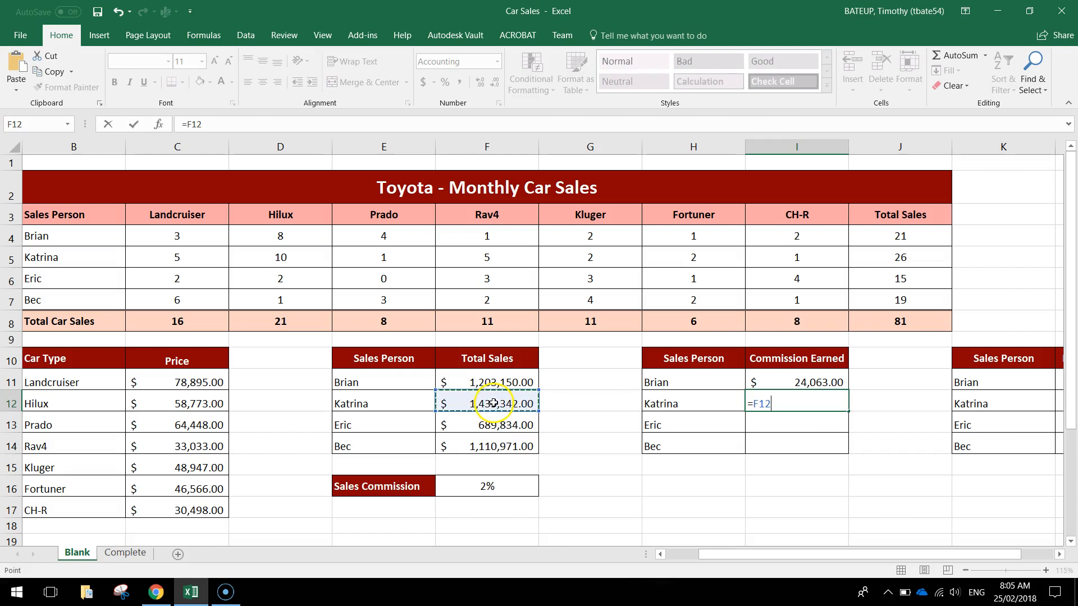
pyautogui.click(475, 485)
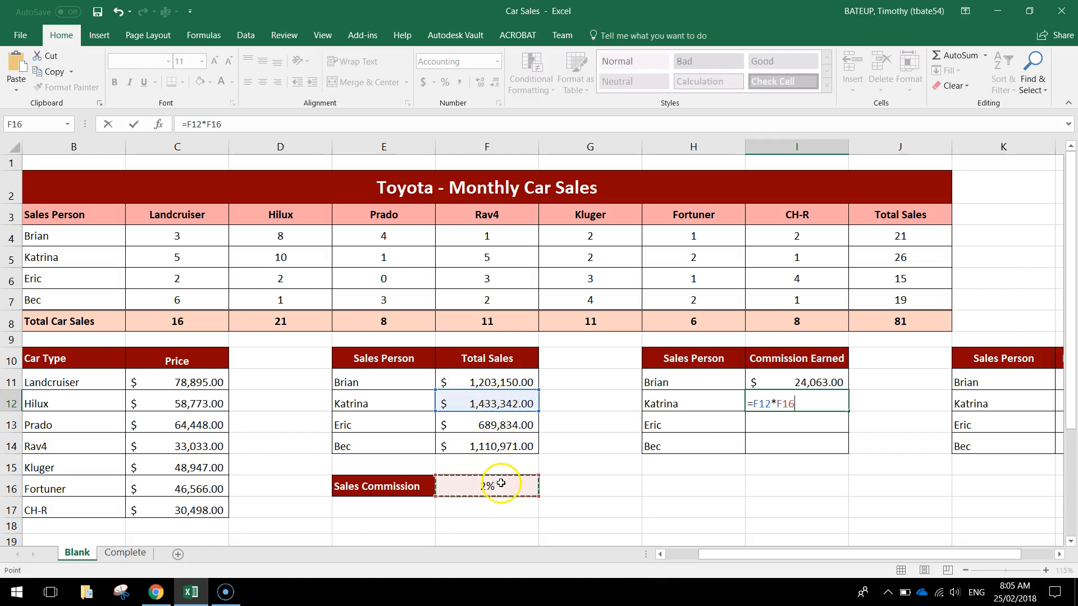
pyautogui.press('Return')
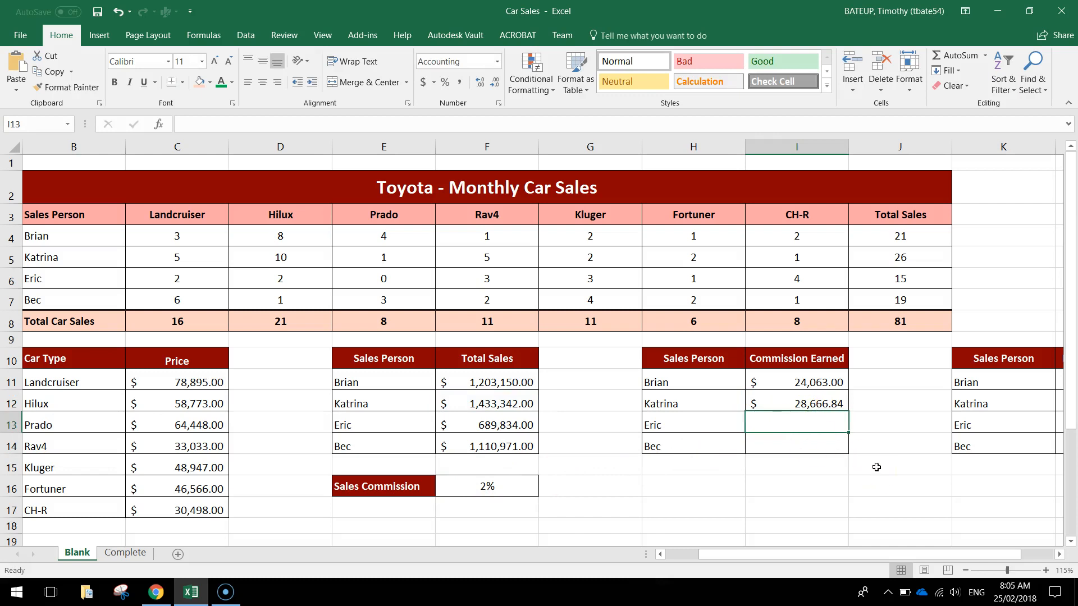
# - Calculate the third salesperson's Commission Earned in I13 with the formula =F13*F16
pyautogui.write('=')
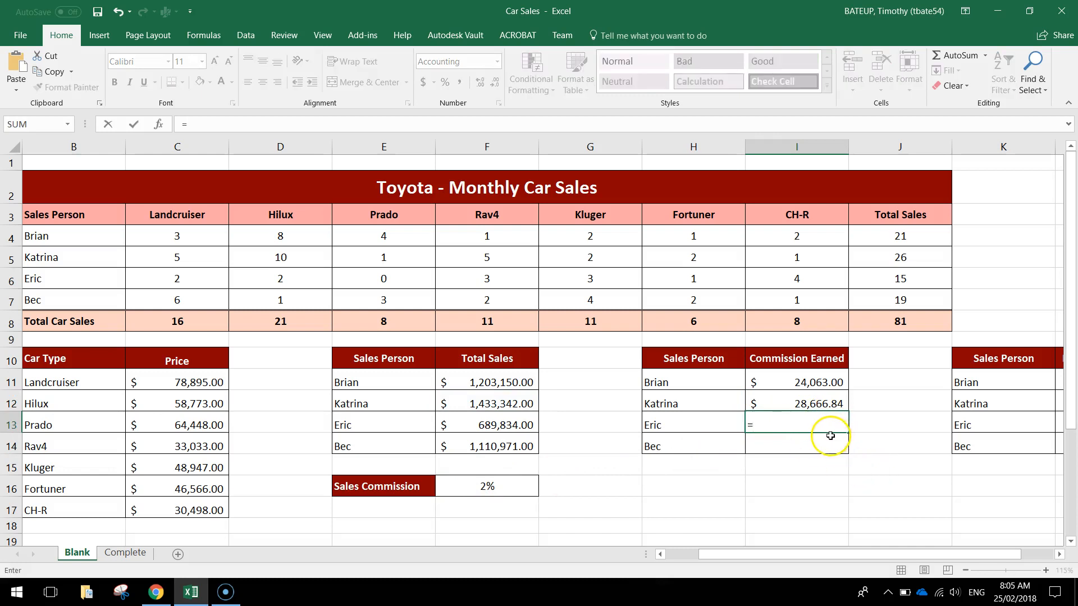
pyautogui.click(494, 425)
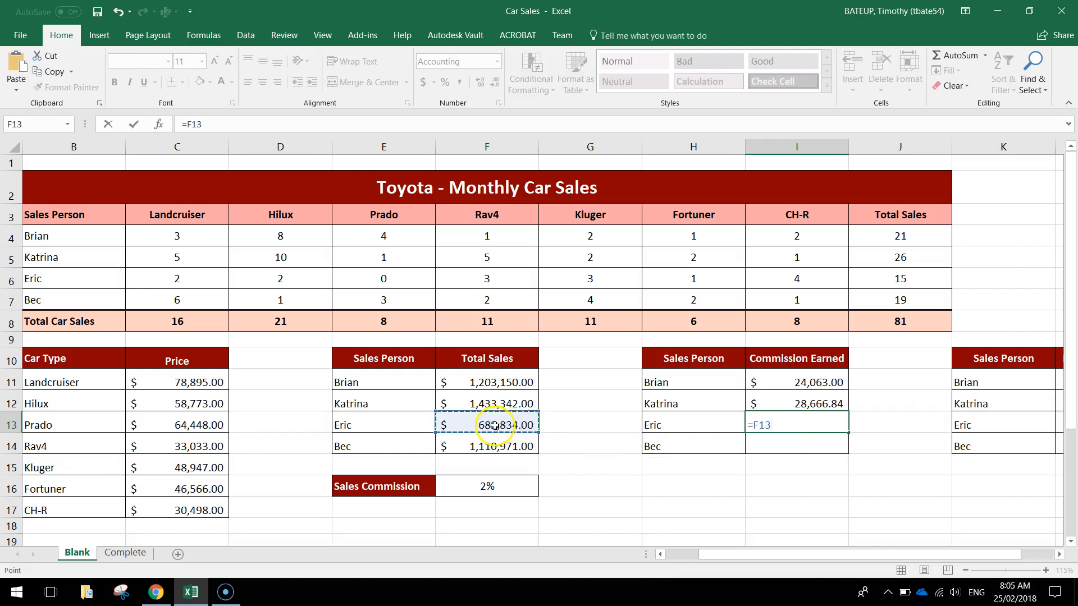
pyautogui.write('*')
pyautogui.click(503, 487)
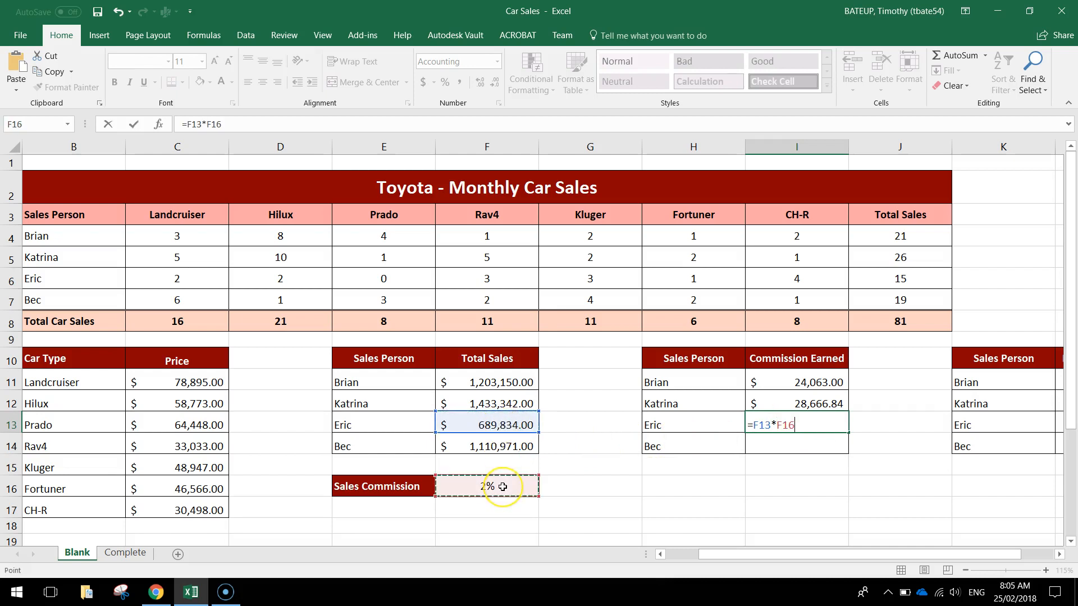
pyautogui.press('Return')
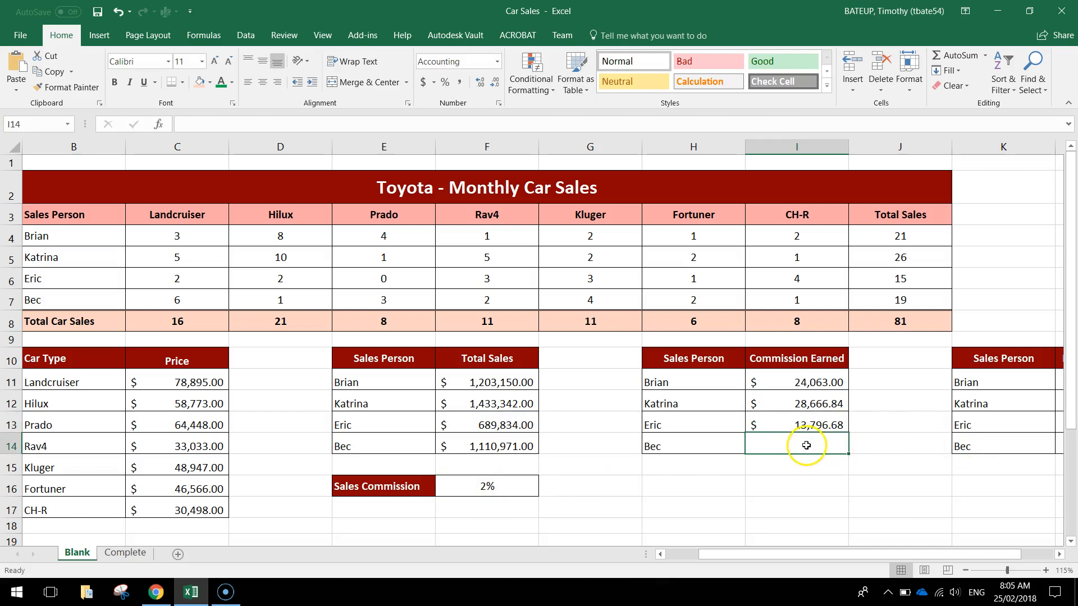
# - Calculate the fourth salesperson's Commission Earned in I14 with the formula =F14*F16
pyautogui.write('=')
pyautogui.click(492, 447)
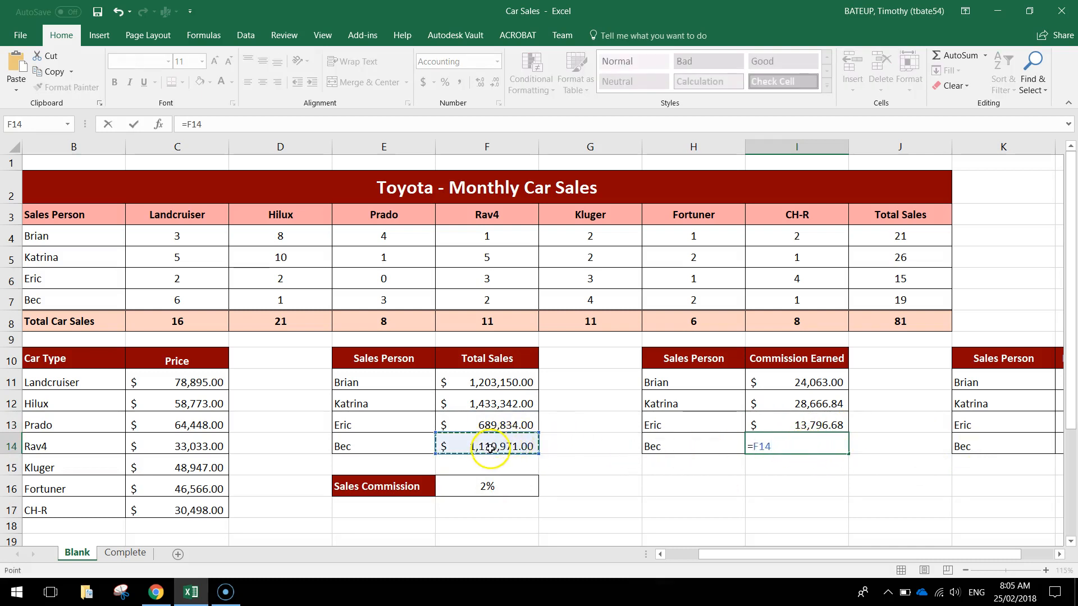
pyautogui.write('*')
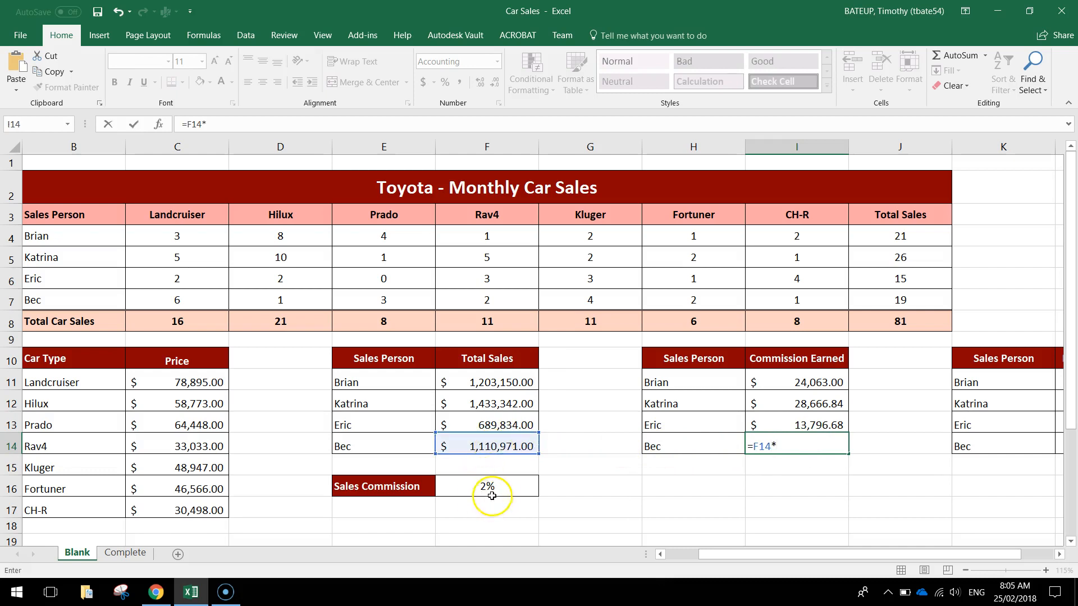
pyautogui.click(493, 481)
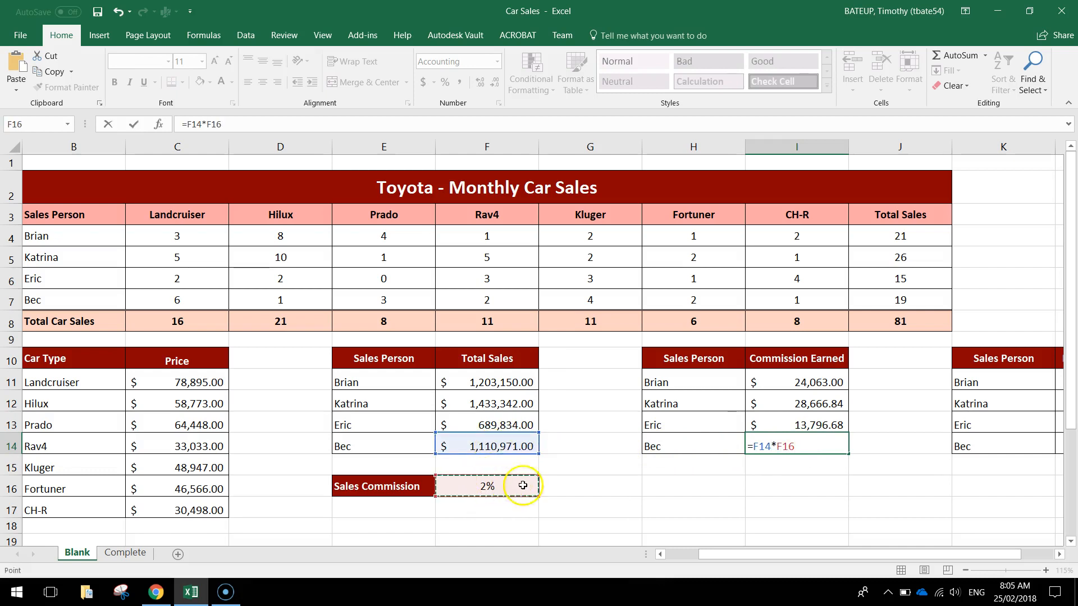
pyautogui.press('Return')
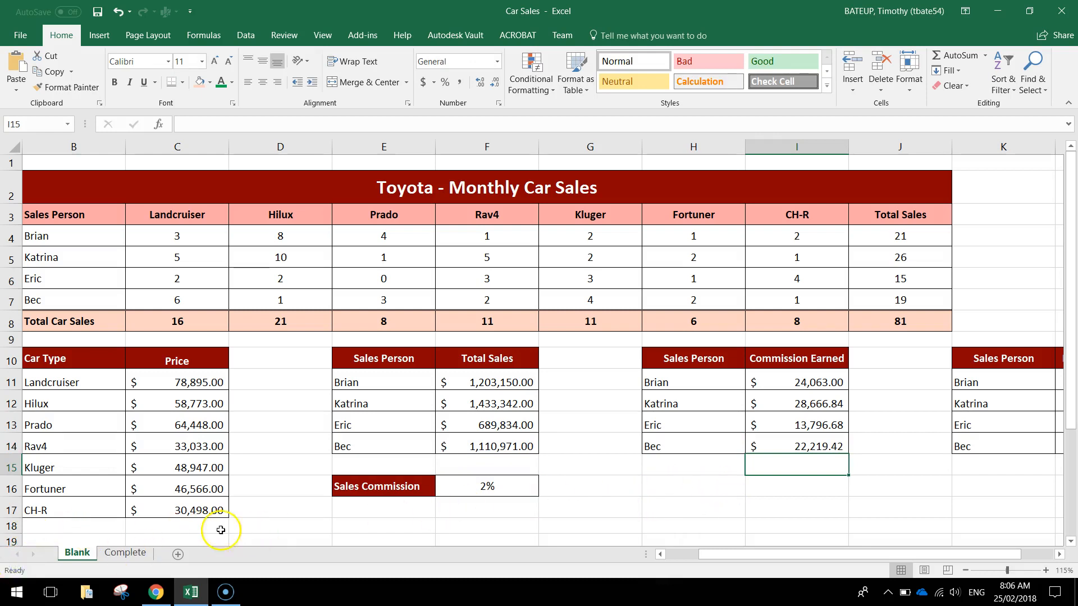
# - Mark instruction 5 in B24 as completed by colouring its text green
pyautogui.click(251, 529)
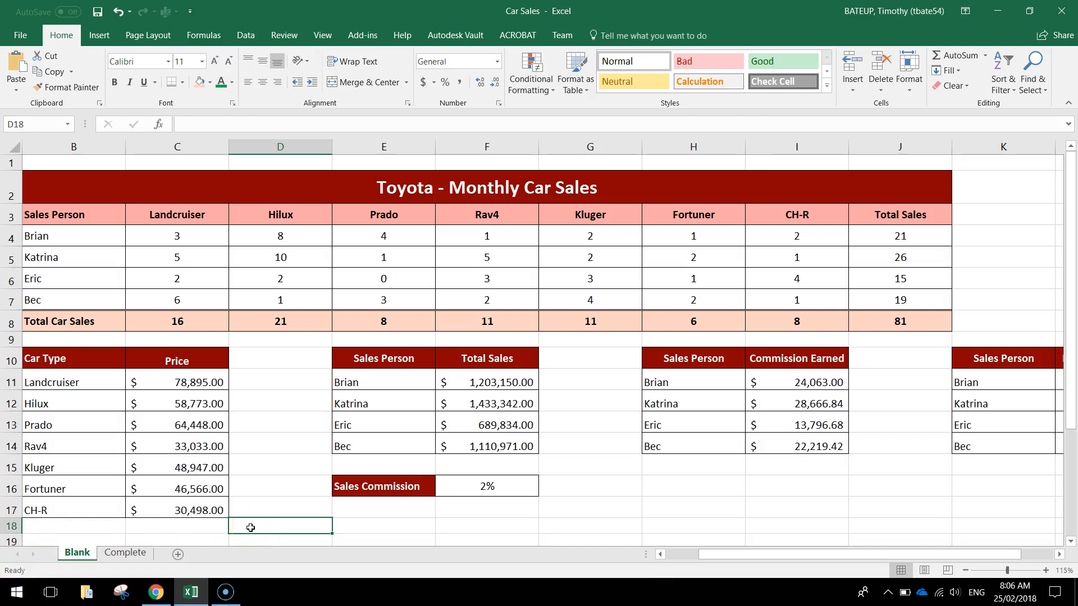
pyautogui.scroll(-2, 251, 528)
pyautogui.click(59, 484)
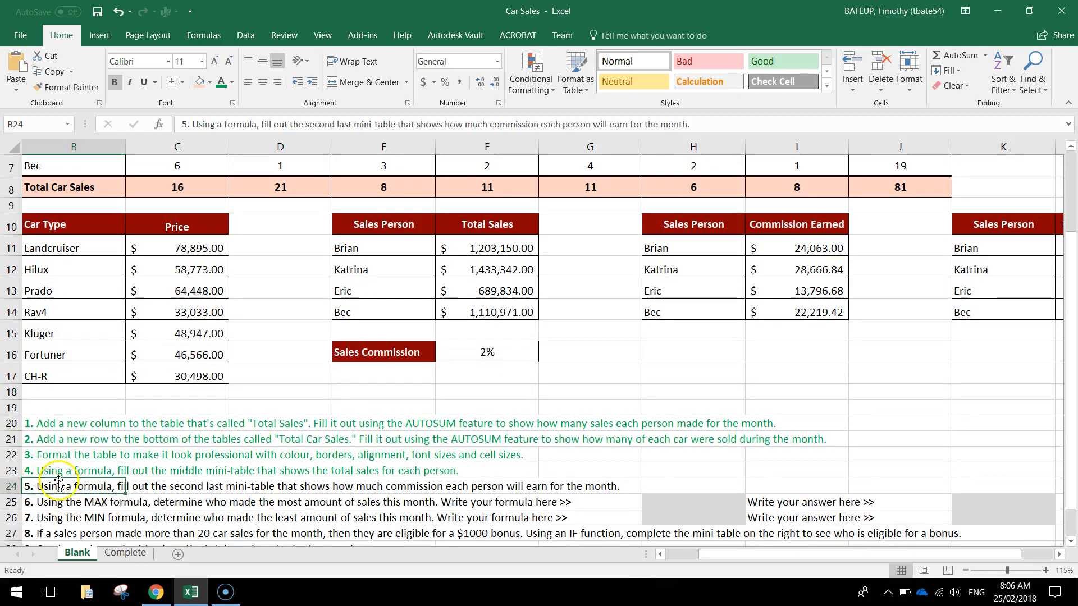
pyautogui.click(221, 82)
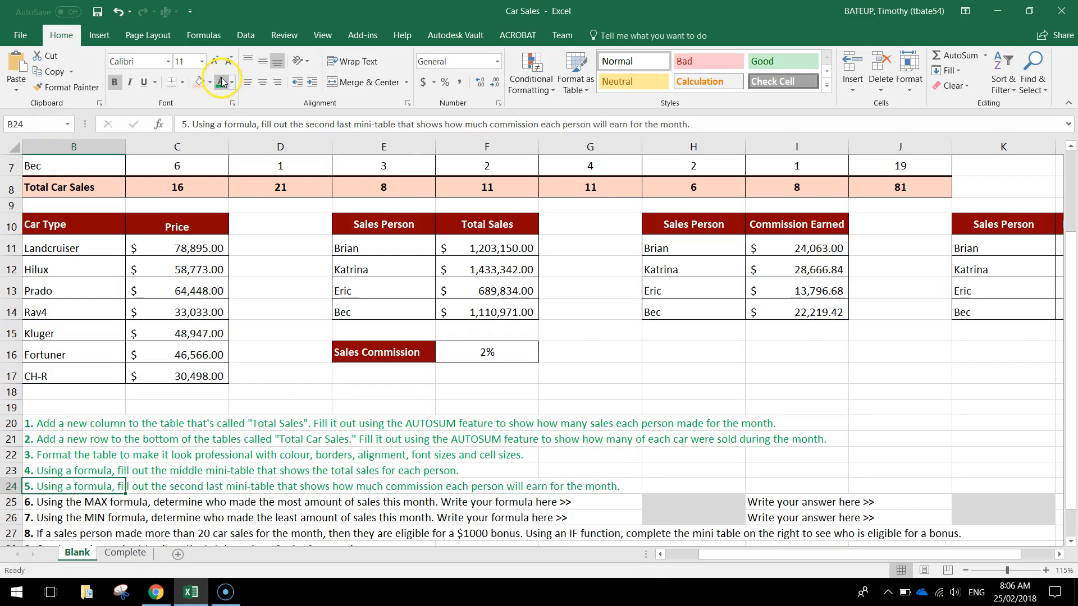
# - Examine instruction 6 in B25, its formula and answer cells H25 and K25, and the salespeople's Total Sales range J4:J7
pyautogui.click(56, 506)
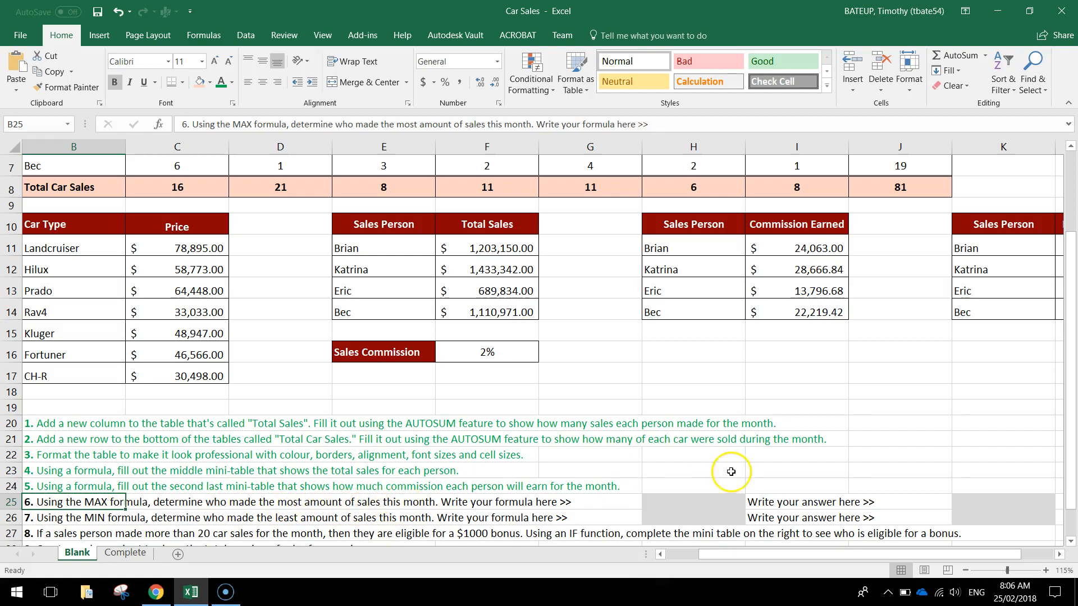
pyautogui.click(702, 507)
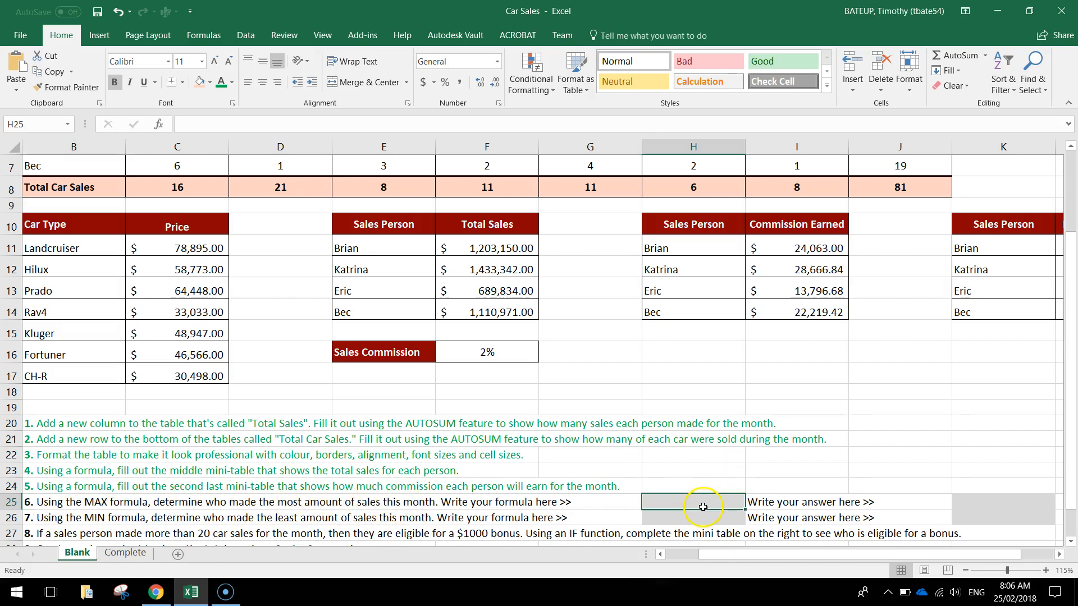
pyautogui.click(985, 502)
pyautogui.scroll(2, 594, 399)
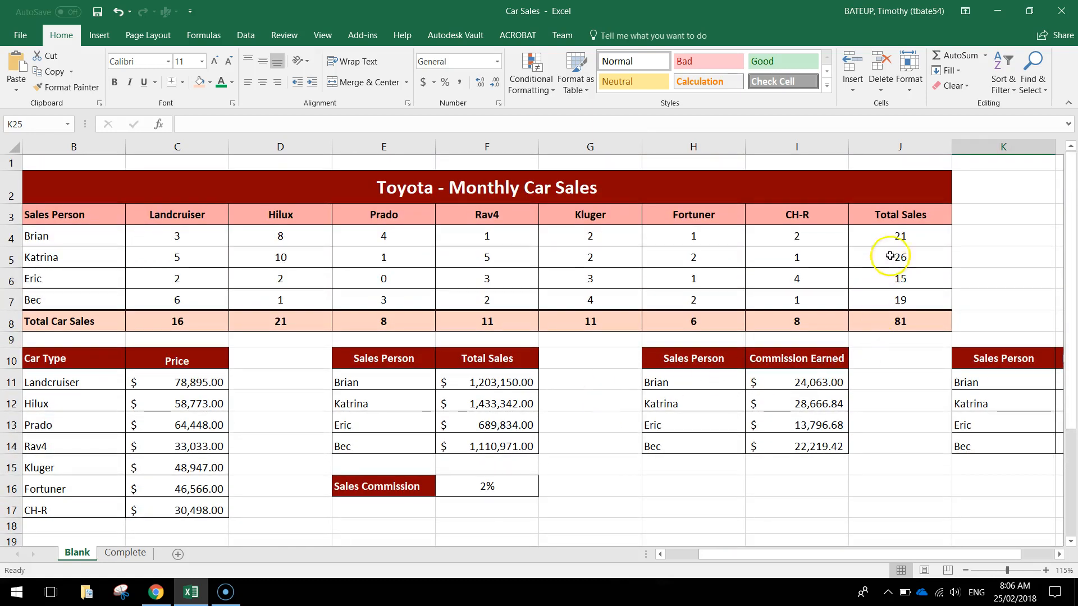
pyautogui.click(894, 236)
pyautogui.moveTo(894, 237); pyautogui.dragTo(895, 303)
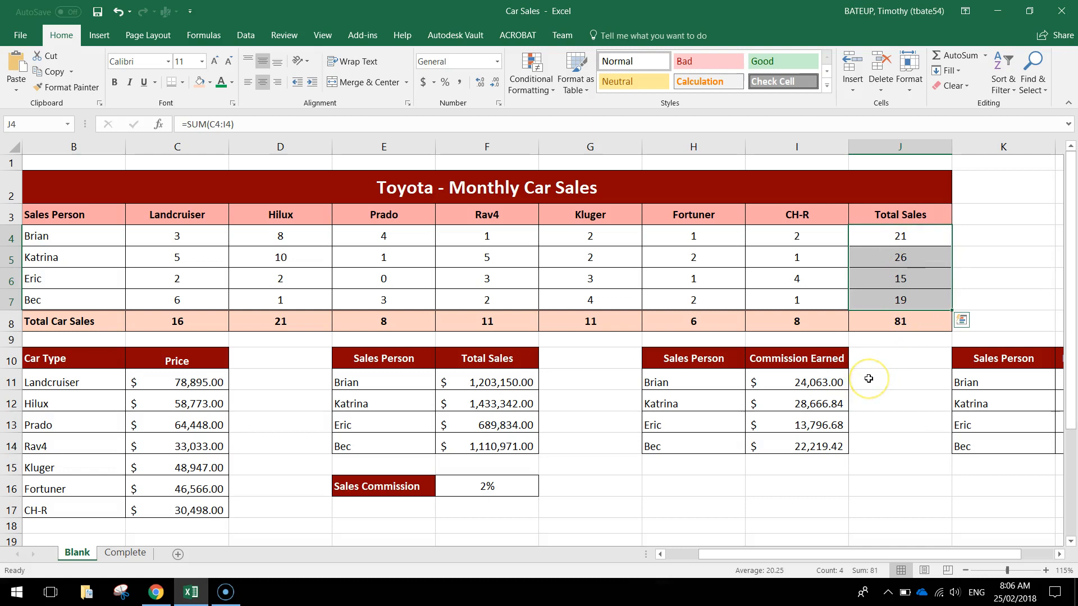
pyautogui.scroll(-2, 868, 379)
pyautogui.keyDown('ctrl'); pyautogui.scroll(-1, 861, 379); pyautogui.keyUp('ctrl')
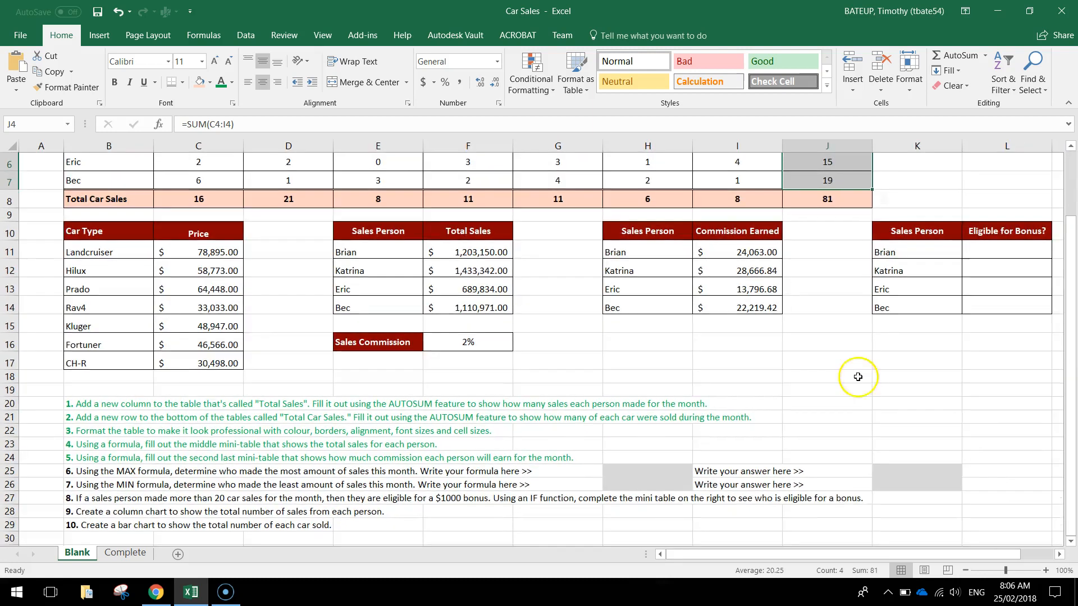
# - Find the highest total sales in H25 with the formula =MAX(J4:J7)
pyautogui.click(647, 470)
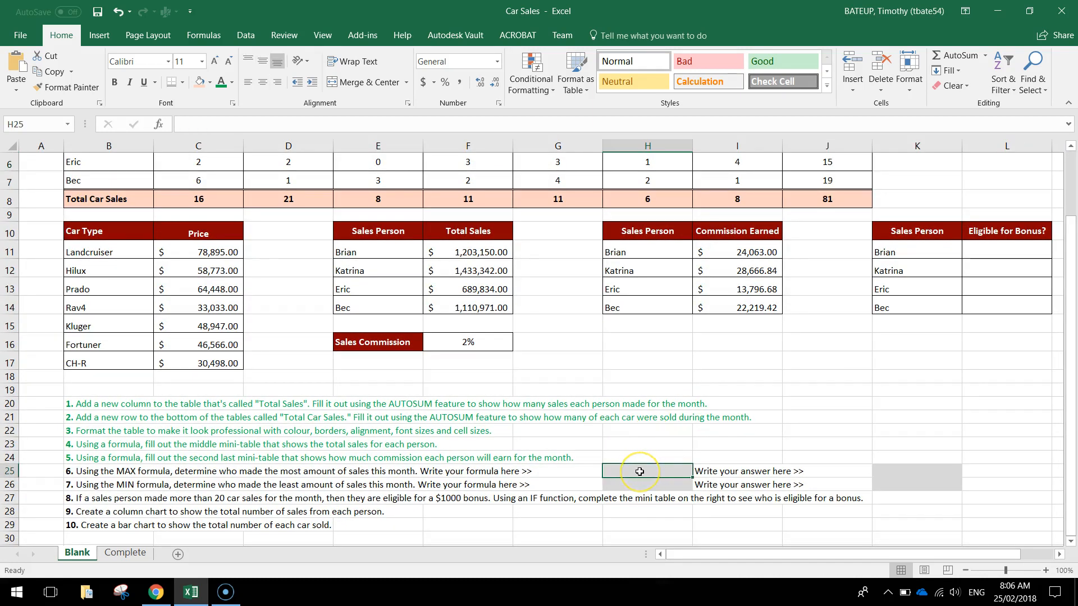
pyautogui.write('=max(')
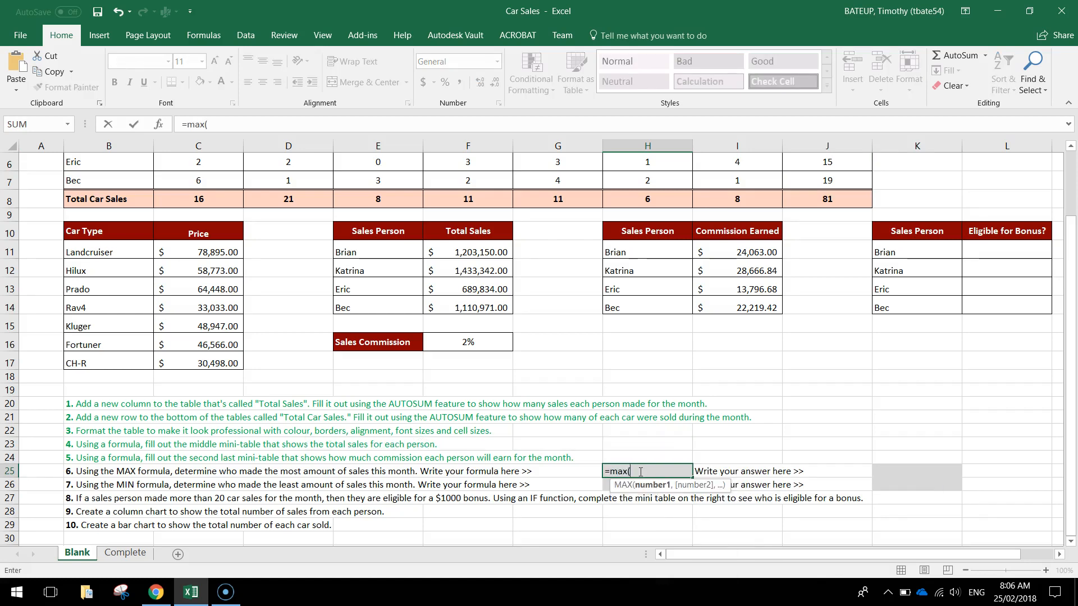
pyautogui.scroll(2, 664, 451)
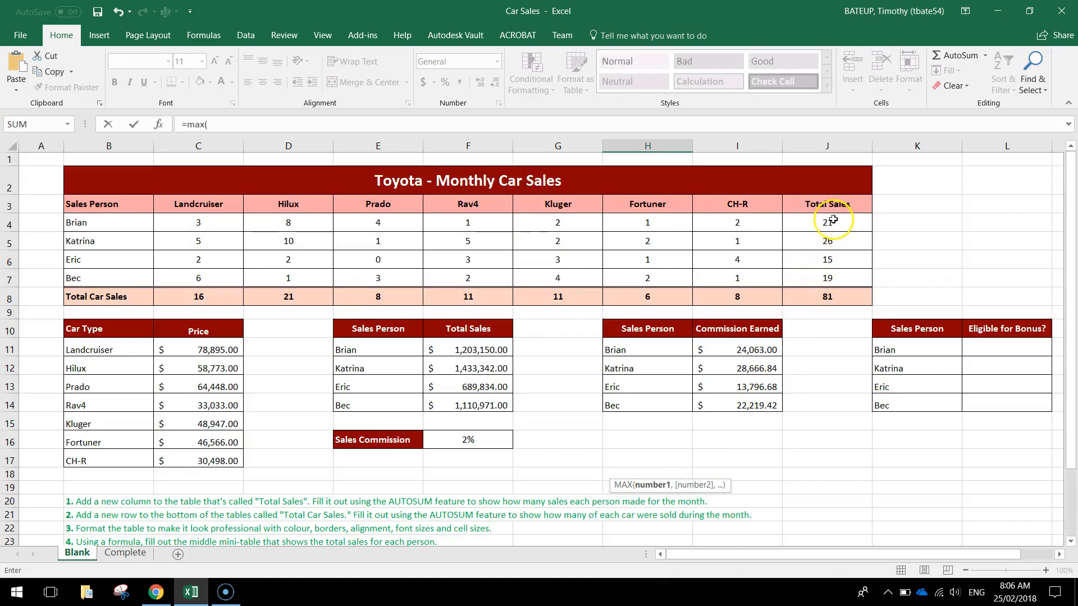
pyautogui.moveTo(830, 220); pyautogui.dragTo(840, 276)
pyautogui.scroll(-1, 760, 355)
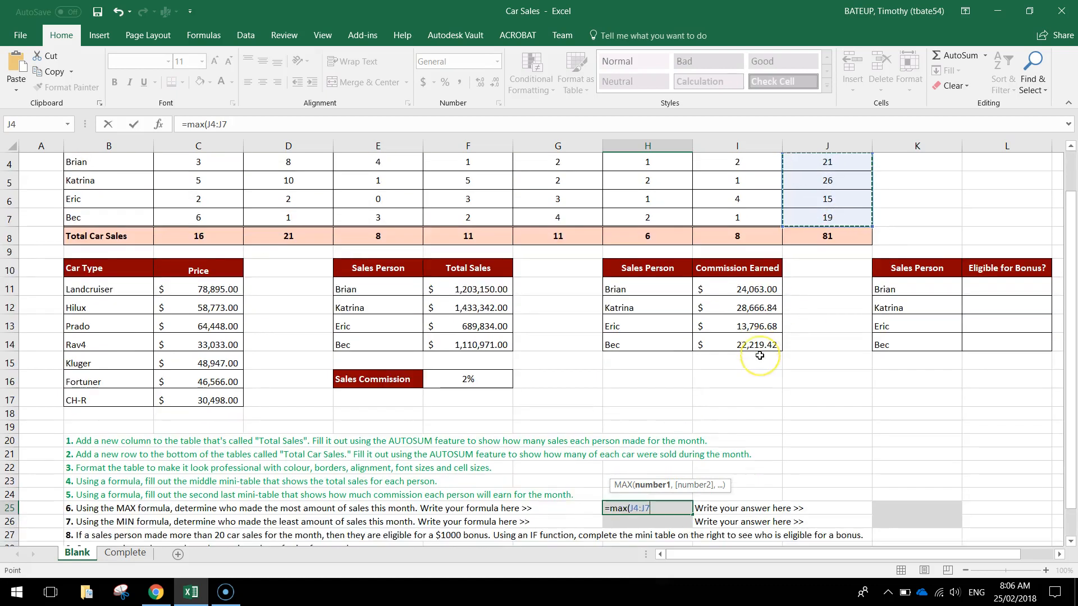
pyautogui.write(')')
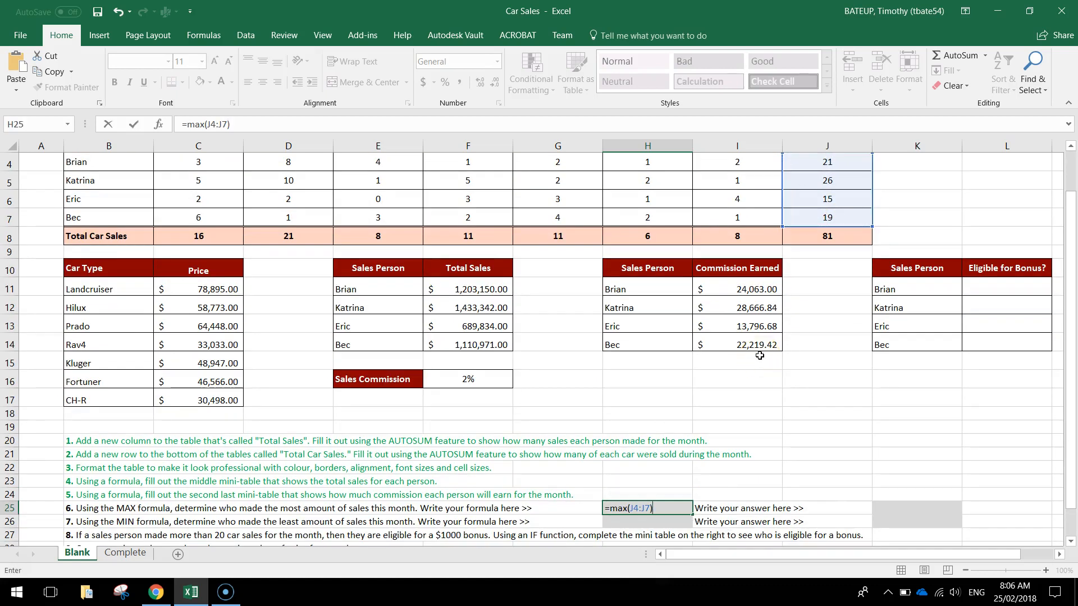
pyautogui.press('Return')
# - Match the MAX result to its row in the monthly sales table and enter that salesperson's first name in answer cell K25
pyautogui.click(686, 507)
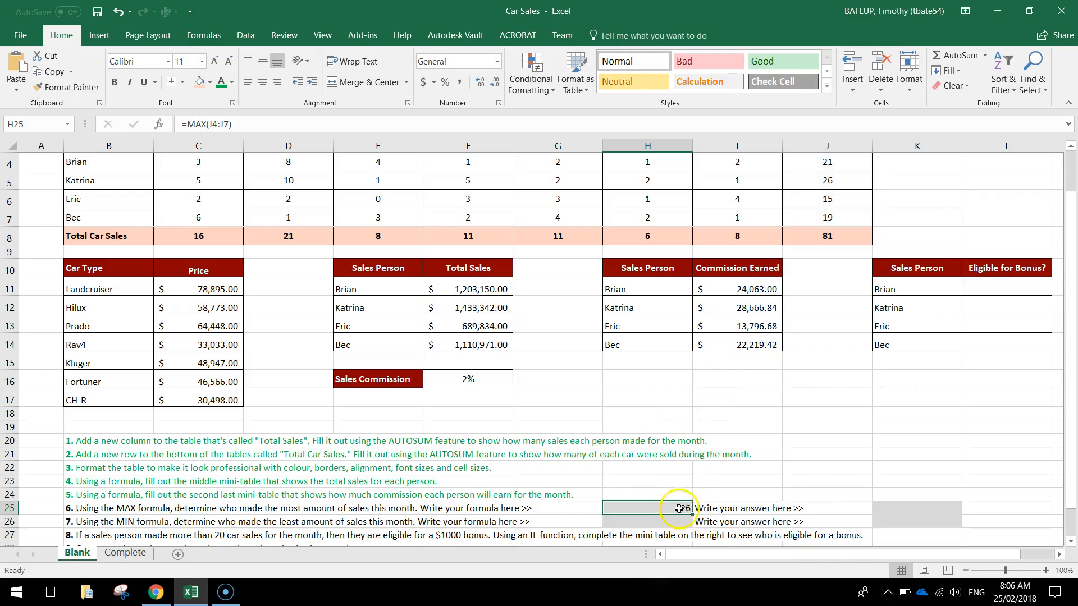
pyautogui.scroll(1, 776, 479)
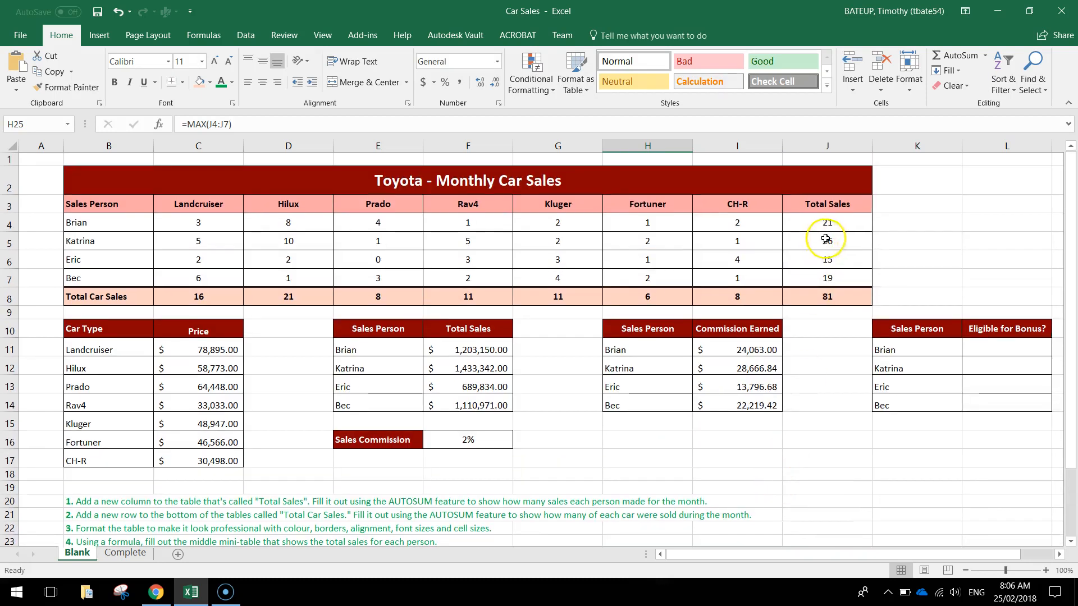
pyautogui.moveTo(845, 222); pyautogui.dragTo(133, 243)
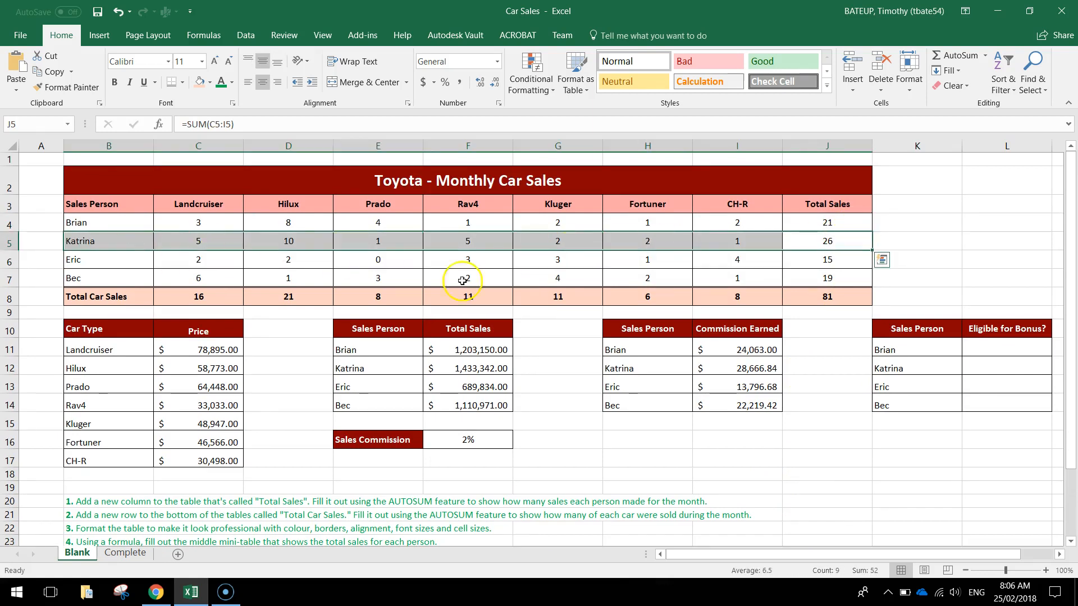
pyautogui.scroll(-2, 742, 465)
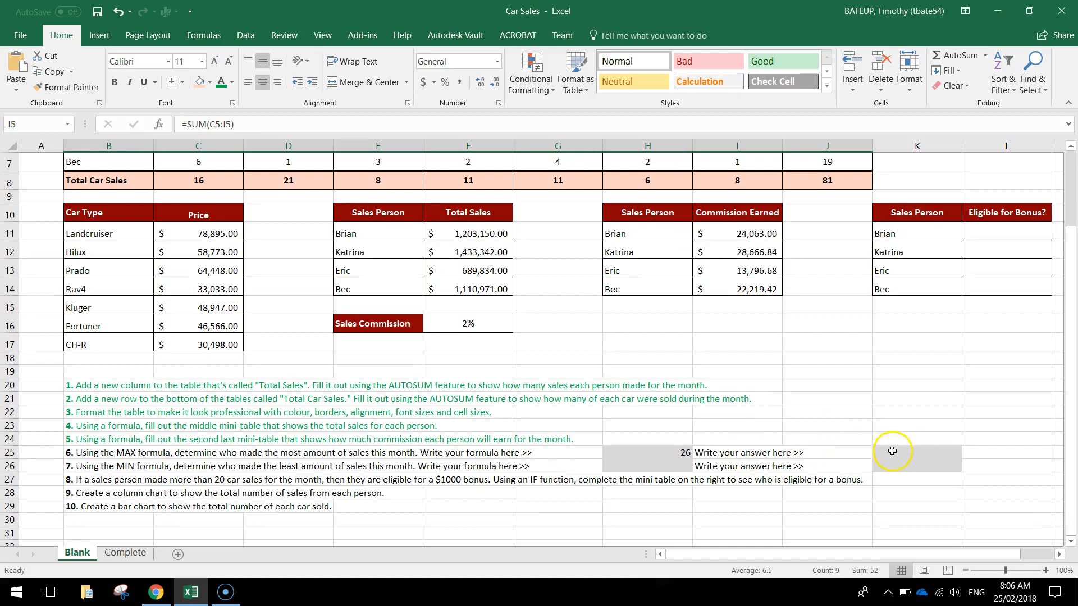
pyautogui.click(919, 447)
pyautogui.write('Kat')
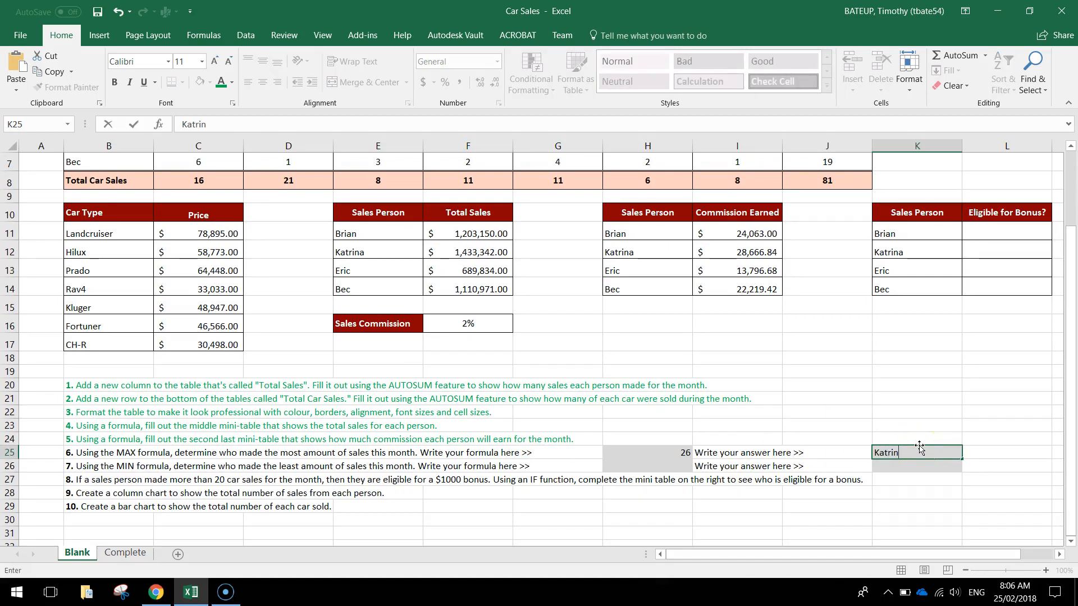
pyautogui.write('rina')
# - Mark instruction 6 in B25 as completed by colouring its text green
pyautogui.click(92, 467)
pyautogui.click(89, 452)
pyautogui.click(221, 82)
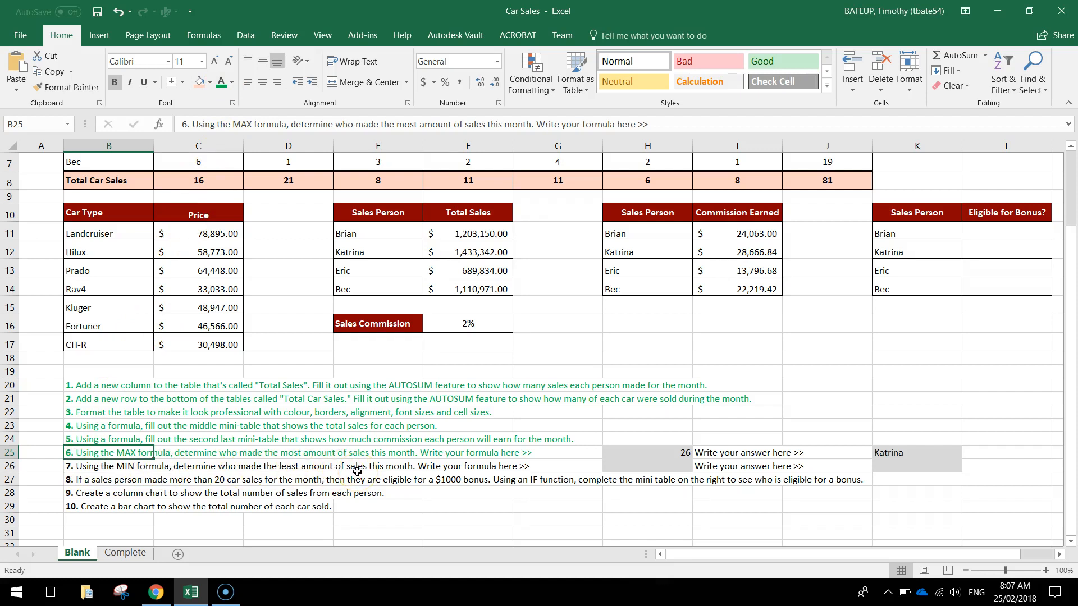
# - Find the lowest total sales in H26 with the formula =MIN(J4:J7)
pyautogui.click(678, 467)
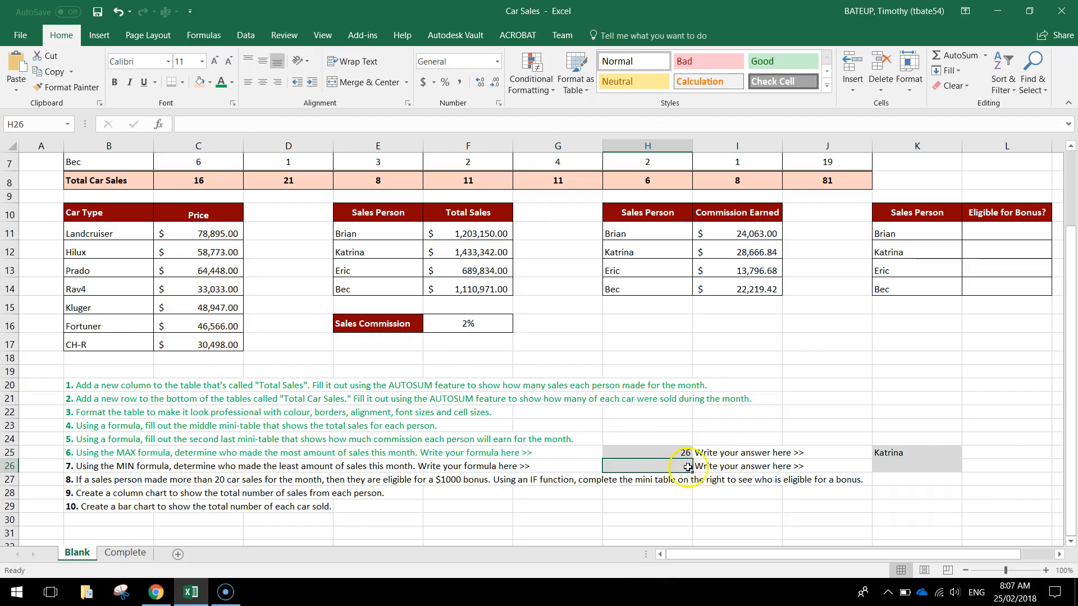
pyautogui.write('=mi')
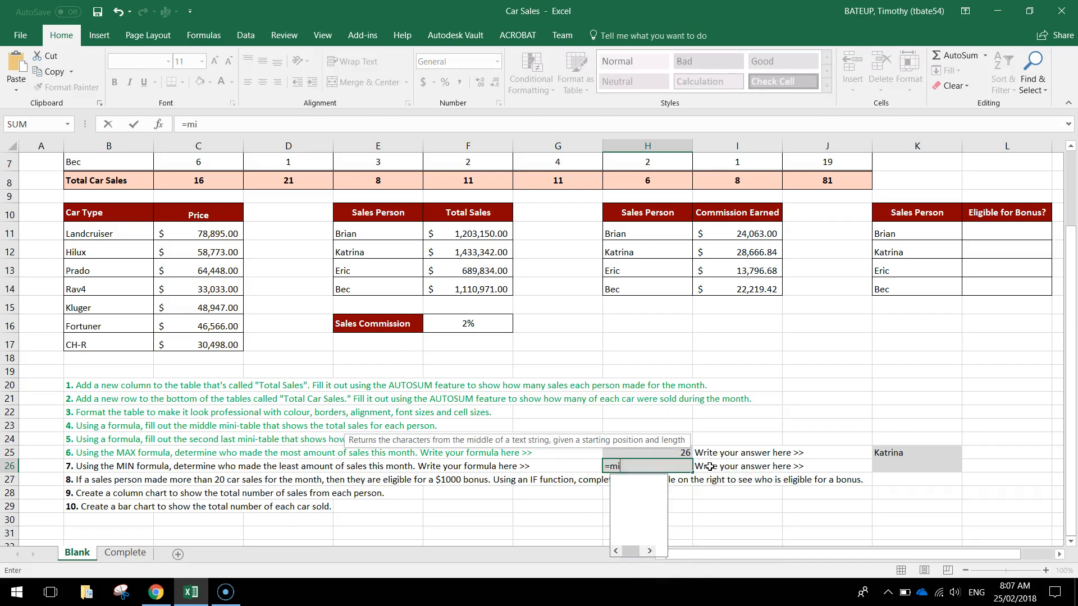
pyautogui.write('n(')
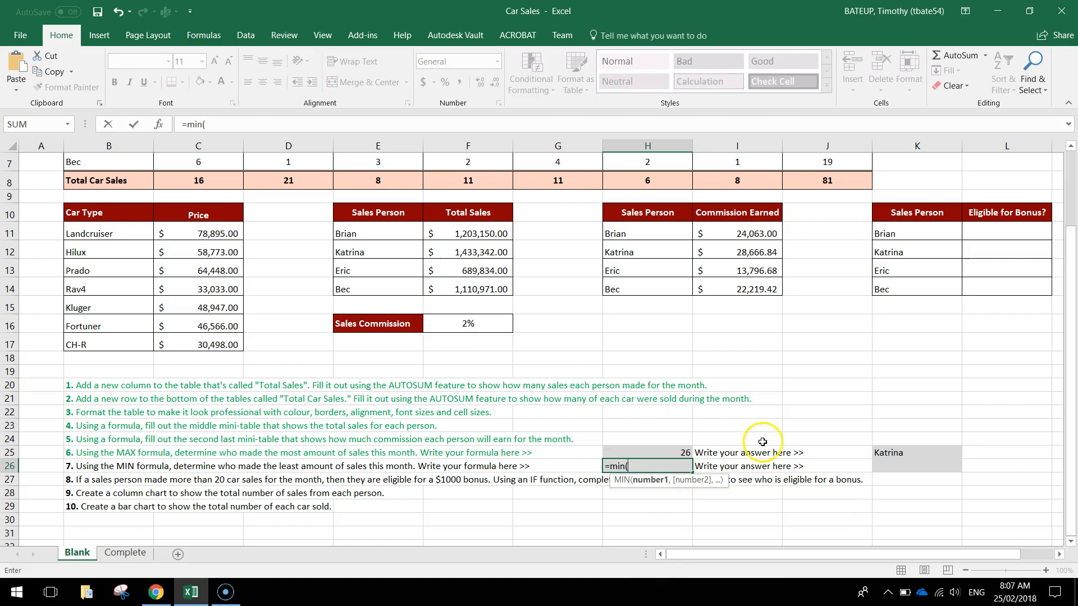
pyautogui.scroll(2, 803, 429)
pyautogui.moveTo(820, 223); pyautogui.dragTo(824, 277)
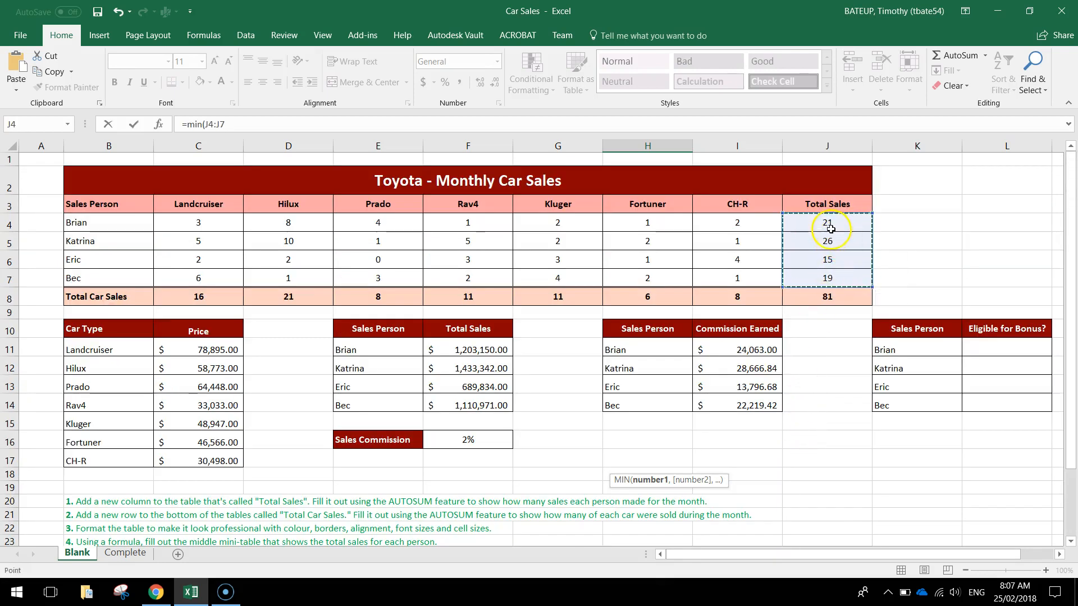
pyautogui.scroll(-2, 802, 356)
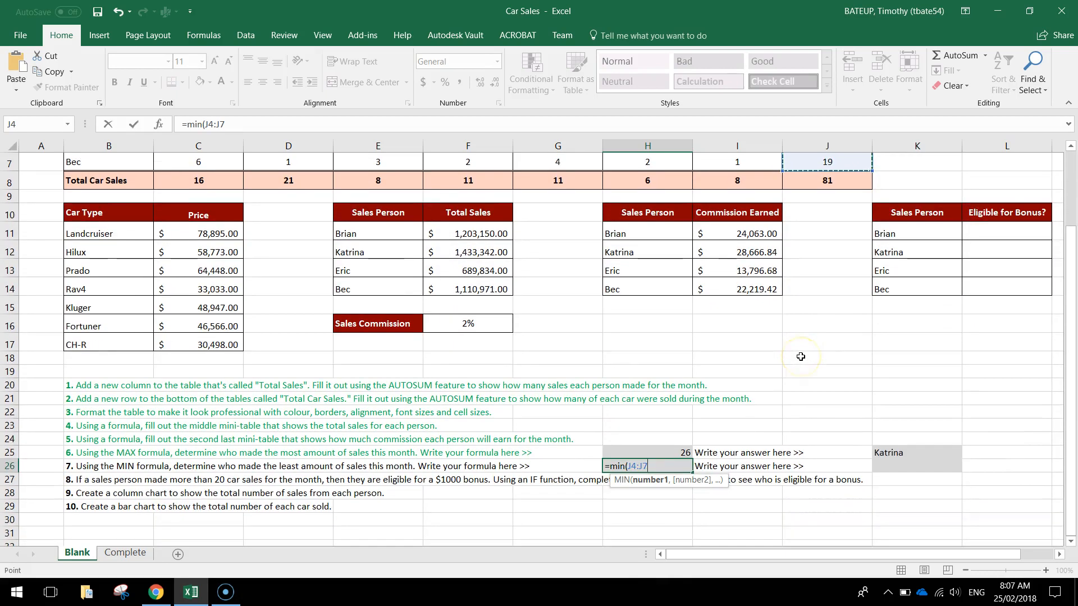
pyautogui.write(')')
pyautogui.press('Return')
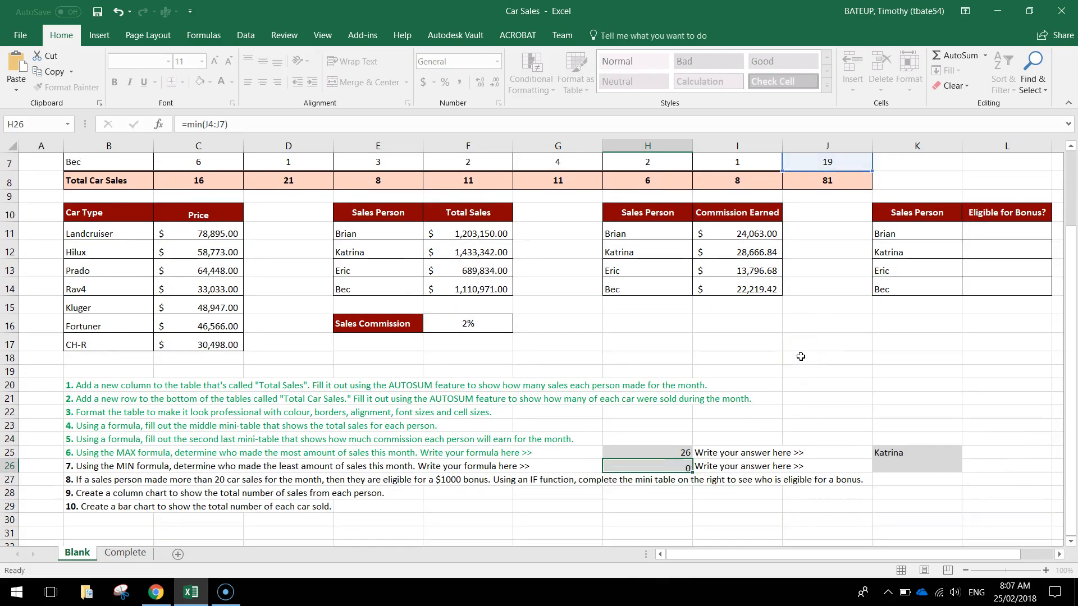
# - Match the MIN result in H26 to its row in the monthly sales table and enter that salesperson's first name in answer cell K26
pyautogui.click(677, 466)
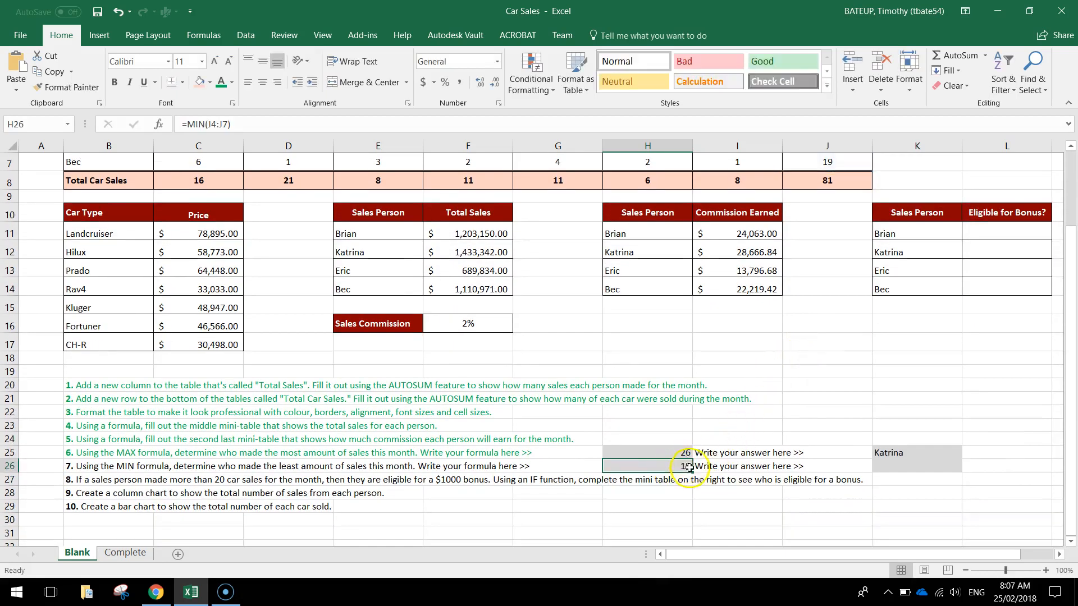
pyautogui.scroll(1, 749, 484)
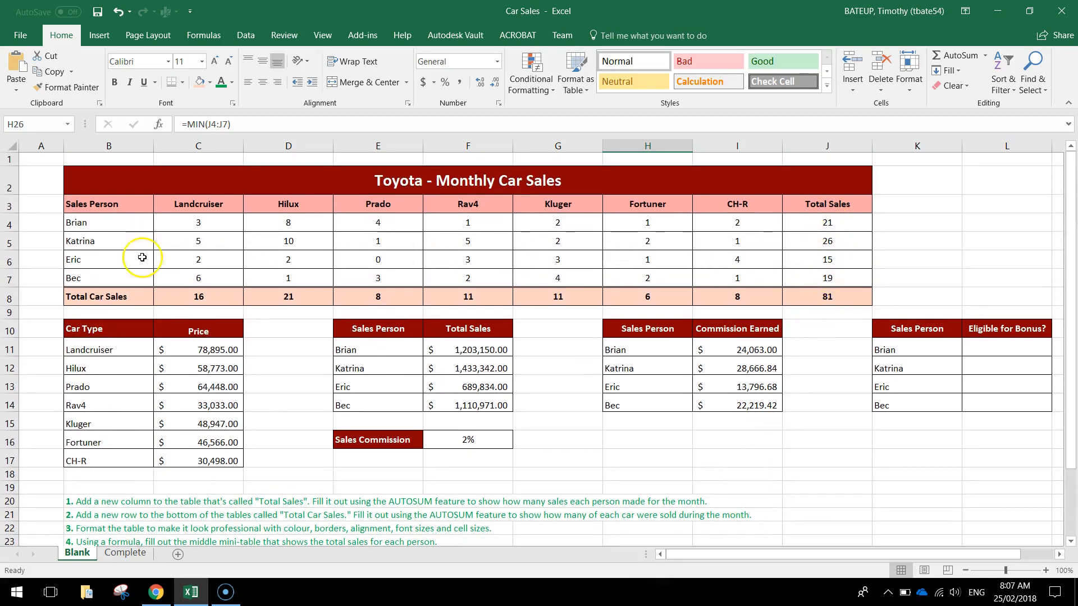
pyautogui.scroll(-2, 887, 505)
pyautogui.click(892, 466)
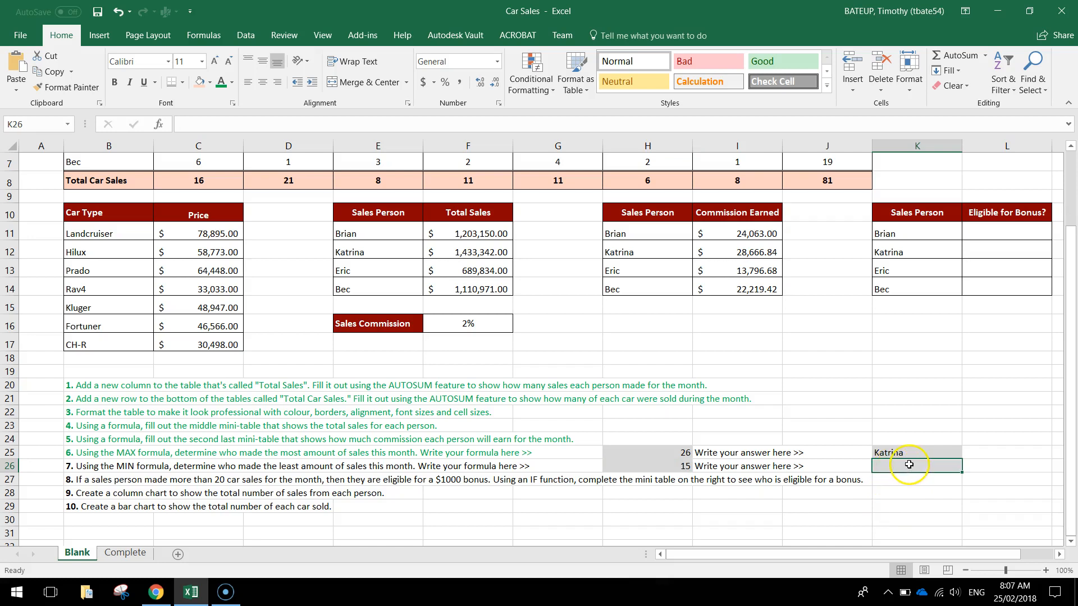
pyautogui.write('Eri')
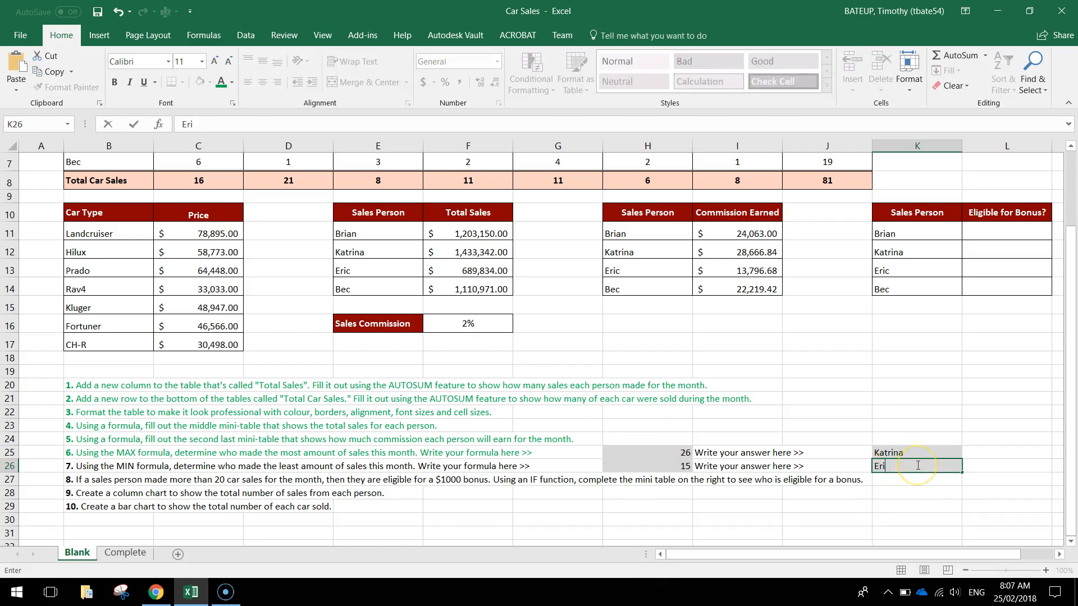
pyautogui.write('vc')
pyautogui.click(915, 493)
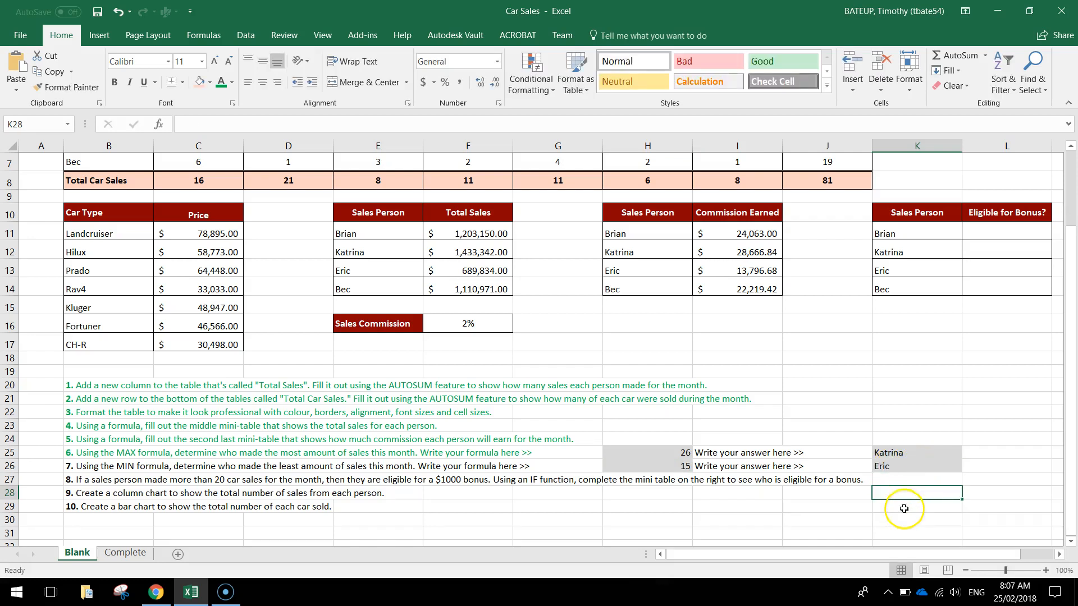
# - Mark instruction 7 in B26 as completed by colouring its text green
pyautogui.click(74, 466)
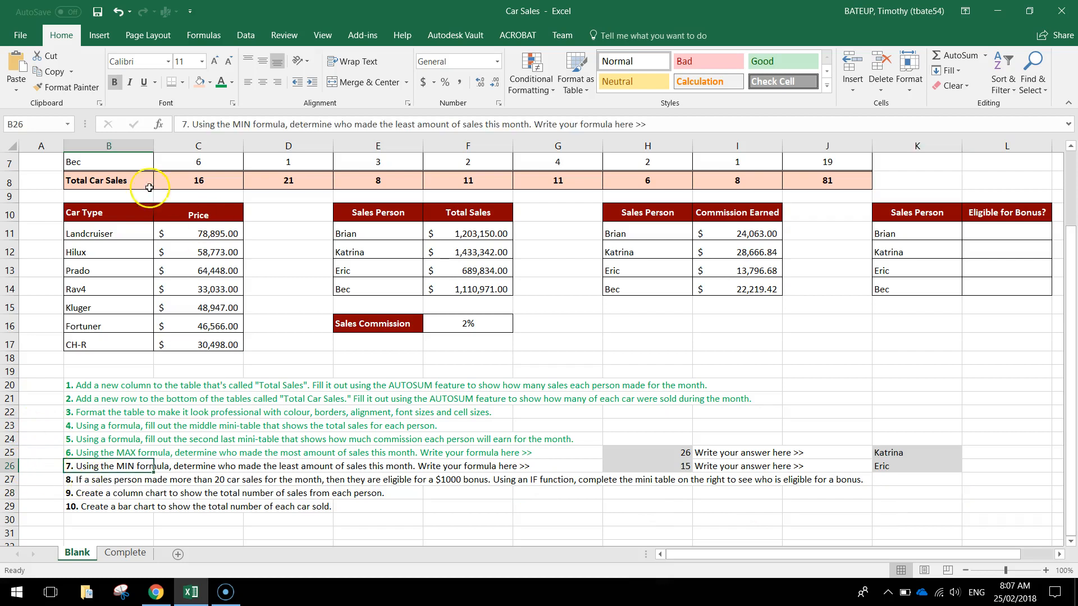
pyautogui.click(226, 87)
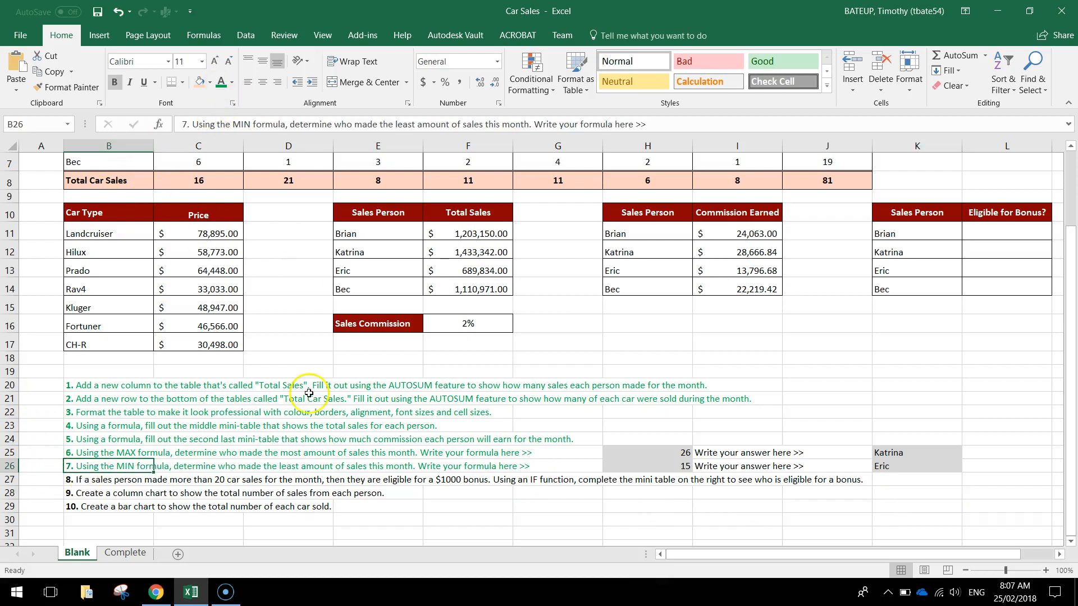
pyautogui.click(155, 509)
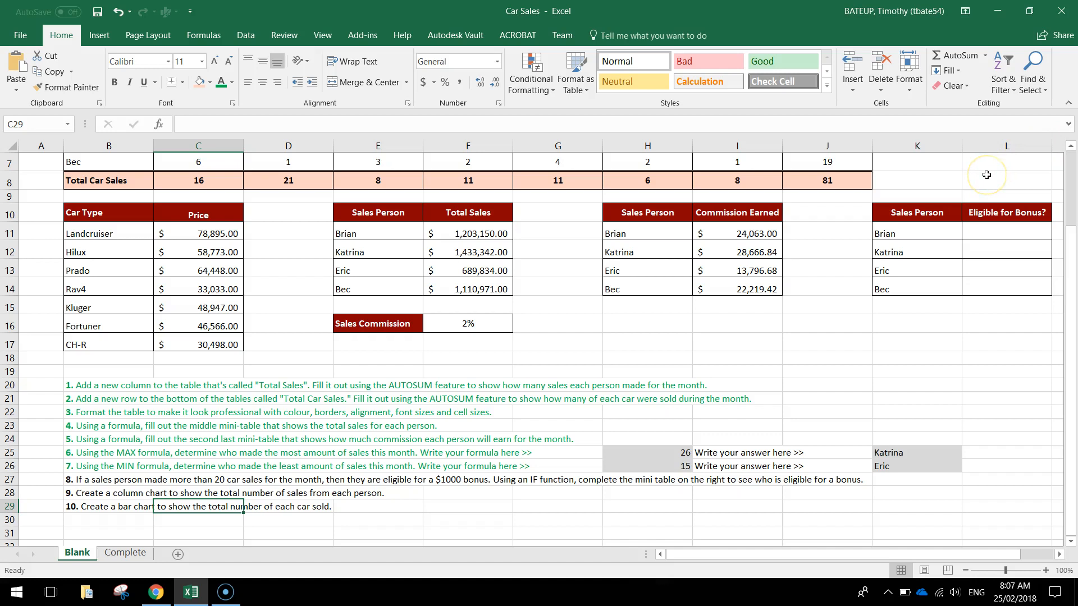
# - Fill the first bonus eligibility cell, L11, with the formula =IF(J4>20,"Yes","No")
pyautogui.scroll(2, 986, 177)
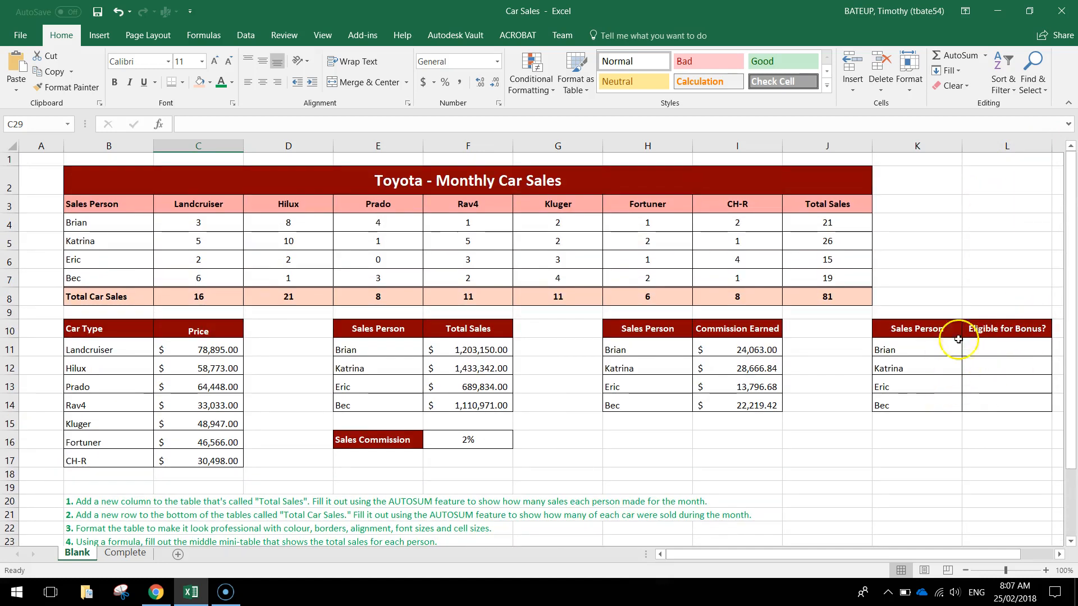
pyautogui.click(1003, 351)
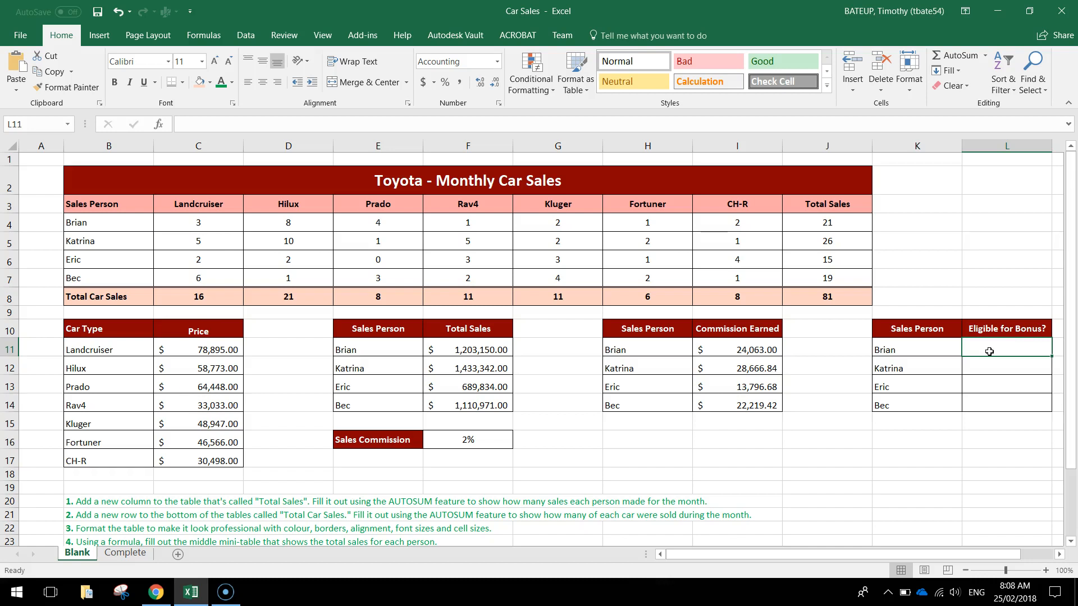
pyautogui.write('=if')
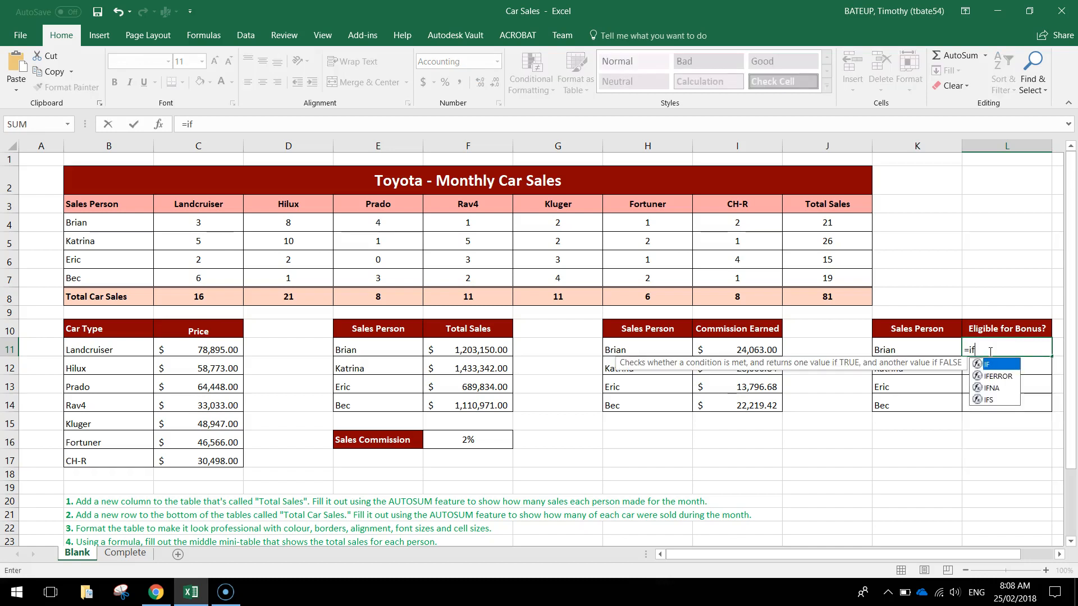
pyautogui.write('(')
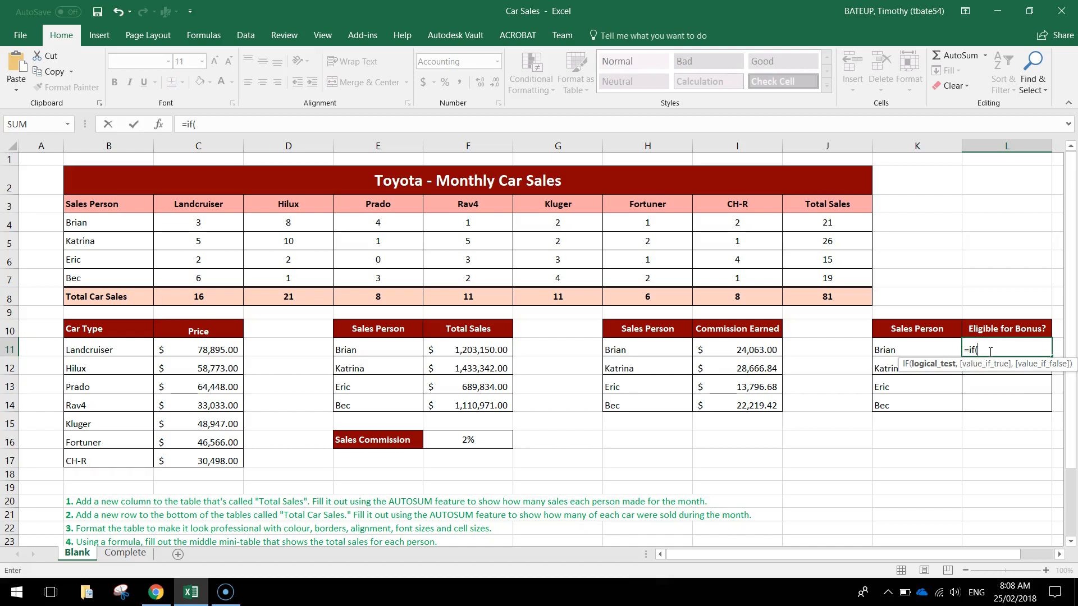
pyautogui.click(833, 228)
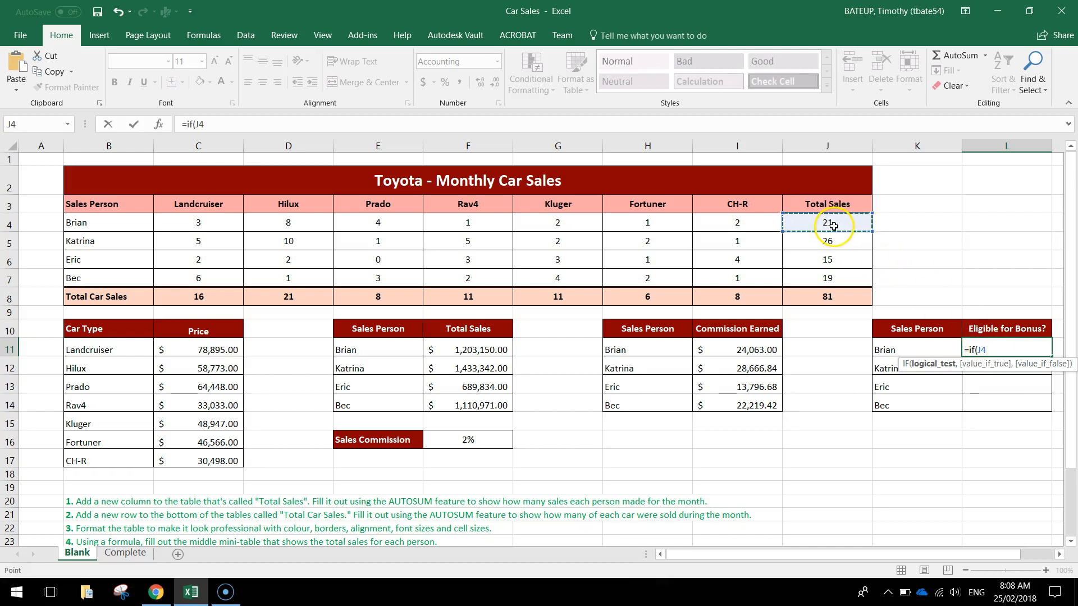
pyautogui.write('>20')
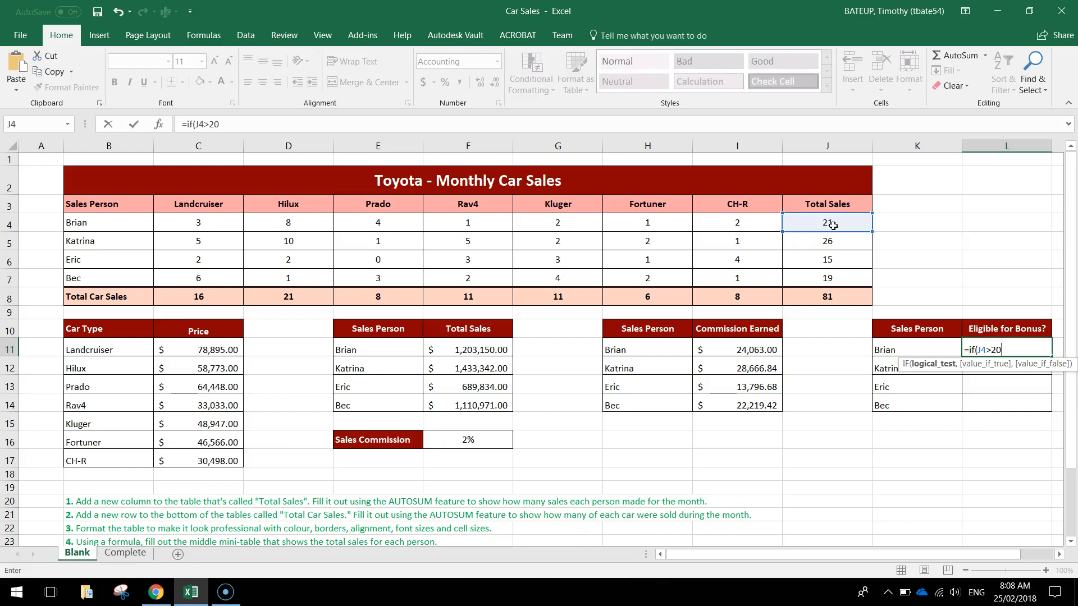
pyautogui.write(',')
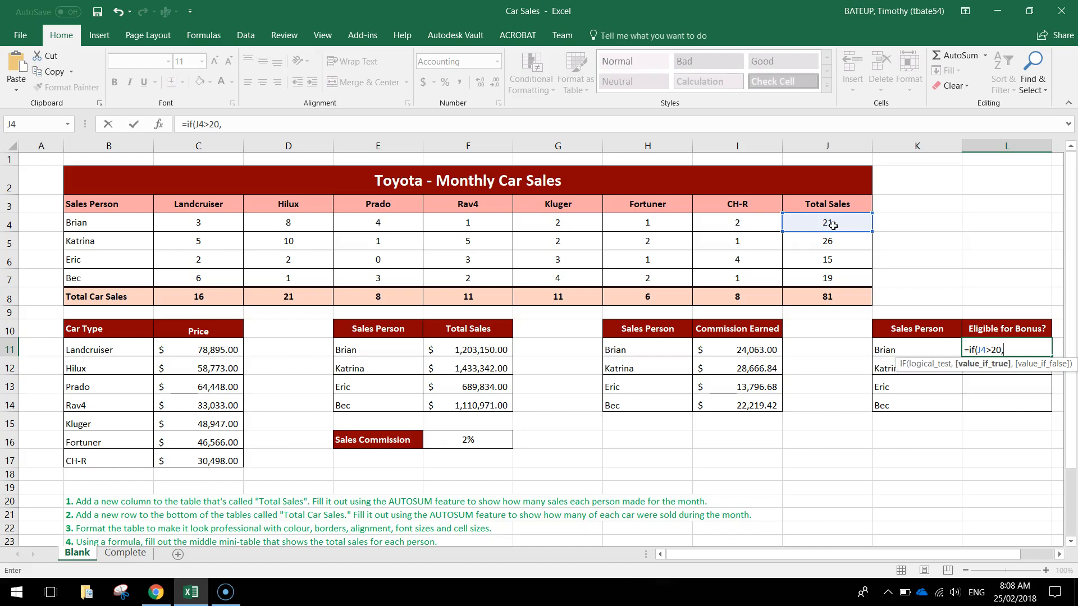
pyautogui.write('"Yes",')
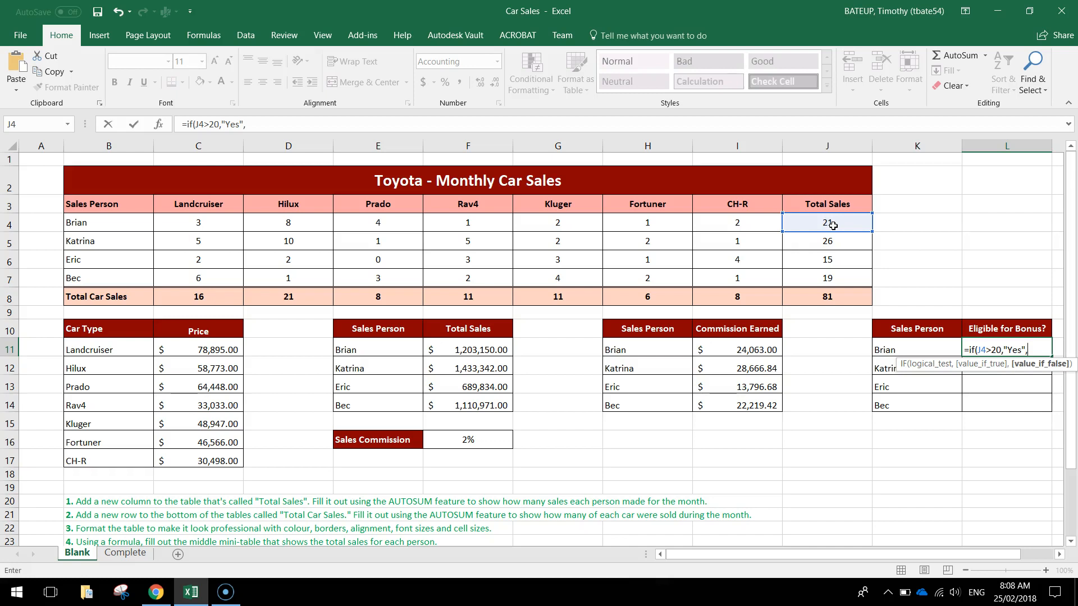
pyautogui.write('"No')
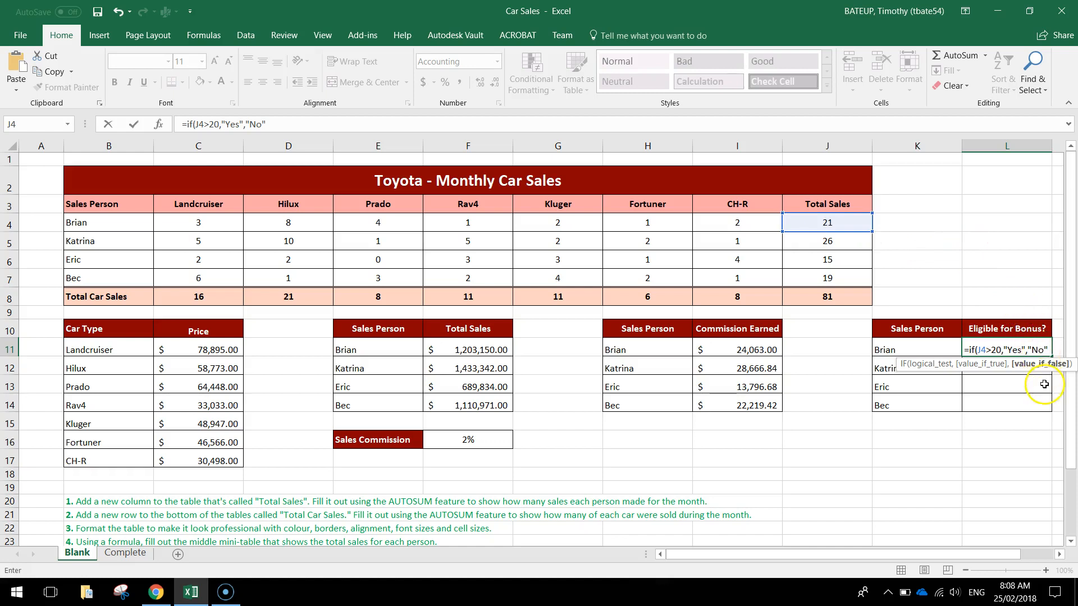
pyautogui.write('")')
pyautogui.press('Return')
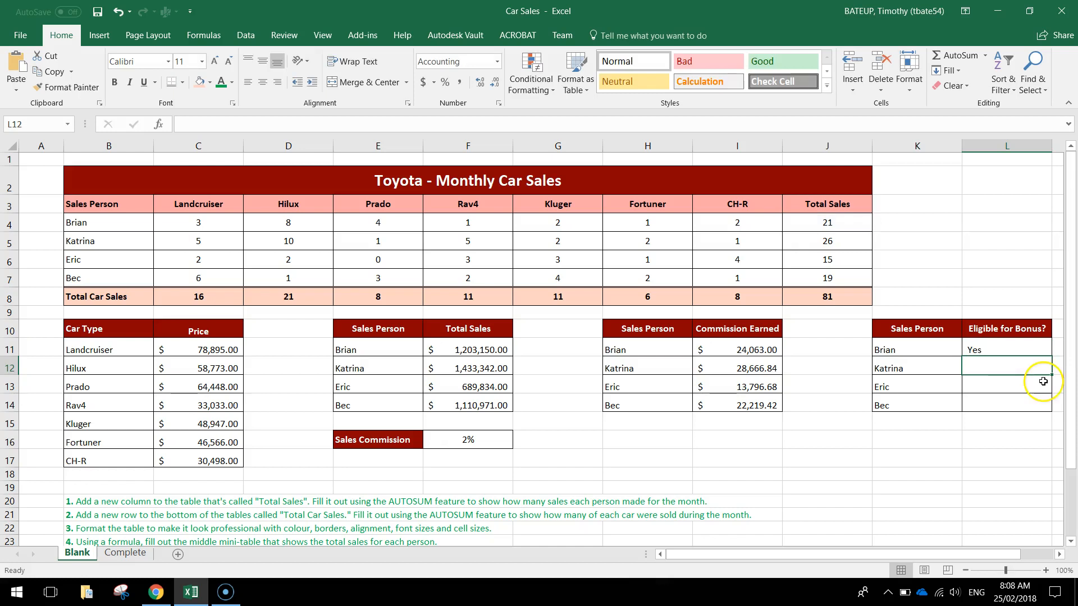
# - Enlarge the view of the bonus table and review the arguments of the IF formula in L11 without changing it
pyautogui.scroll(-1, 1030, 344)
pyautogui.scroll(3, 993, 338)
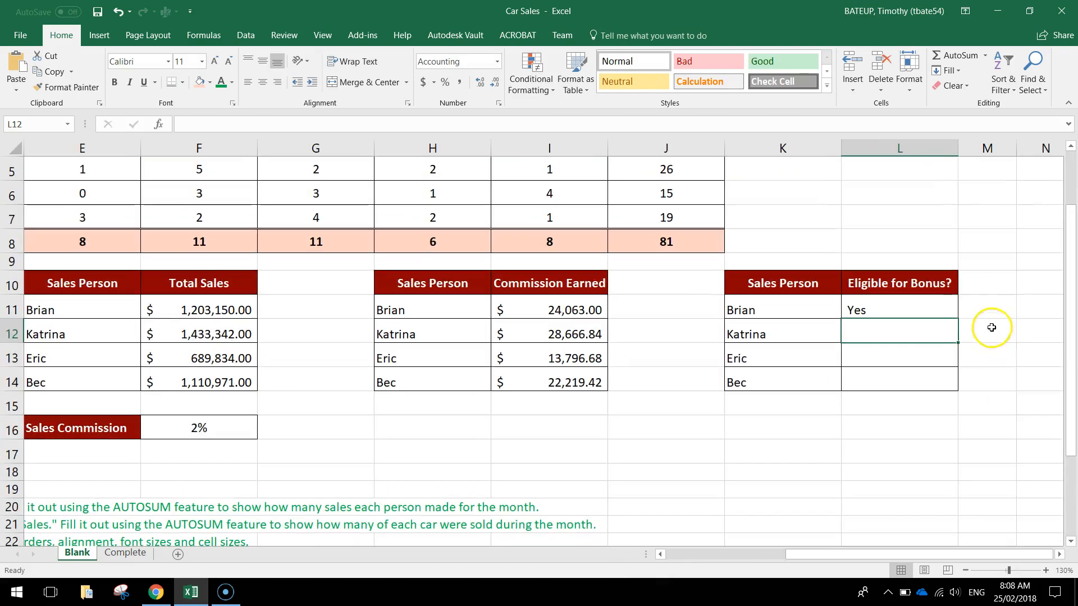
pyautogui.scroll(1, 957, 303)
pyautogui.doubleClick(892, 411)
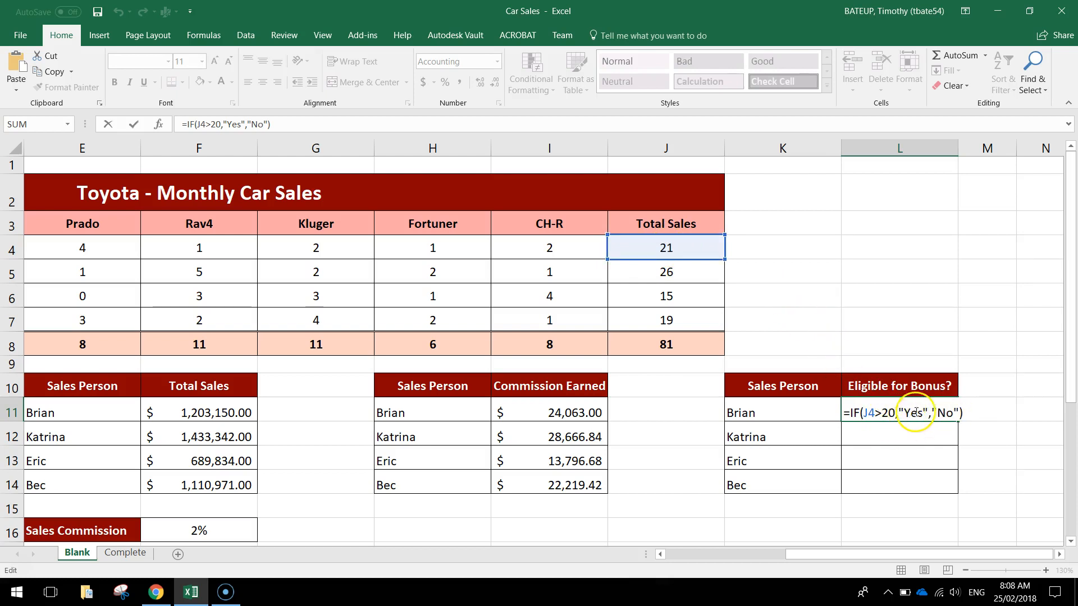
pyautogui.moveTo(863, 413); pyautogui.dragTo(960, 413)
pyautogui.click(947, 413)
pyautogui.press('Return')
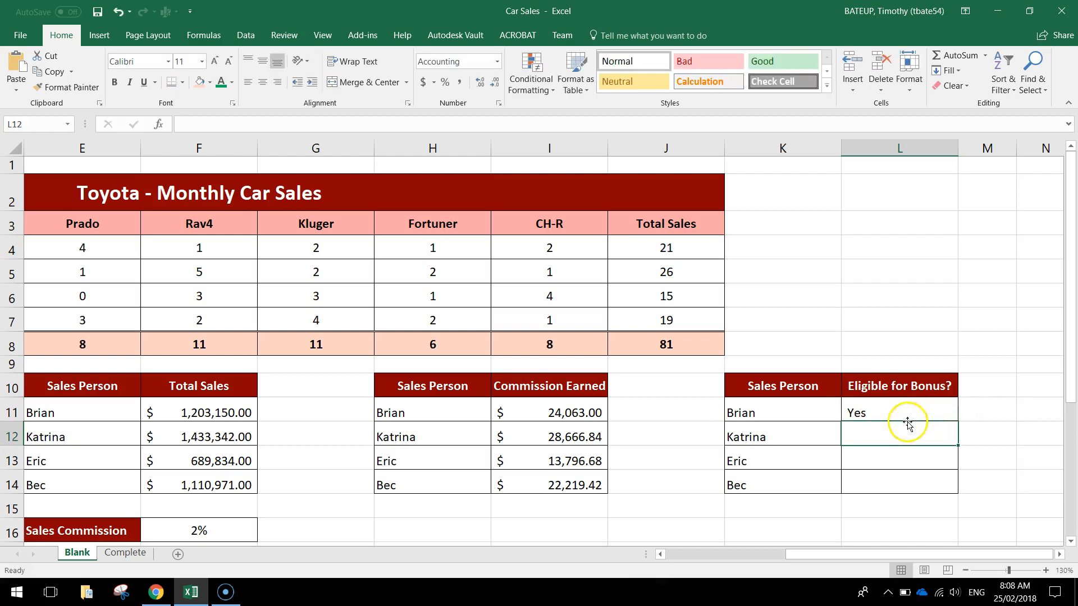
# - Fill the second bonus eligibility cell, L12, with the formula =IF(J5>20,"Yes","No") and check it against the totals in J4:J5
pyautogui.write('=')
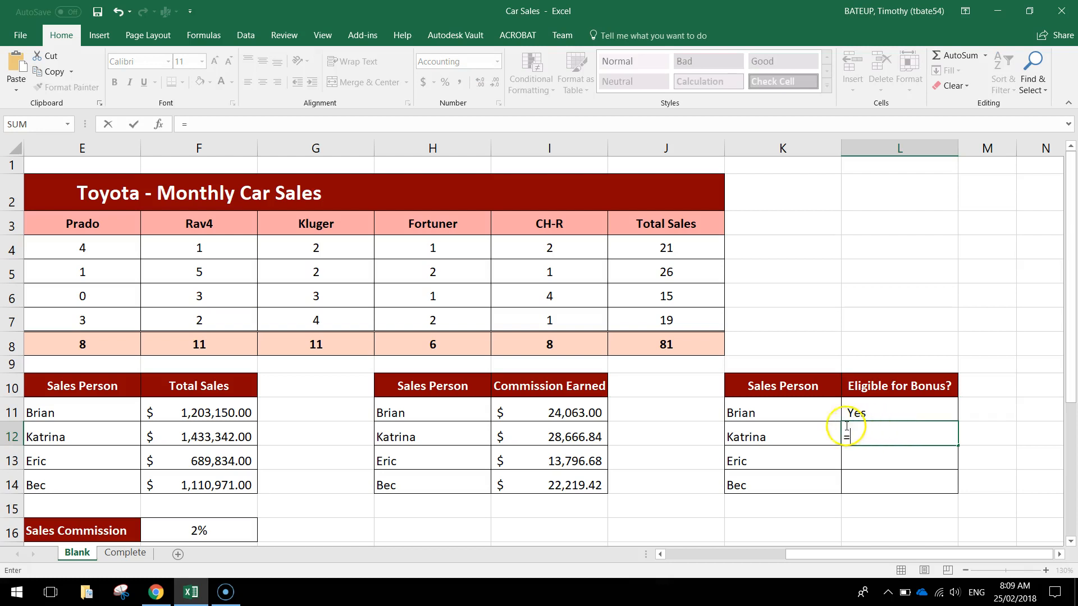
pyautogui.write('if')
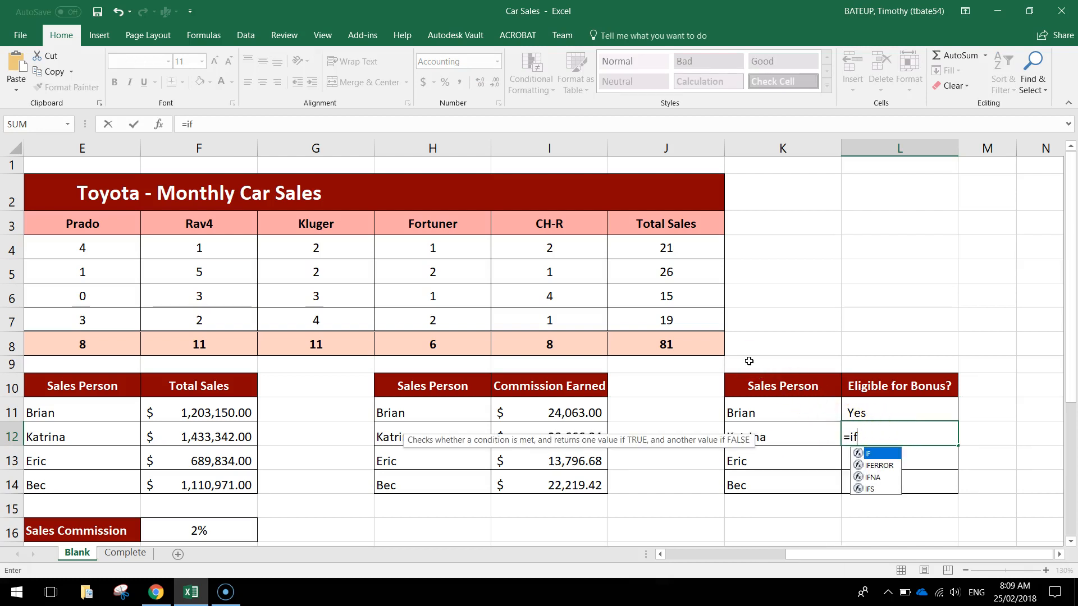
pyautogui.write('(')
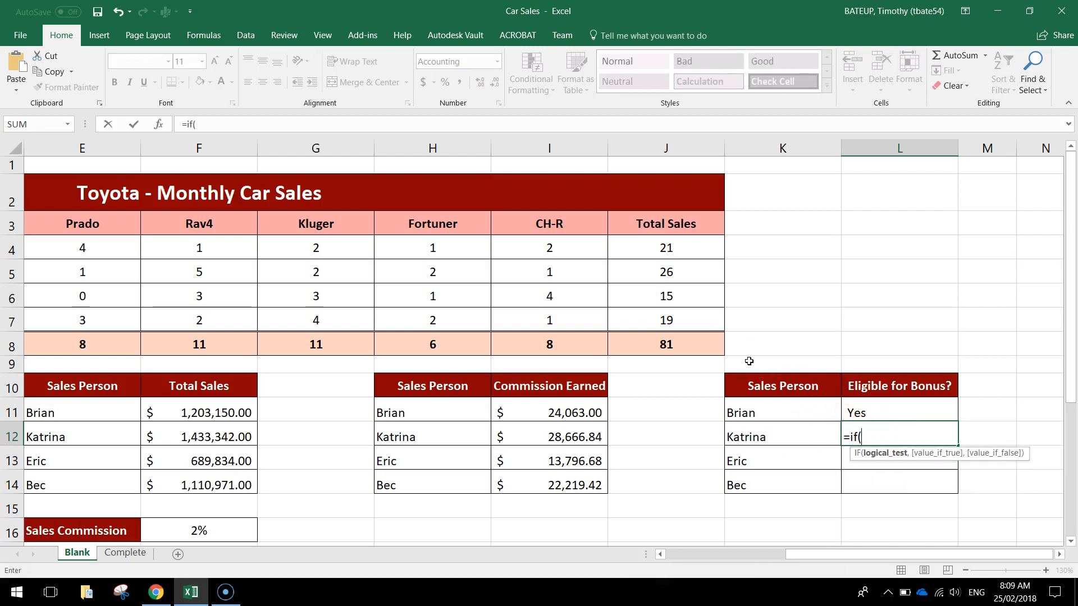
pyautogui.click(668, 271)
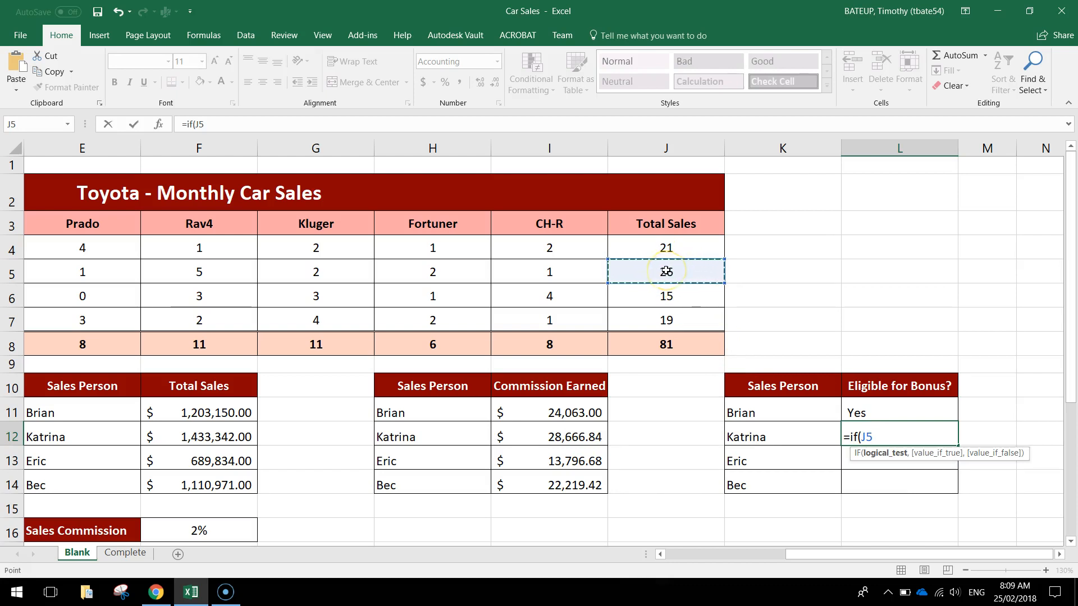
pyautogui.write('>20,"')
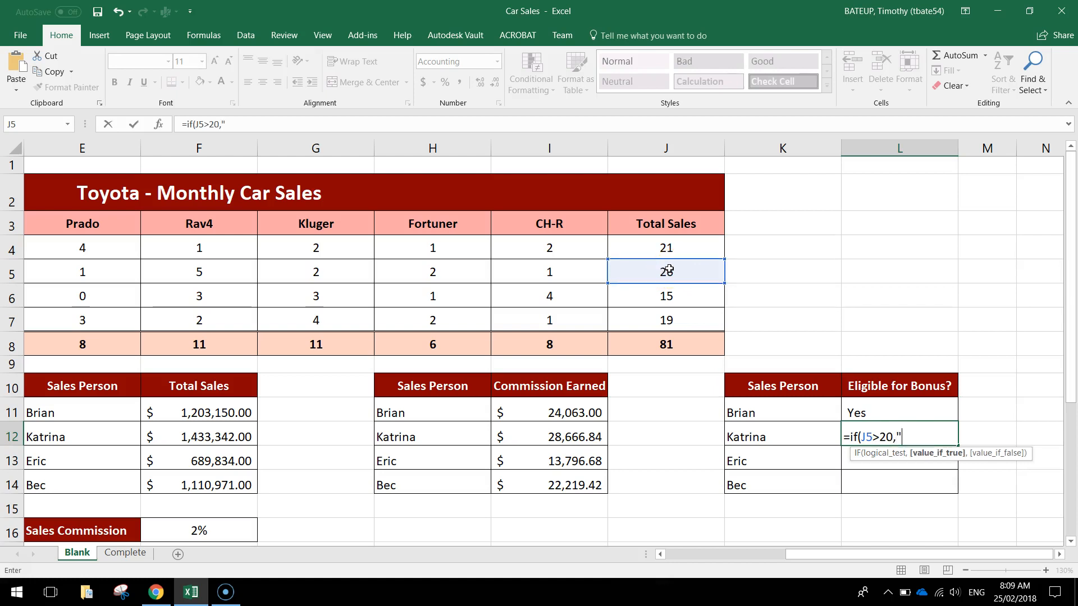
pyautogui.write('Yes"')
pyautogui.write(',"No')
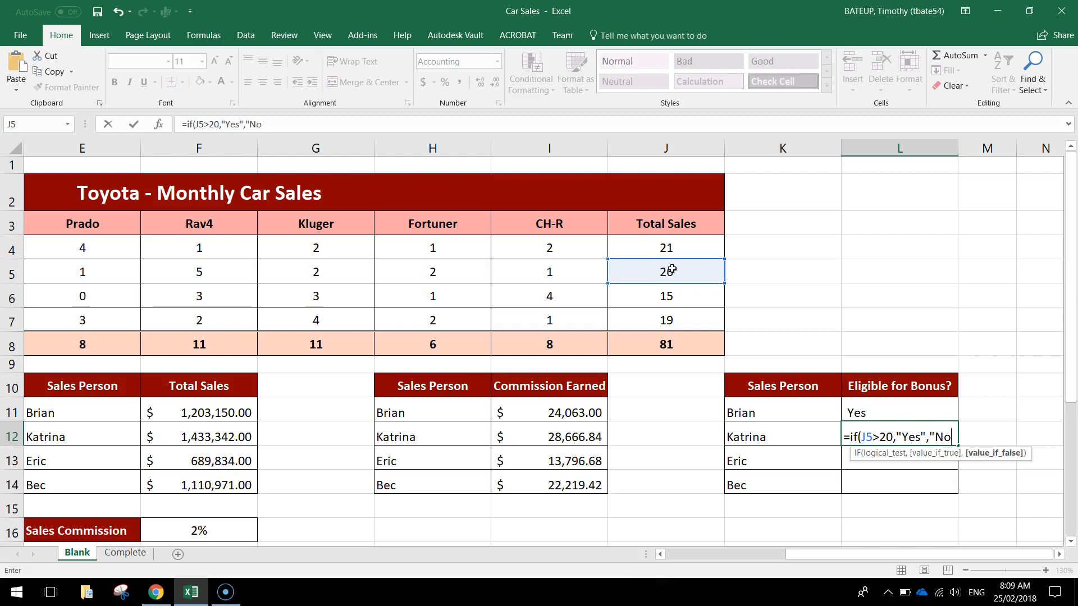
pyautogui.write('")')
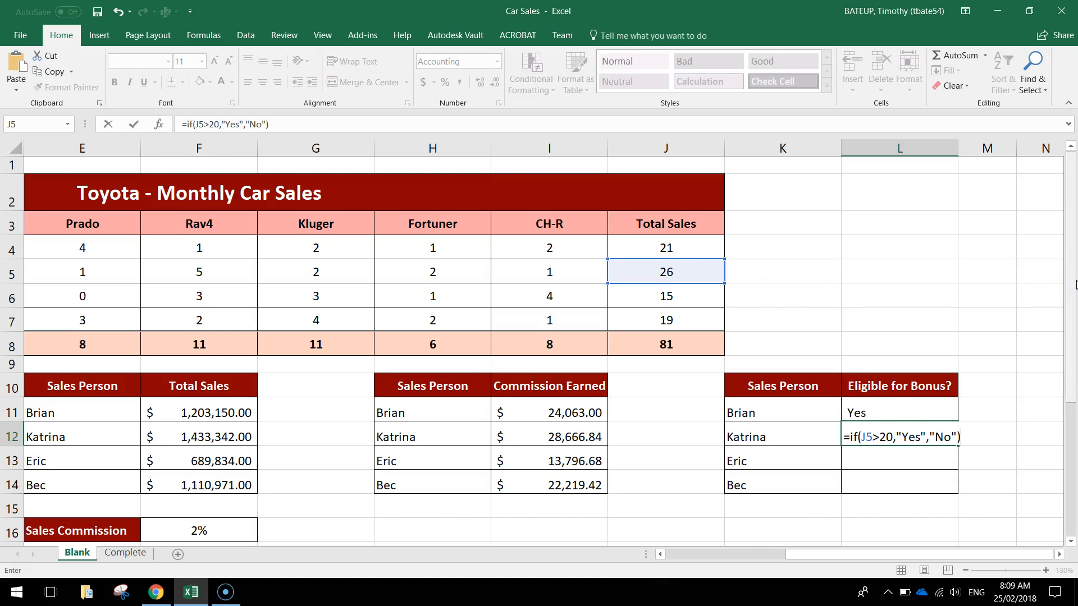
pyautogui.press('Return')
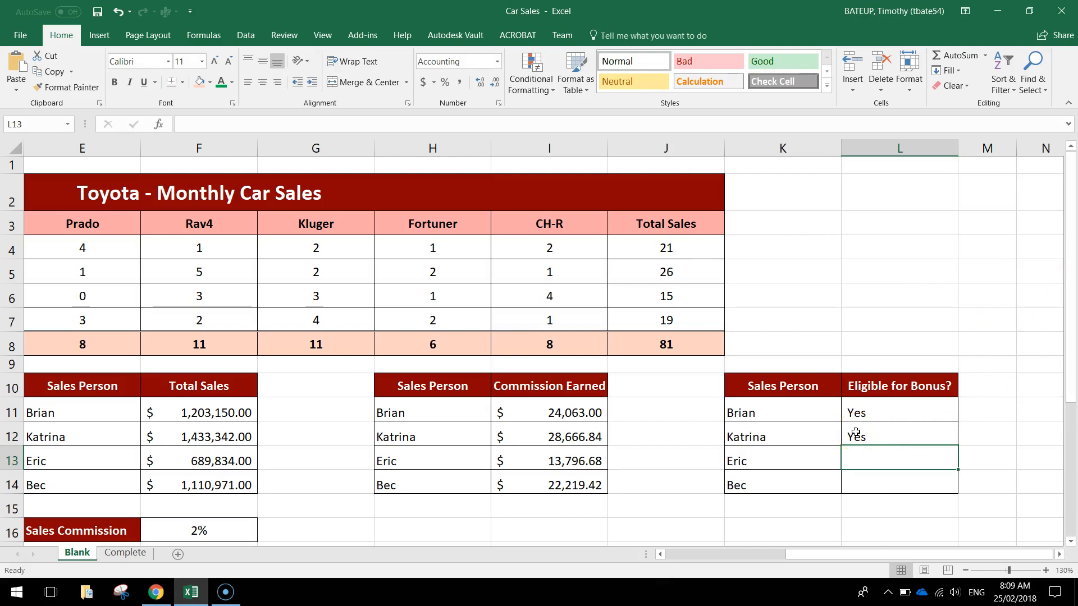
pyautogui.moveTo(681, 246); pyautogui.dragTo(679, 267)
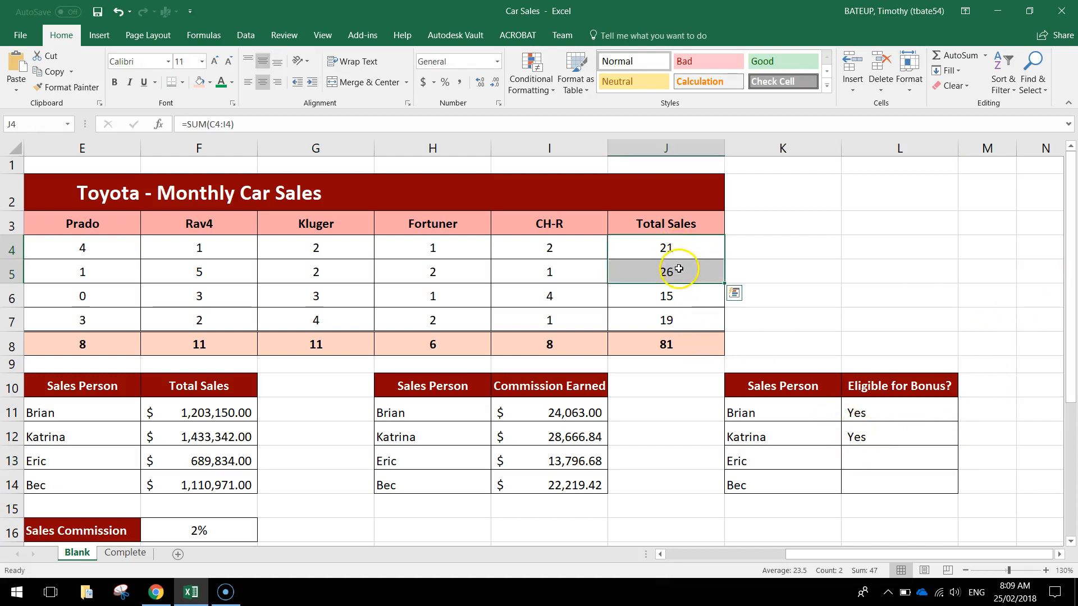
# - Fill the third bonus eligibility cell, L13, with the formula =IF(J6>20,"Yes","No")
pyautogui.click(868, 462)
pyautogui.write('=')
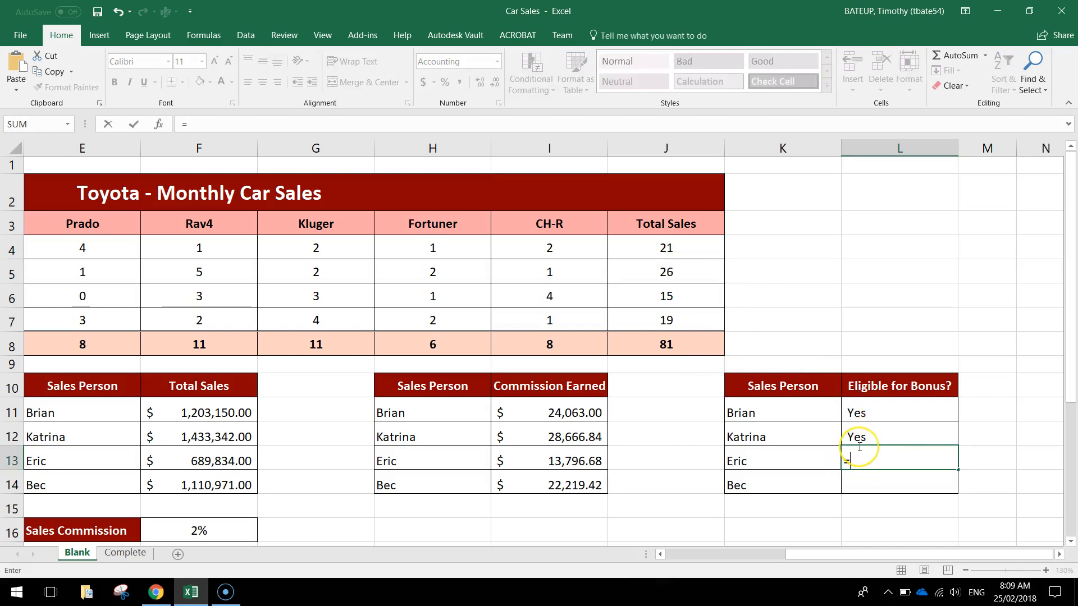
pyautogui.write('if(')
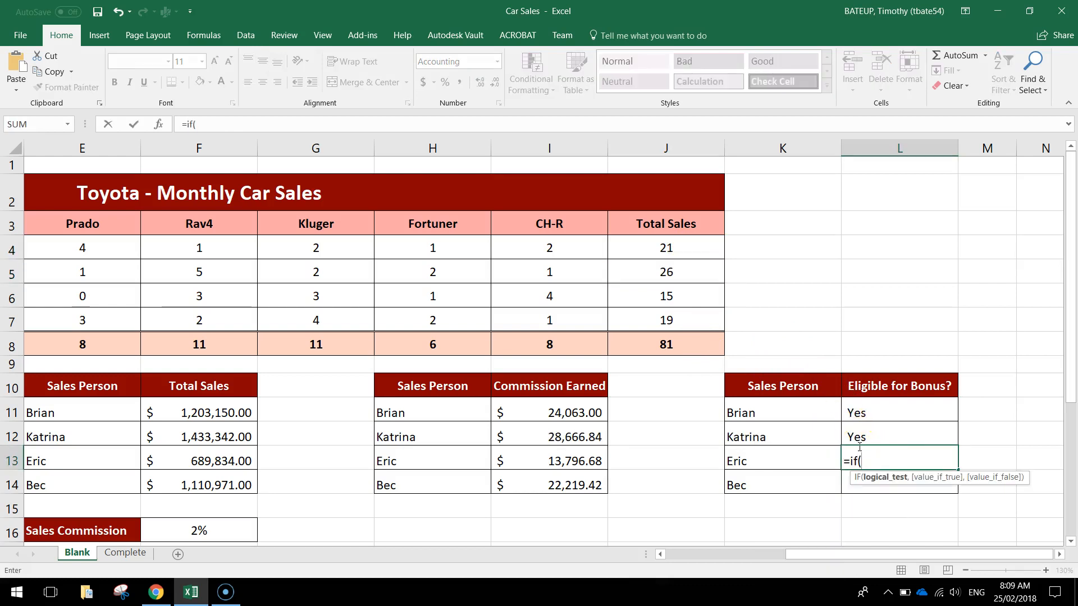
pyautogui.click(680, 295)
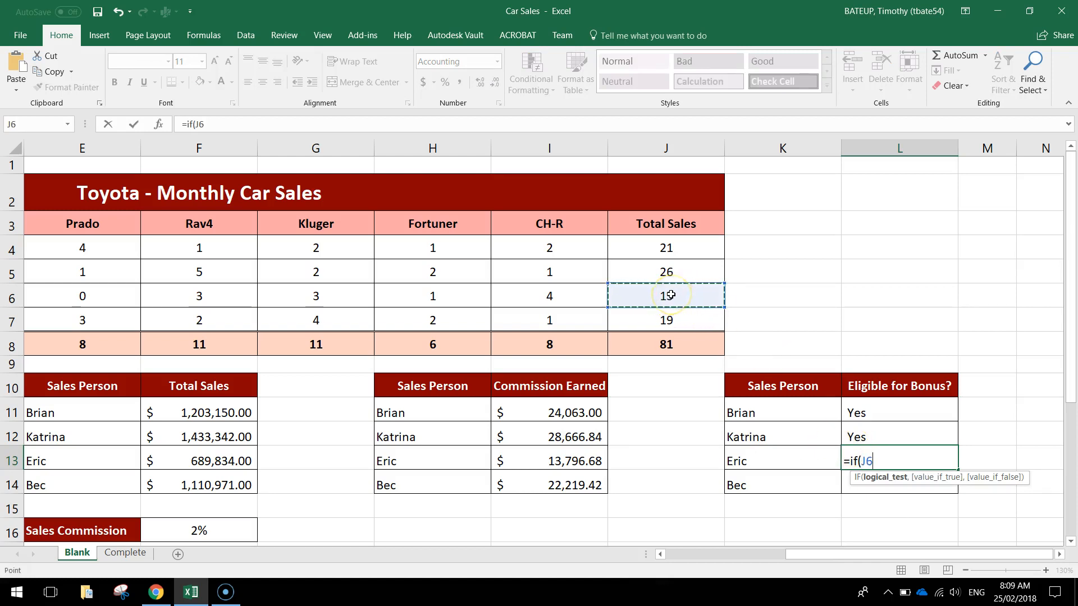
pyautogui.write('>20,"Yes"')
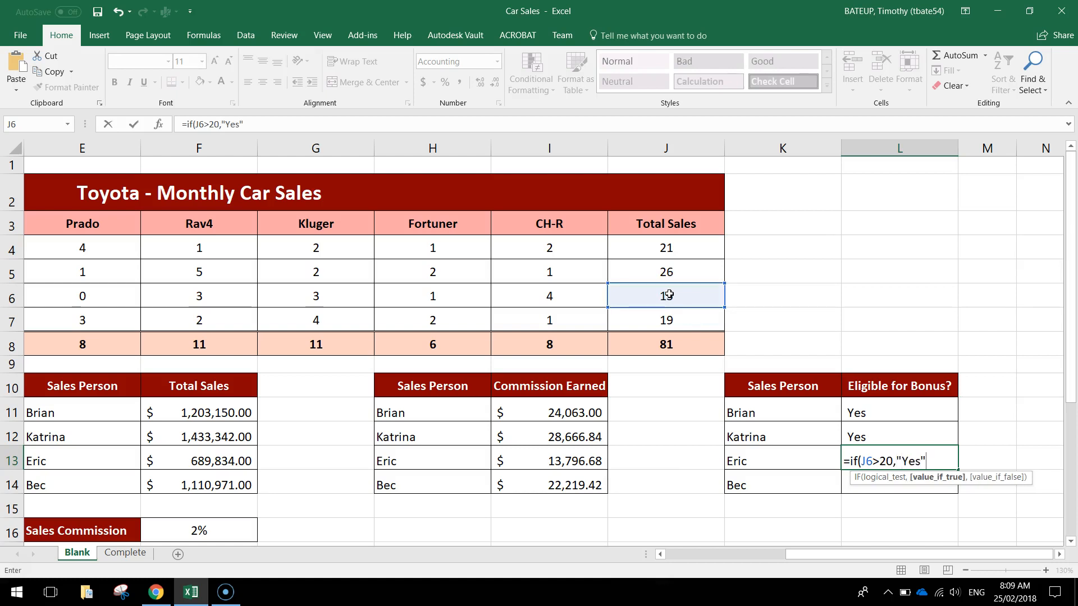
pyautogui.write(',')
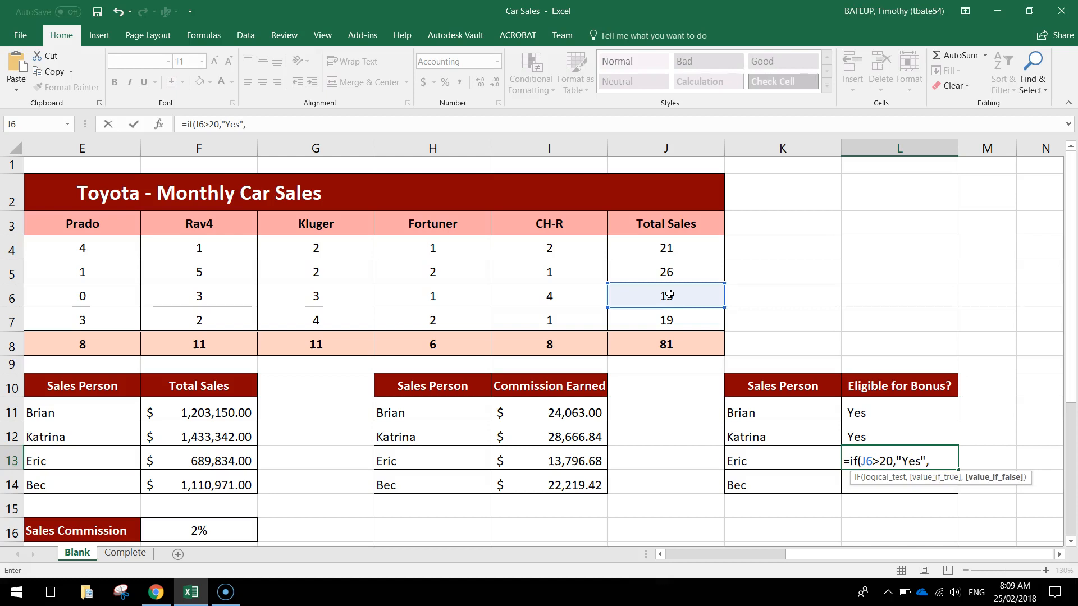
pyautogui.write('"No')
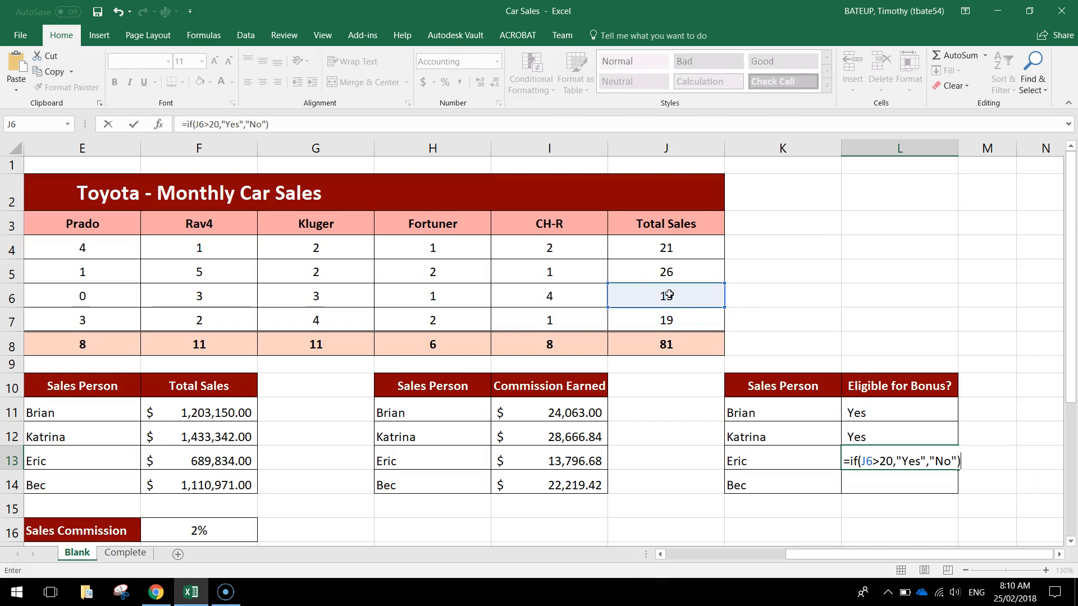
pyautogui.write('")')
pyautogui.press('Return')
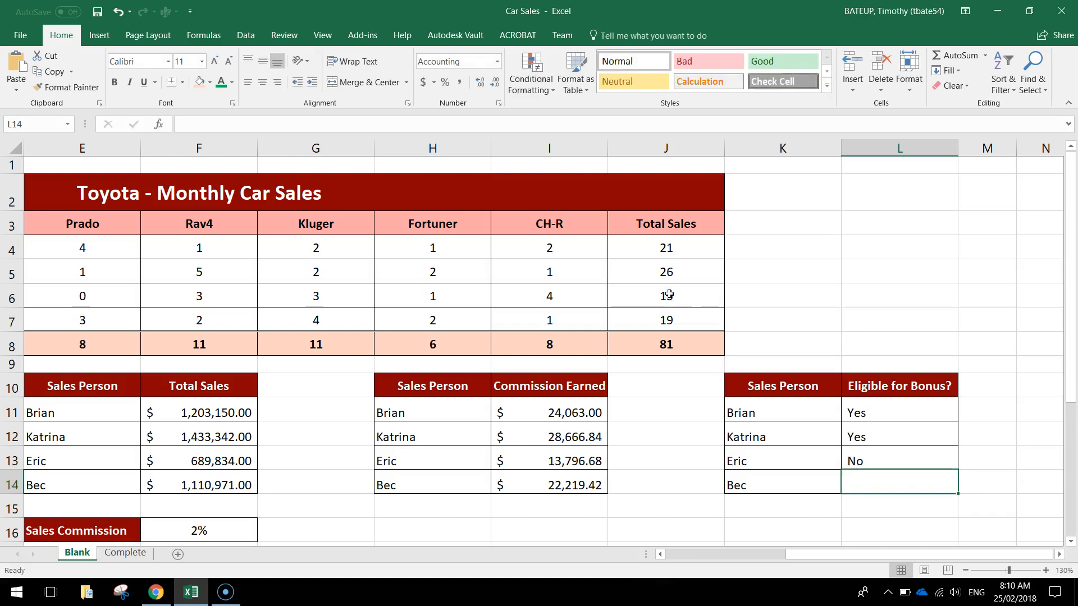
pyautogui.click(863, 460)
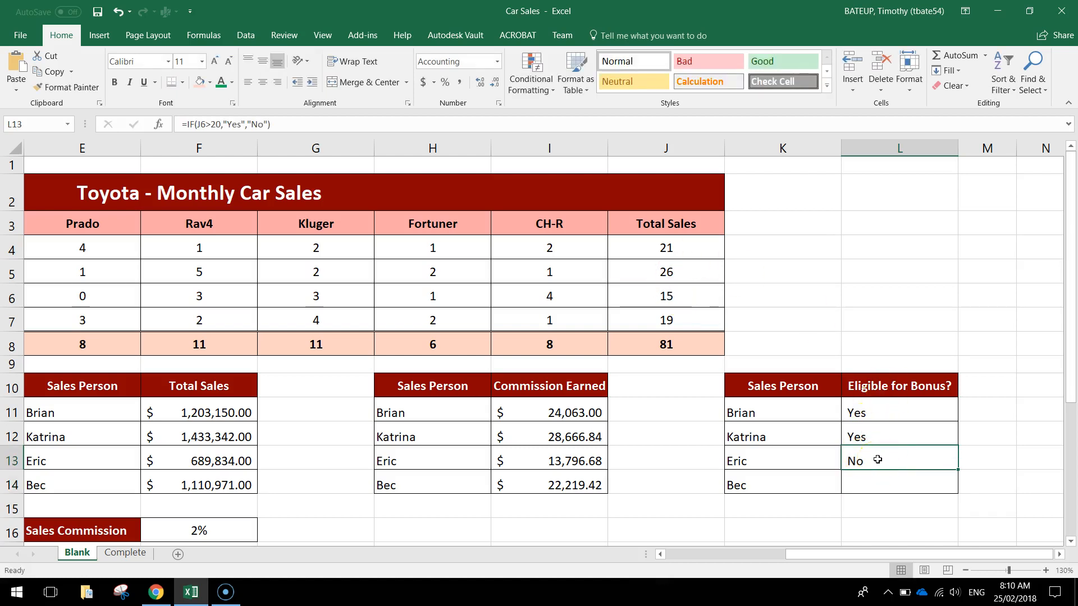
# - Fill the last bonus eligibility cell, L14, with the formula =IF(J7>20,"Yes","No"), reviewing its true and false arguments before confirming
pyautogui.click(881, 482)
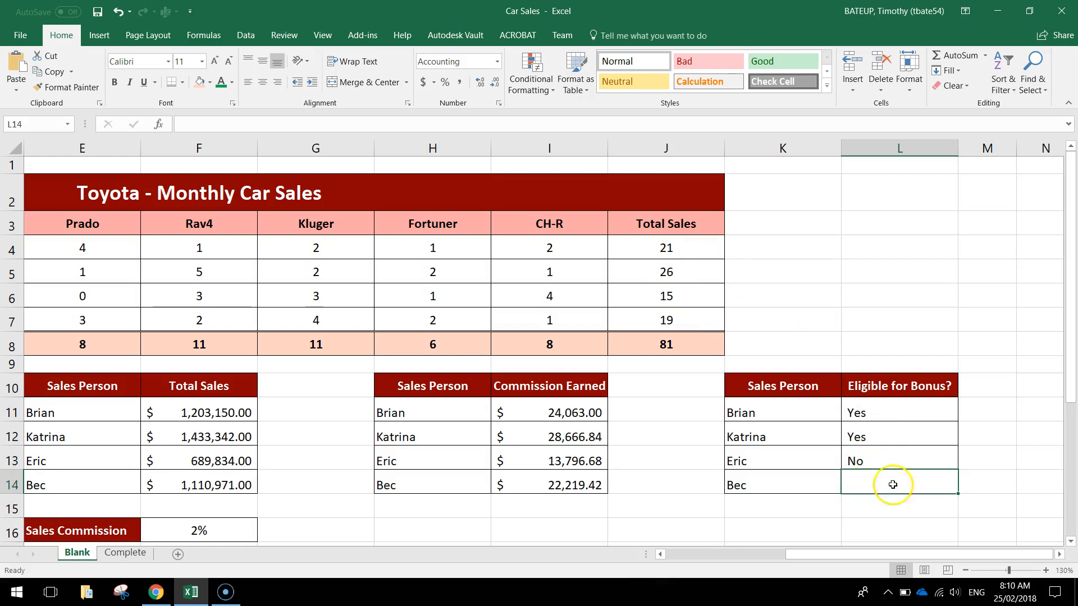
pyautogui.write('=if(')
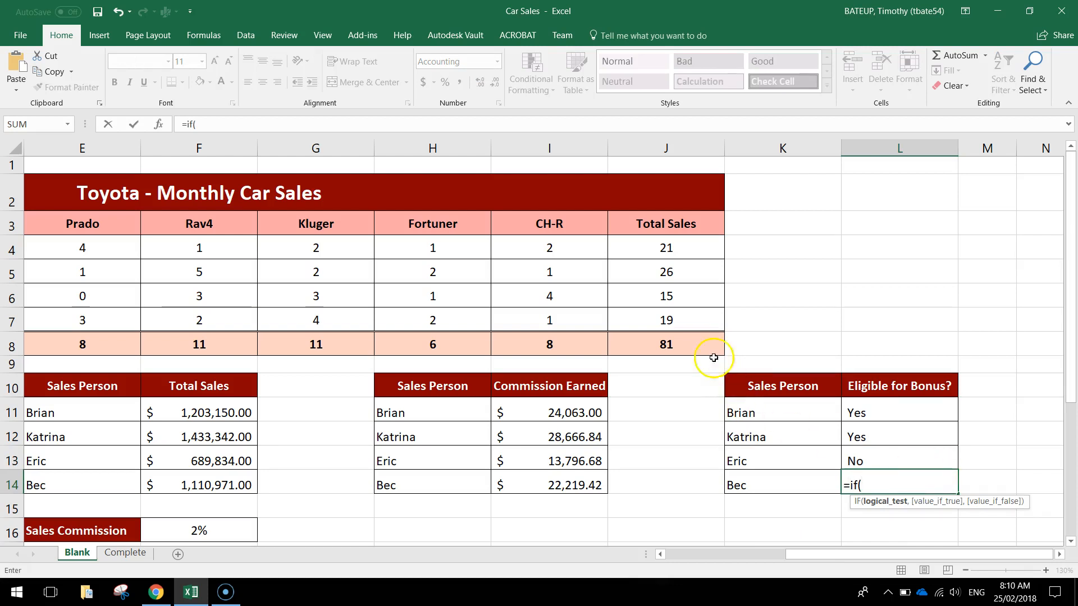
pyautogui.click(679, 314)
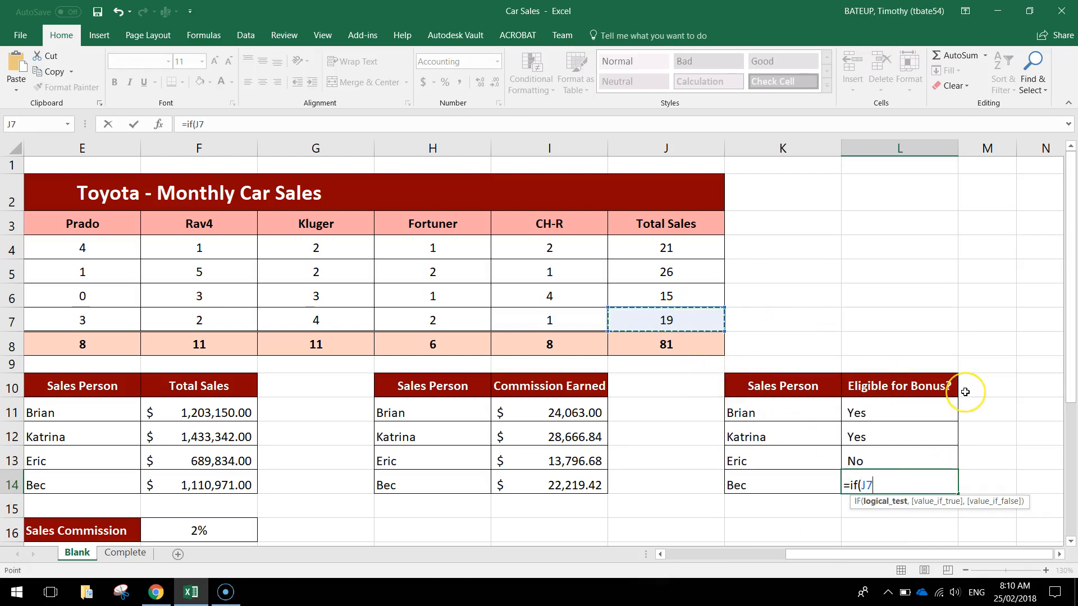
pyautogui.write('>20')
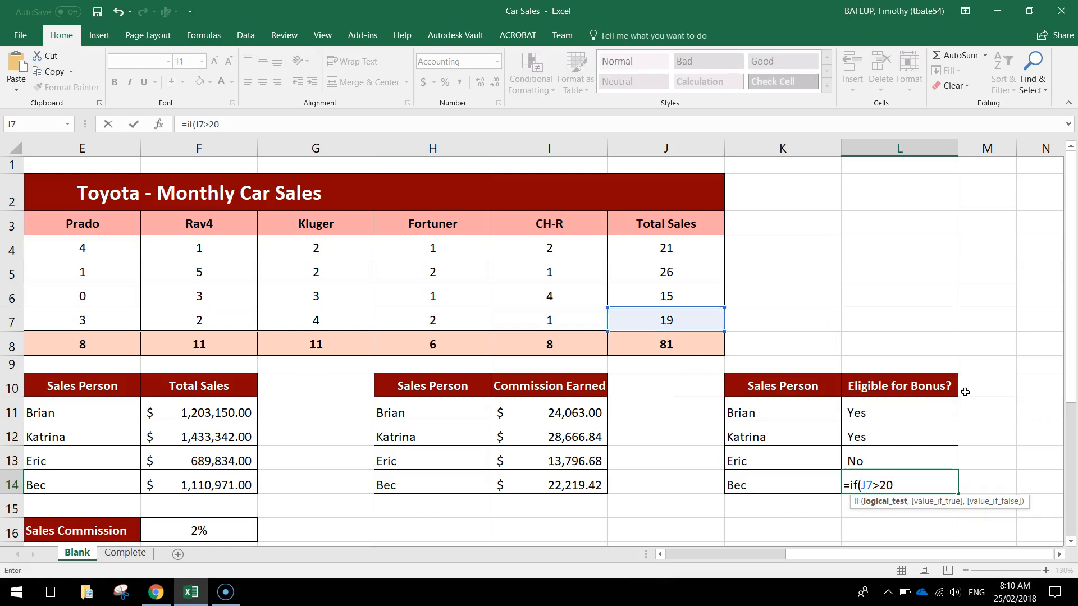
pyautogui.write(',"Y')
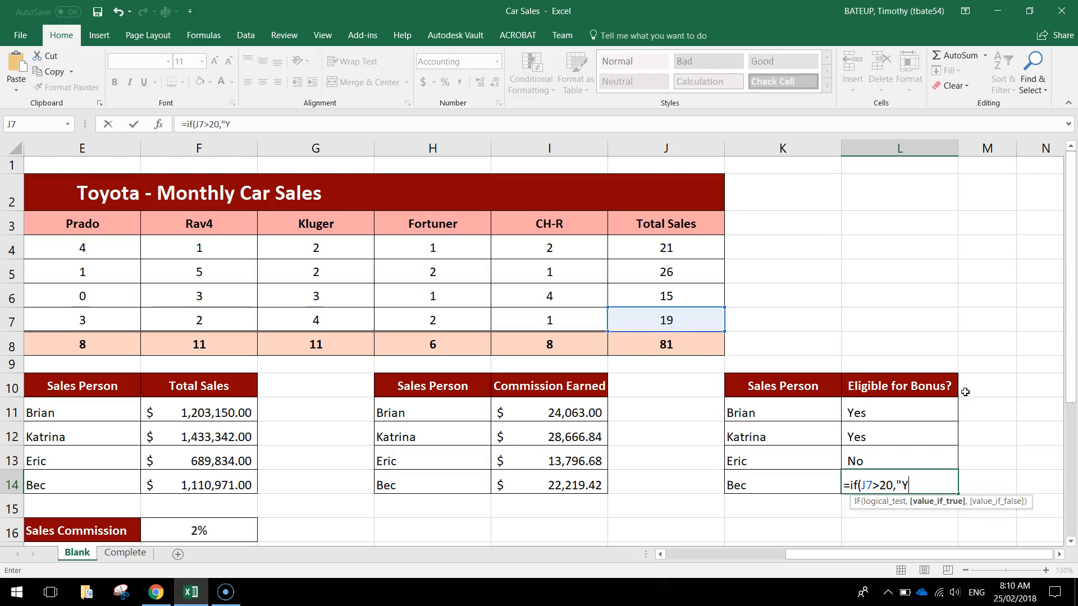
pyautogui.write('es",')
pyautogui.write('"no')
pyautogui.write('No"')
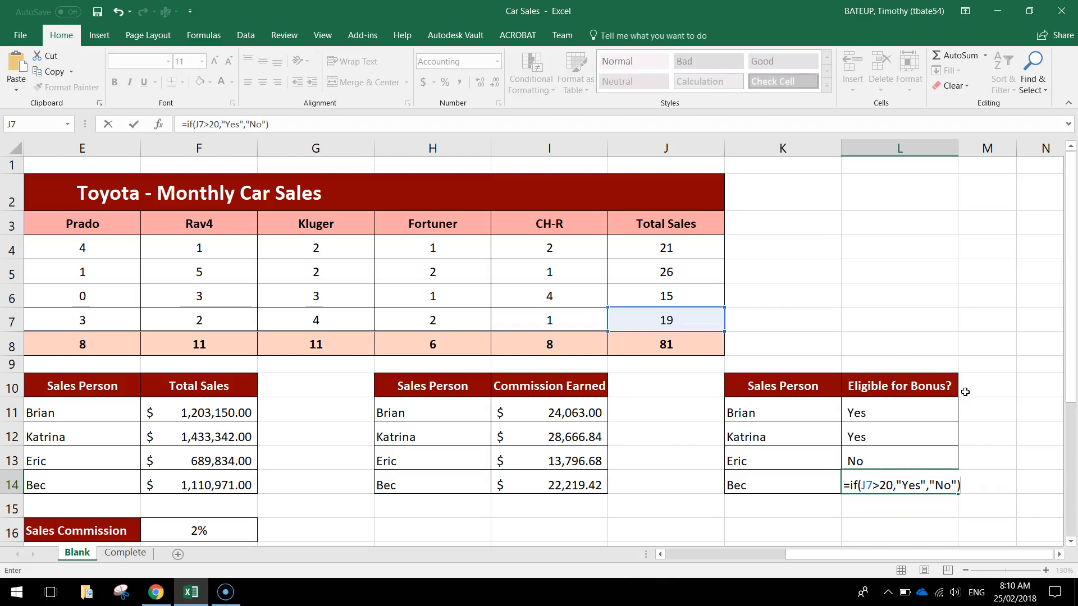
pyautogui.moveTo(862, 484); pyautogui.dragTo(926, 484)
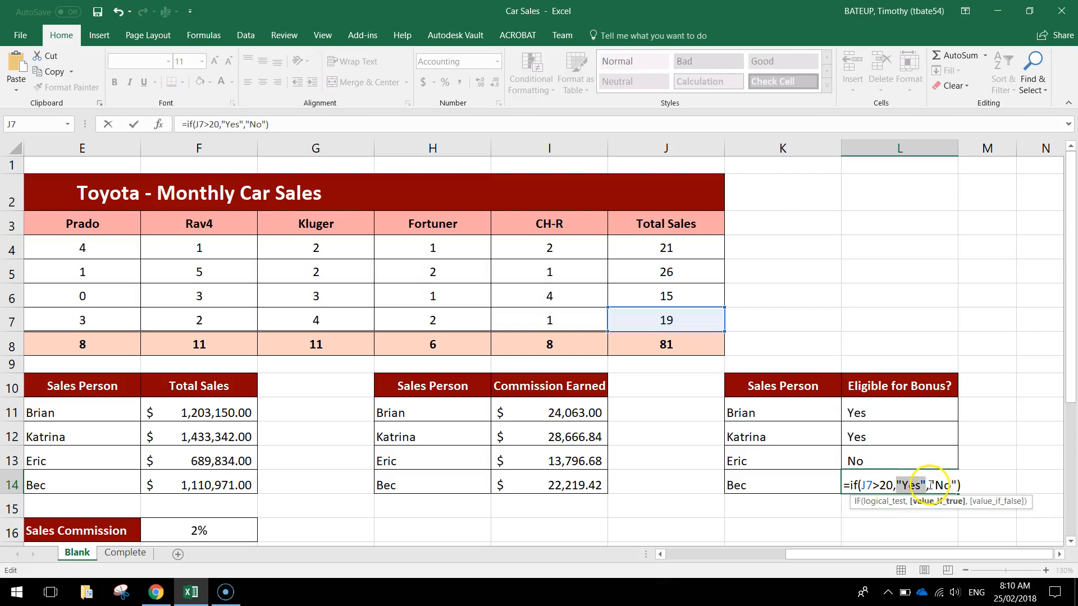
pyautogui.moveTo(931, 486); pyautogui.dragTo(952, 486)
pyautogui.click(965, 485)
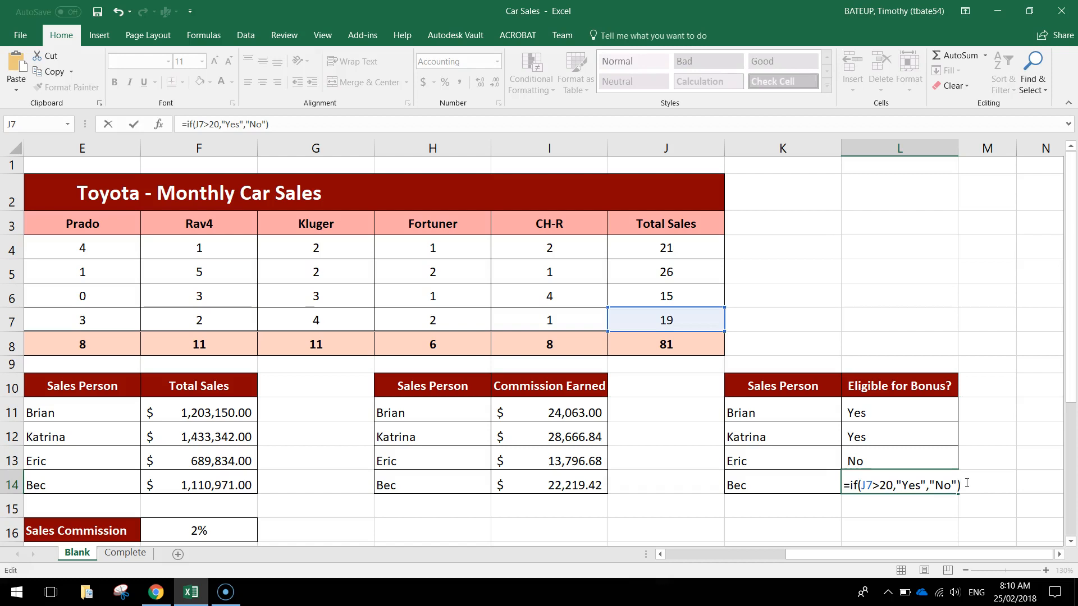
pyautogui.press('Return')
# - Center the bonus eligibility results in L11:L14 both horizontally and vertically
pyautogui.moveTo(883, 412); pyautogui.dragTo(883, 477)
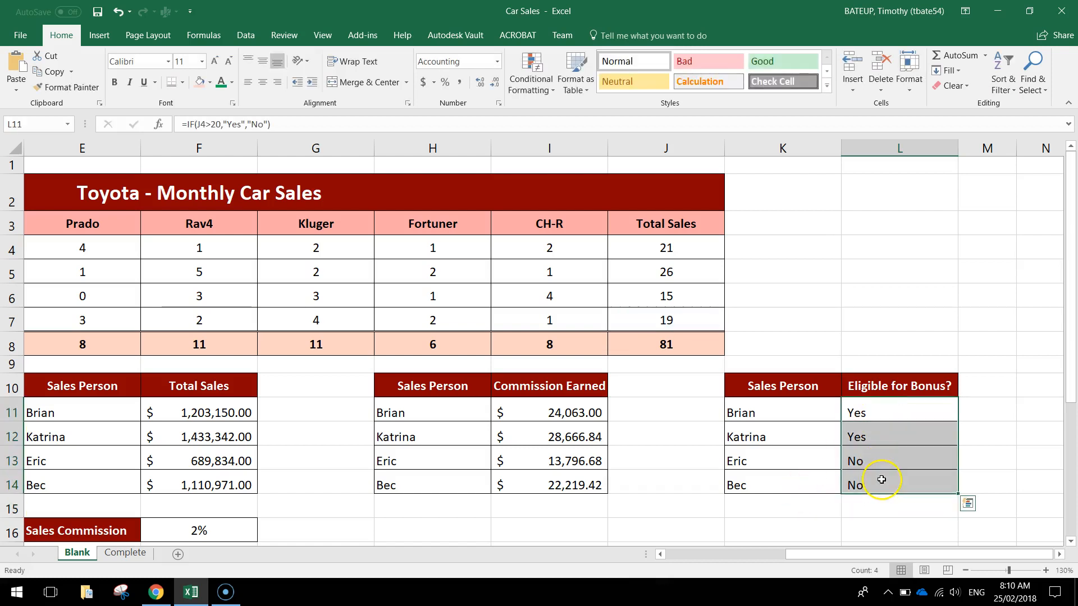
pyautogui.click(262, 82)
pyautogui.click(262, 60)
pyautogui.click(980, 432)
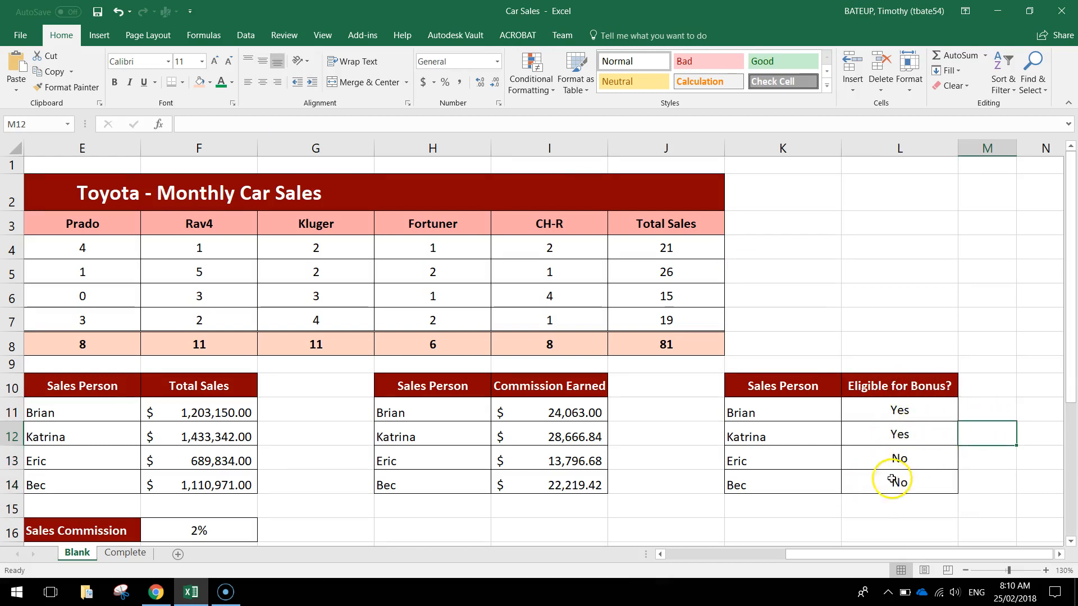
# - Mark instruction 8 in B27 as completed by colouring its text green
pyautogui.scroll(-1, 842, 493)
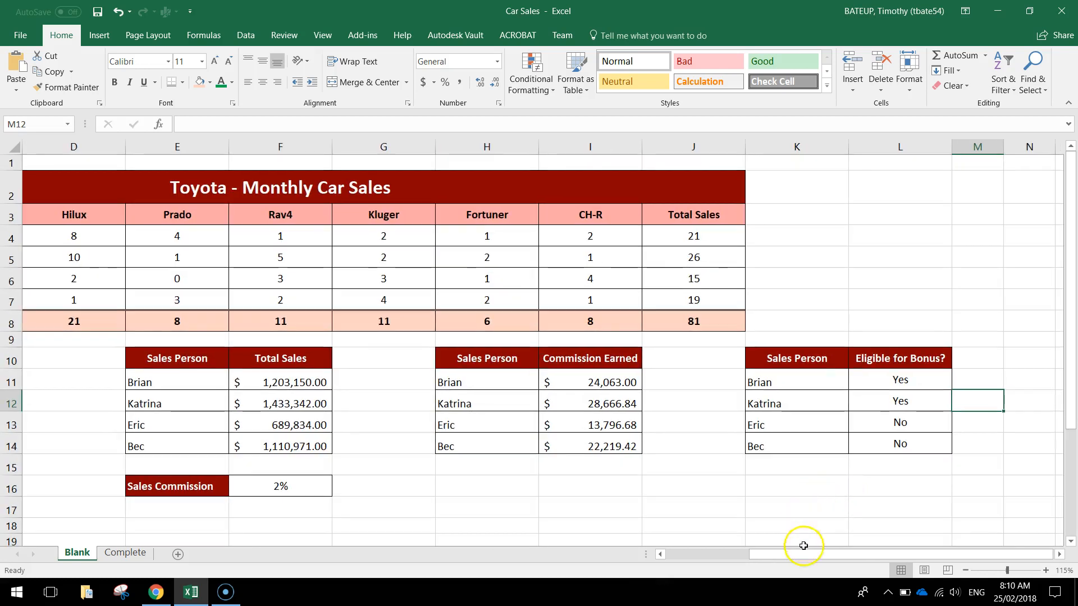
pyautogui.scroll(-1, 803, 542)
pyautogui.scroll(-2, 599, 524)
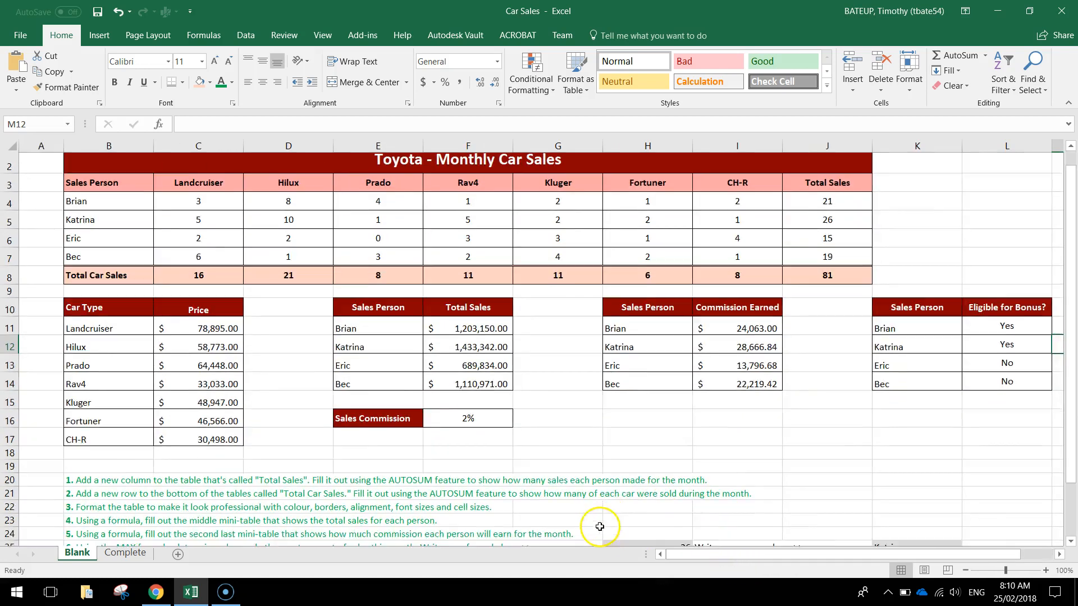
pyautogui.click(83, 481)
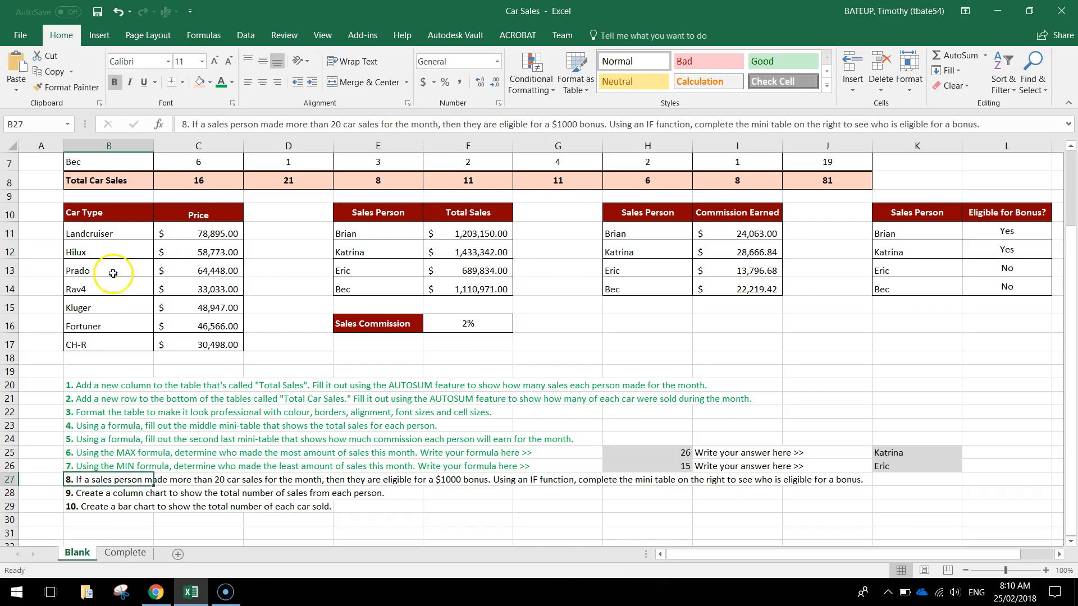
pyautogui.click(227, 88)
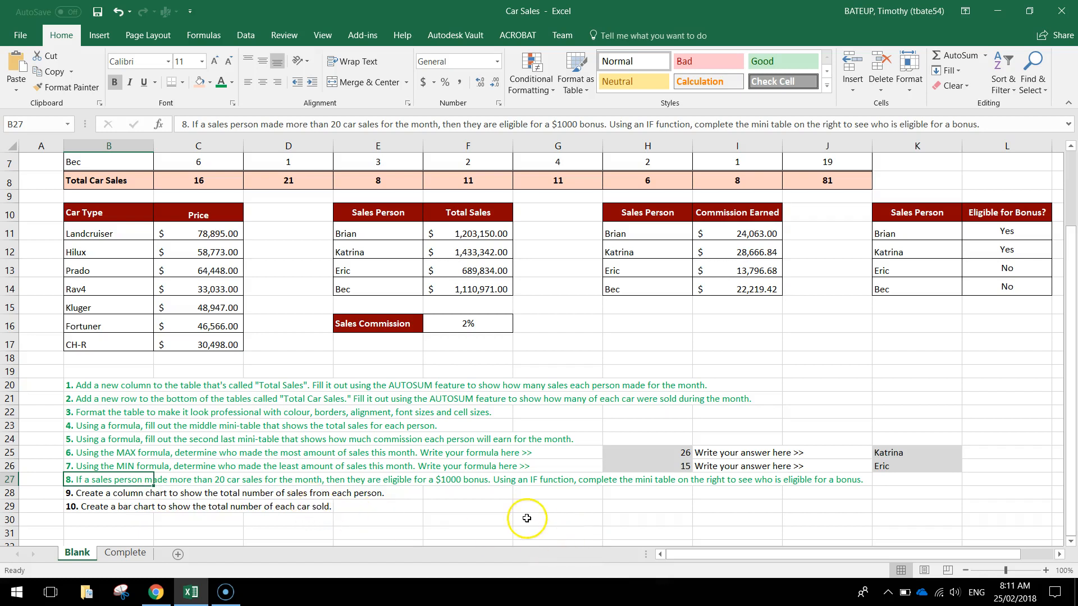
pyautogui.scroll(2, 510, 513)
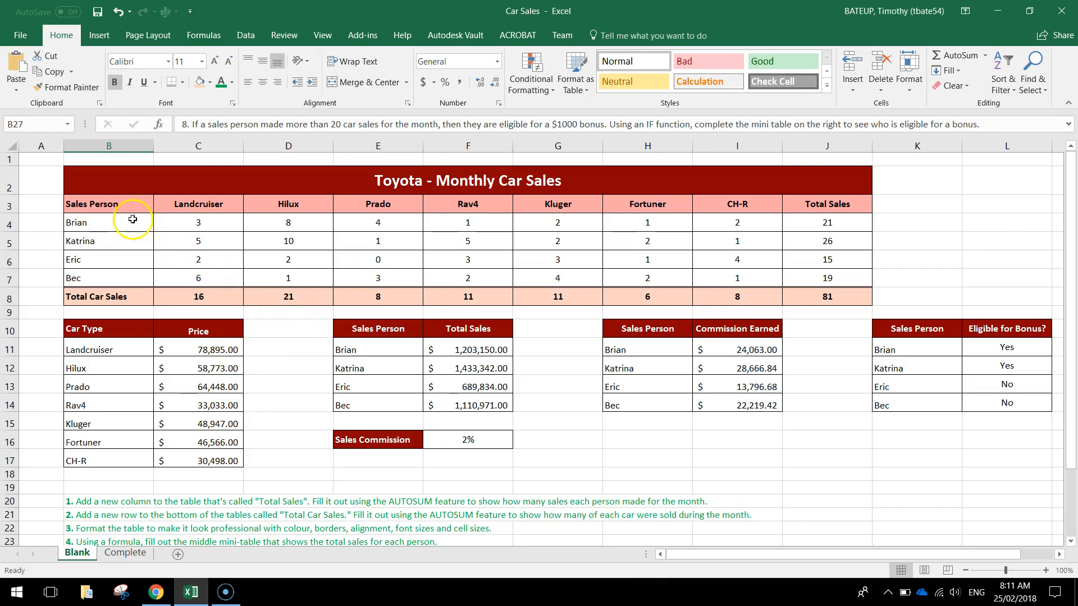
pyautogui.moveTo(116, 214); pyautogui.dragTo(116, 278)
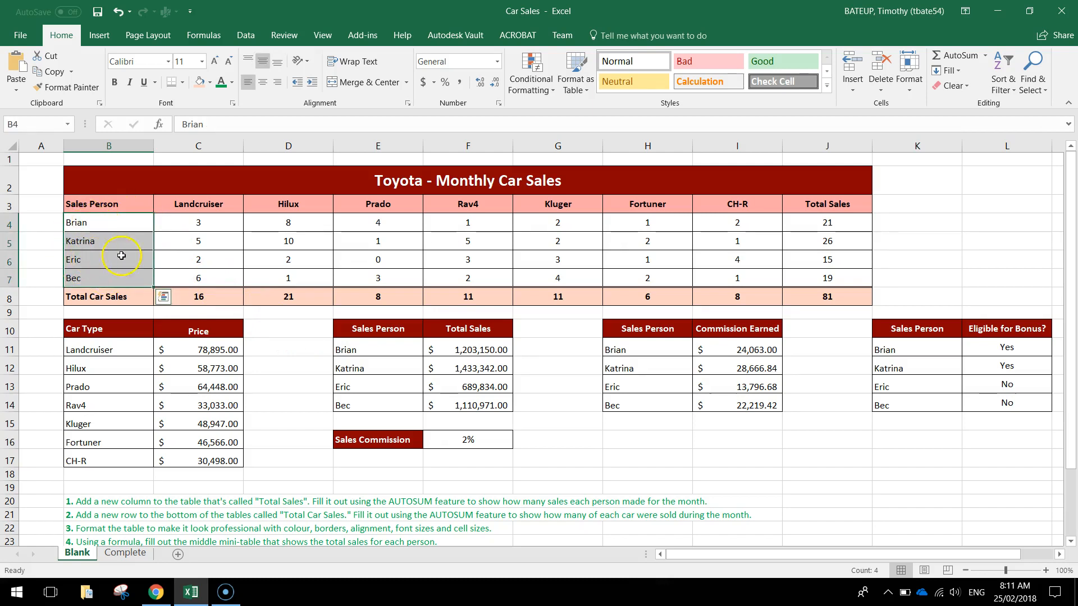
pyautogui.moveTo(868, 224); pyautogui.dragTo(859, 275)
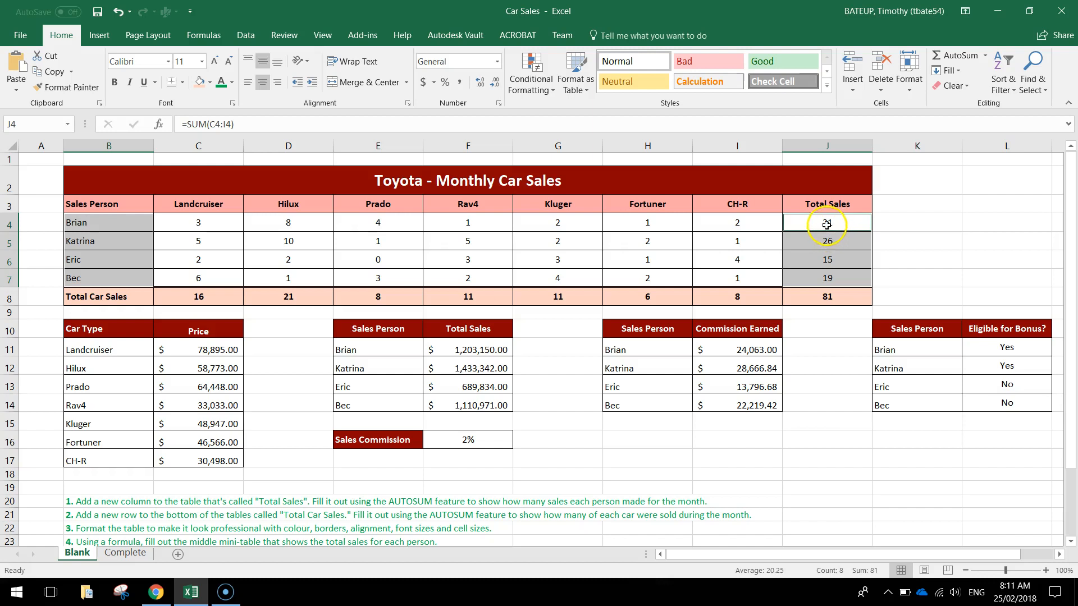
pyautogui.click(908, 231)
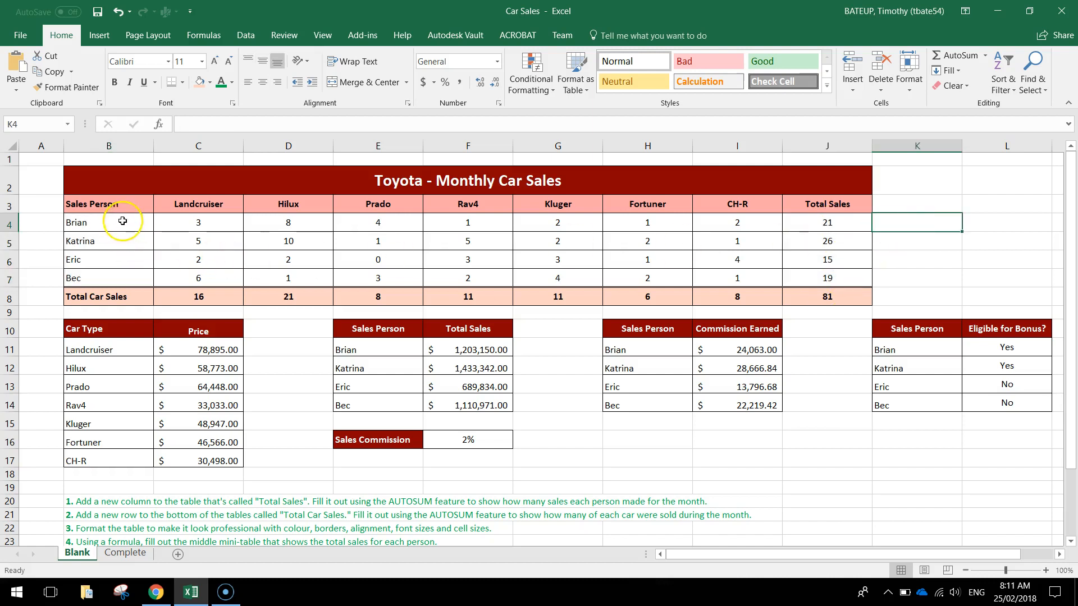
# - Insert a 2-D clustered column chart from the sales person names in B4:B7 and their total sales in J4:J7
pyautogui.moveTo(123, 221); pyautogui.dragTo(101, 275)
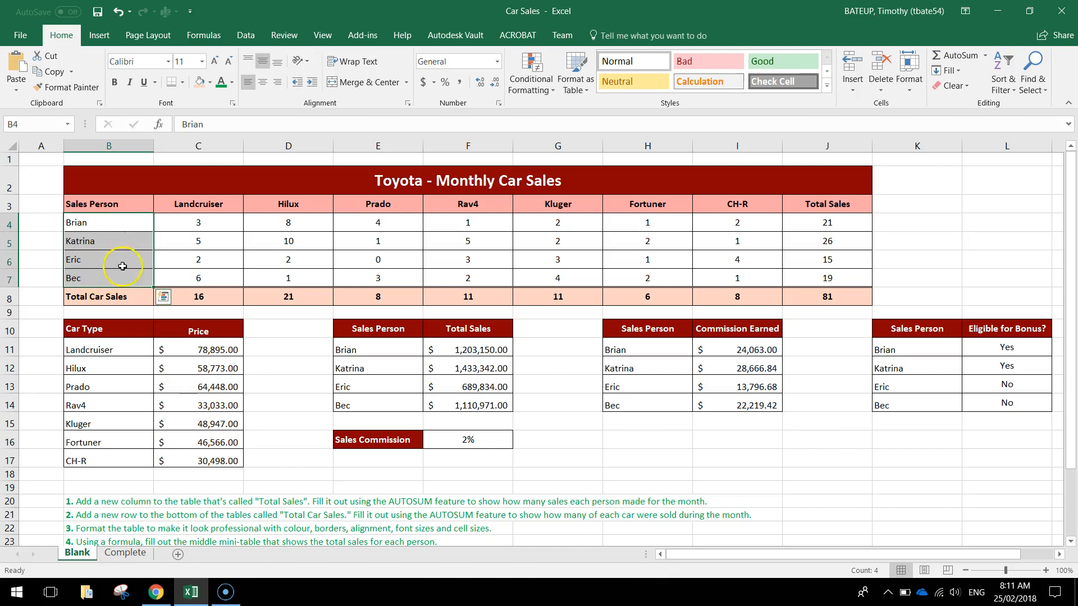
pyautogui.moveTo(838, 220); pyautogui.dragTo(841, 278)
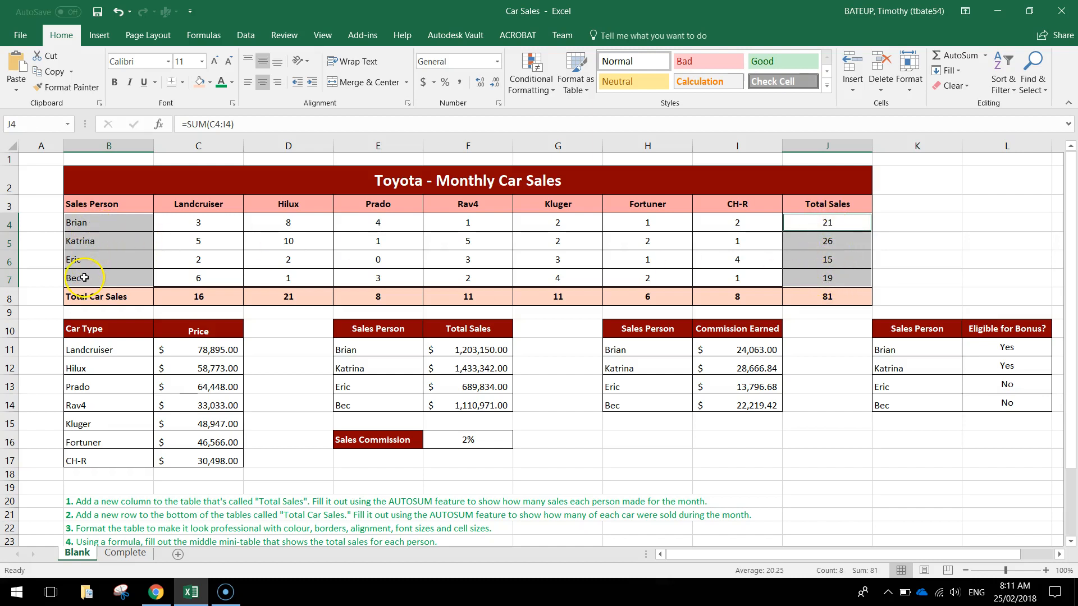
pyautogui.click(109, 35)
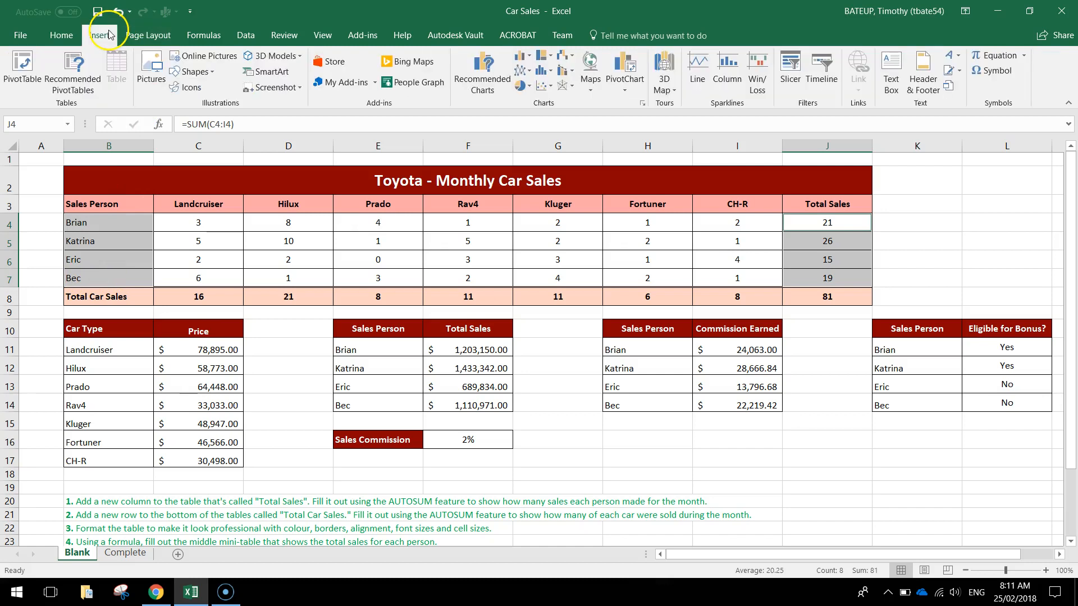
pyautogui.click(520, 58)
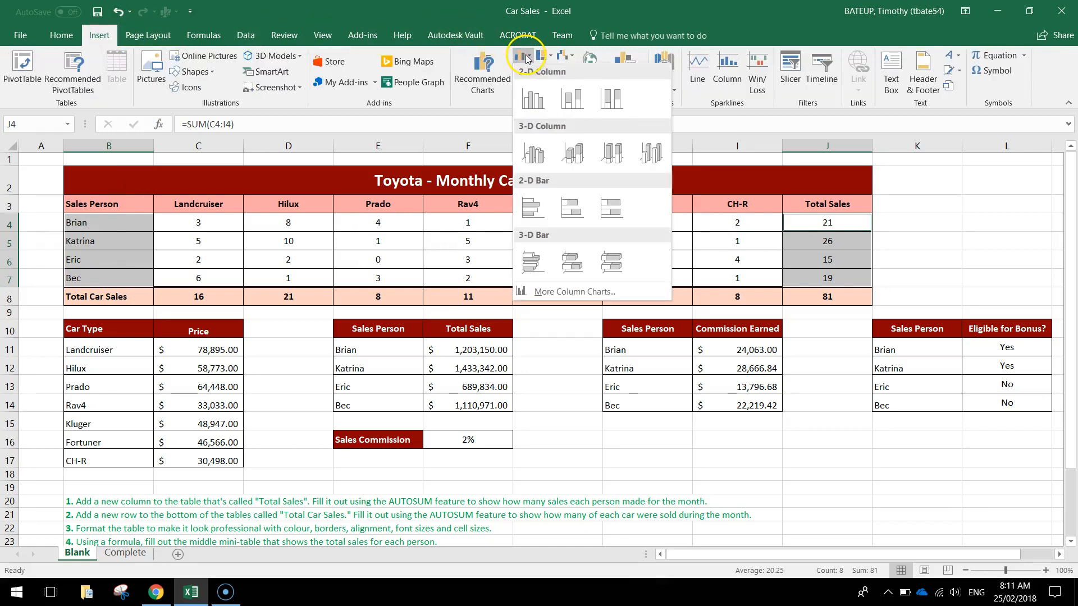
pyautogui.click(530, 99)
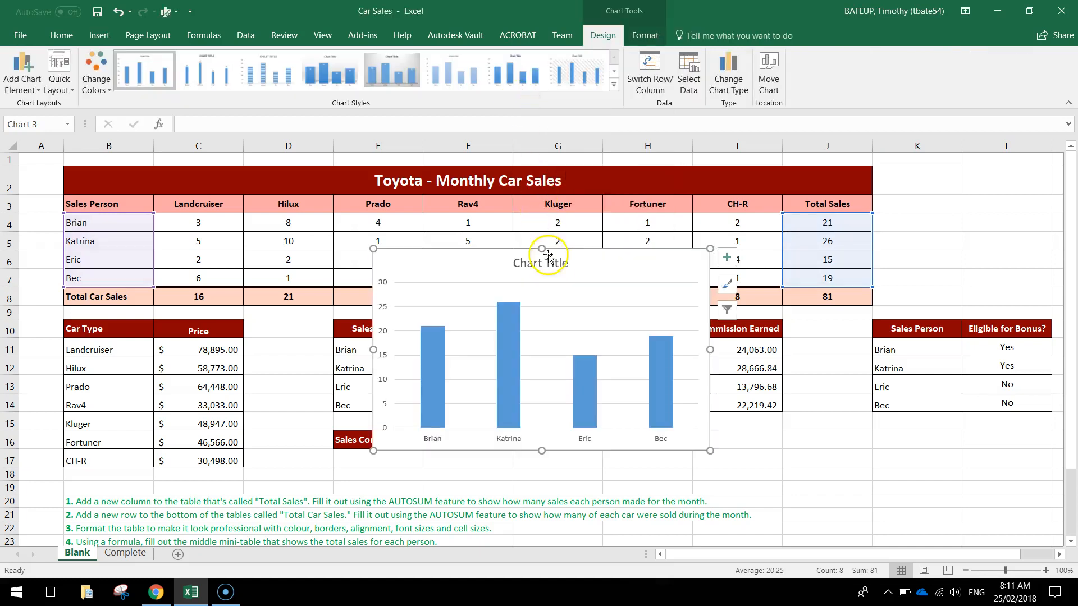
# - Move the column chart off the tables into the empty area beside the bonus table, starting around column M near row 2
pyautogui.scroll(-1, 563, 267)
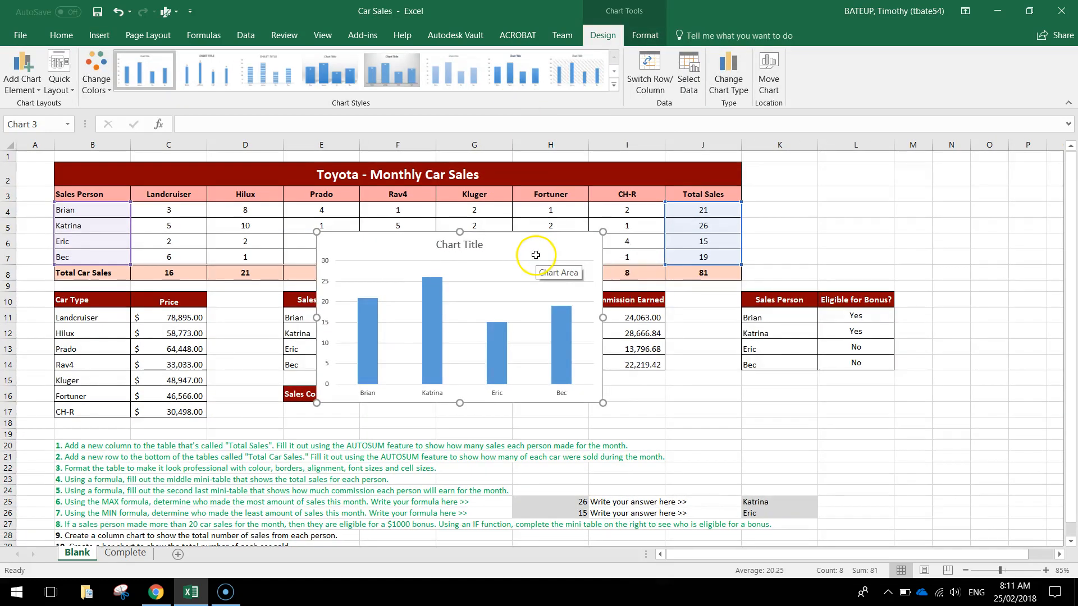
pyautogui.scroll(-1, 537, 247)
pyautogui.moveTo(456, 230); pyautogui.dragTo(978, 171)
# - Change the column chart's title to "Total Sales"
pyautogui.scroll(3, 978, 171)
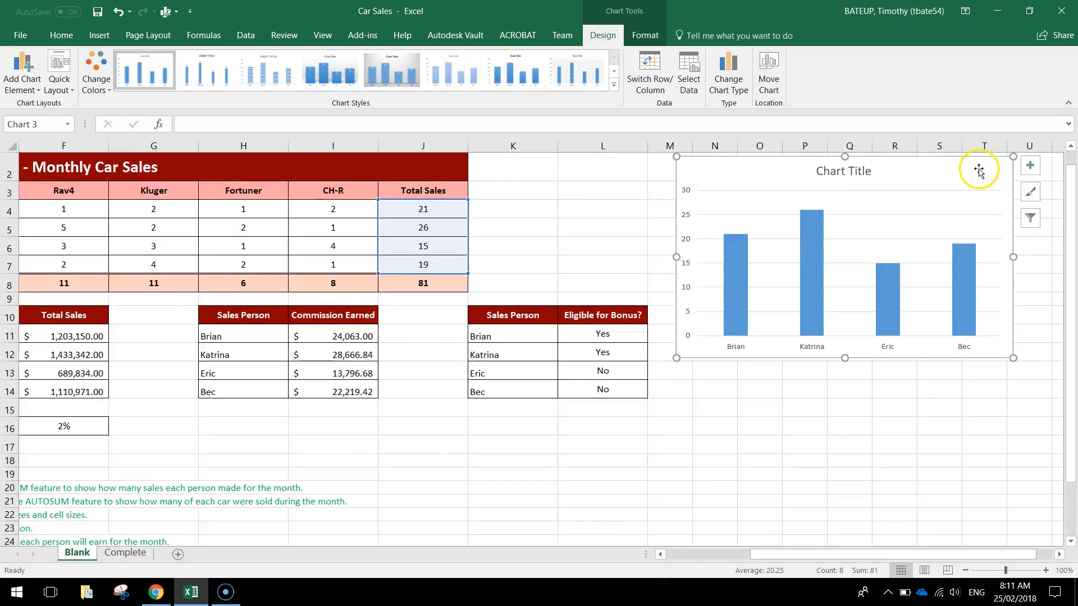
pyautogui.doubleClick(766, 177)
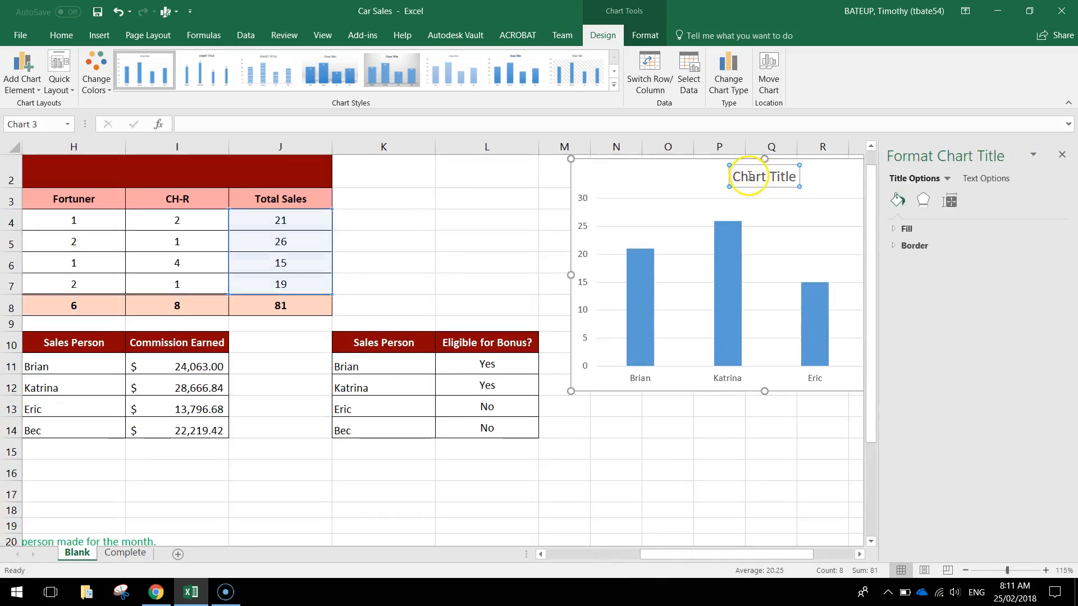
pyautogui.tripleClick(751, 178)
pyautogui.click(1061, 154)
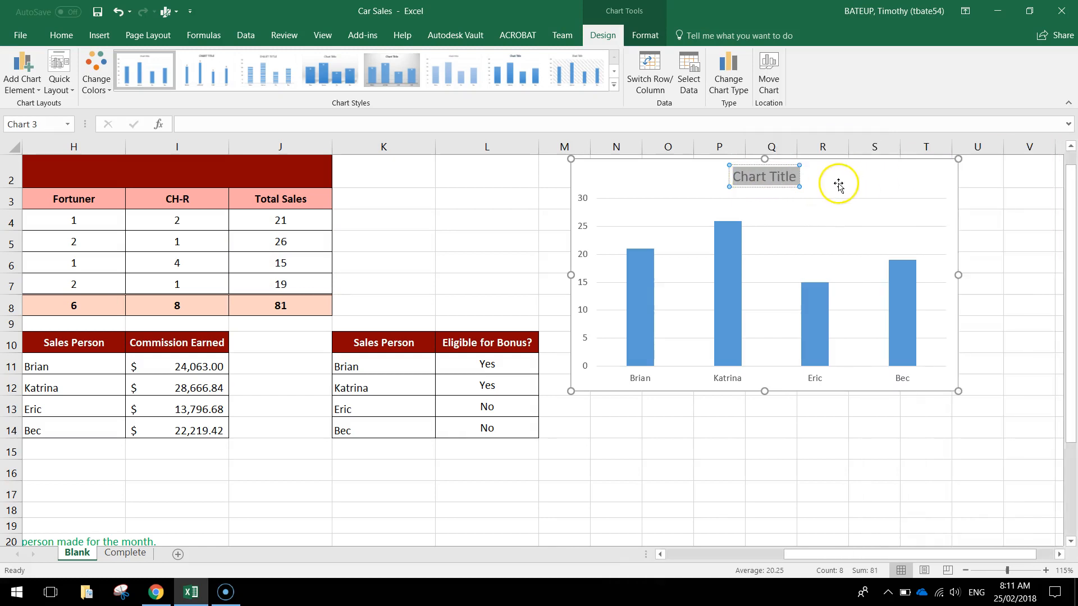
pyautogui.write('Total Sales')
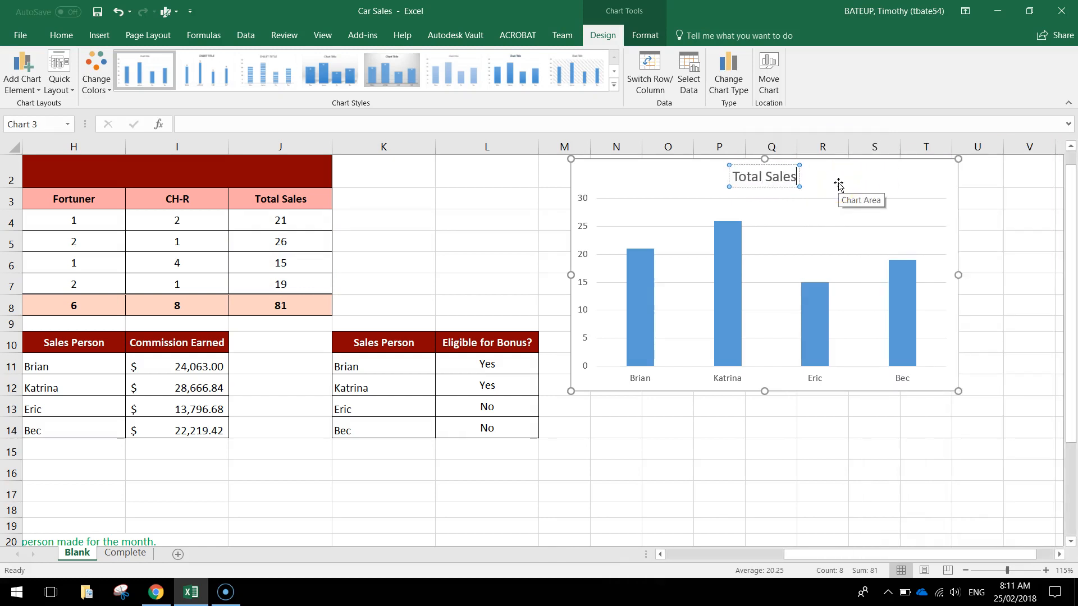
pyautogui.click(671, 180)
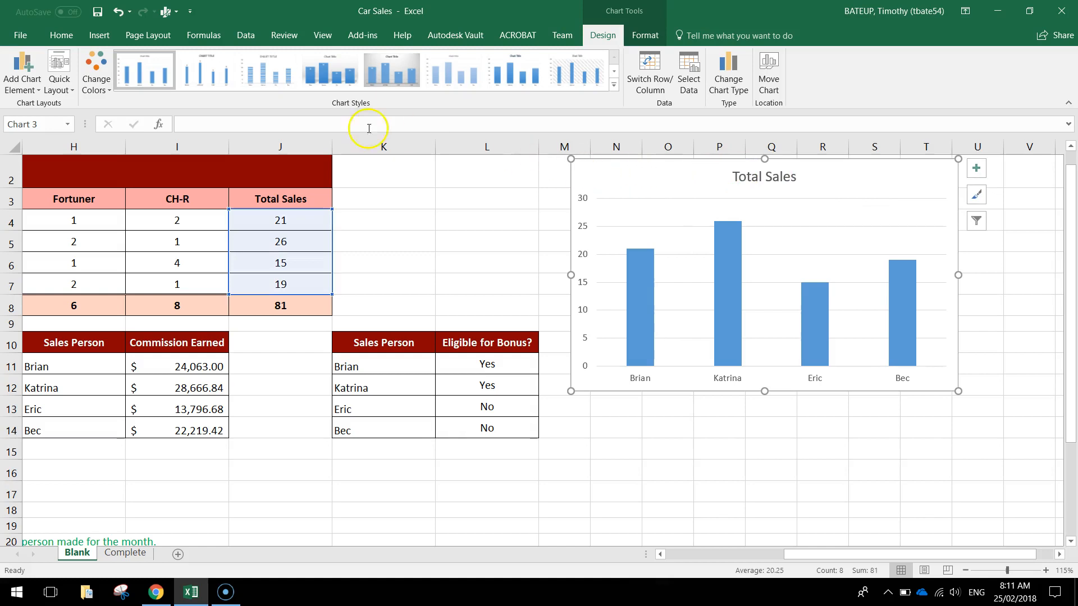
# - Recolour the column chart with the orange-led colourful palette and apply the style with gradient columns, data labels and a bold dark title
pyautogui.click(100, 84)
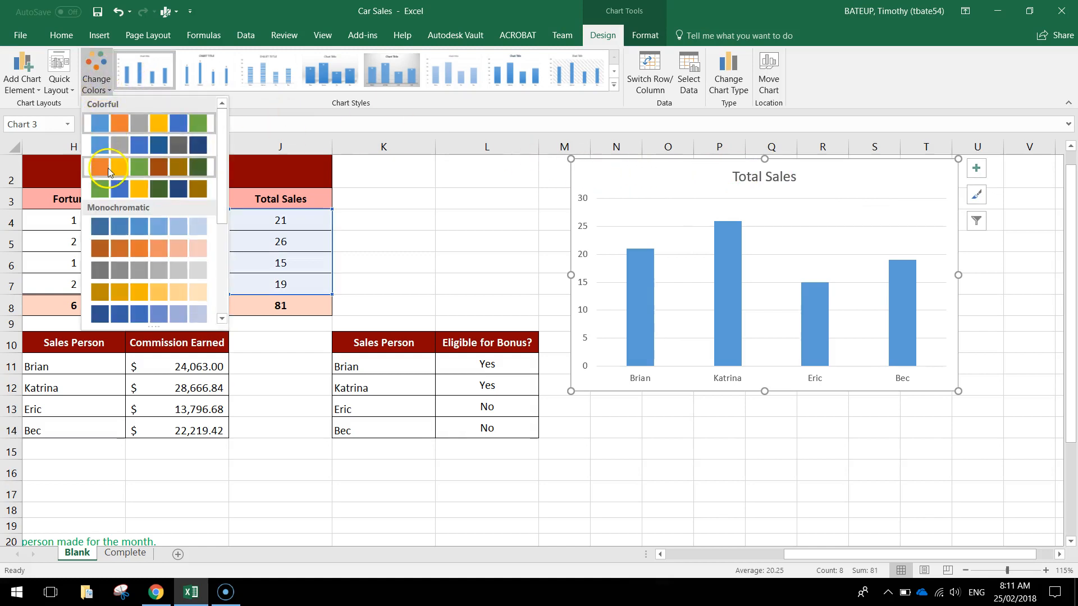
pyautogui.click(108, 168)
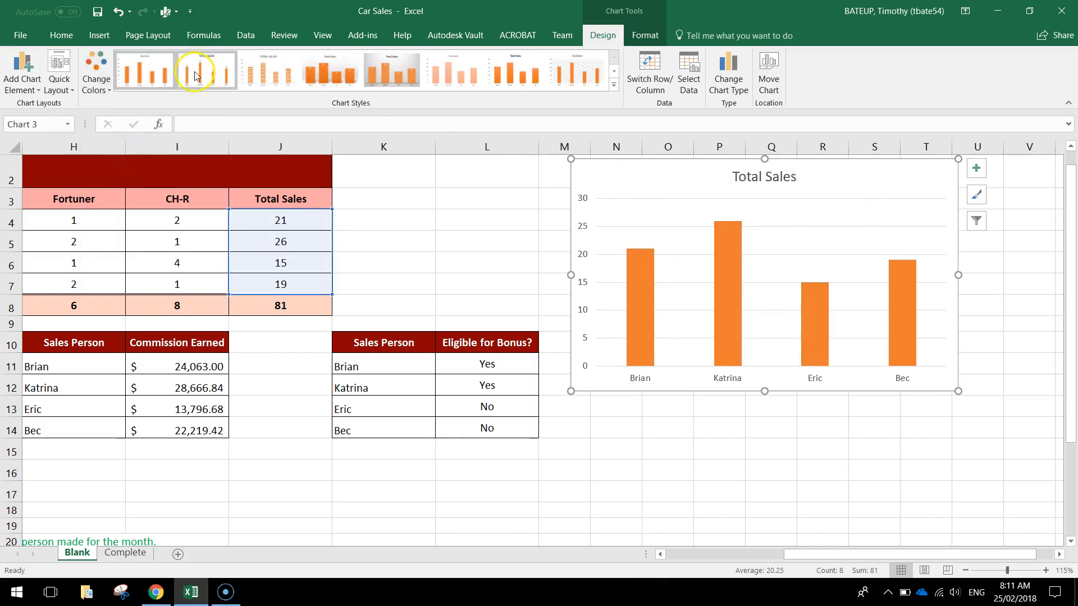
pyautogui.click(259, 74)
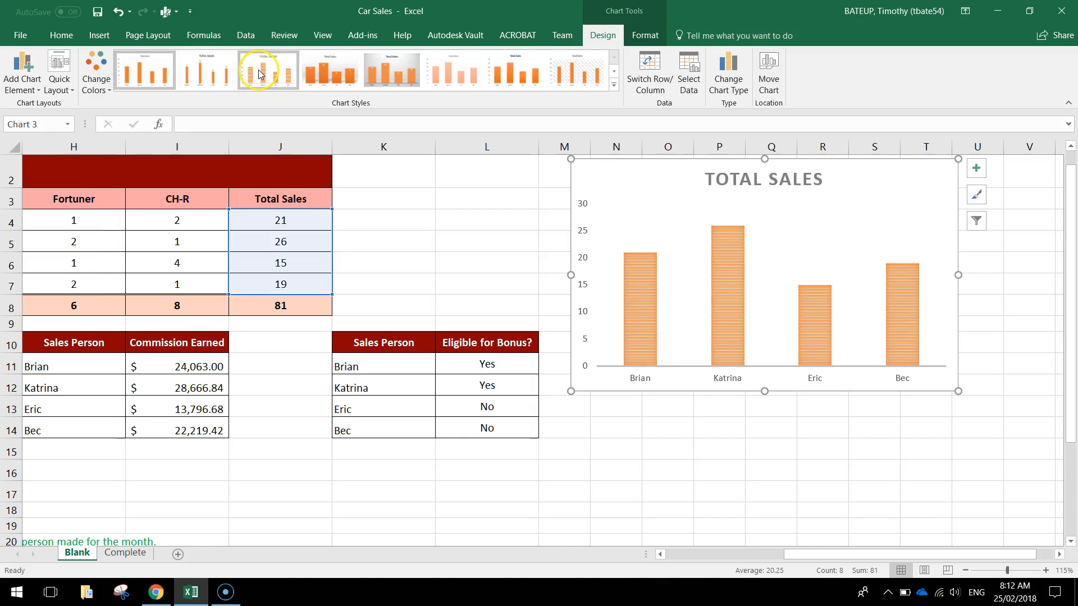
pyautogui.click(215, 75)
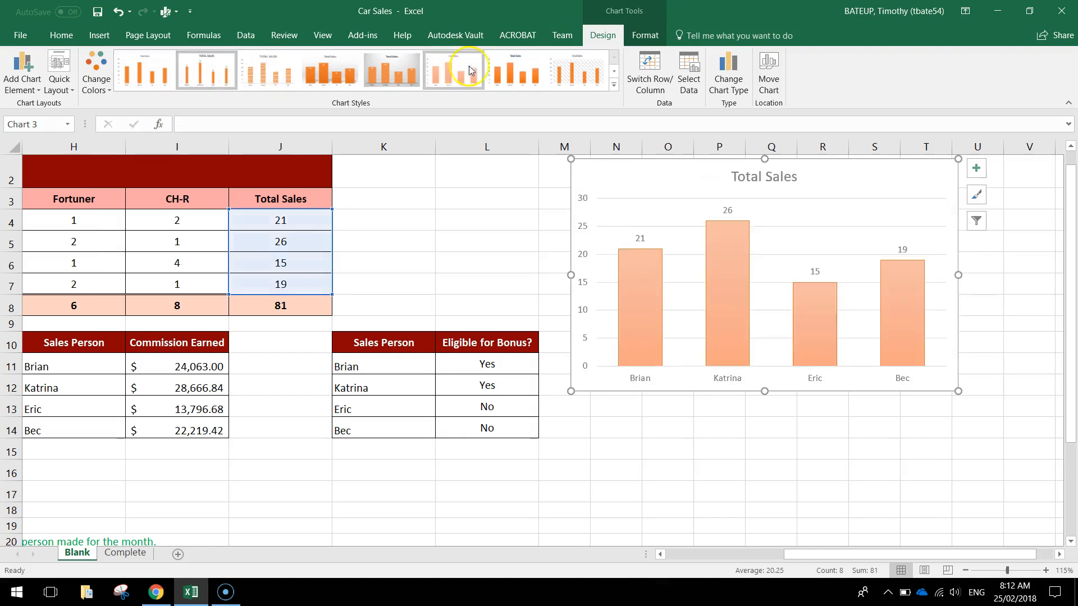
pyautogui.click(506, 78)
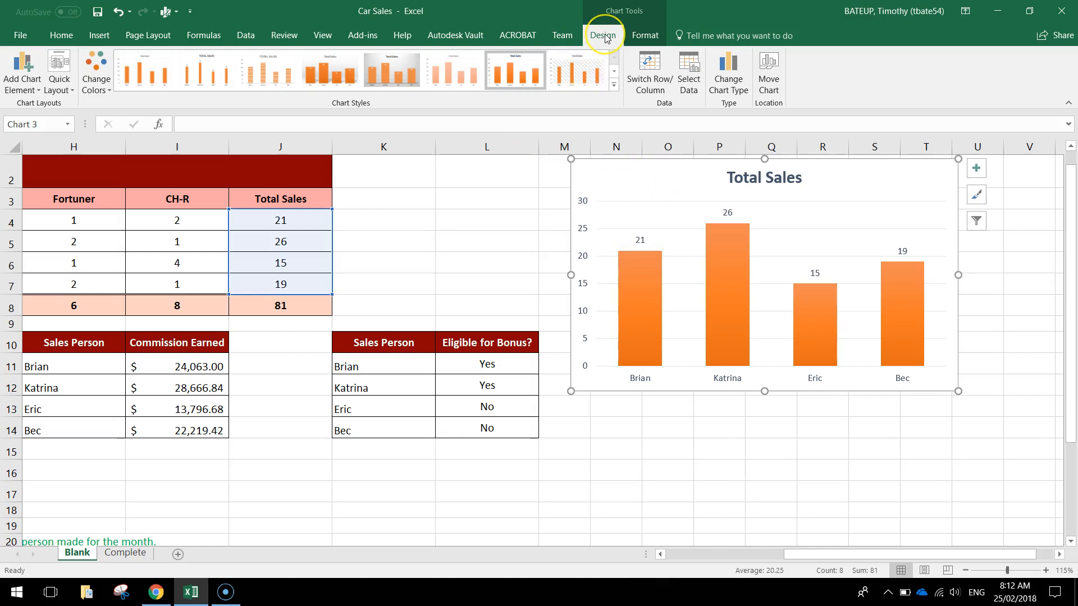
# - Add a primary horizontal axis title reading "Sales Person" to the column chart
pyautogui.click(23, 72)
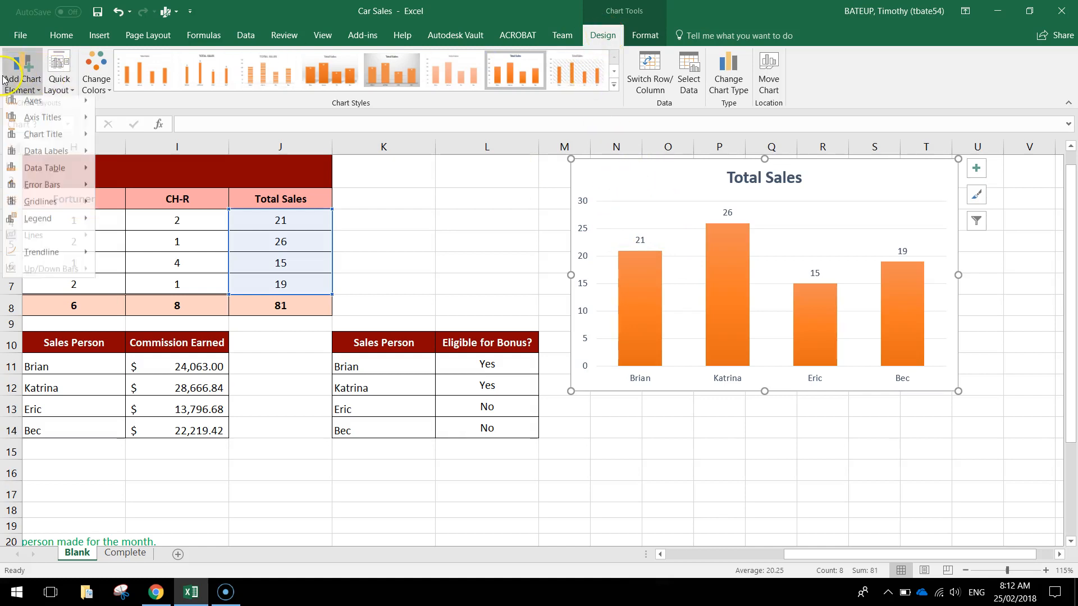
pyautogui.moveTo(30, 128)
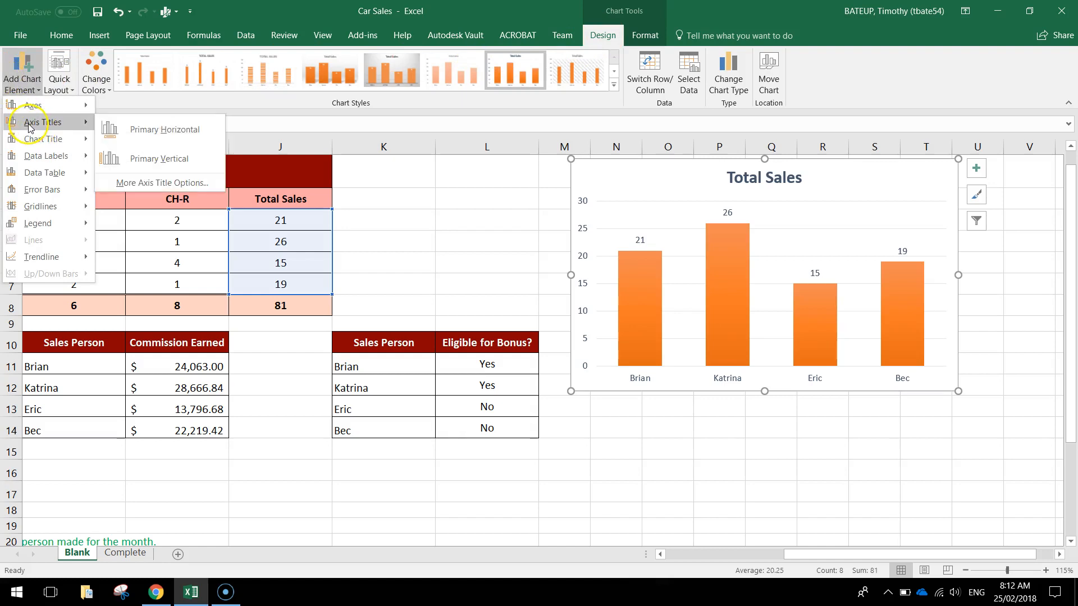
pyautogui.click(182, 131)
pyautogui.tripleClick(776, 375)
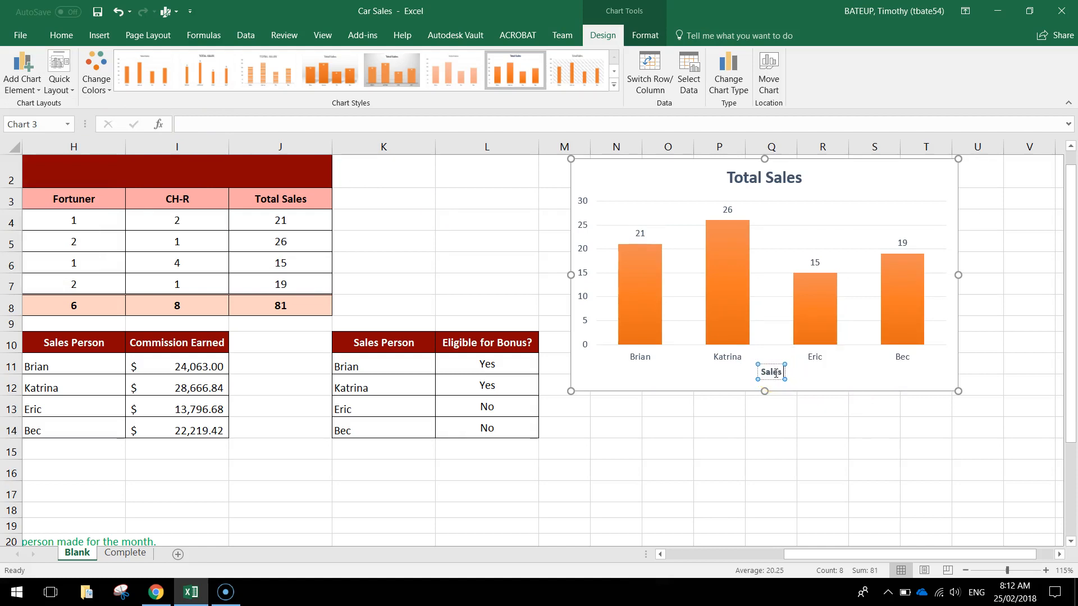
# - Add a primary vertical axis title reading "Number of Cars Sold" to the column chart
pyautogui.click(22, 70)
pyautogui.moveTo(55, 127)
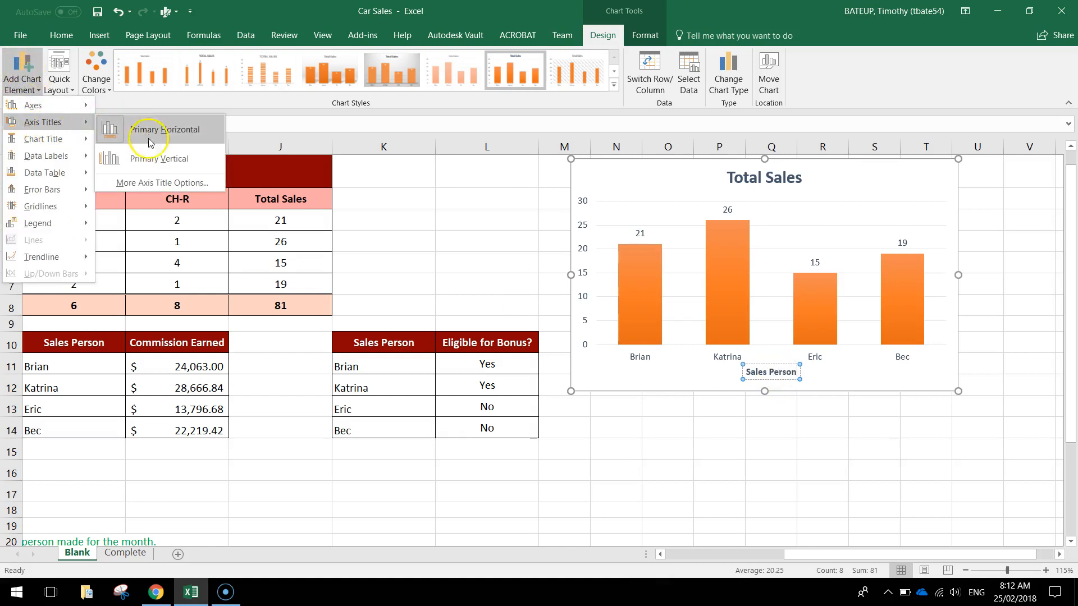
pyautogui.click(173, 160)
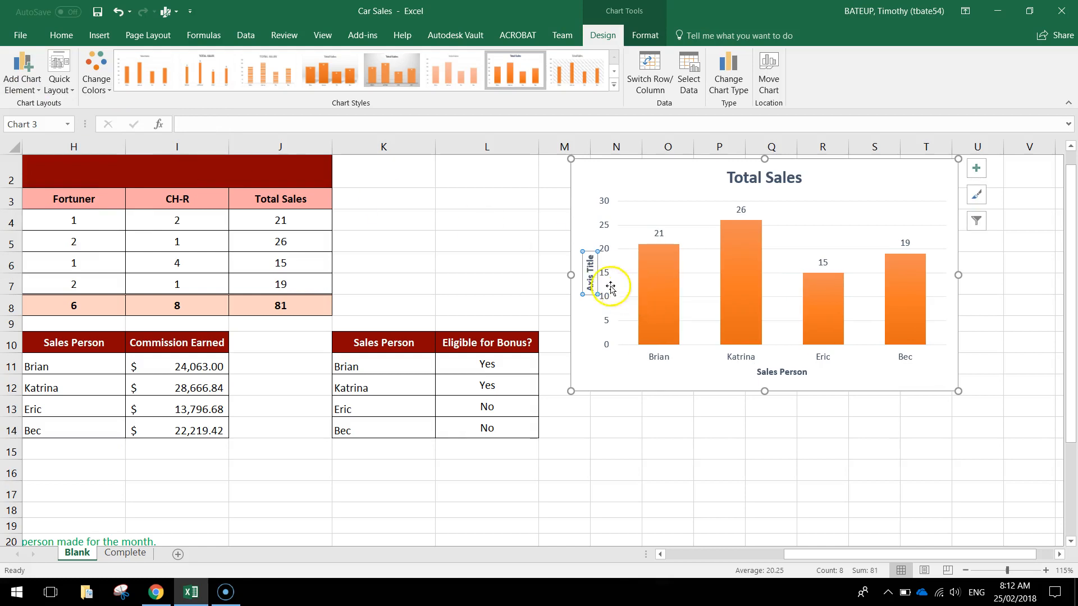
pyautogui.tripleClick(591, 282)
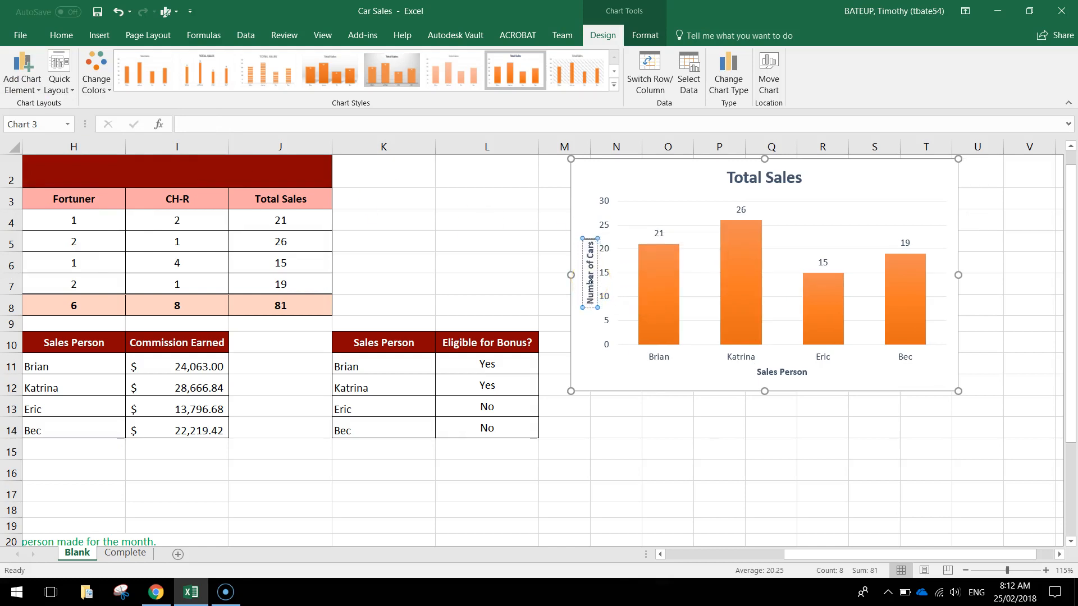
pyautogui.click(623, 375)
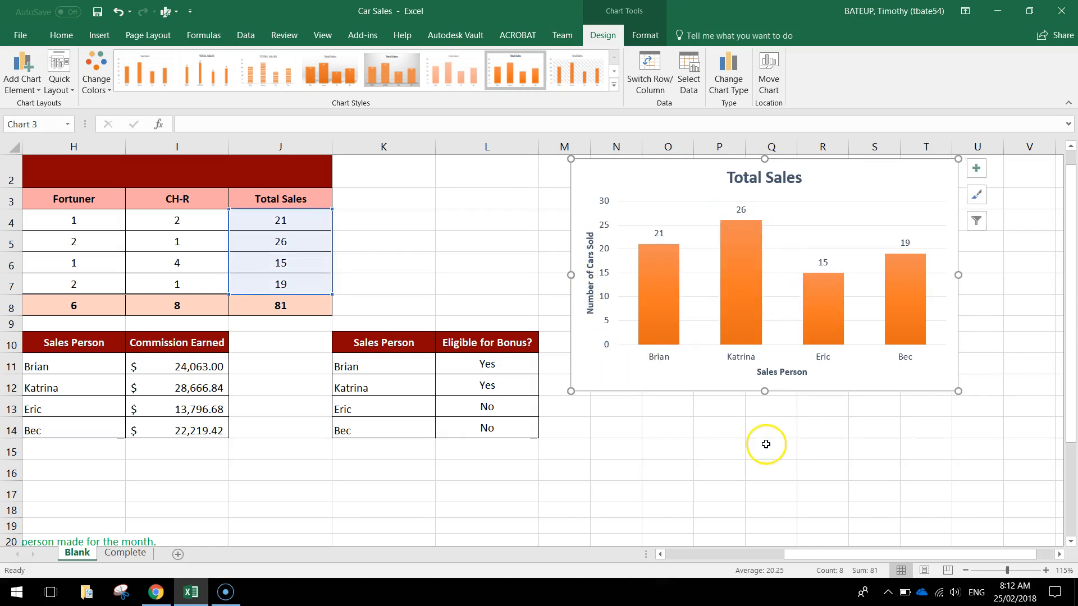
# - Mark instruction 9 in B28 as completed by colouring its text green
pyautogui.keyDown('ctrl'); pyautogui.scroll(-1, 694, 425); pyautogui.keyUp('ctrl')
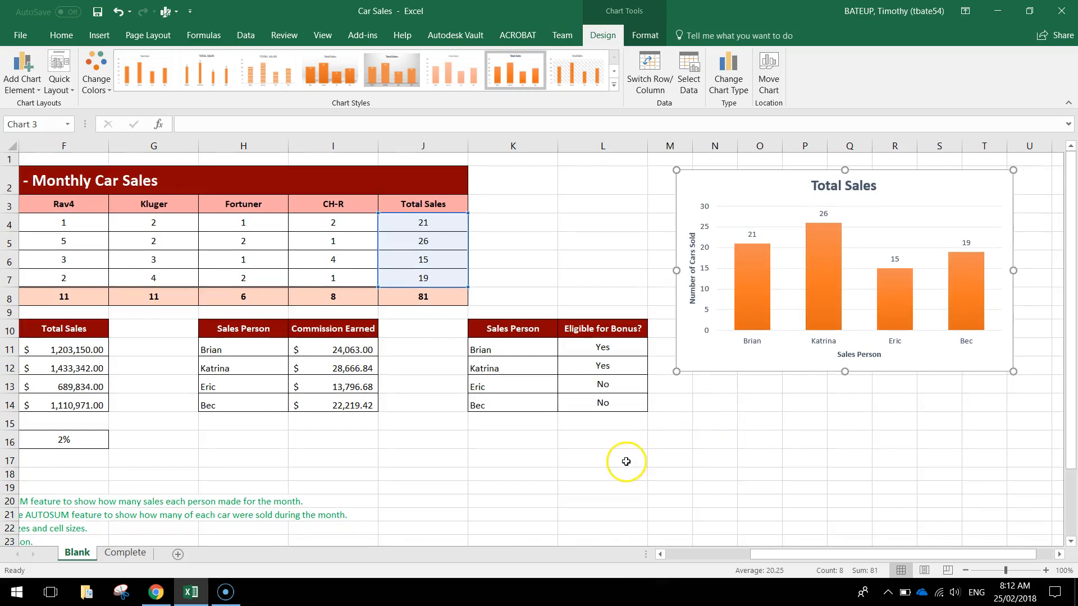
pyautogui.scroll(-2, 623, 459)
pyautogui.moveTo(762, 556); pyautogui.dragTo(323, 554)
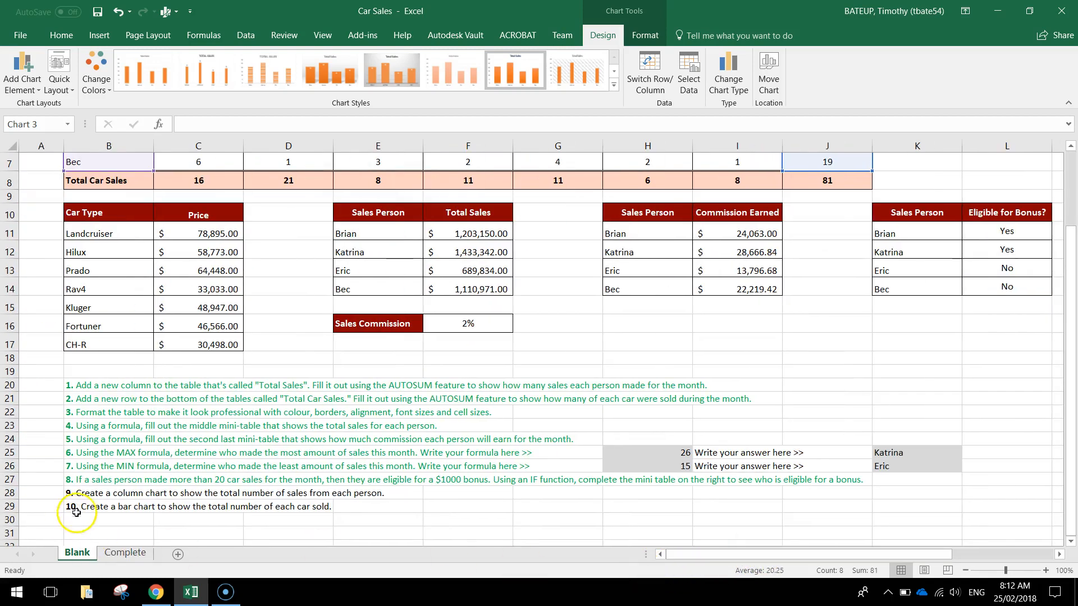
pyautogui.click(74, 494)
pyautogui.click(222, 84)
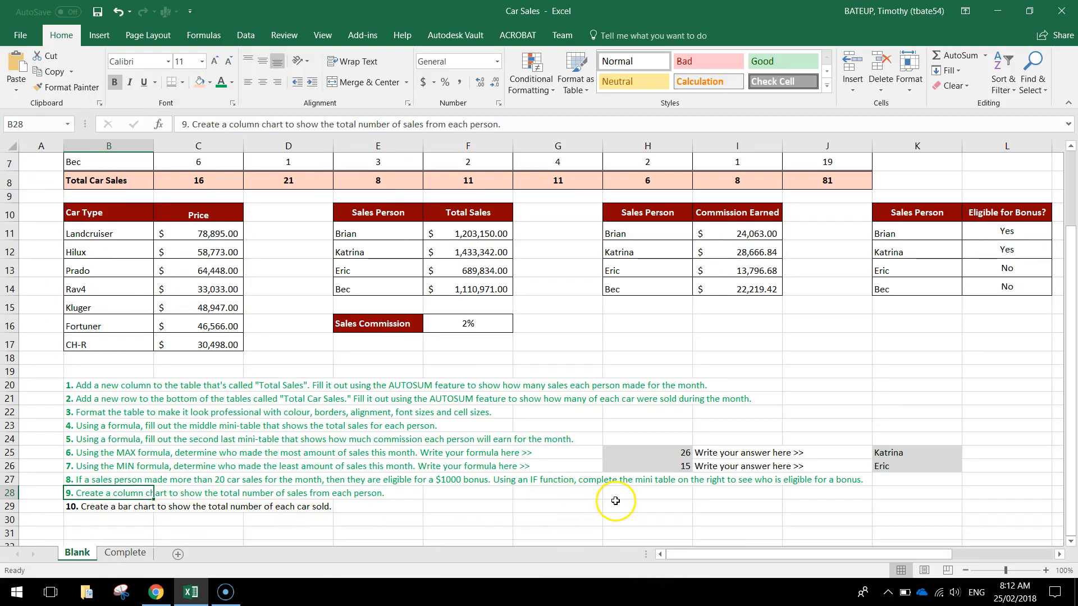
# - Insert a 2-D clustered bar chart from the car names in C3:I3 and their total car sales in C8:I8
pyautogui.scroll(2, 421, 508)
pyautogui.moveTo(205, 204); pyautogui.dragTo(722, 201)
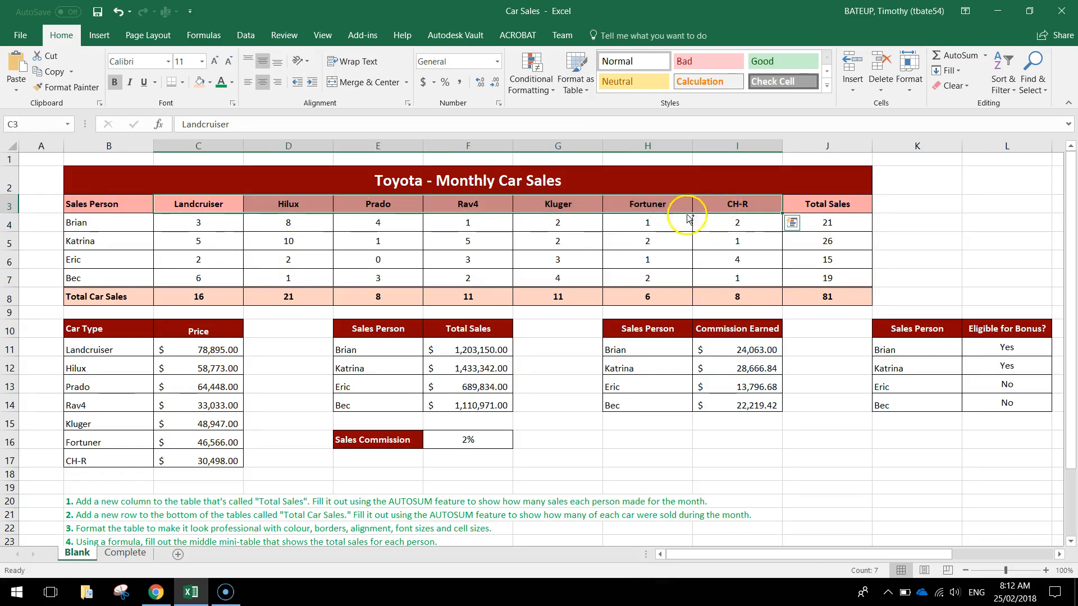
pyautogui.moveTo(228, 297); pyautogui.dragTo(722, 284)
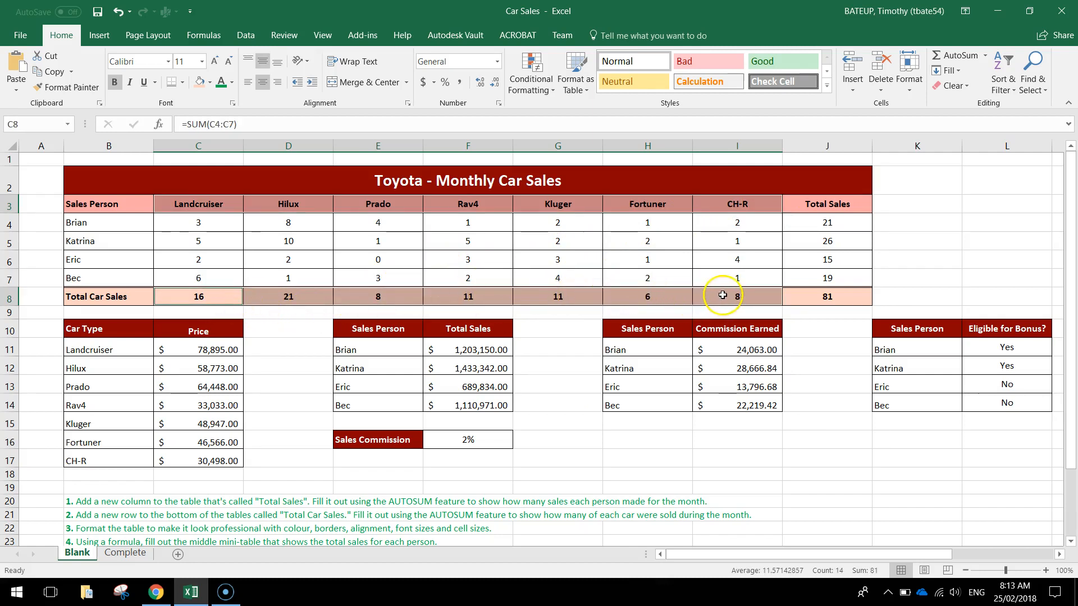
pyautogui.click(98, 35)
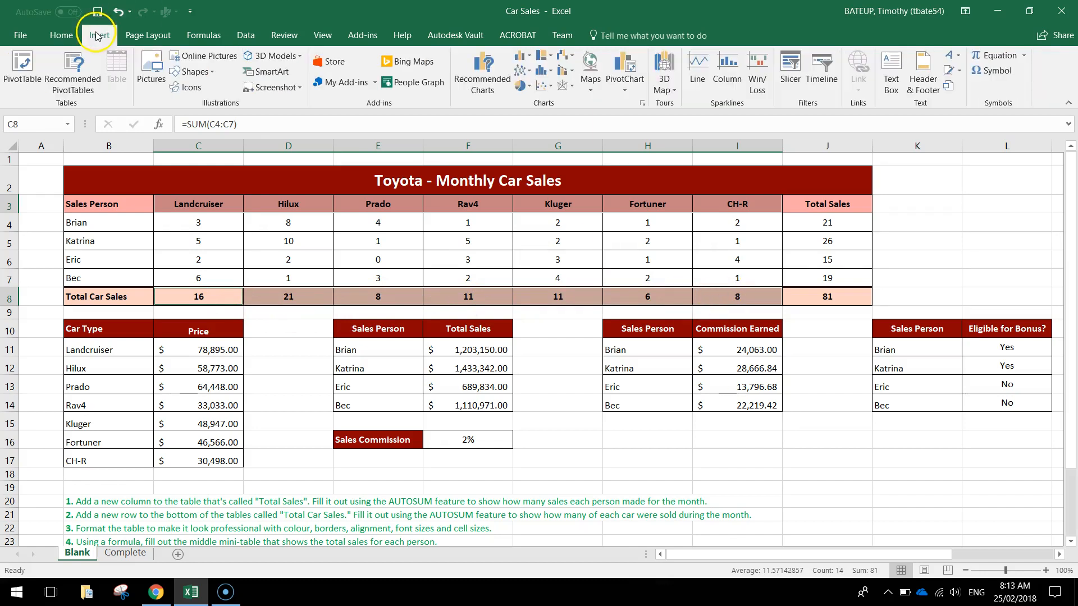
pyautogui.click(524, 56)
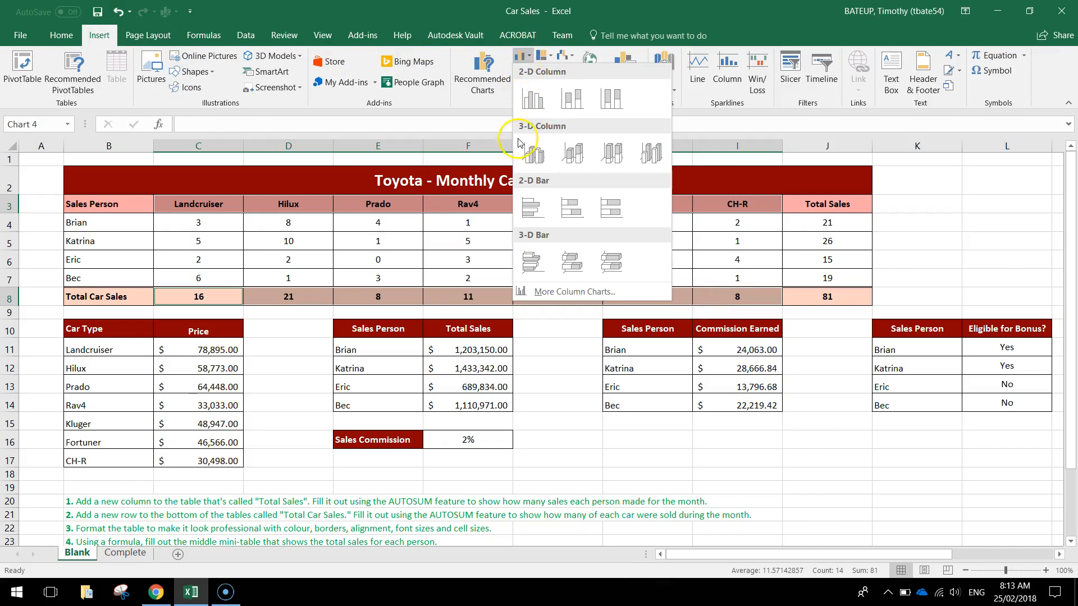
pyautogui.click(532, 206)
# - Move the bar chart off the tables into the empty area directly below the column chart, starting around column M near row 14
pyautogui.moveTo(620, 275); pyautogui.dragTo(1074, 214)
pyautogui.scroll(-1, 837, 302)
pyautogui.scroll(-1, 837, 302)
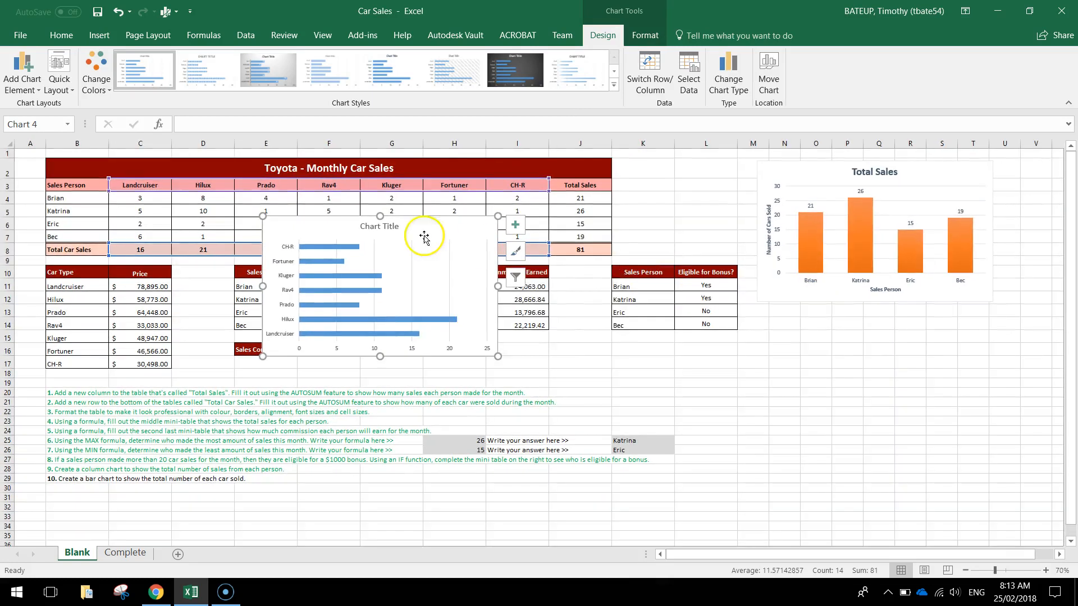
pyautogui.moveTo(421, 230); pyautogui.dragTo(934, 331)
# - Title the bar chart "Total Cars Sold" and recolour its bars with the monochromatic gold palette
pyautogui.scroll(4, 933, 331)
pyautogui.moveTo(874, 554); pyautogui.dragTo(958, 555)
pyautogui.scroll(-1, 951, 490)
pyautogui.click(631, 268)
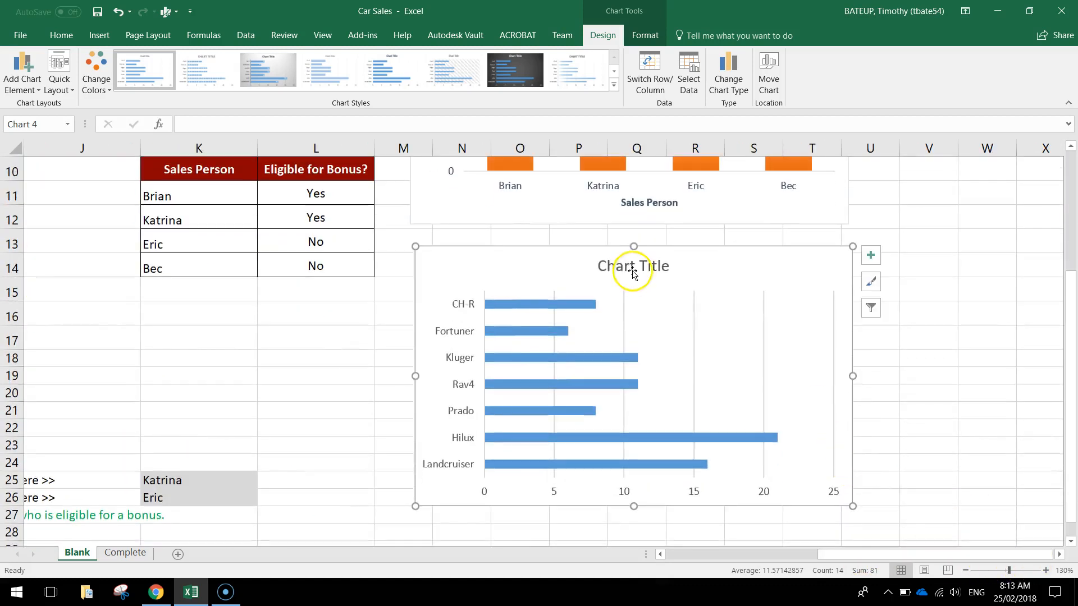
pyautogui.doubleClick(618, 265)
pyautogui.click(618, 264)
pyautogui.tripleClick(617, 265)
pyautogui.doubleClick(618, 266)
pyautogui.tripleClick(617, 266)
pyautogui.write('Total Cars Sold')
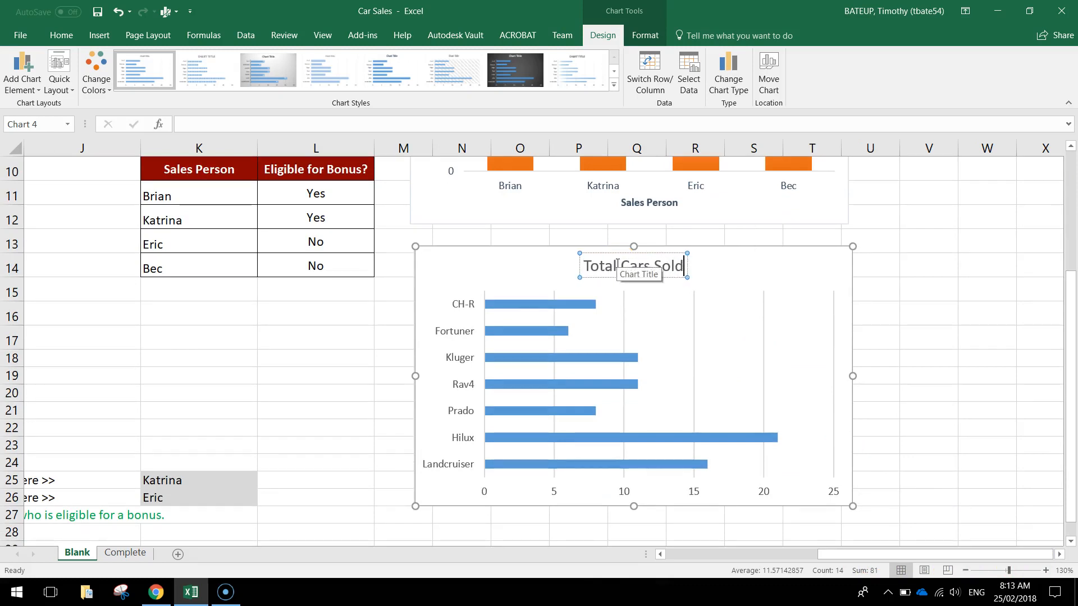
pyautogui.click(464, 260)
pyautogui.click(94, 70)
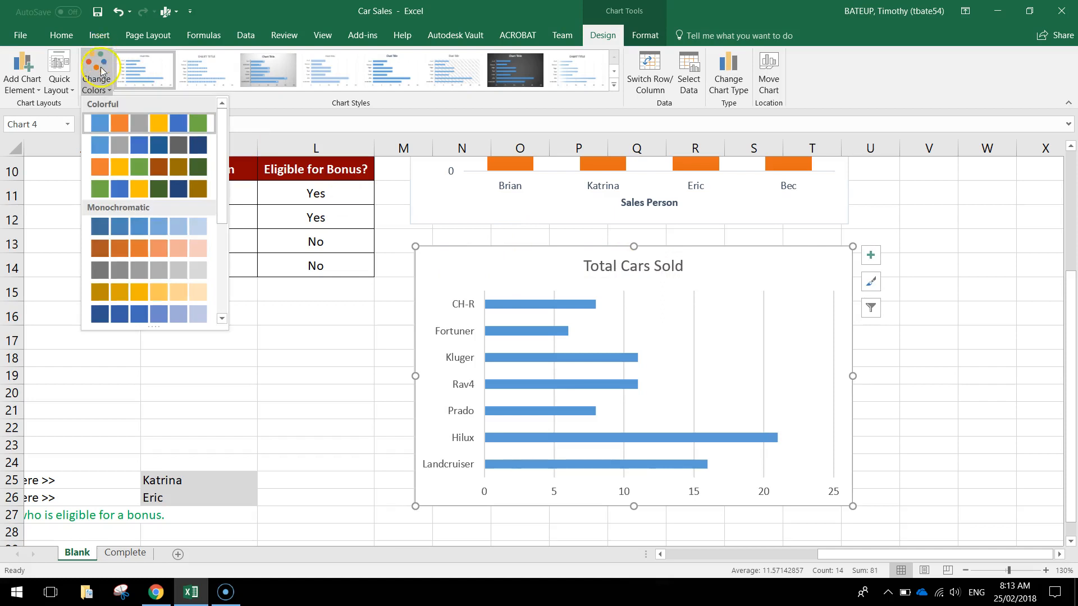
pyautogui.click(156, 287)
# - Add a primary horizontal axis title reading "Total Cars Sold" to the bar chart and make it bold
pyautogui.click(21, 79)
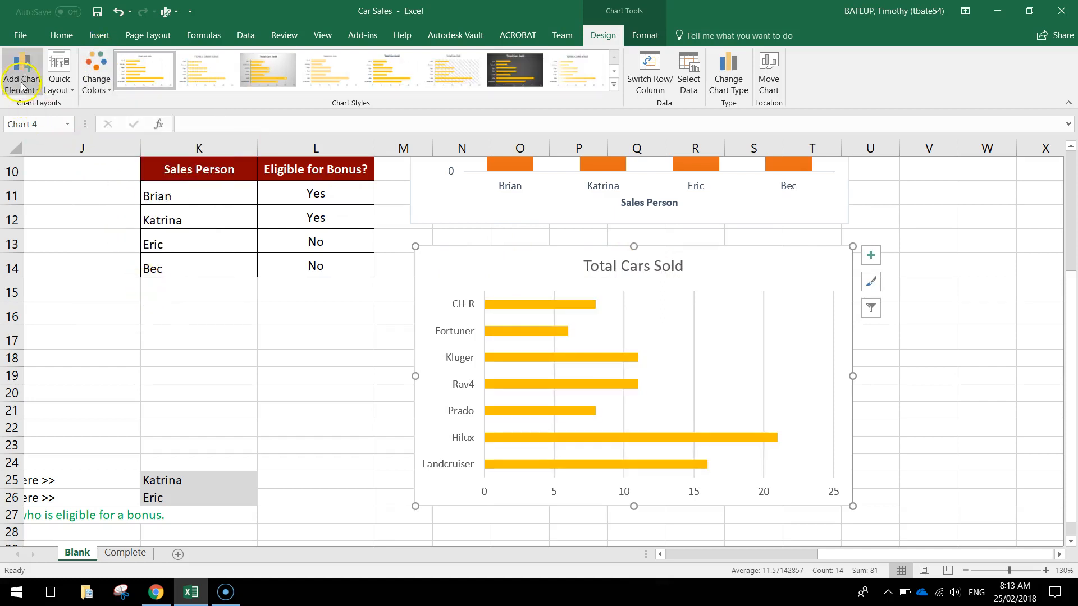
pyautogui.moveTo(82, 123)
pyautogui.click(178, 129)
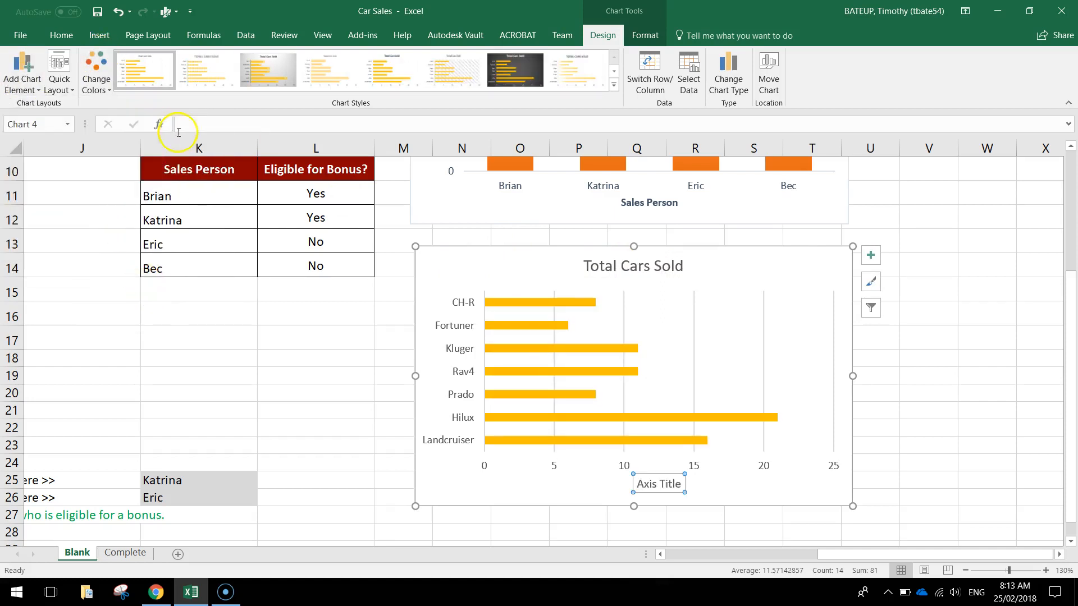
pyautogui.tripleClick(649, 484)
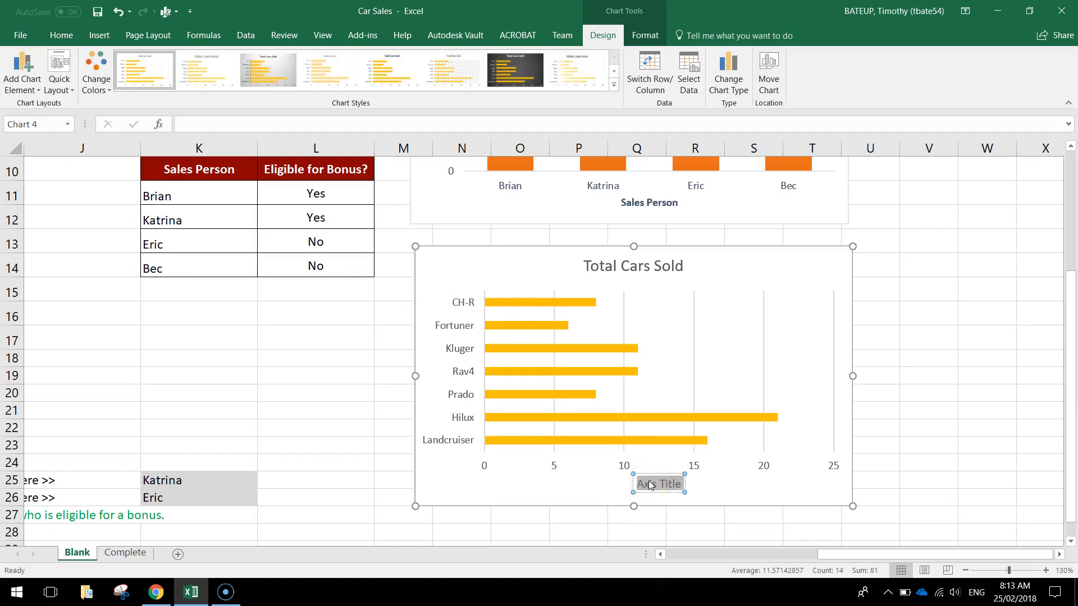
pyautogui.write('Total Car')
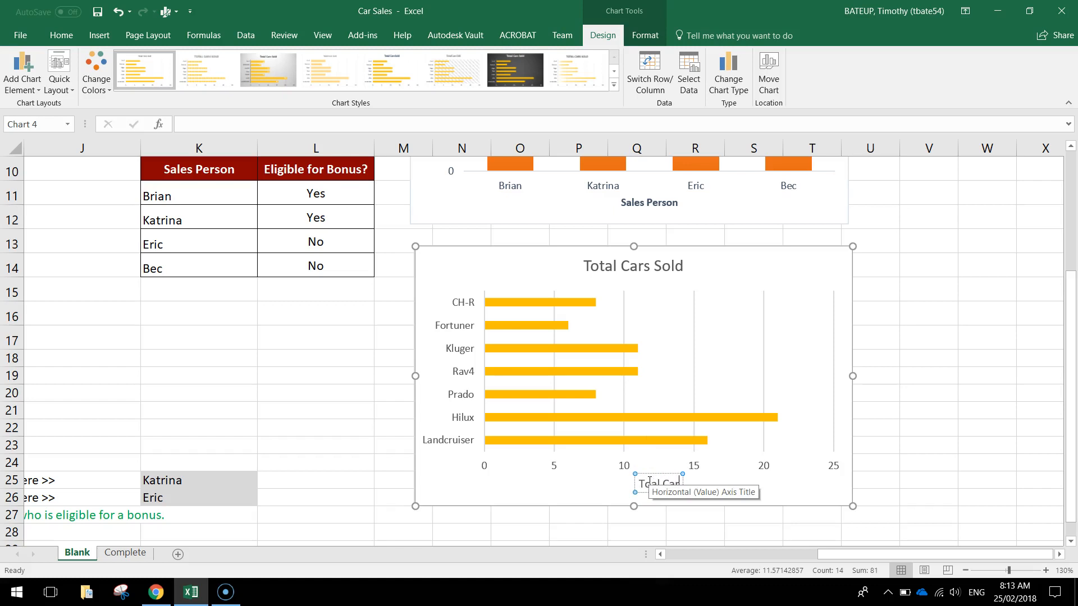
pyautogui.press('BackSpace')
pyautogui.press('BackSpace')
pyautogui.write('tal C')
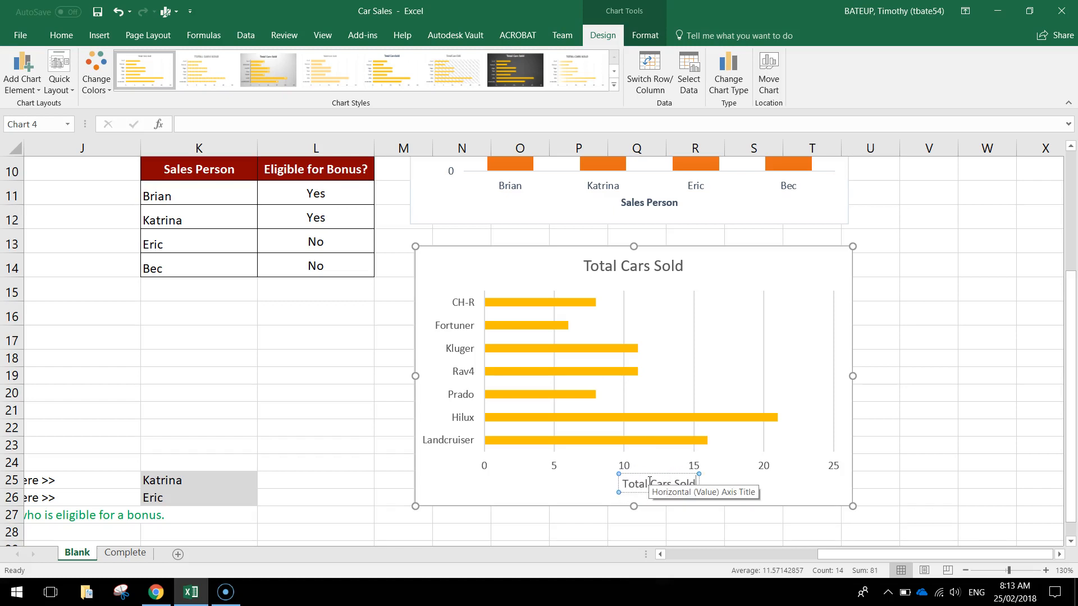
pyautogui.hotkey('ctrl', 'a')
pyautogui.click(508, 512)
pyautogui.click(500, 494)
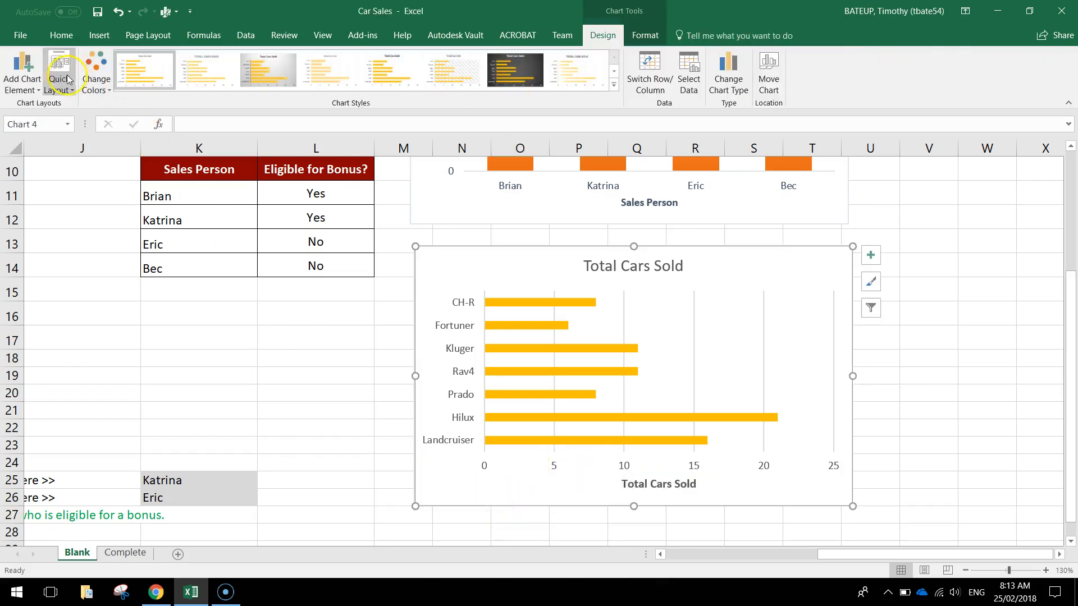
# - Add a primary vertical axis title reading "Type of Car" to the bar chart
pyautogui.click(67, 79)
pyautogui.click(23, 73)
pyautogui.moveTo(45, 122)
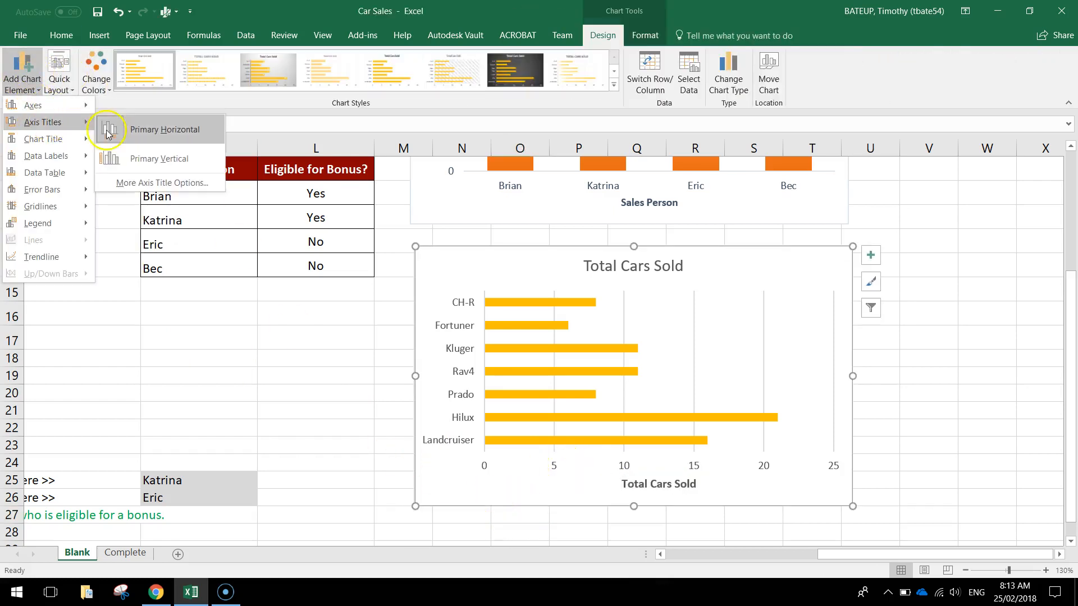
pyautogui.click(110, 159)
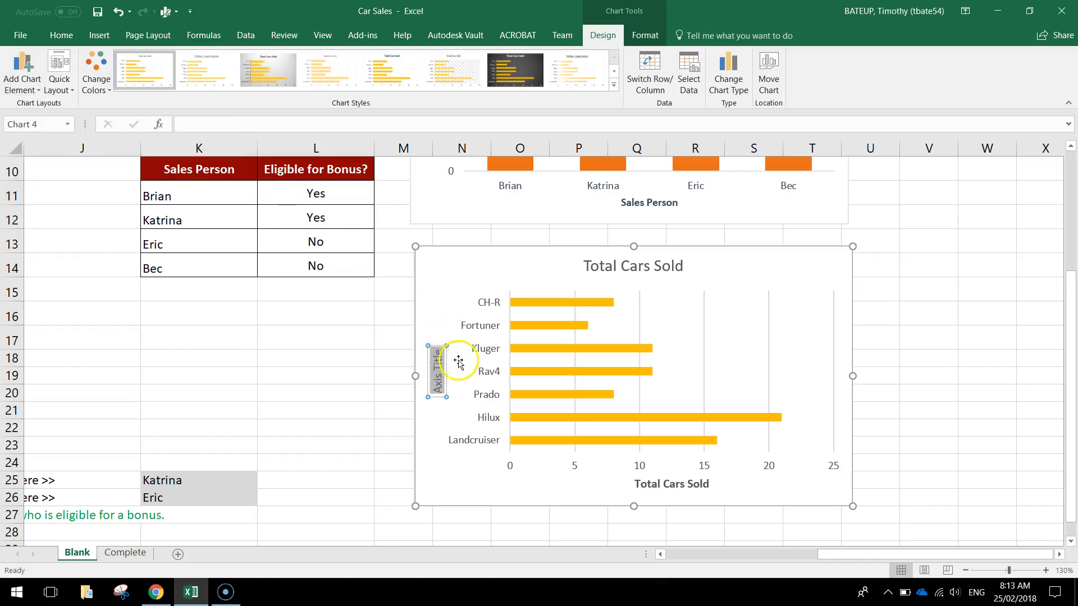
pyautogui.write('Type')
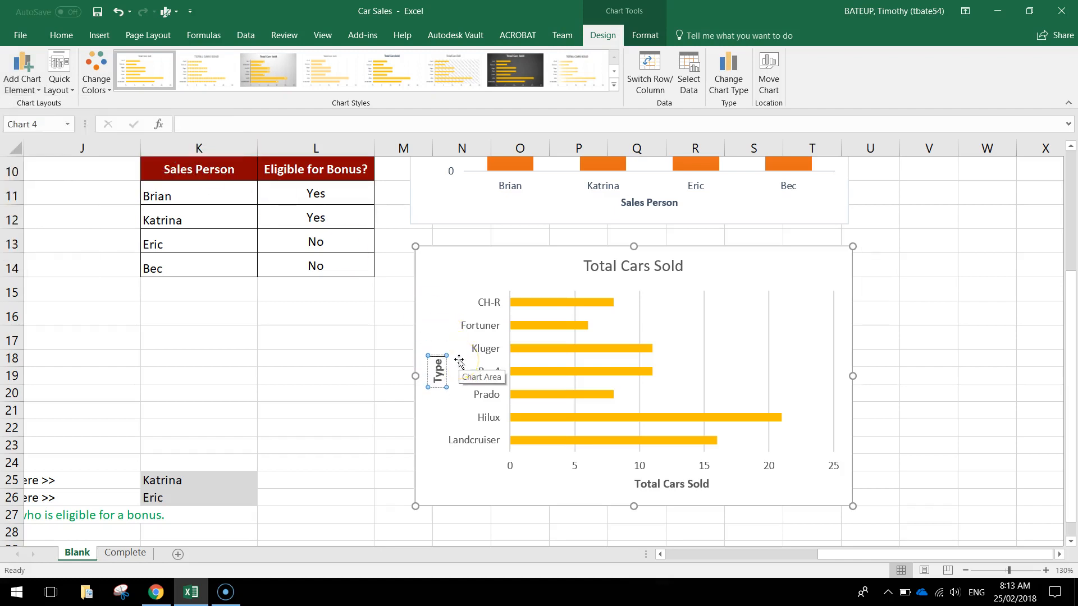
pyautogui.write(' of Car')
pyautogui.click(837, 259)
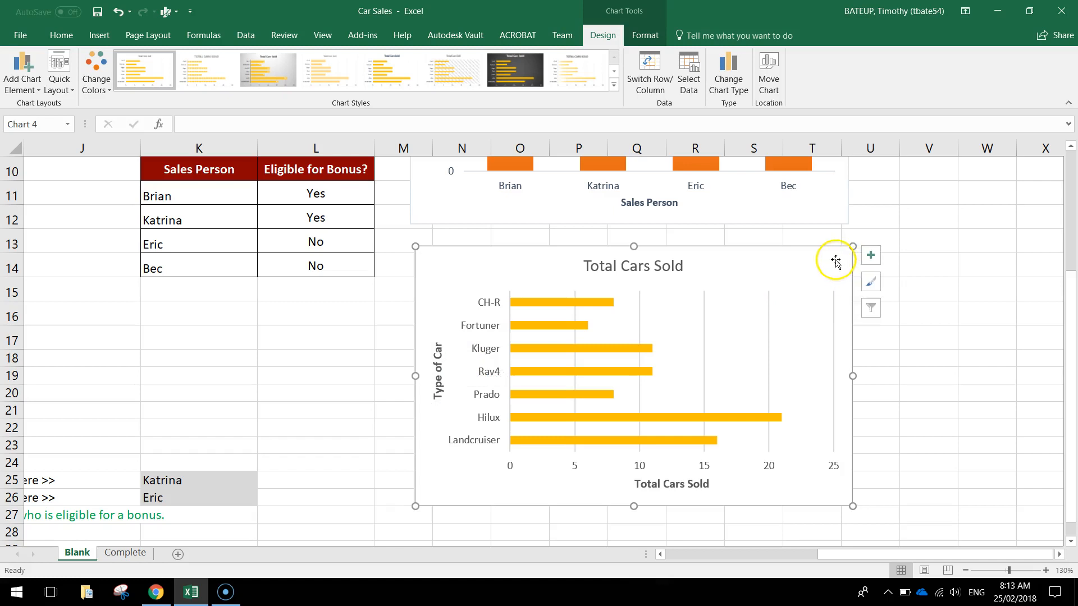
# - Make the bar chart's title "Total Cars Sold" bold
pyautogui.scroll(3, 796, 237)
pyautogui.scroll(-2, 796, 238)
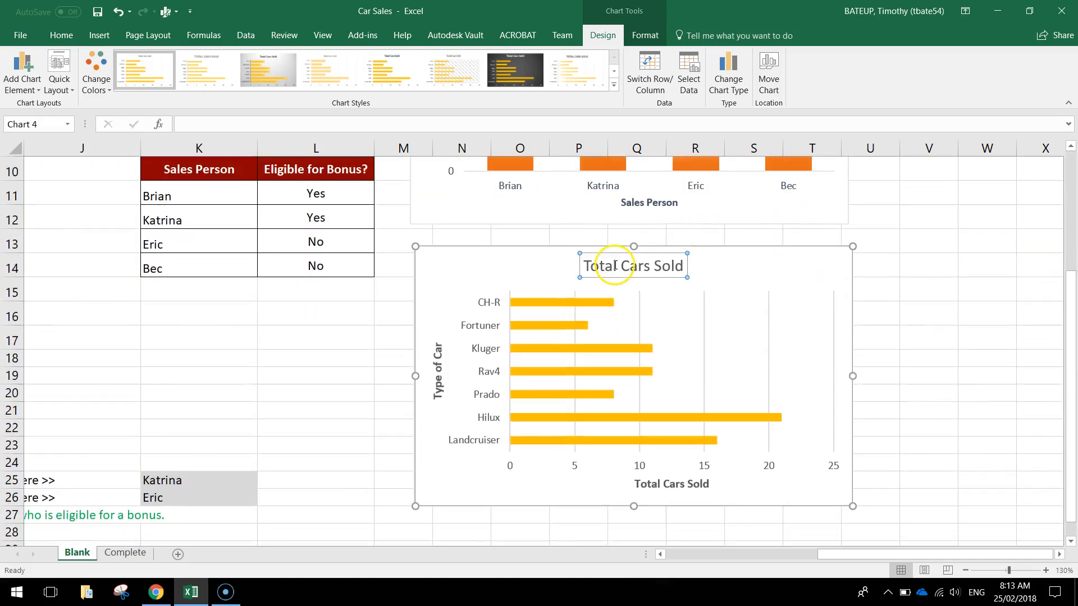
pyautogui.doubleClick(614, 265)
pyautogui.doubleClick(604, 266)
pyautogui.hotkey('ctrl', 'a')
pyautogui.hotkey('ctrl', 'b')
pyautogui.click(1060, 156)
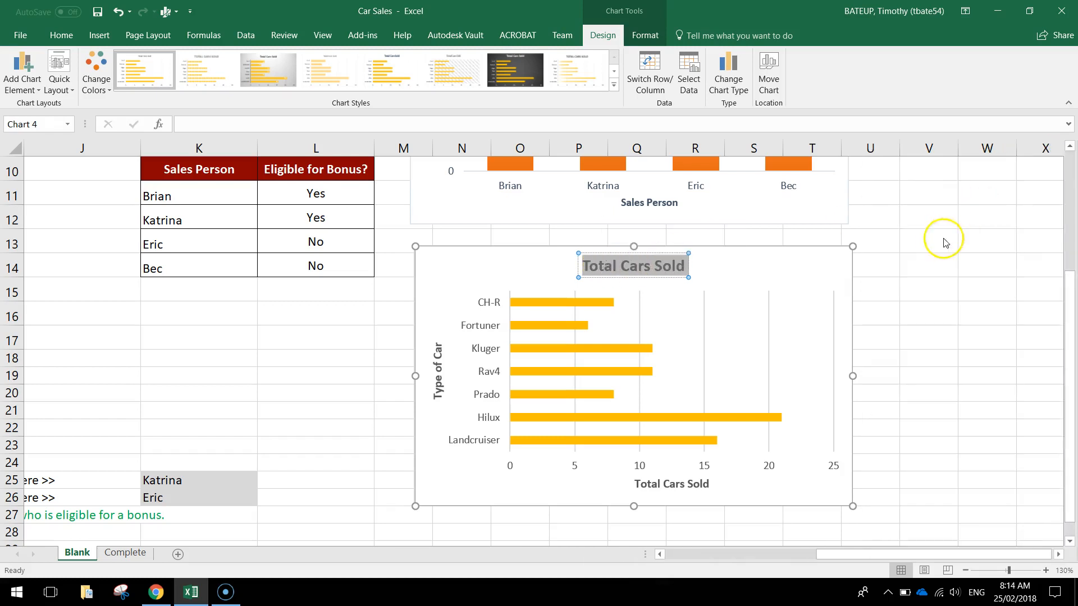
pyautogui.click(934, 250)
# - Apply the preset chart style with the dark grey background to the Total Cars Sold bar chart
pyautogui.scroll(-2, 933, 251)
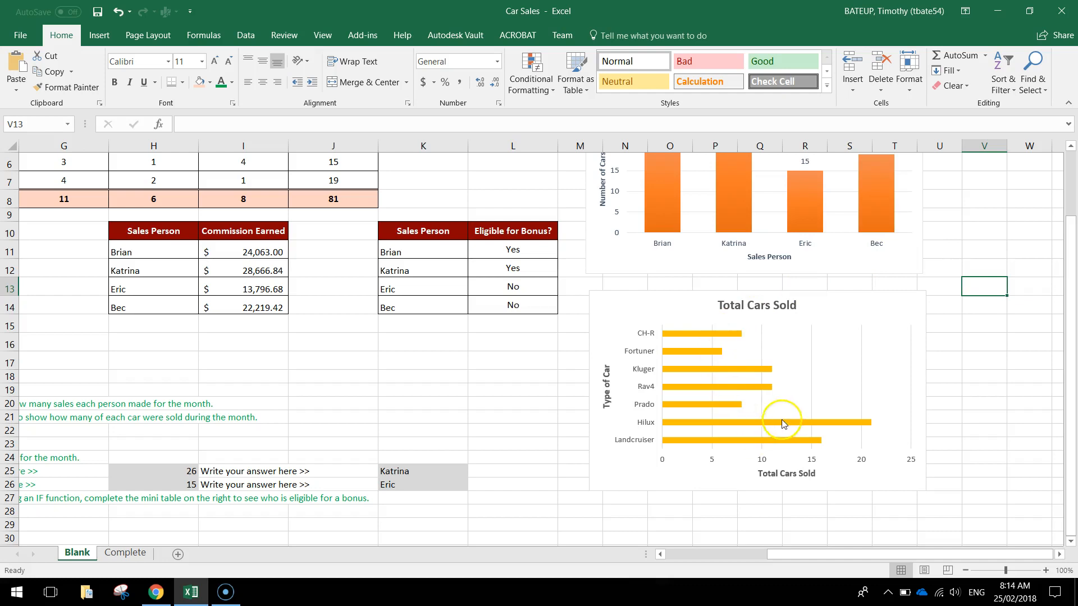
pyautogui.click(626, 312)
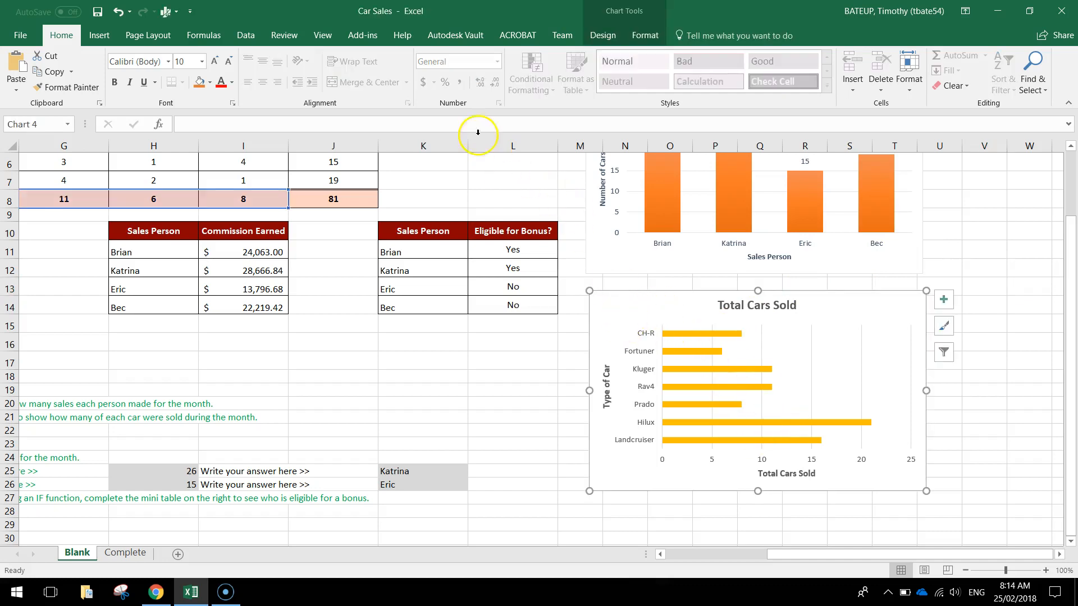
pyautogui.click(603, 35)
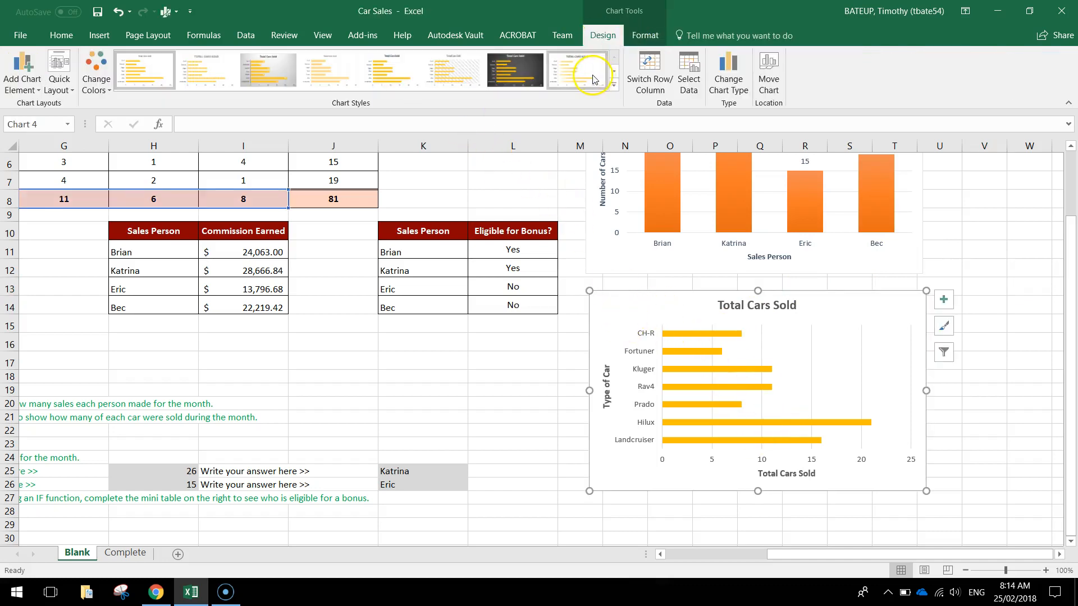
pyautogui.click(508, 75)
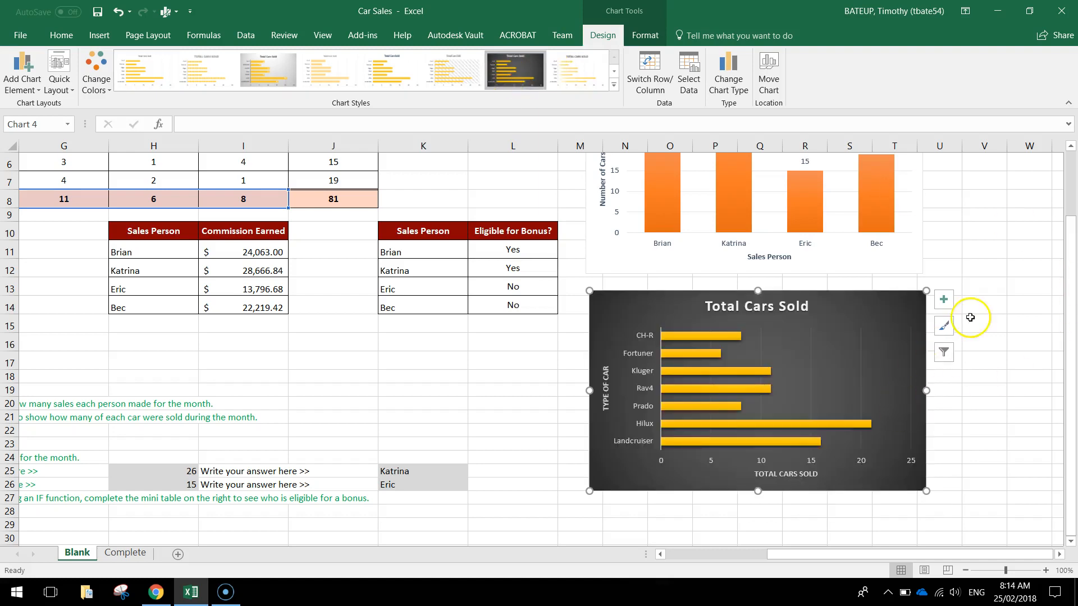
pyautogui.click(987, 267)
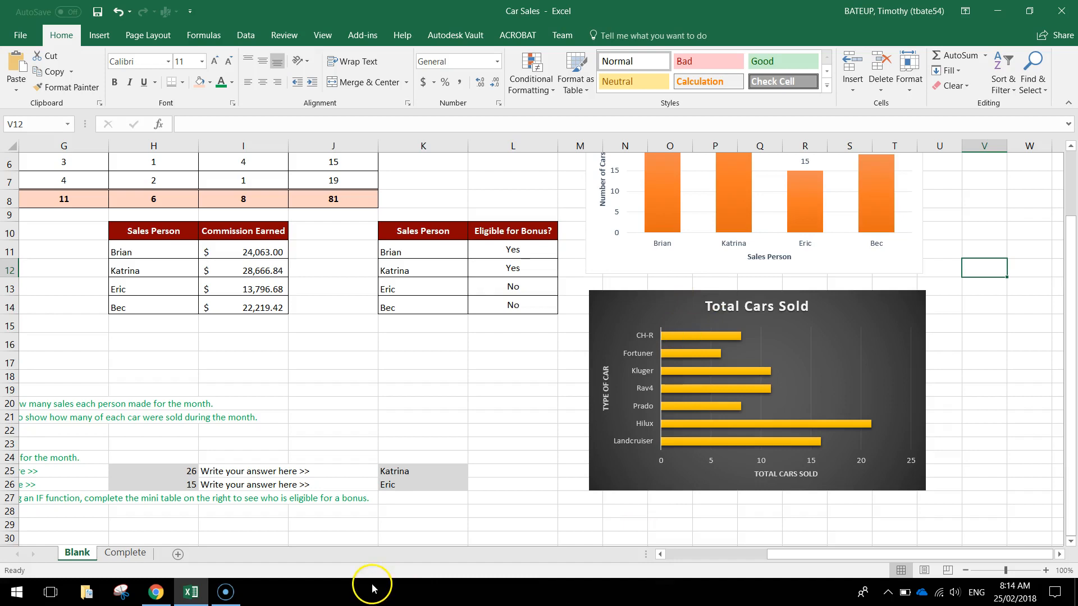
# - Mark task 10 in cell B29 as completed with green text like the other tasks, and return to the tables at the sheet's start
pyautogui.moveTo(779, 554); pyautogui.dragTo(621, 555)
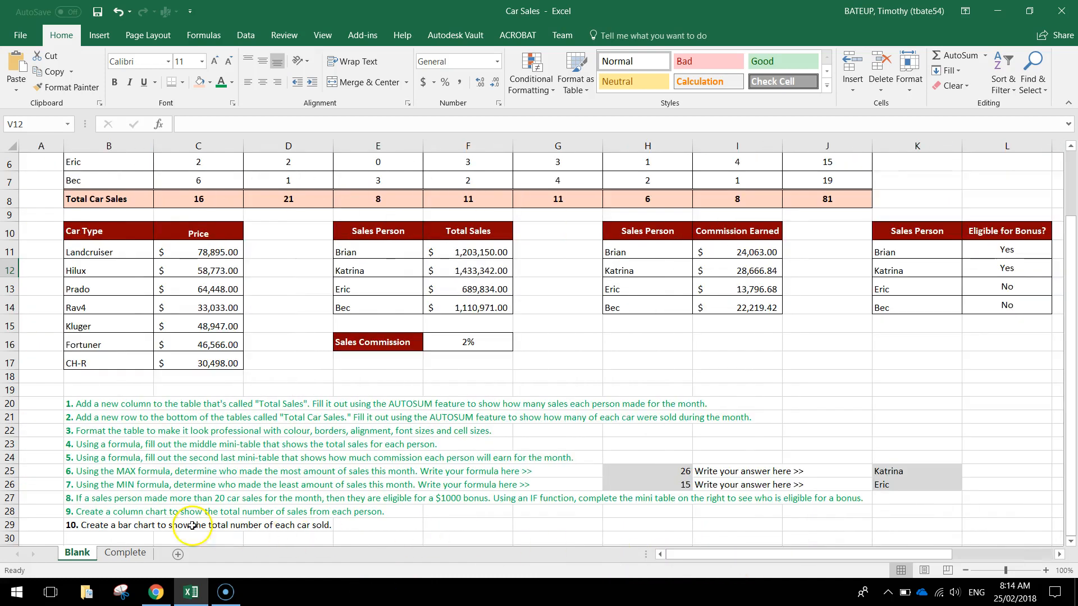
pyautogui.click(68, 525)
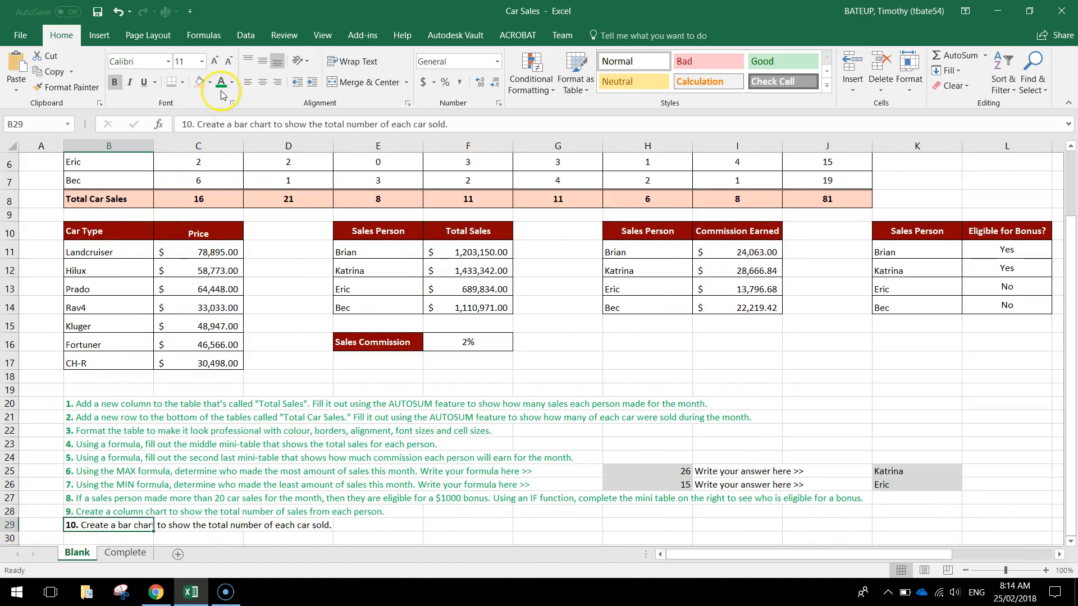
pyautogui.scroll(2, 275, 351)
pyautogui.click(285, 383)
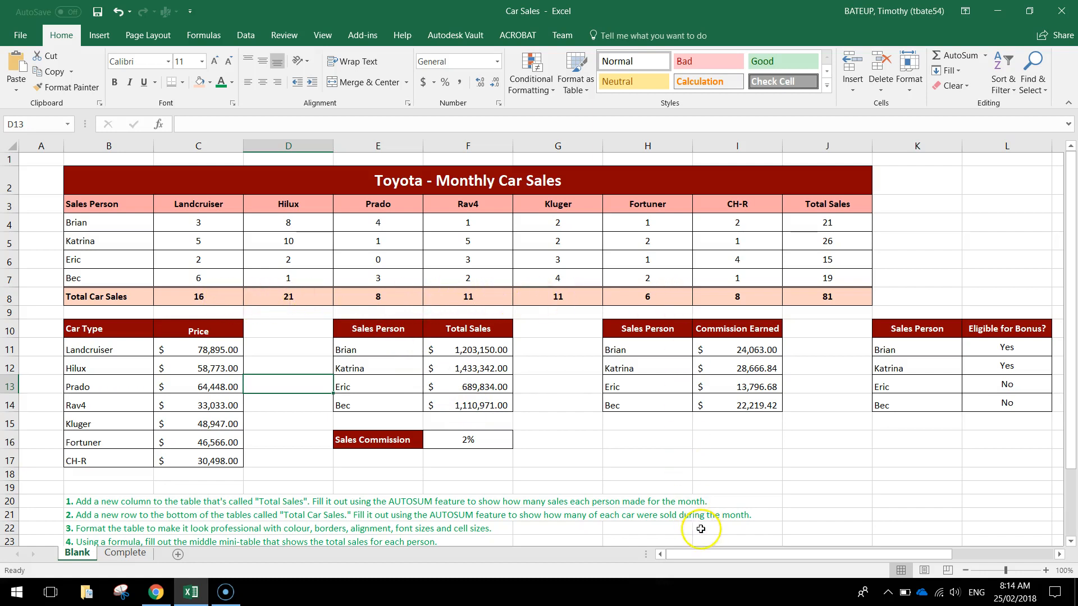
pyautogui.moveTo(701, 556); pyautogui.dragTo(596, 557)
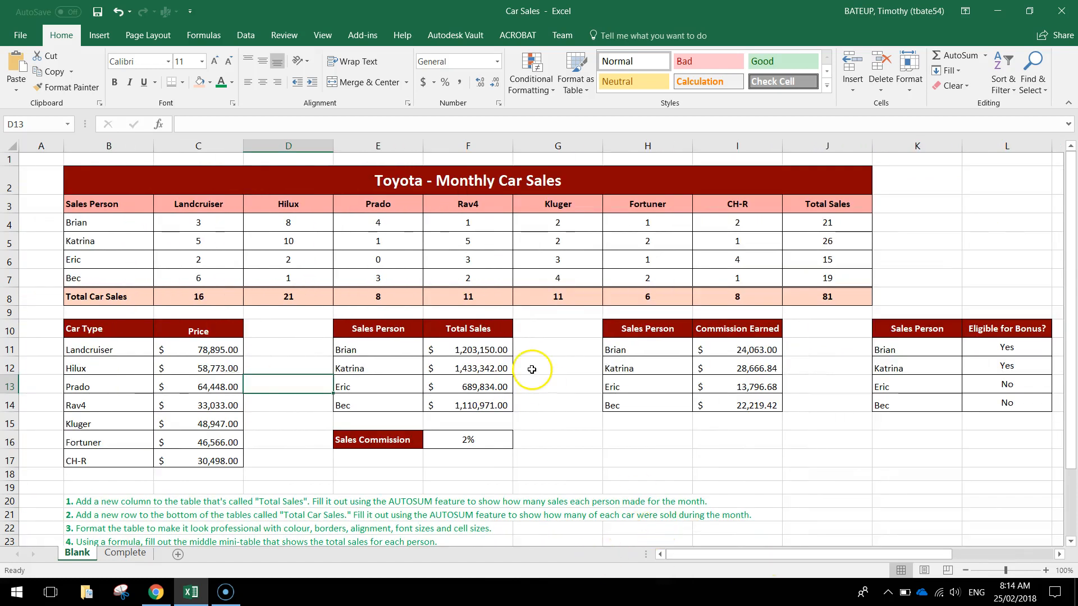